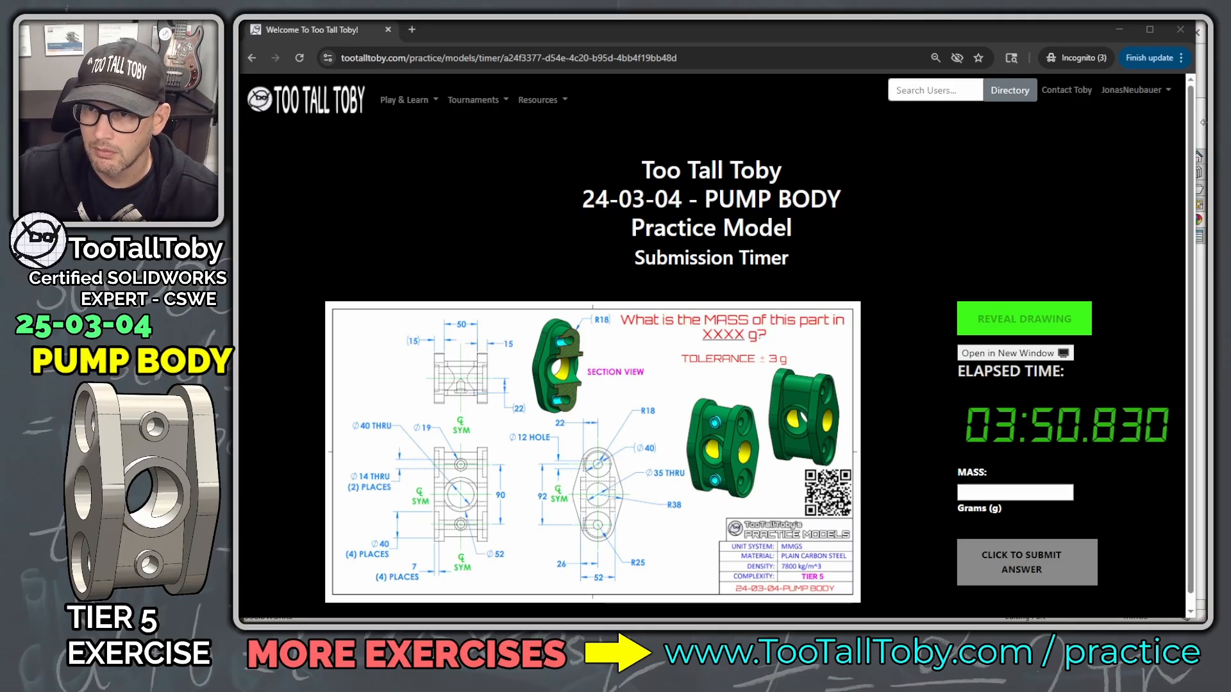
Switch from the browser to SOLIDWORKS and close the open pump body part.
left_click(1120, 30)
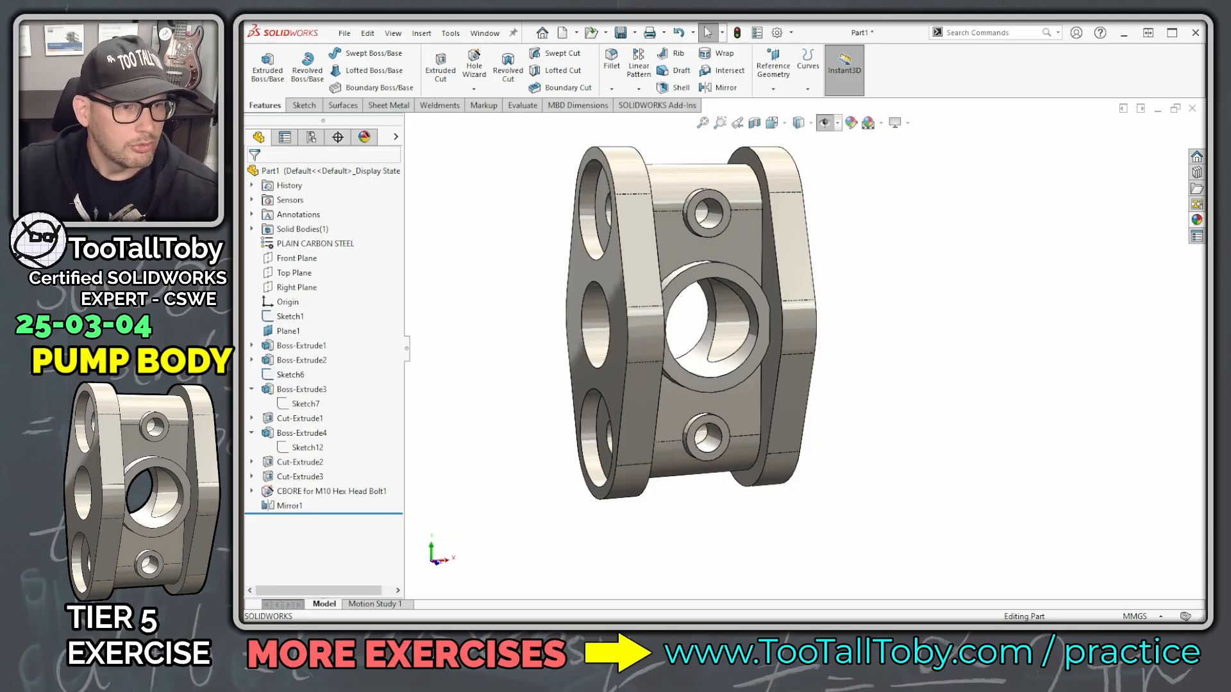
left_click(1193, 109)
left_click(642, 353)
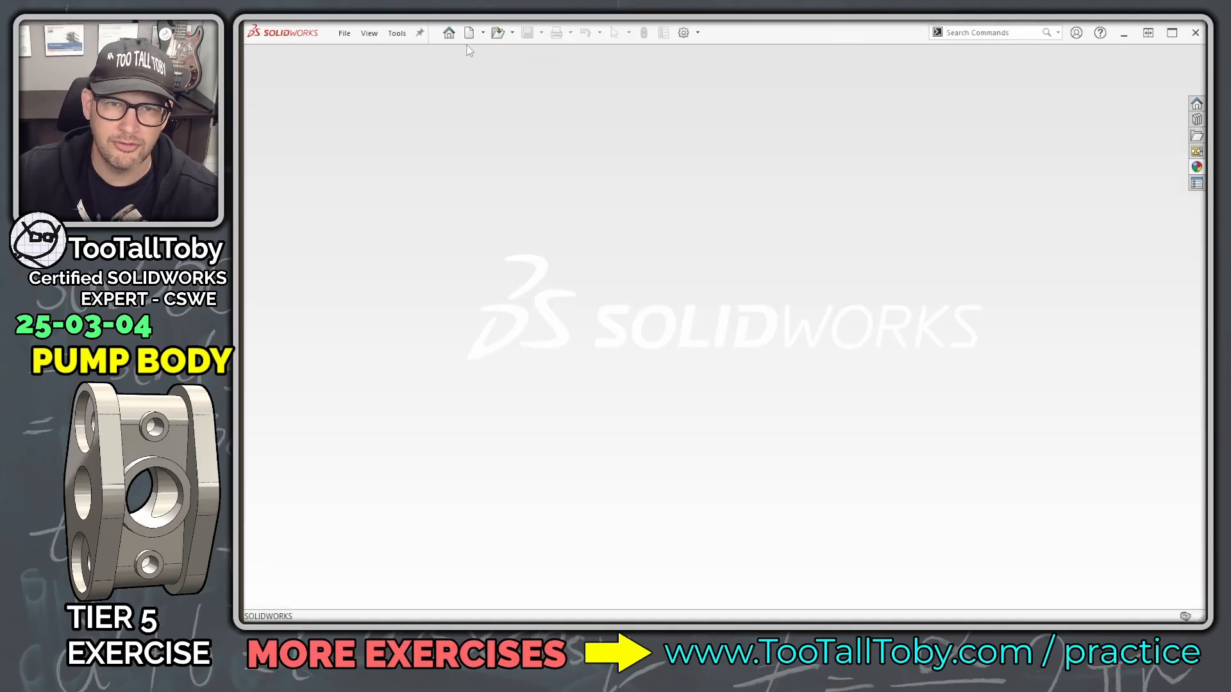
Create a new part from the Plain Carbon Steel MMGS template and start a sketch on the Front Plane.
left_click(468, 33)
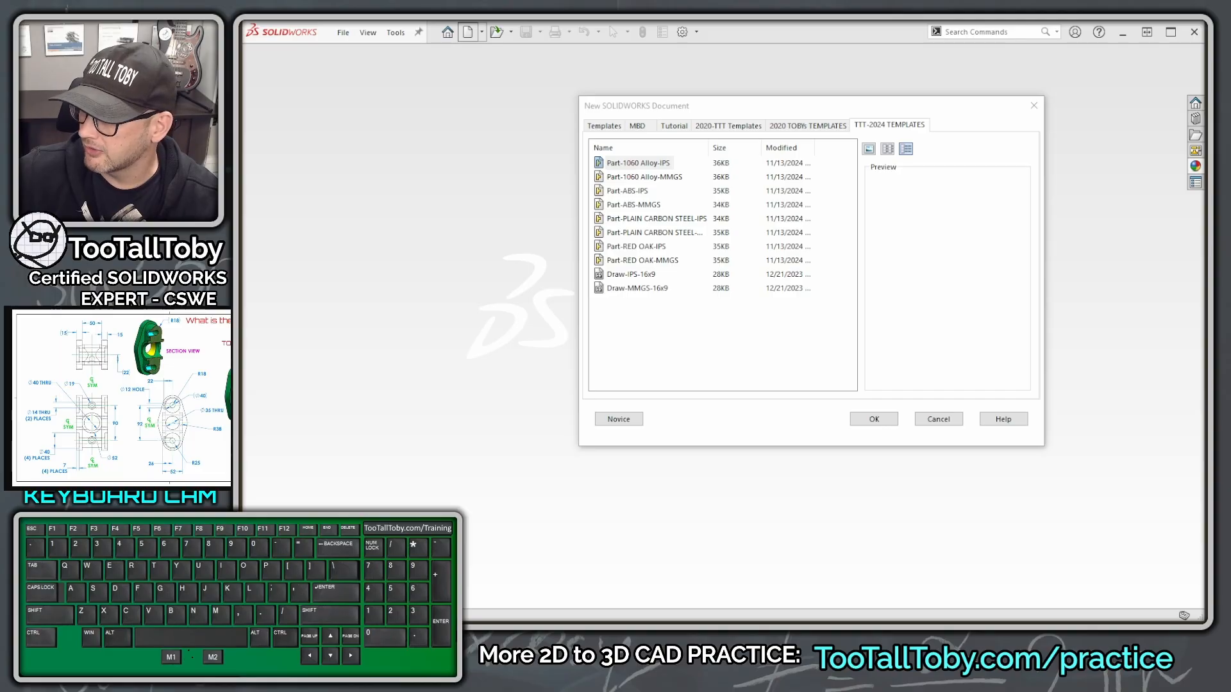
left_click(676, 237)
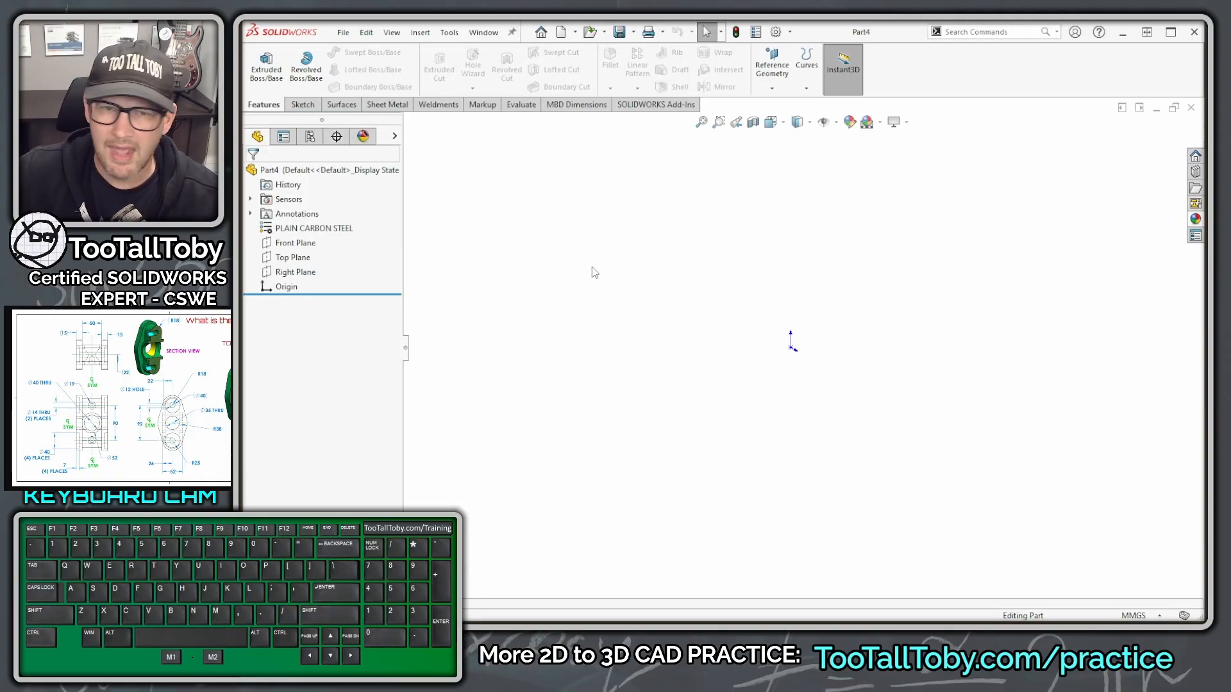
left_click(295, 242)
left_click(292, 221)
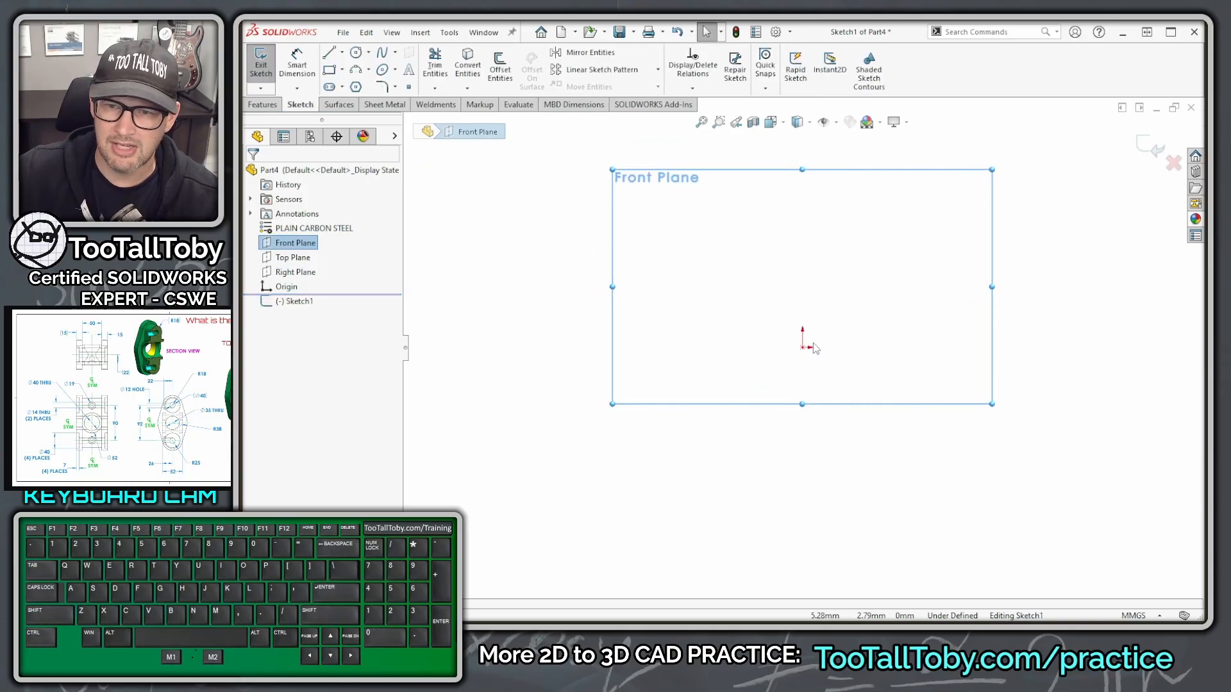
Sketch a center rectangle on the origin, 92 mm high and 50 mm wide.
key("s")
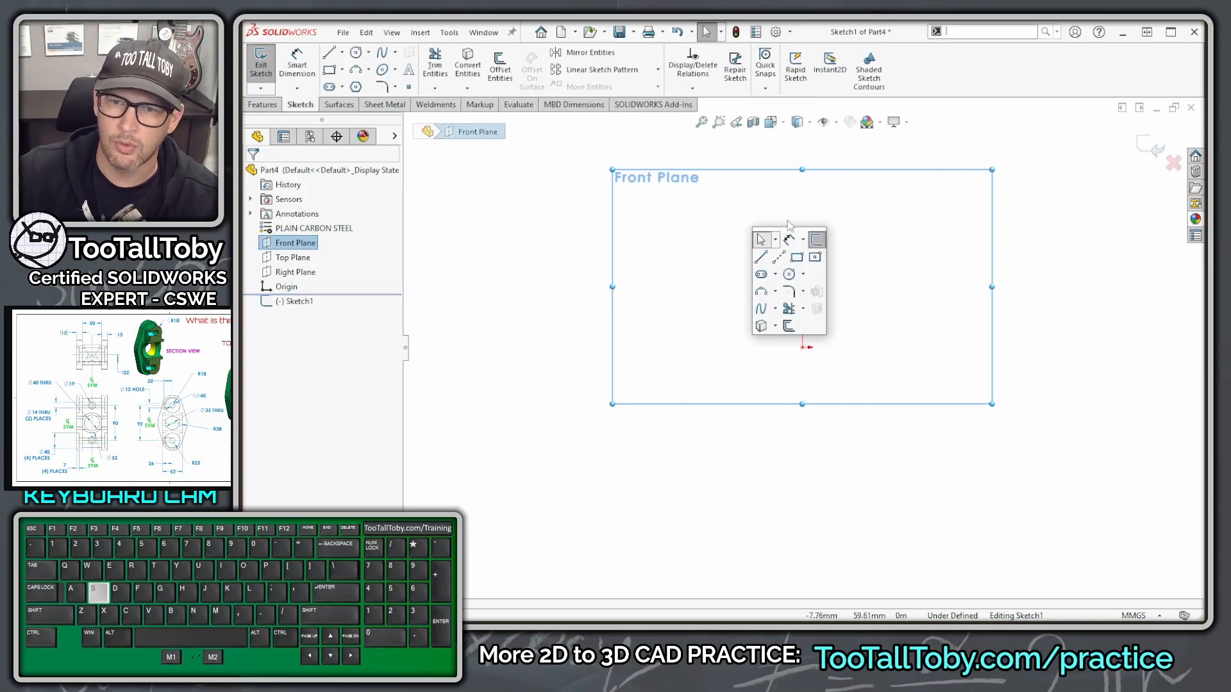
left_click(822, 263)
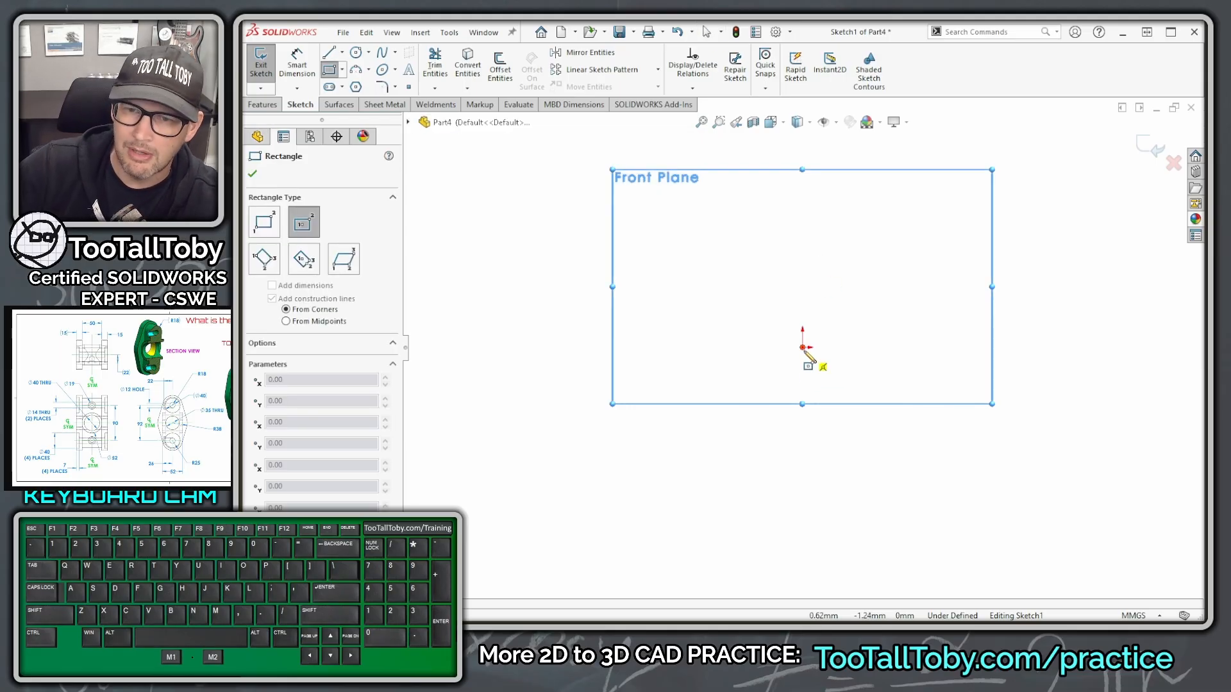
left_click(804, 349)
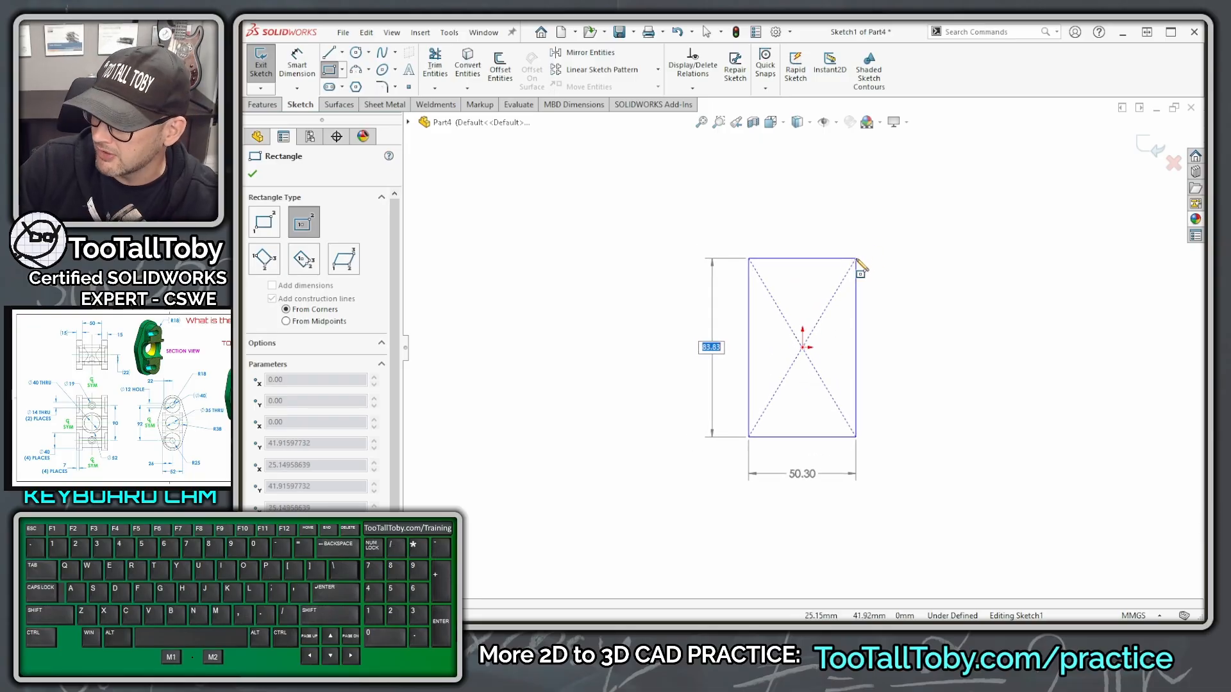
type("92")
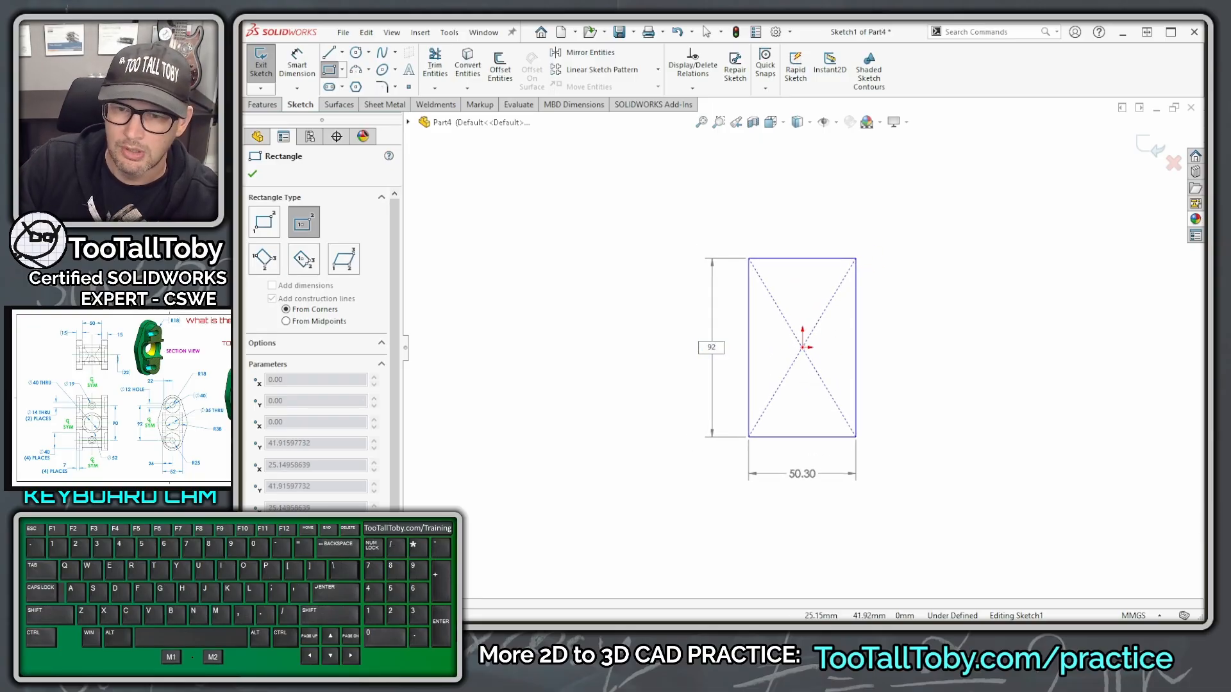
key("Return")
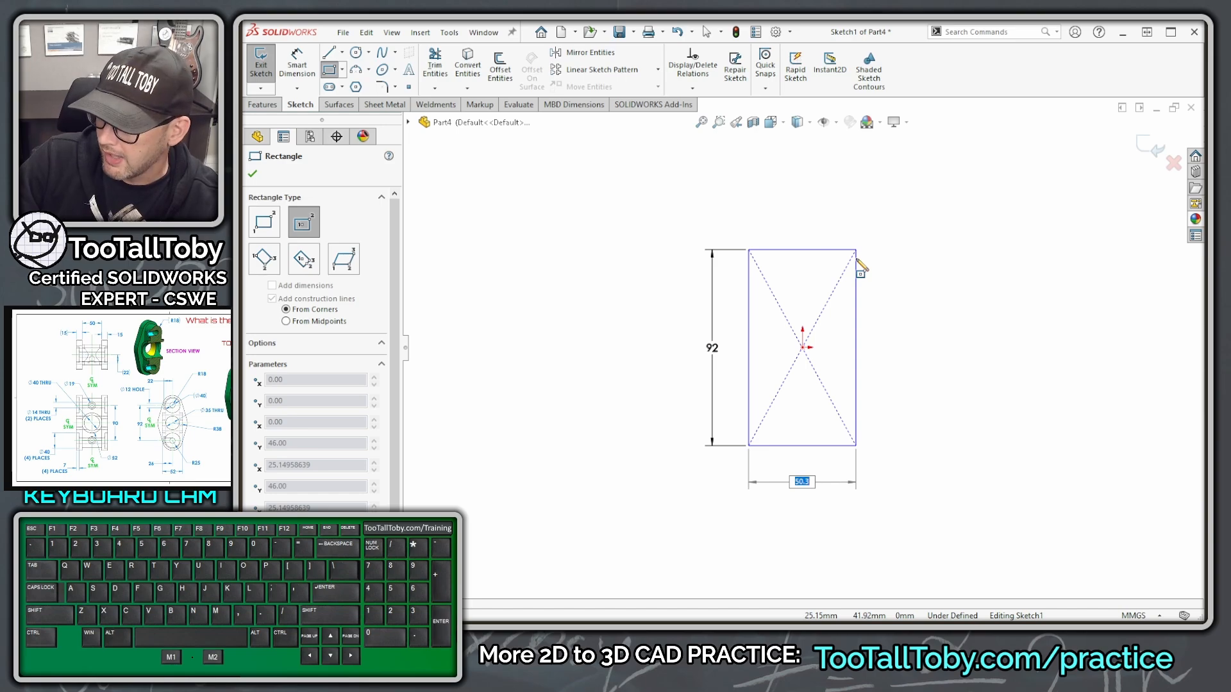
type("50")
key("Return")
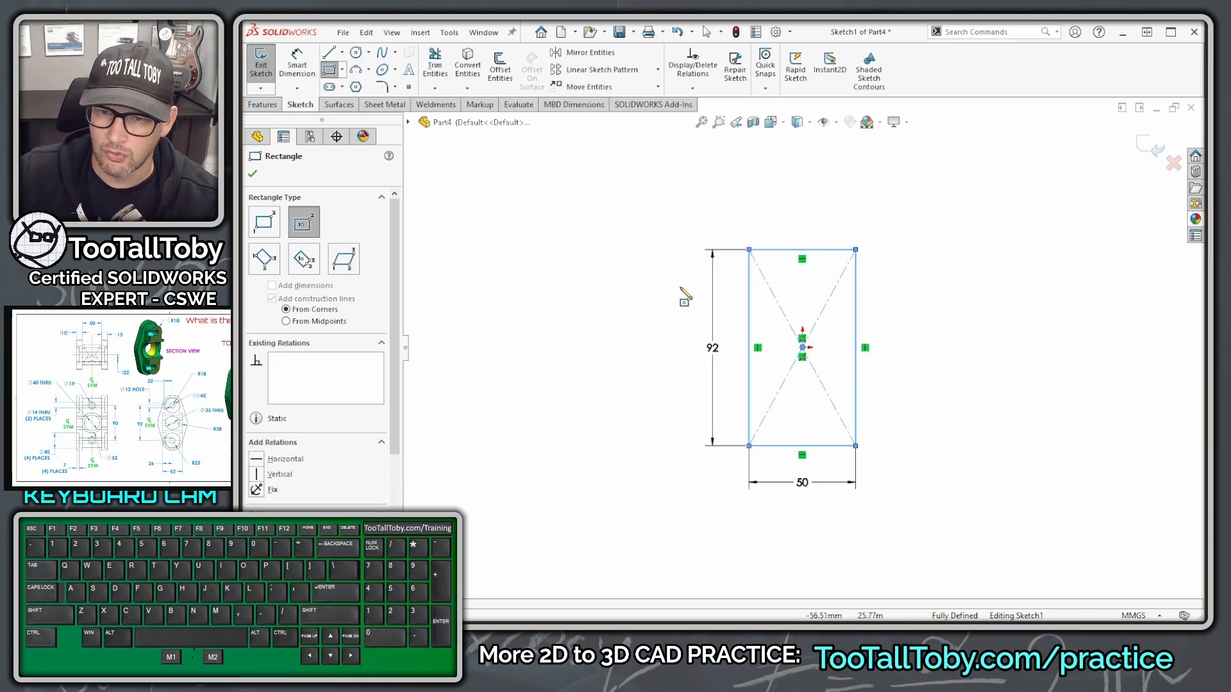
key("s")
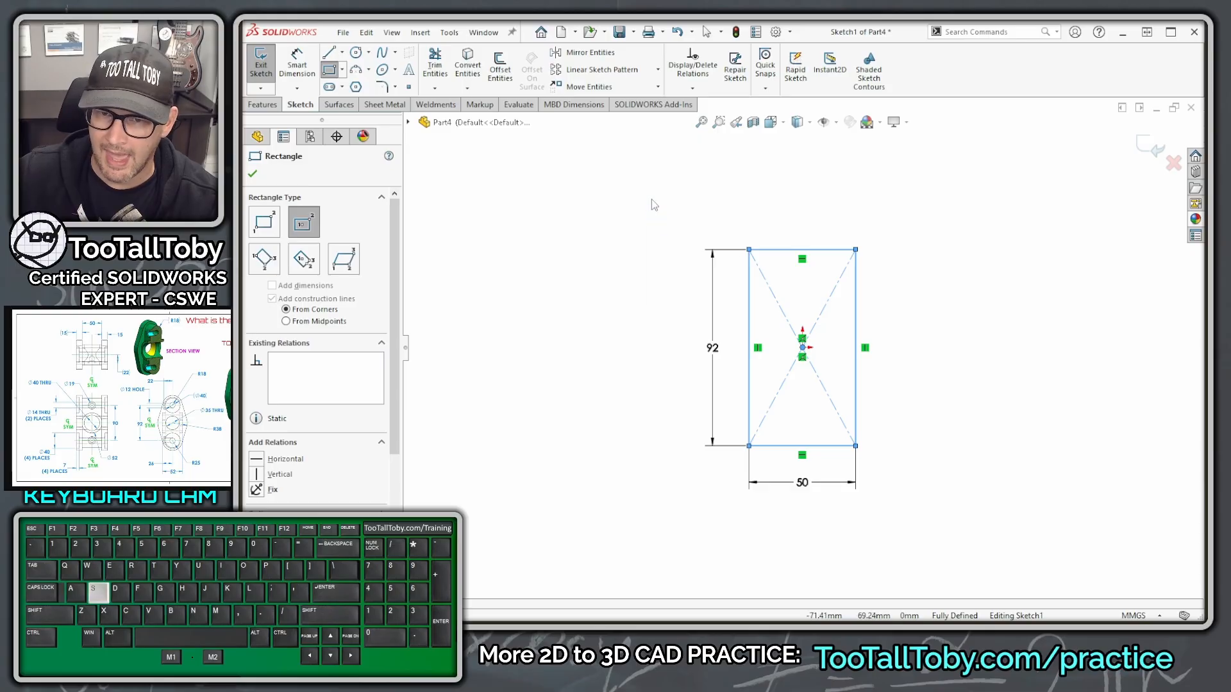
left_click(681, 229)
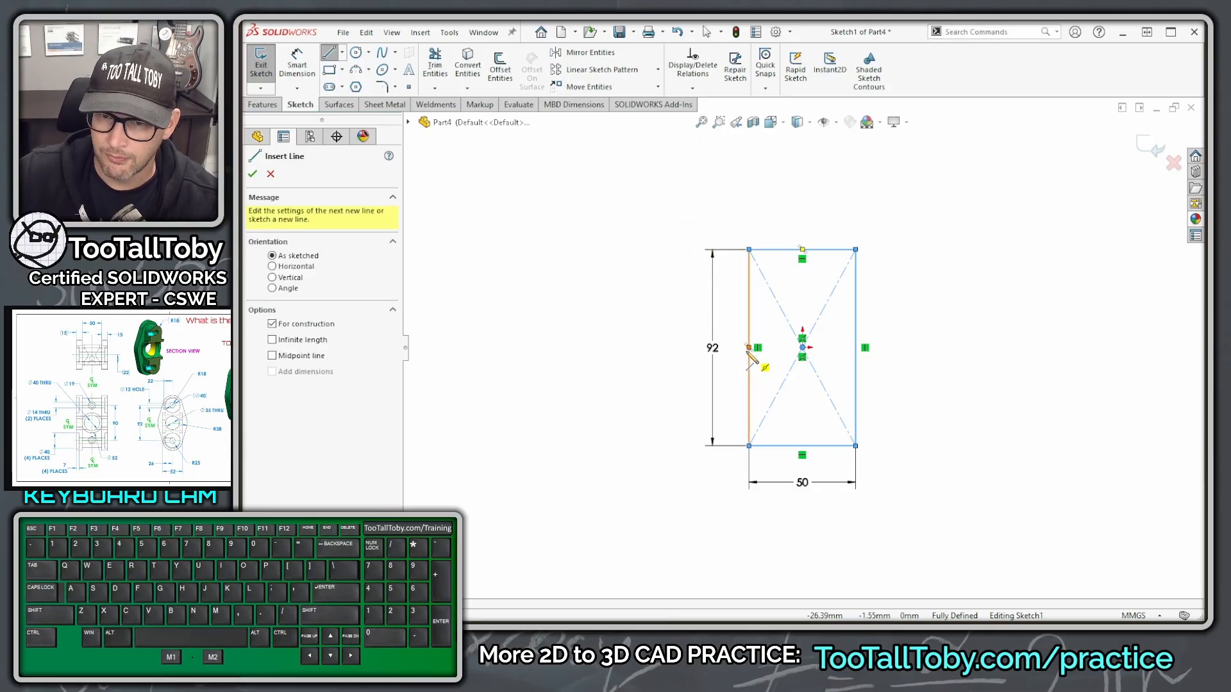
left_click(749, 347)
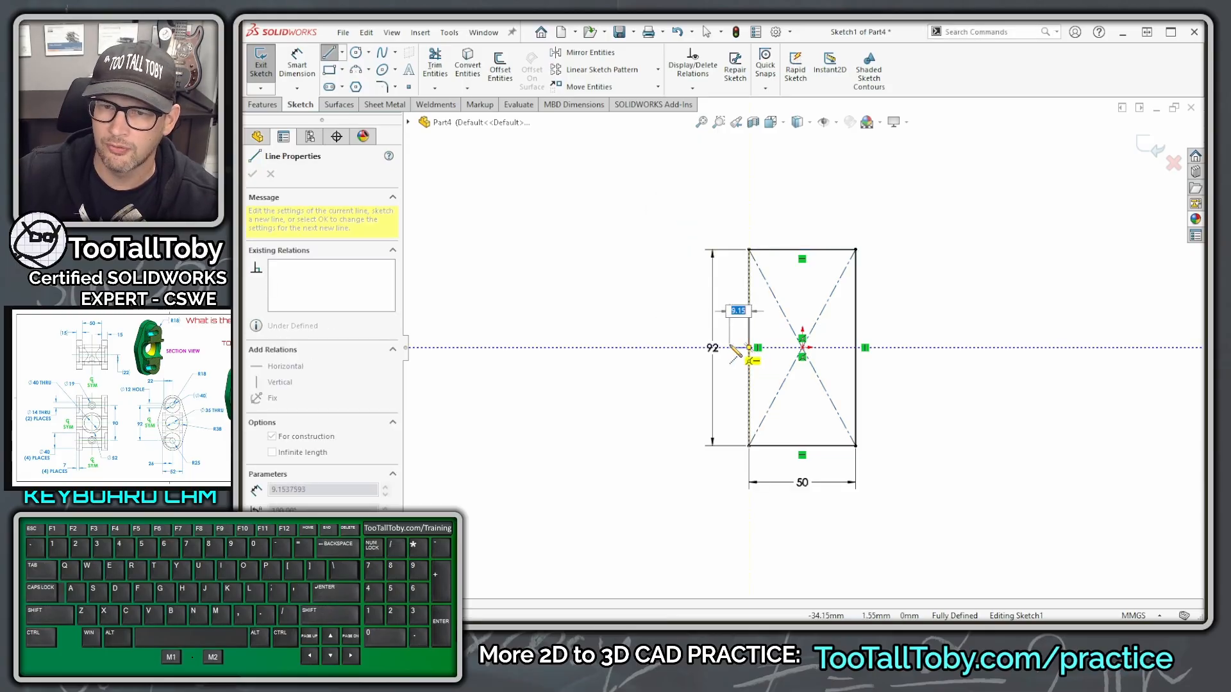
left_click(735, 350)
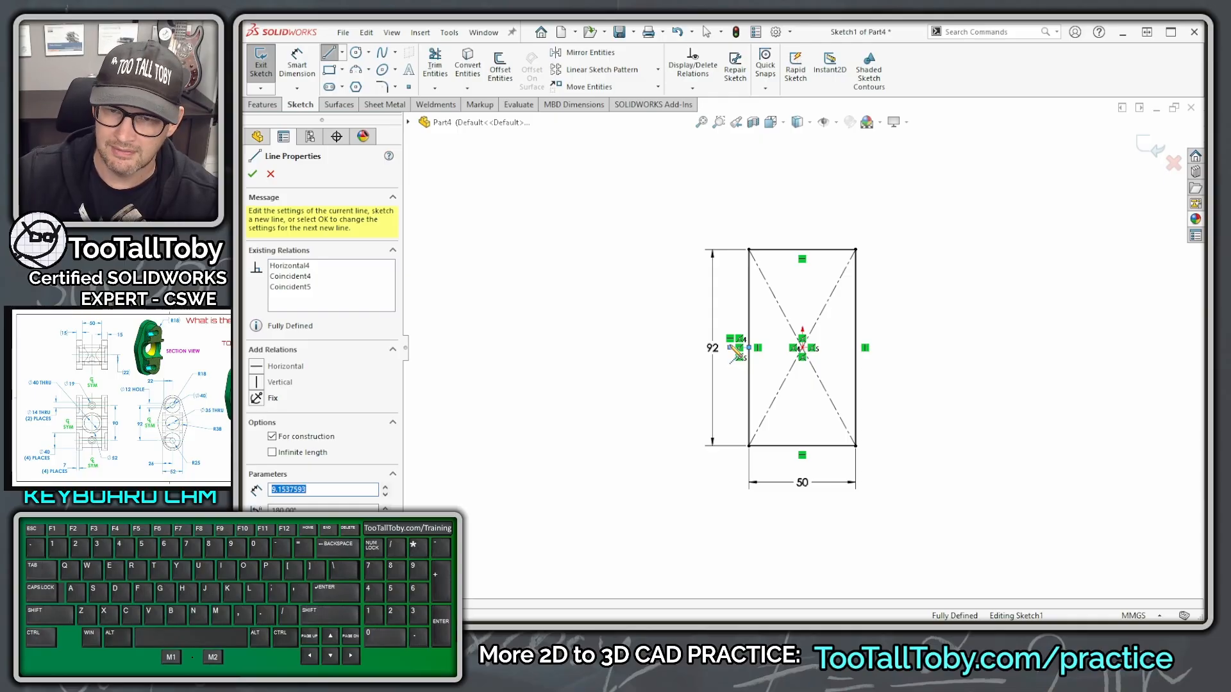
key("Escape")
key("ctrl+a")
Sketch a 15 mm horizontal construction line outward from the midpoint of the rectangle's left edge.
key("s")
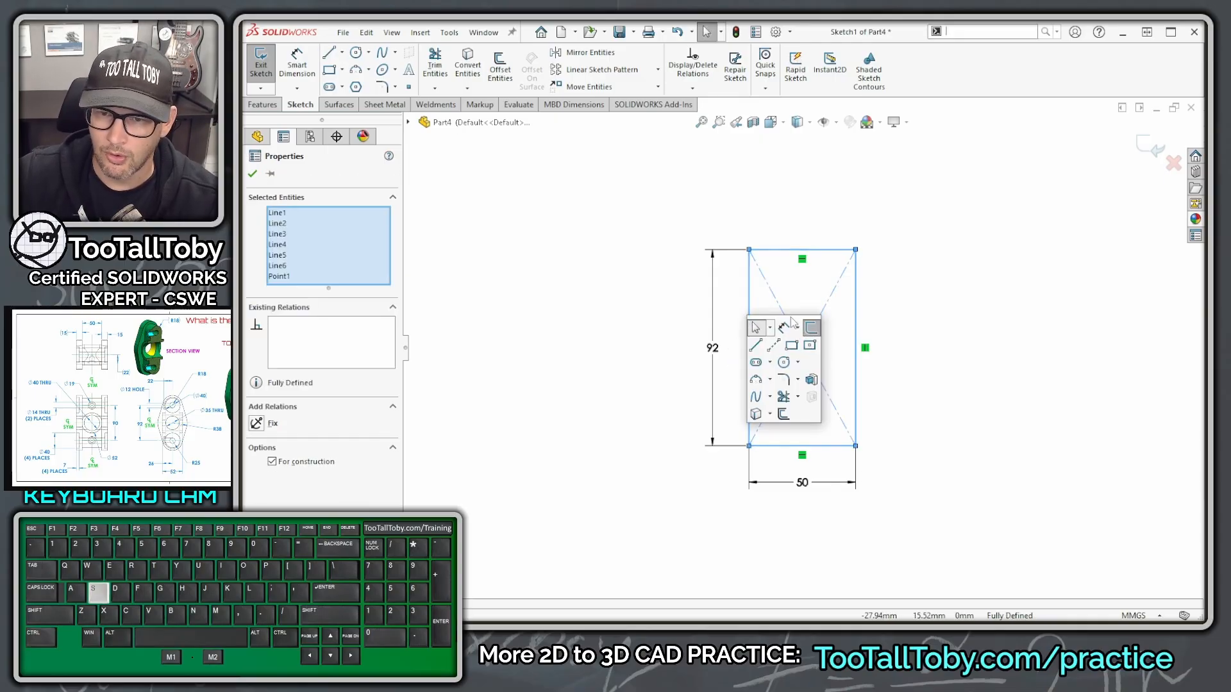
left_click(774, 346)
left_click(749, 348)
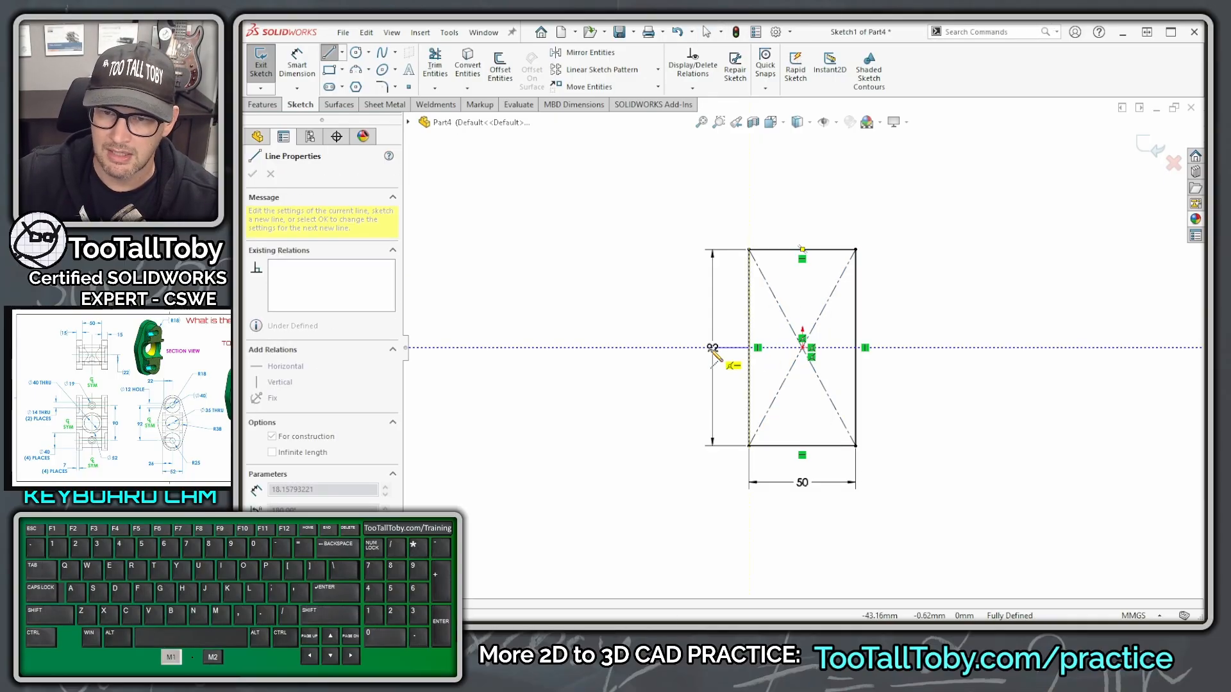
type("15")
key("Return")
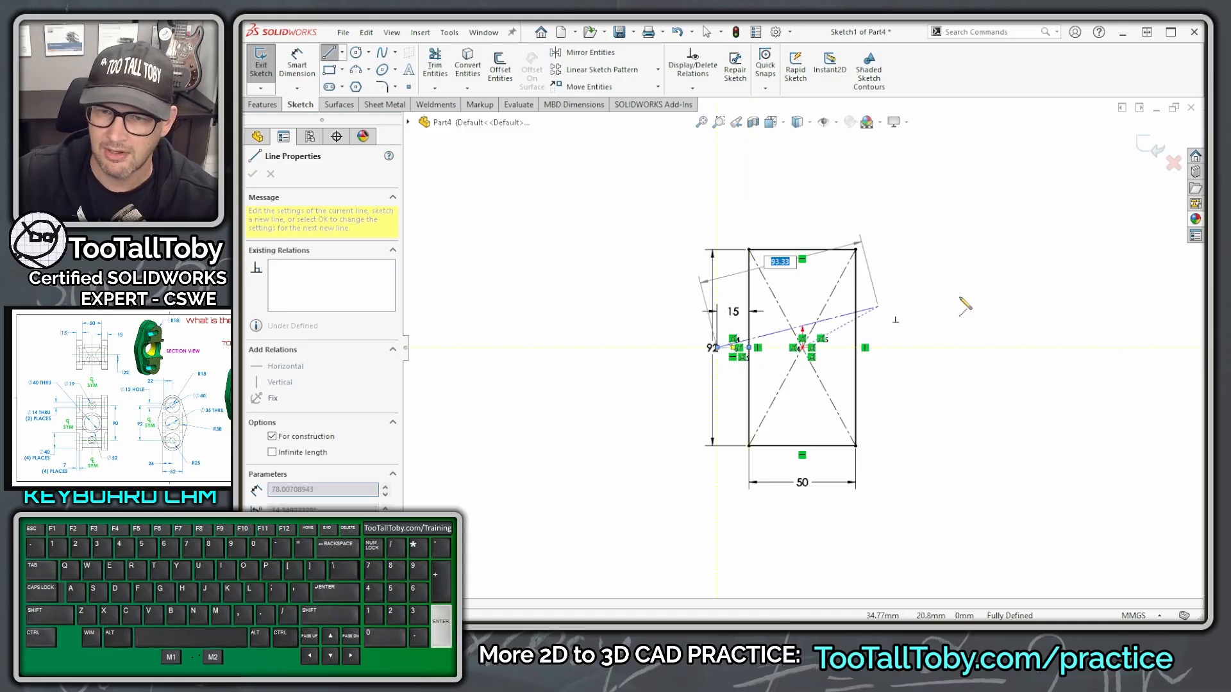
left_click(973, 379)
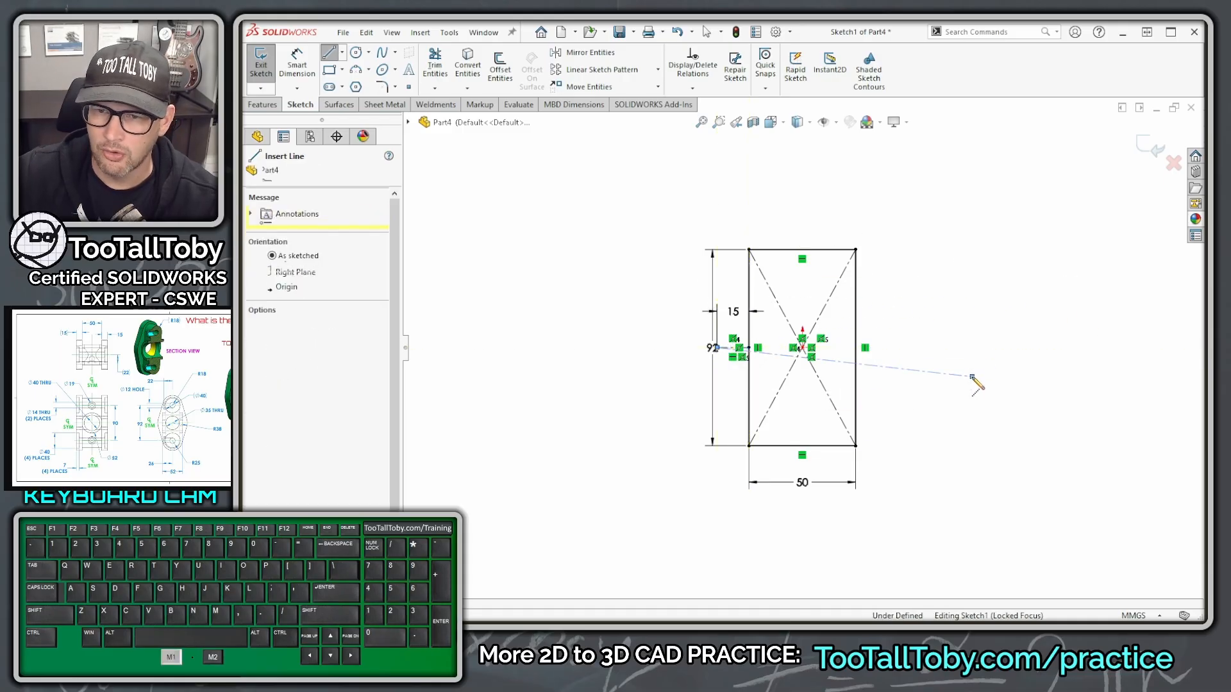
Sketch a 15 mm horizontal construction line outward from the midpoint of the rectangle's right edge.
left_click(857, 348)
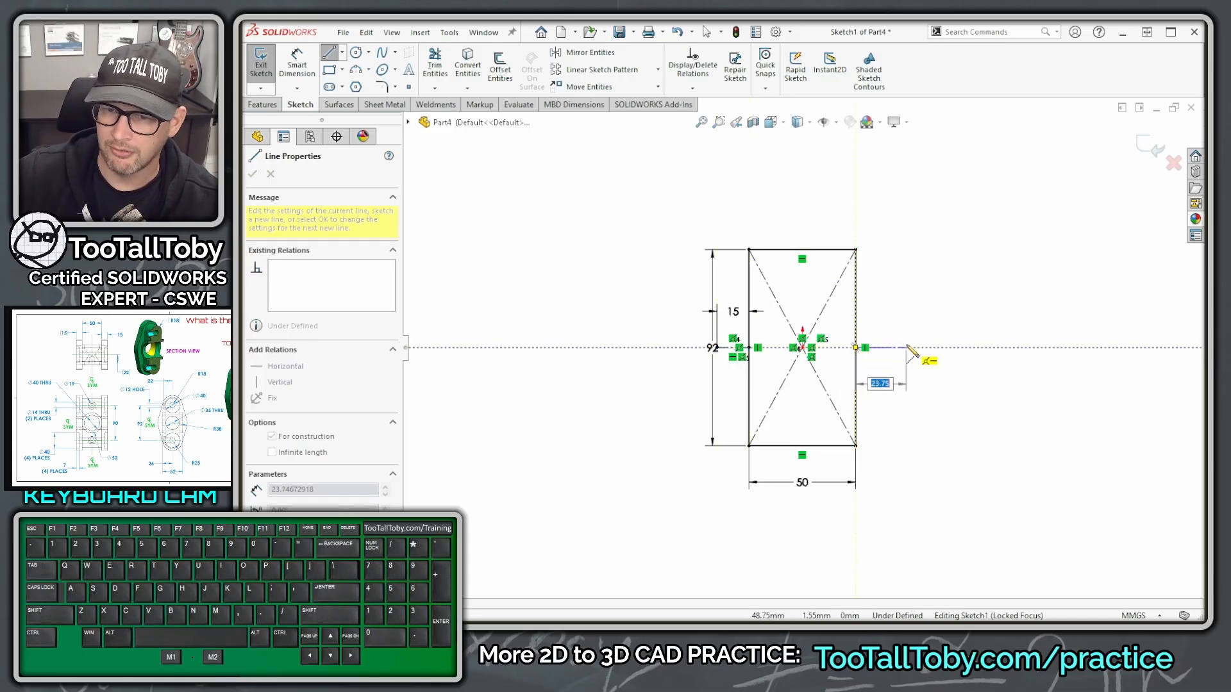
type("15")
key("Return")
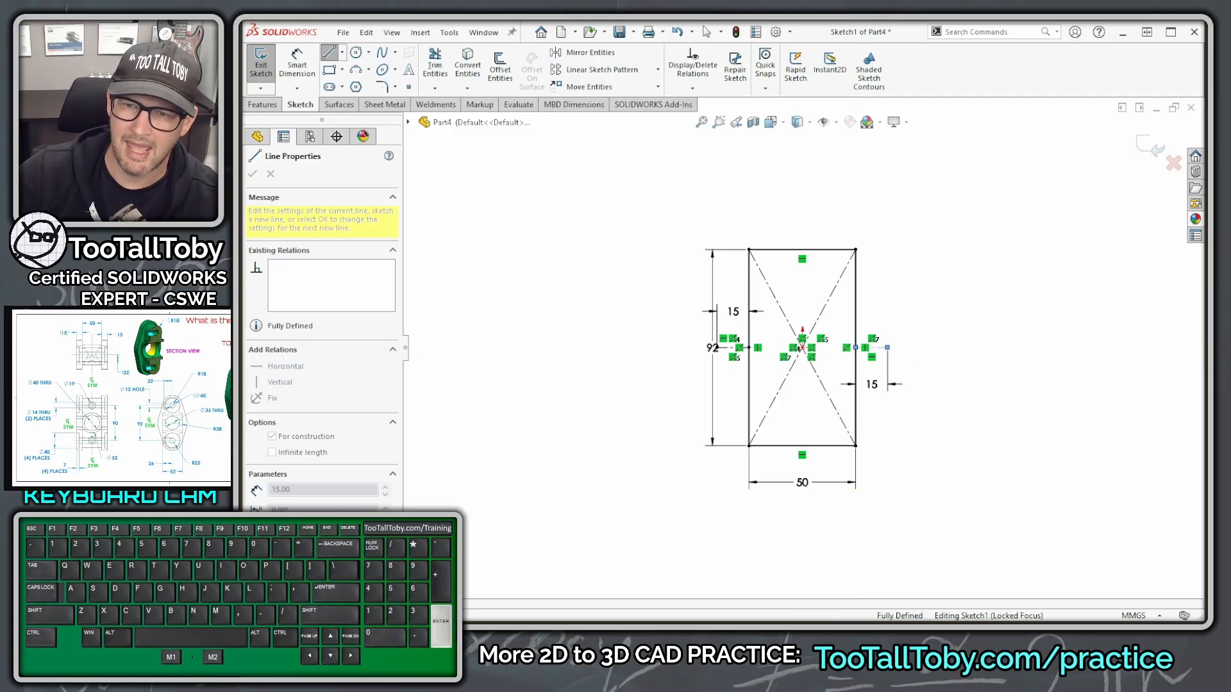
key("Escape")
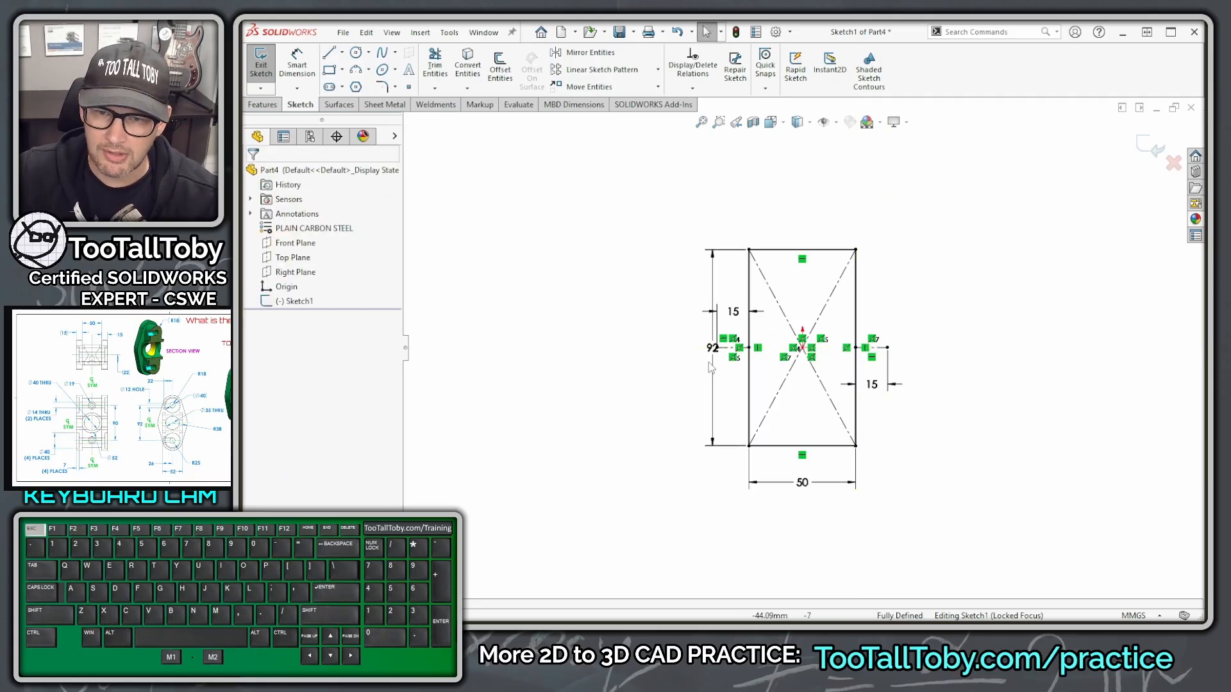
Move the rectangle's height dimension and both 15 mm dimensions clear of the sketch geometry.
left_click_drag(711, 359, 651, 353)
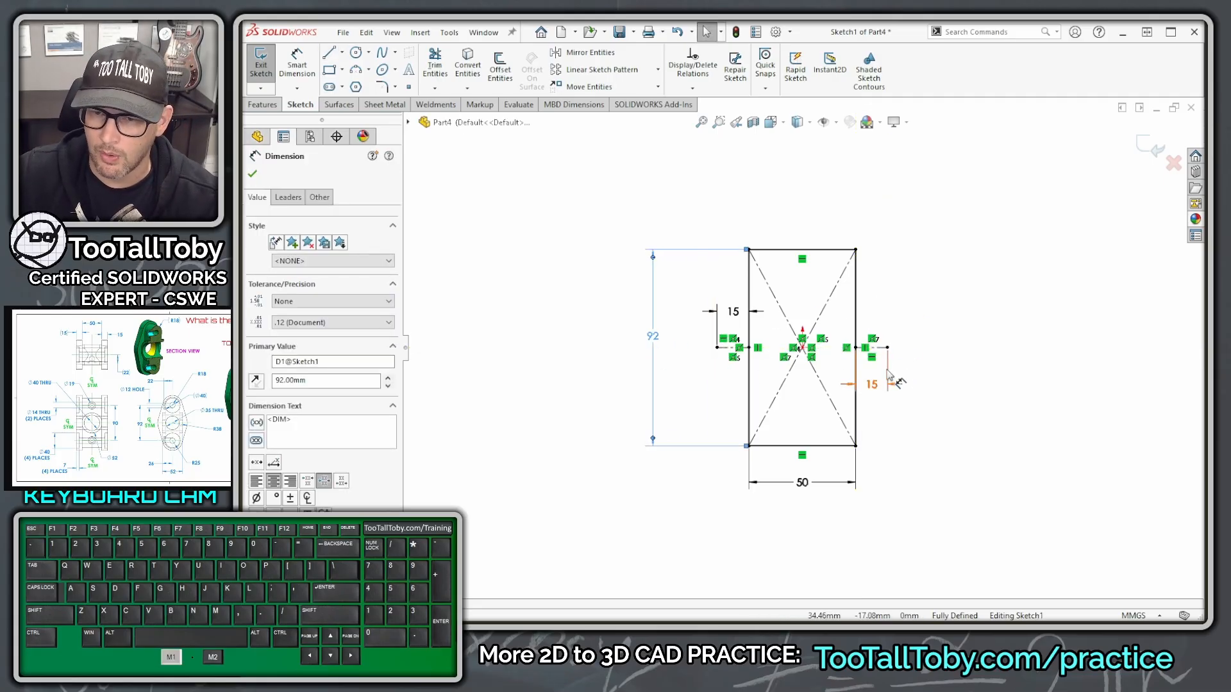
left_click_drag(880, 386, 934, 199)
mouse_move(733, 311)
left_mouse_down()
mouse_move(712, 254)
mouse_move(665, 196)
left_mouse_up()
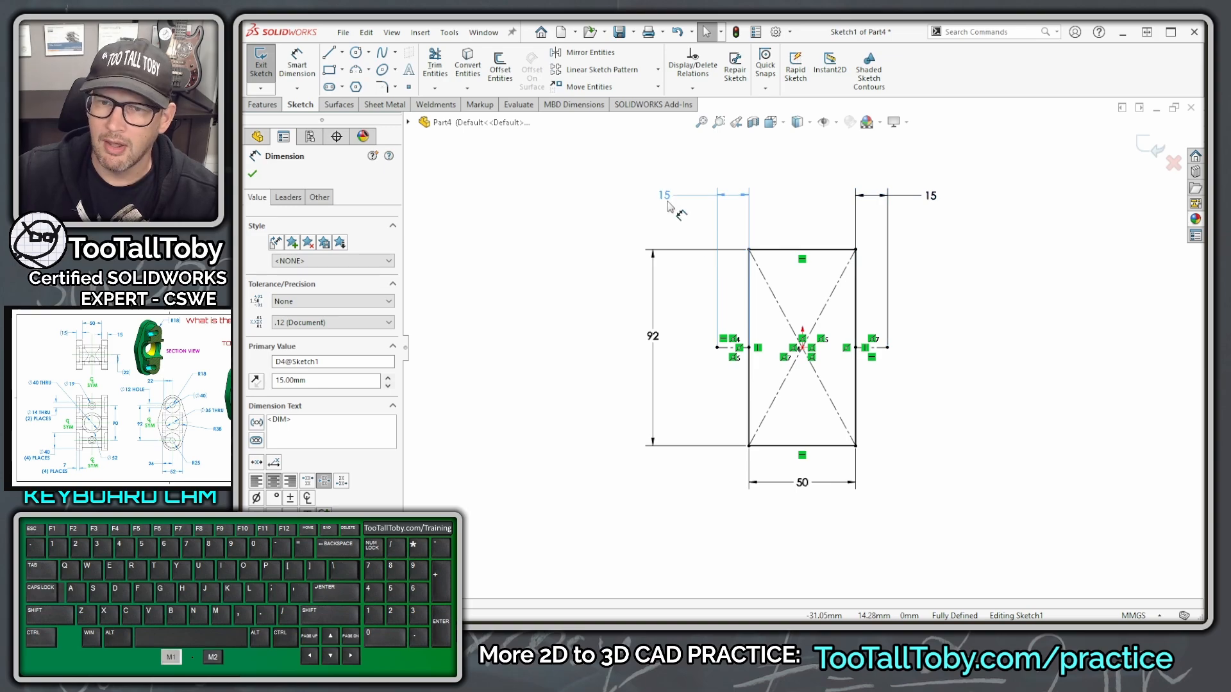
Make the right construction line's dimension driven and stretch the line's outer endpoint to a length of about 36 mm.
right_click(930, 197)
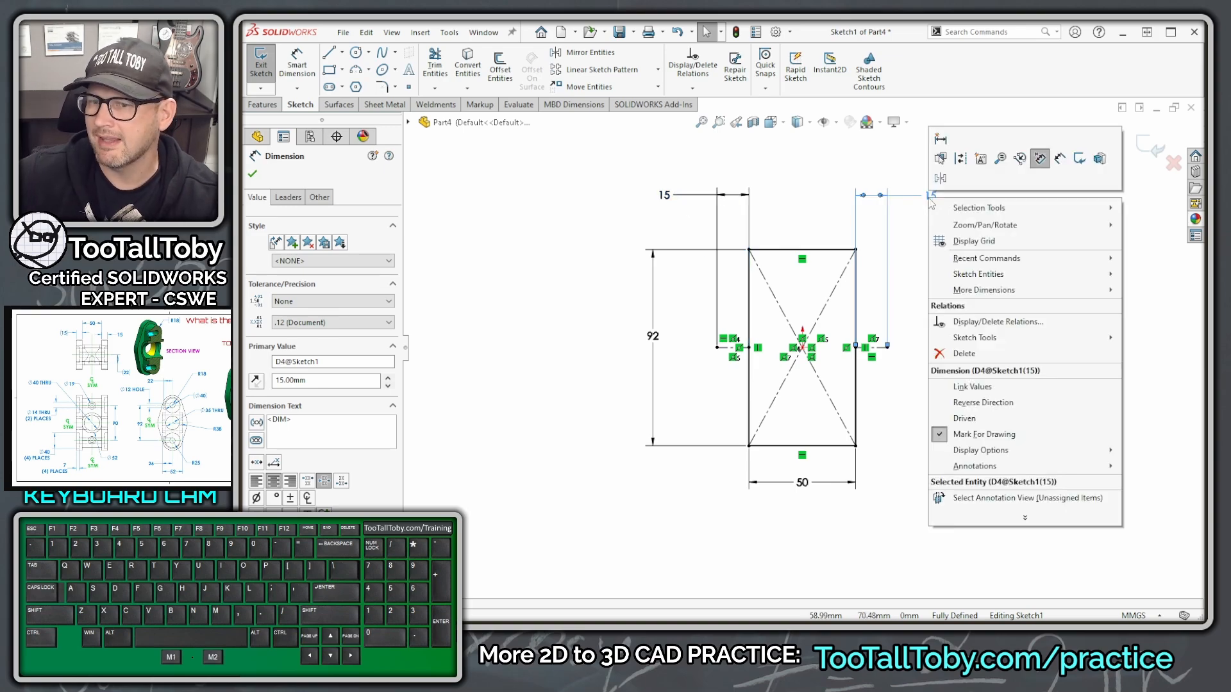
left_click(989, 419)
left_click_drag(888, 347, 935, 350)
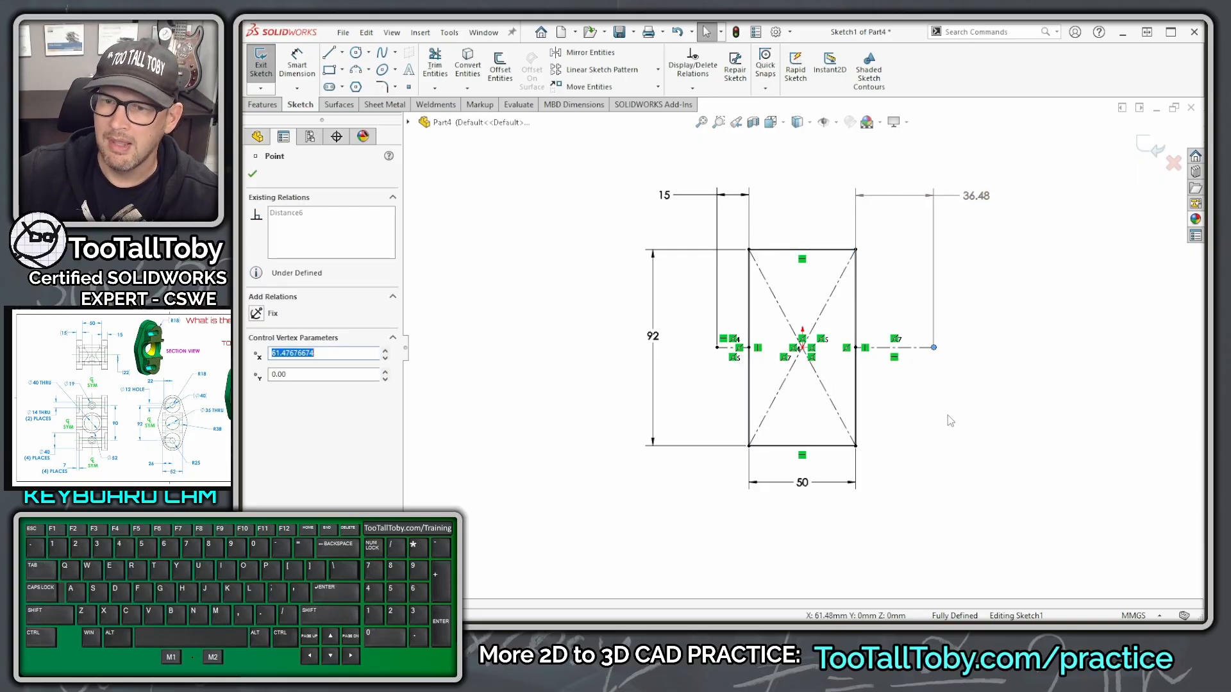
Add an Equal relation between the left and right horizontal construction lines.
left_click(732, 349)
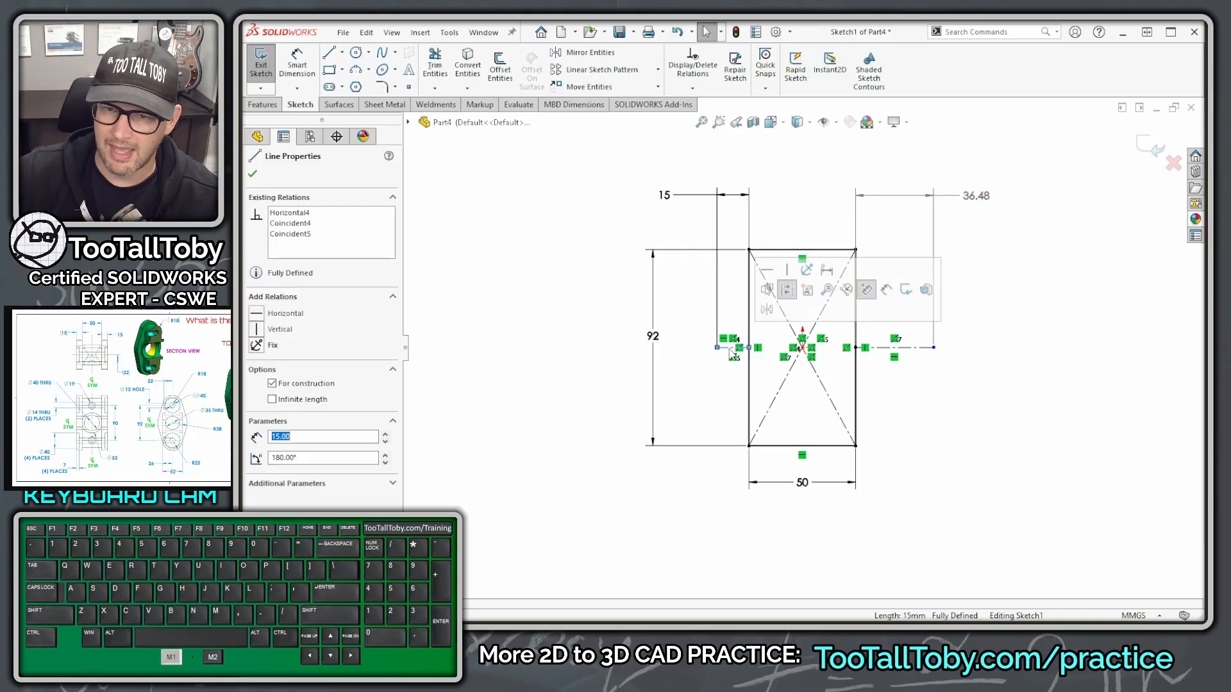
left_click(883, 348, "ctrl")
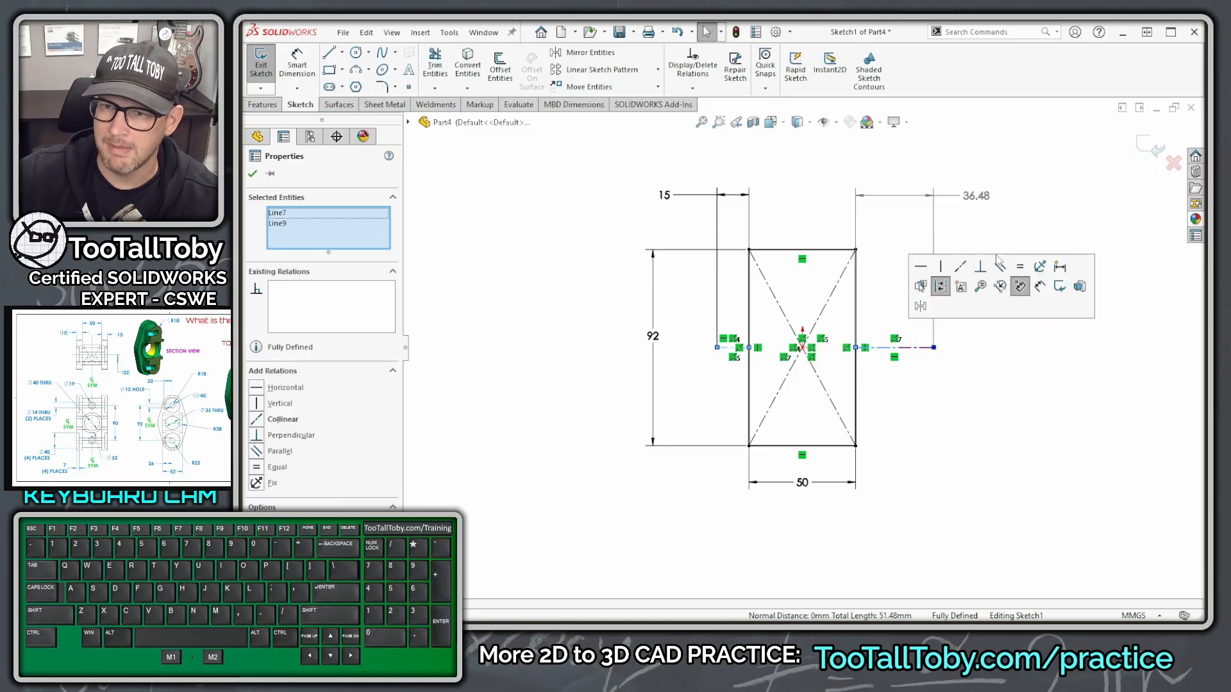
left_click(1020, 267)
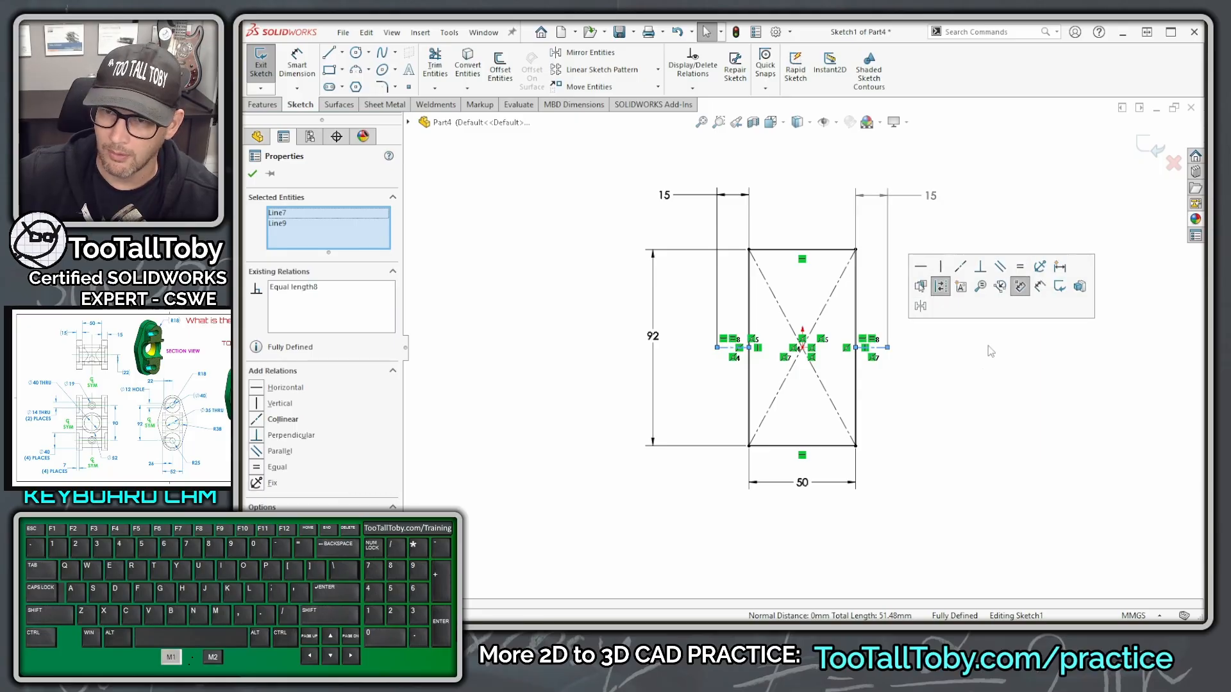
Add parentheses around the driven dimension of the right construction line.
left_click(931, 197)
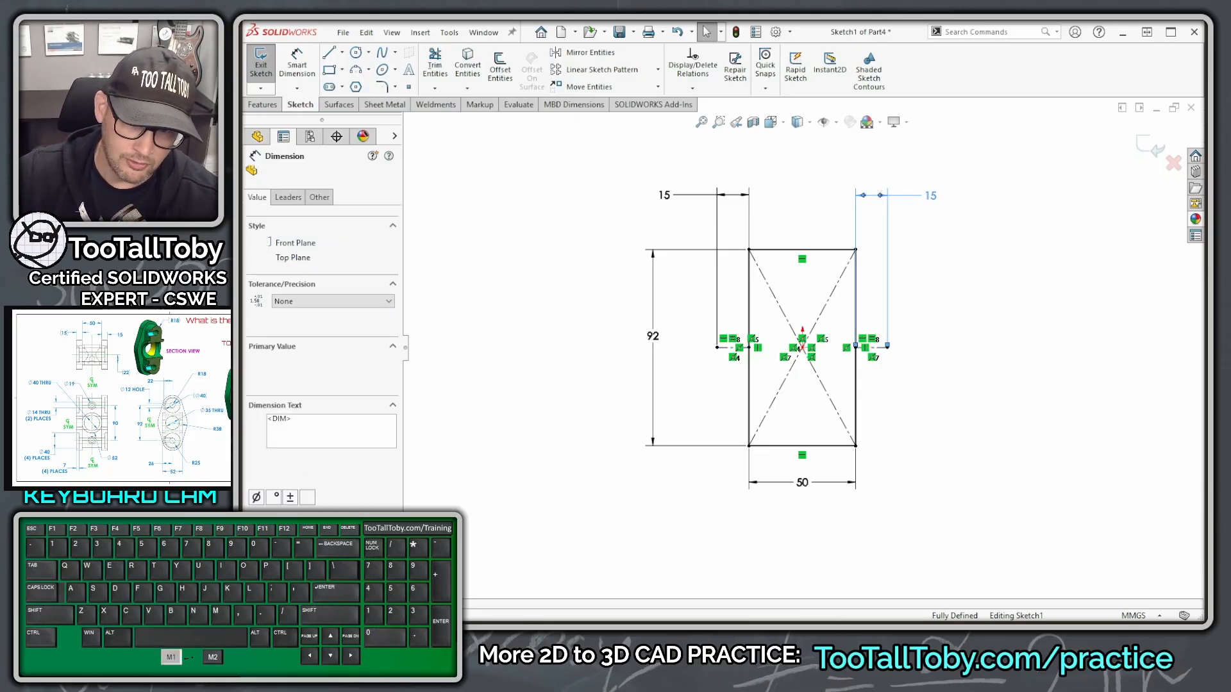
left_click(256, 423)
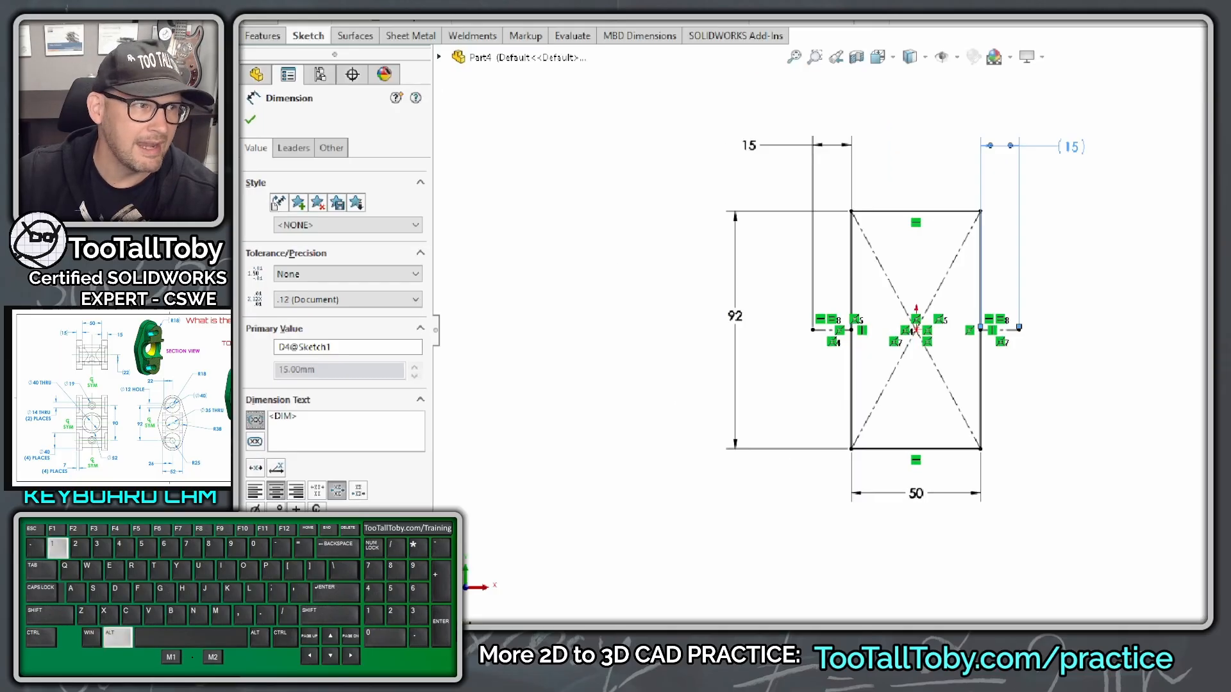
left_click_drag(283, 391, 342, 309, "ctrl+shift")
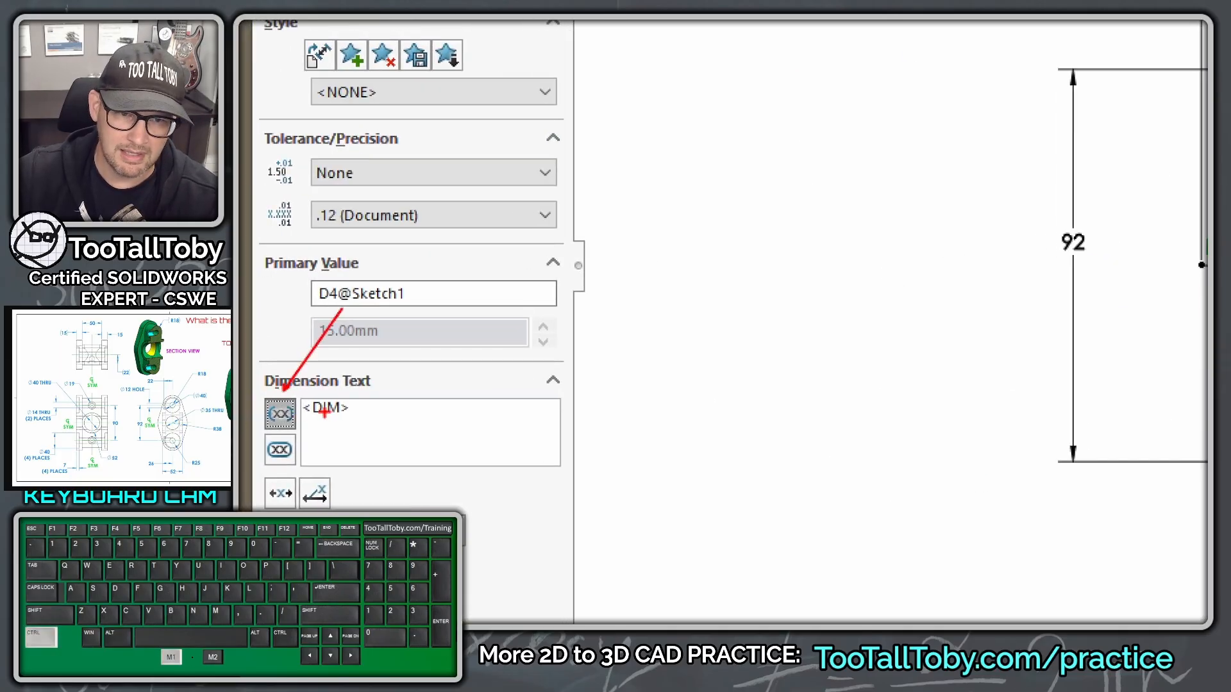
mouse_move(287, 374)
left_mouse_down()
mouse_move(408, 418)
mouse_move(266, 370)
left_mouse_up()
key("alt+1")
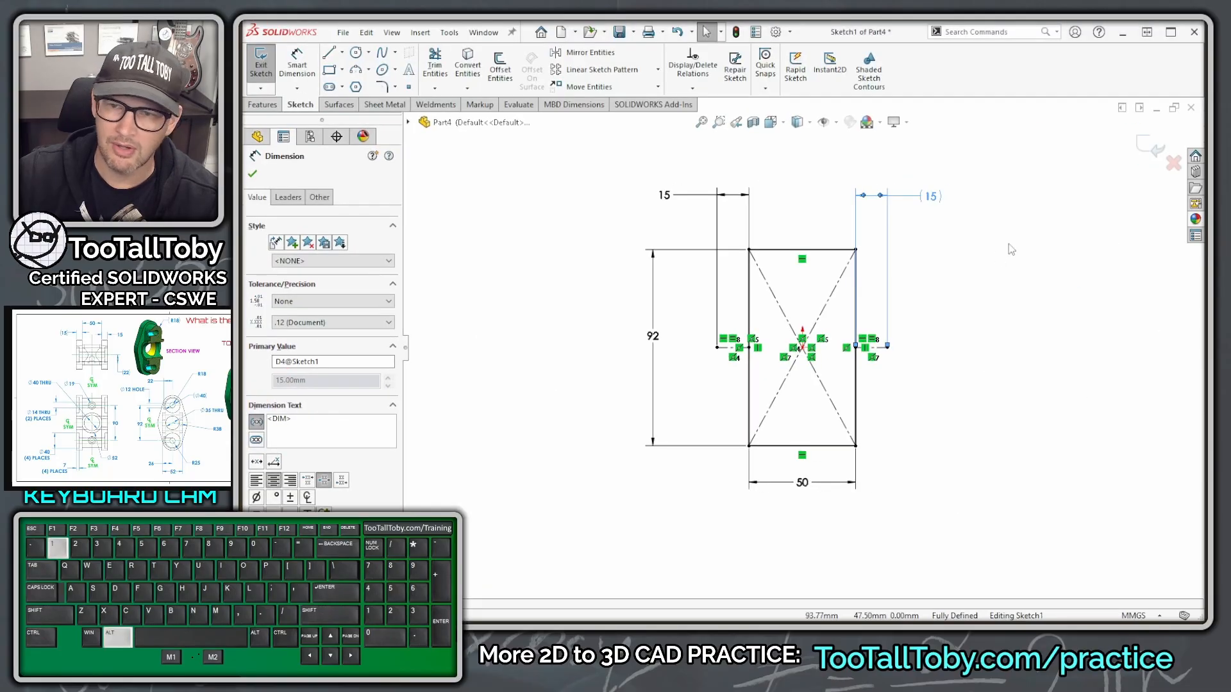
left_click(959, 239)
left_click(936, 203)
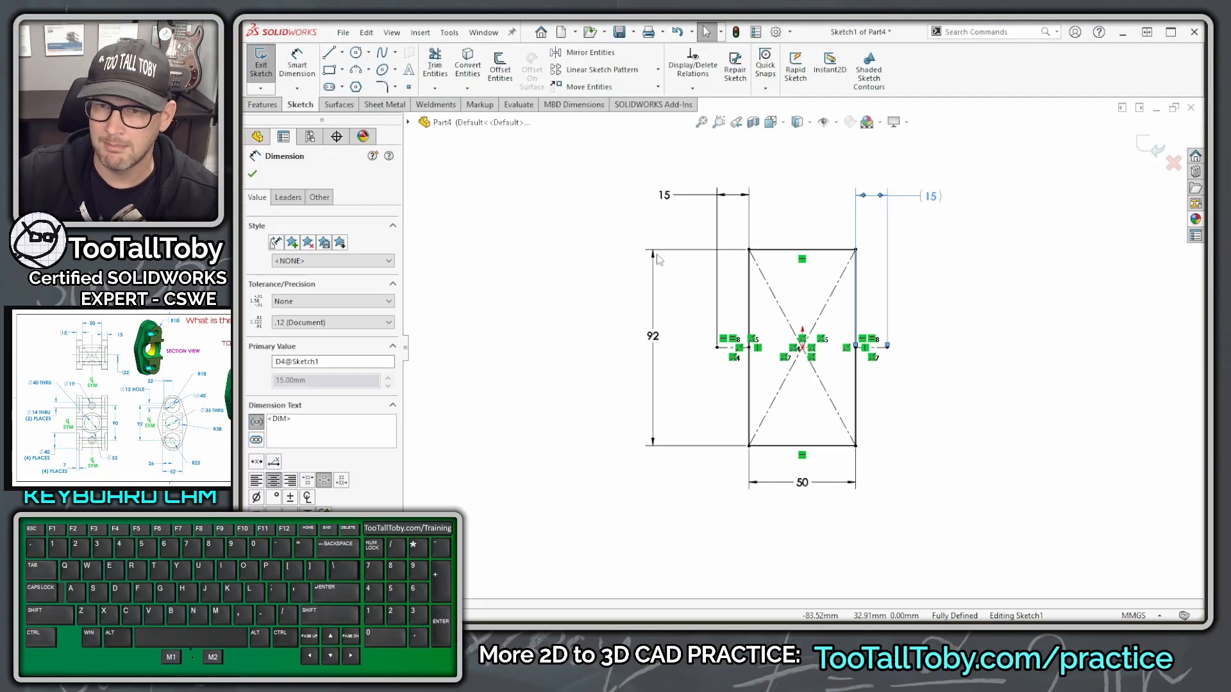
left_click(987, 338)
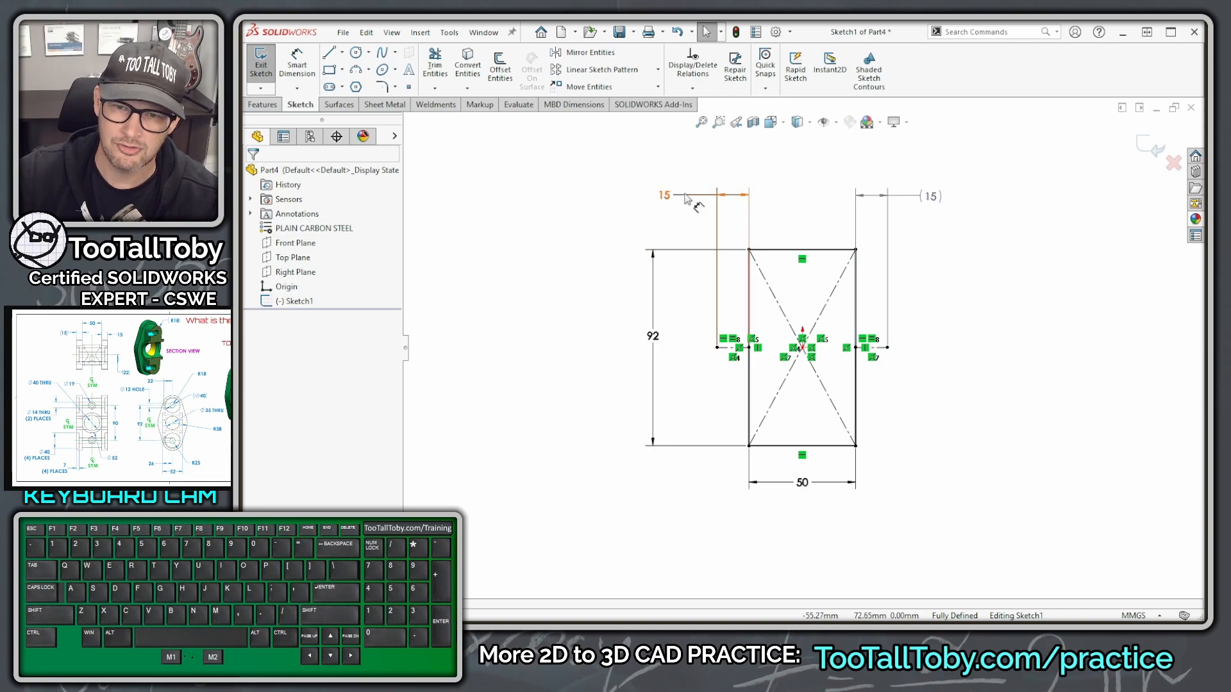
Deselect everything and exit the layout sketch on the Front Plane.
left_click(977, 325)
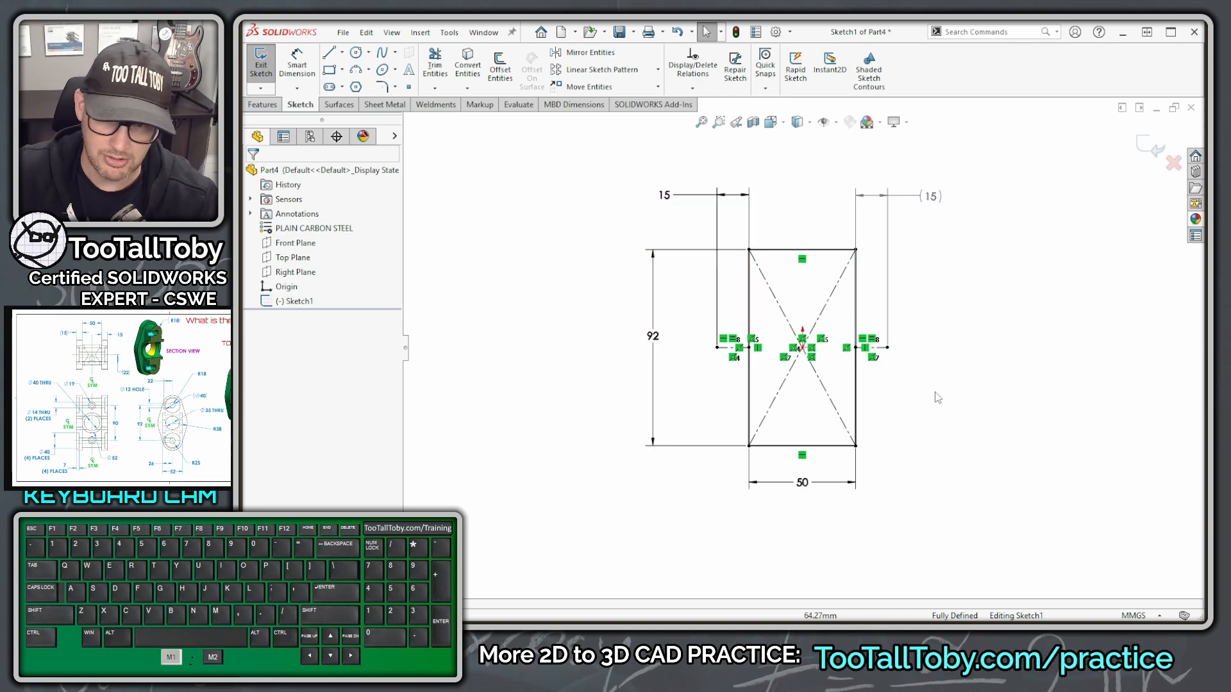
left_click(1080, 299)
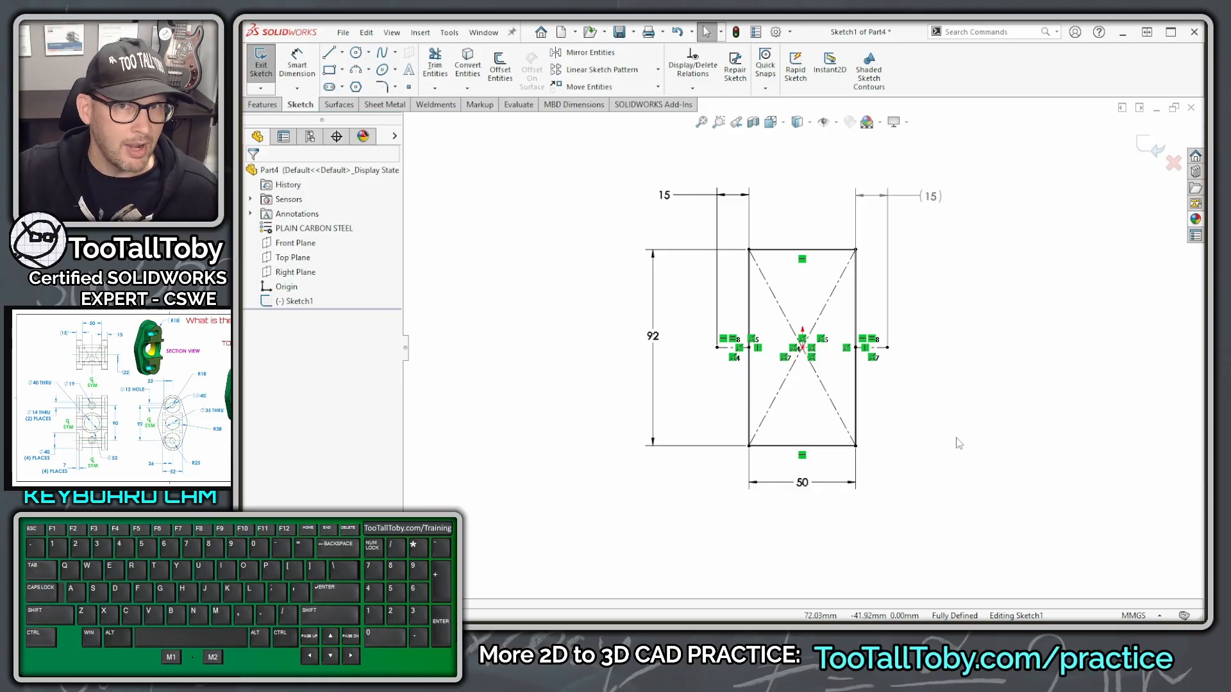
left_click(1158, 150)
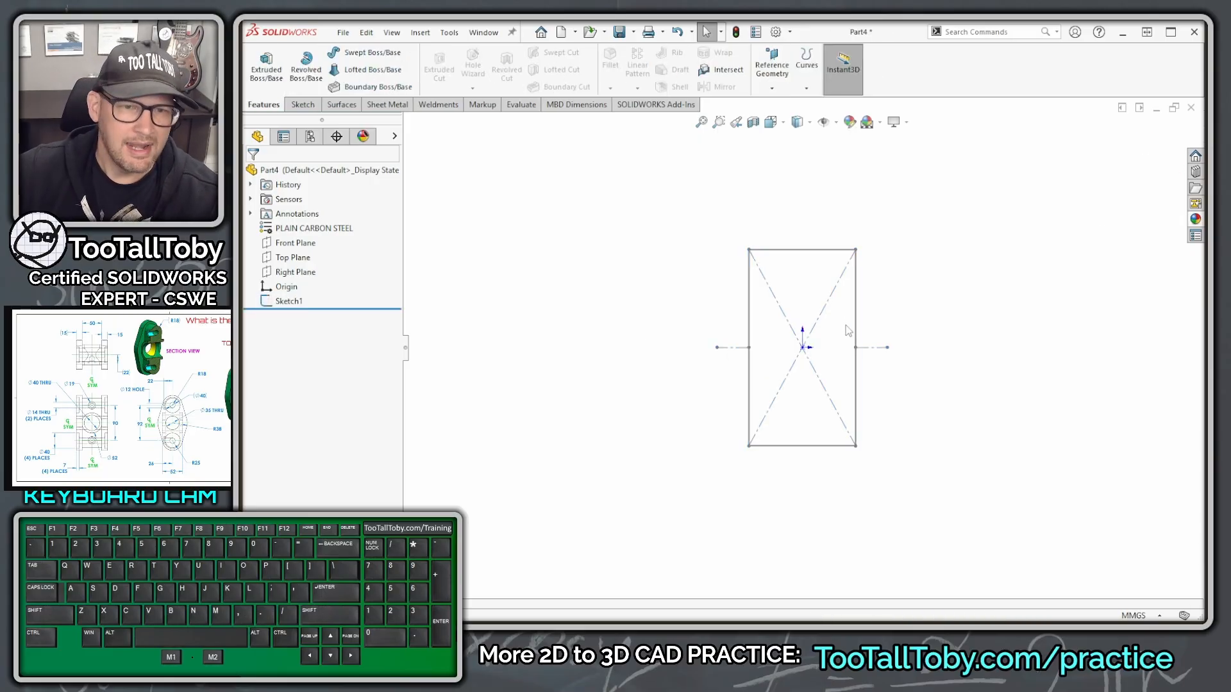
Start a new sketch on the Right Plane with the view turned to an angle.
left_click(313, 275)
middle_click_drag(800, 332, 746, 357)
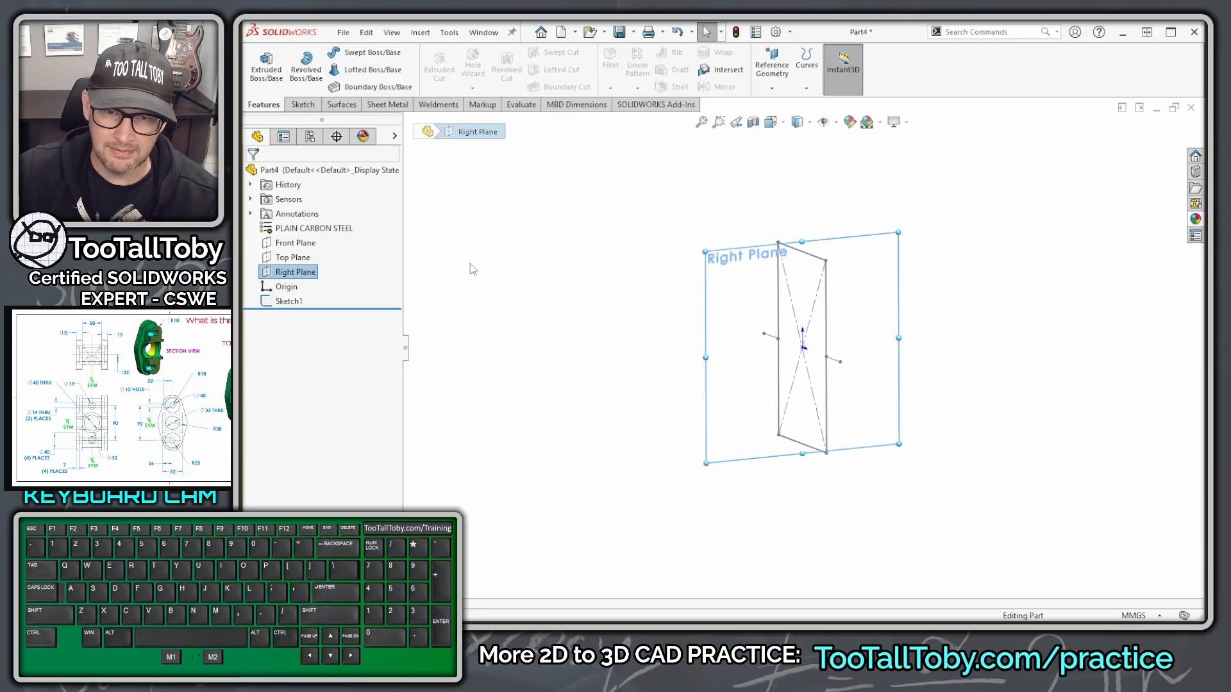
right_click(315, 274)
left_click(324, 250)
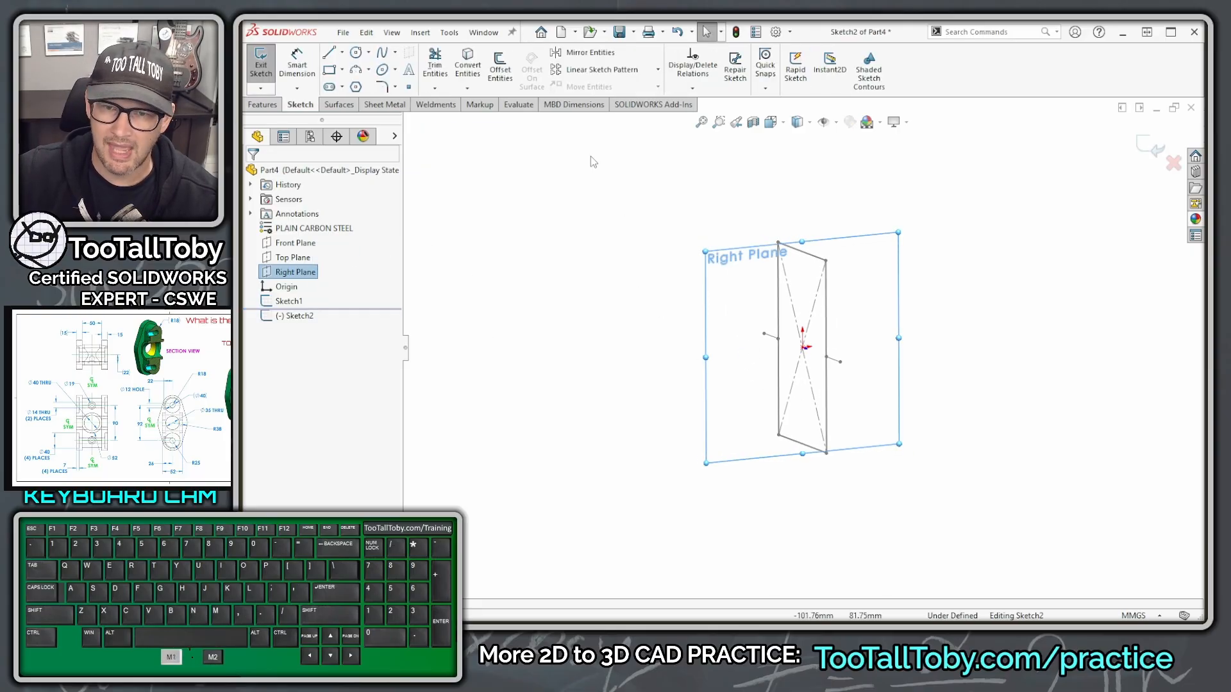
Sketch a vertical straight slot about 73 mm long between its arc centres, beside the layout rectangle.
left_click(330, 88)
left_click(697, 287)
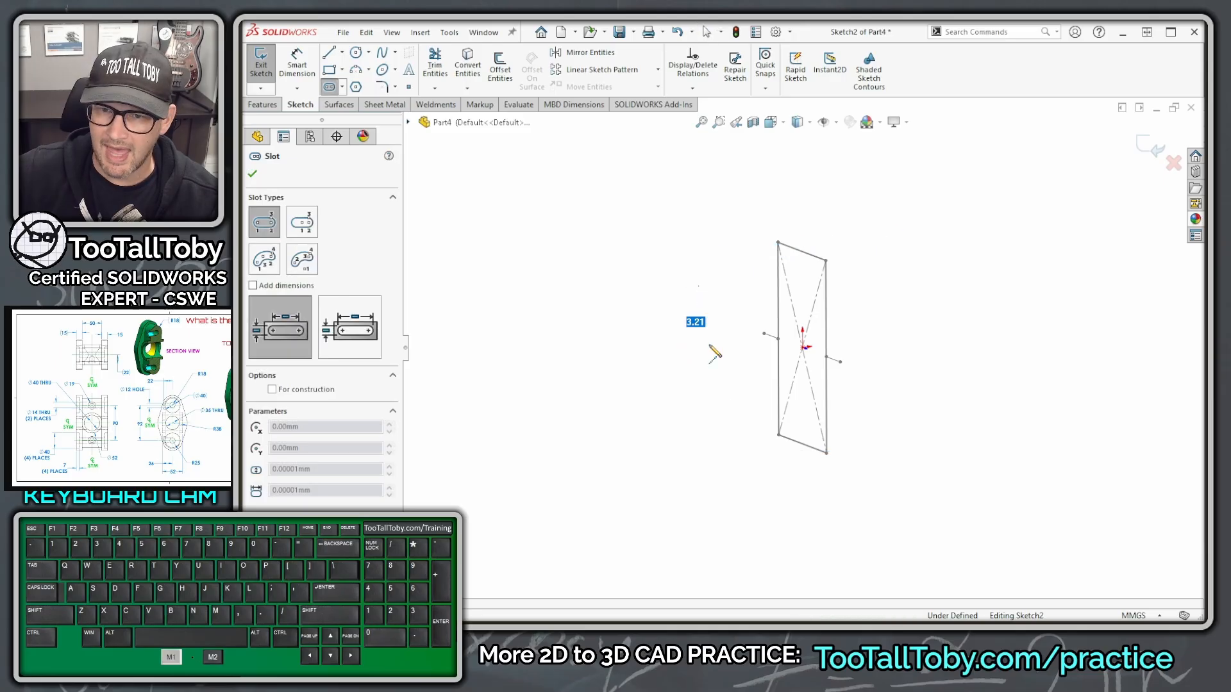
left_click(698, 439)
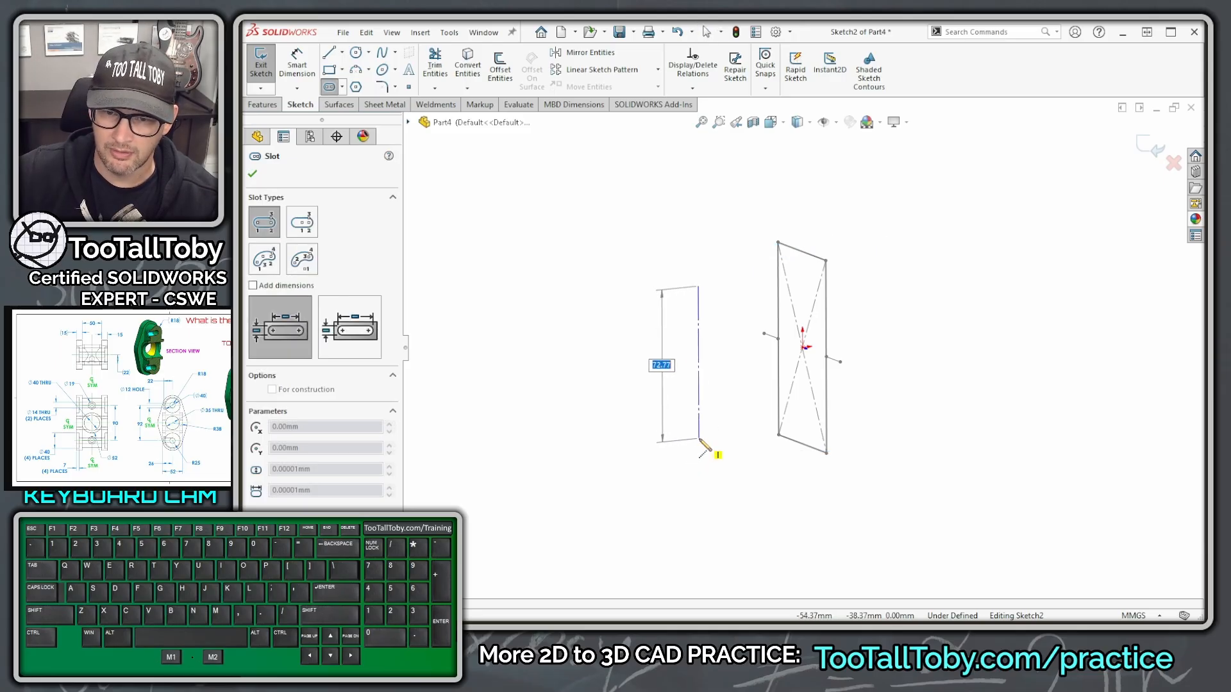
left_click(717, 451)
key("Escape")
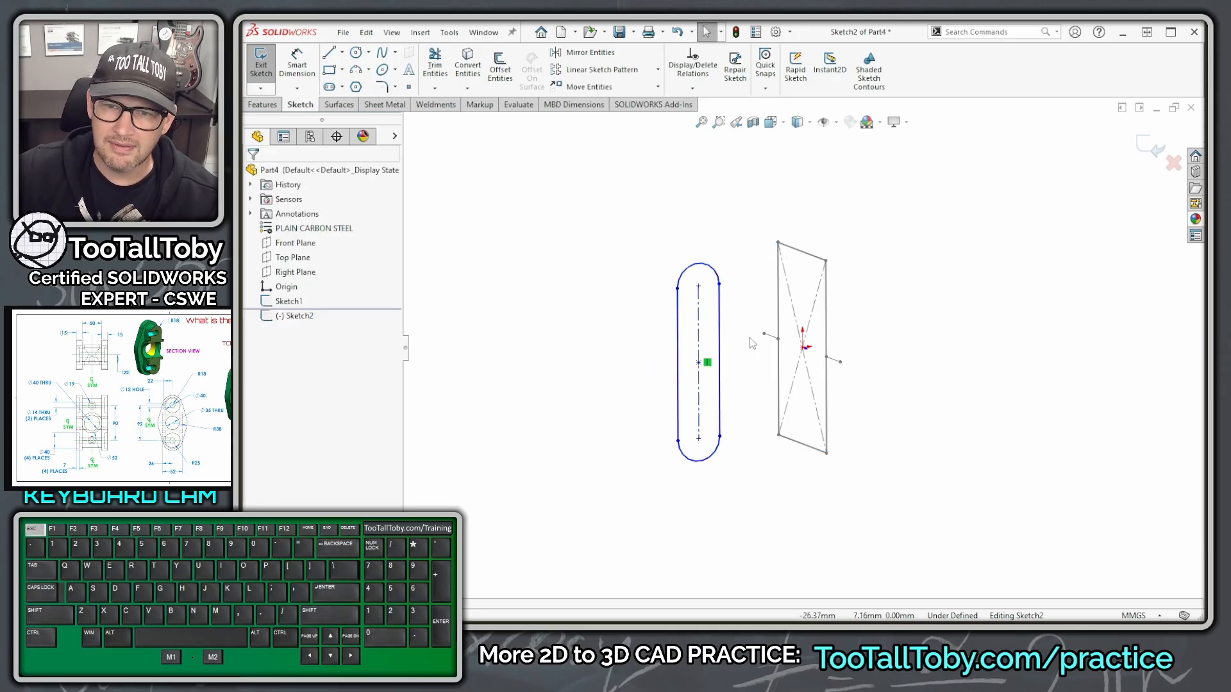
Add Pierce relations from the slot's upper and lower arc centres to the layout rectangle's top and bottom lines.
left_click(700, 292)
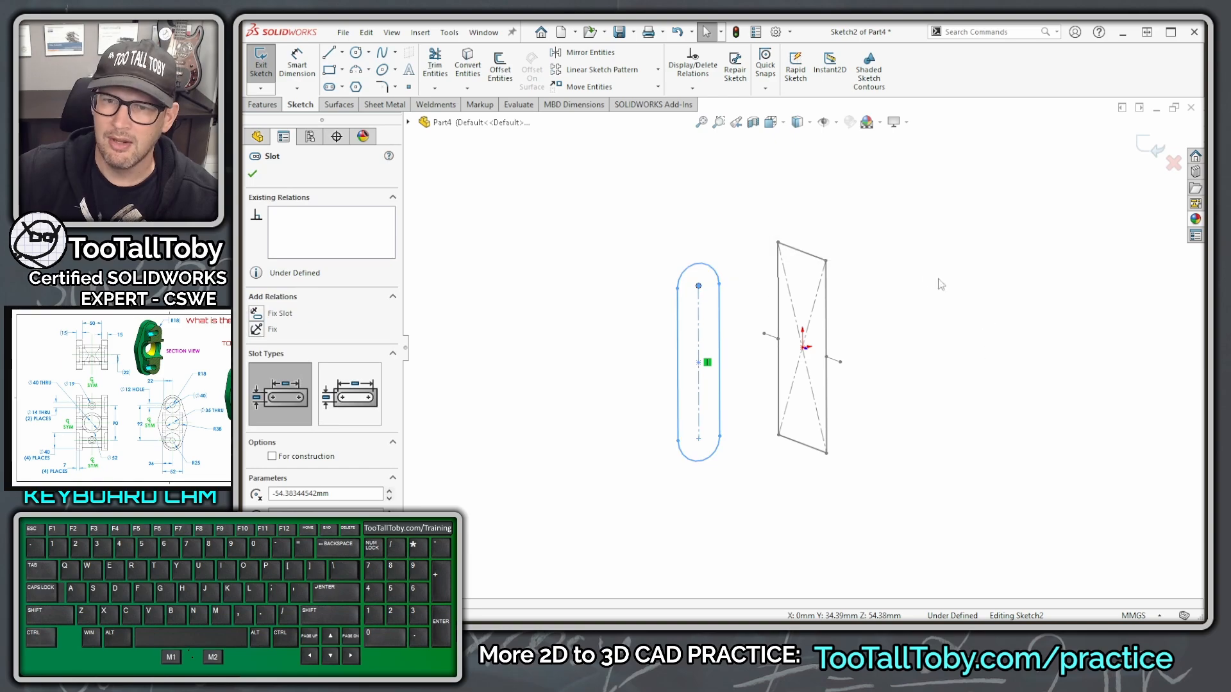
left_click(798, 256, "ctrl")
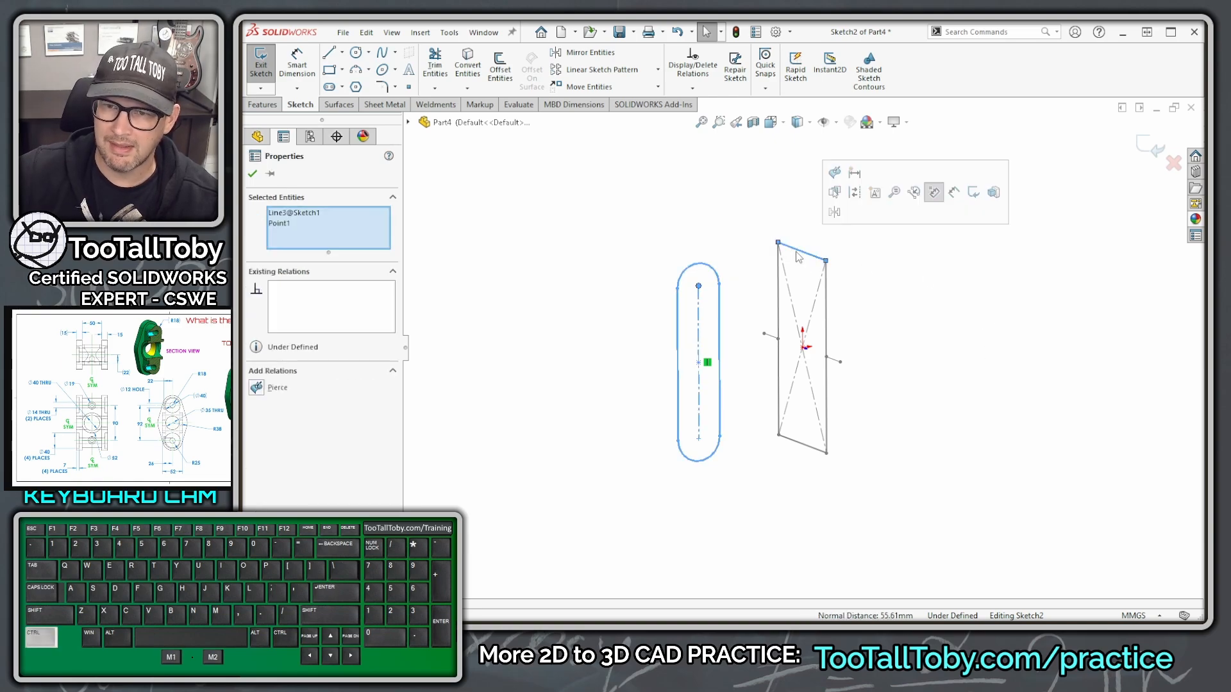
left_click(835, 173)
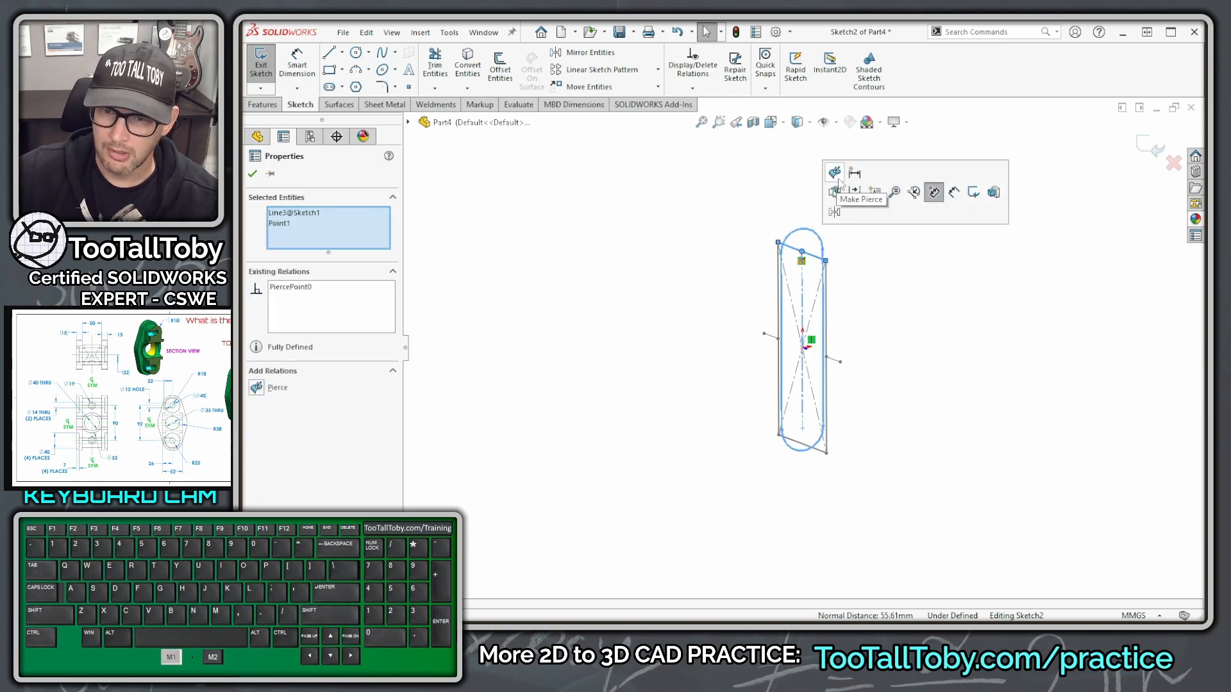
left_click(815, 443)
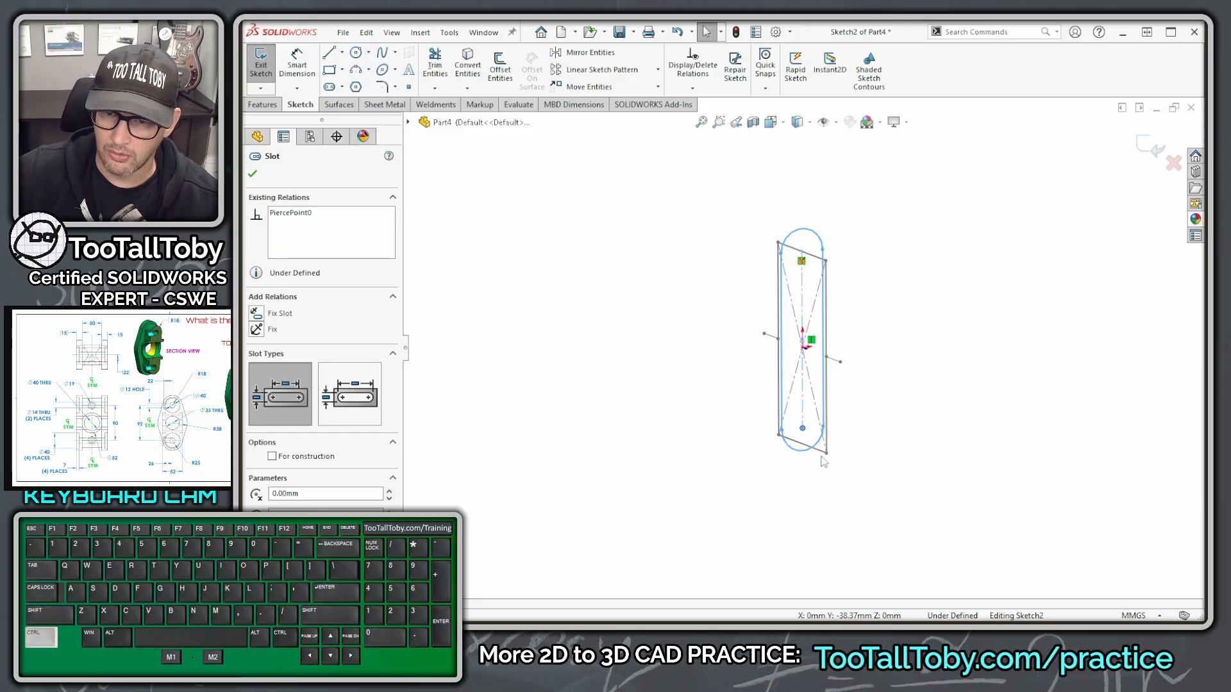
left_click(822, 454, "ctrl")
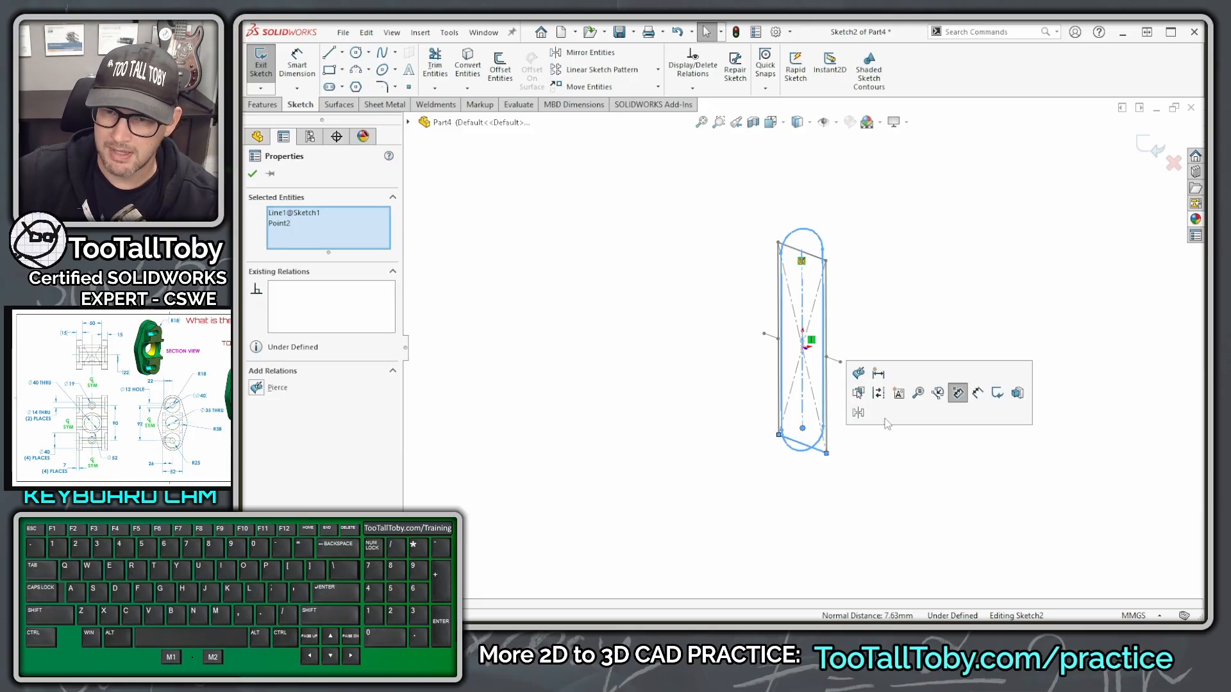
left_click(858, 373)
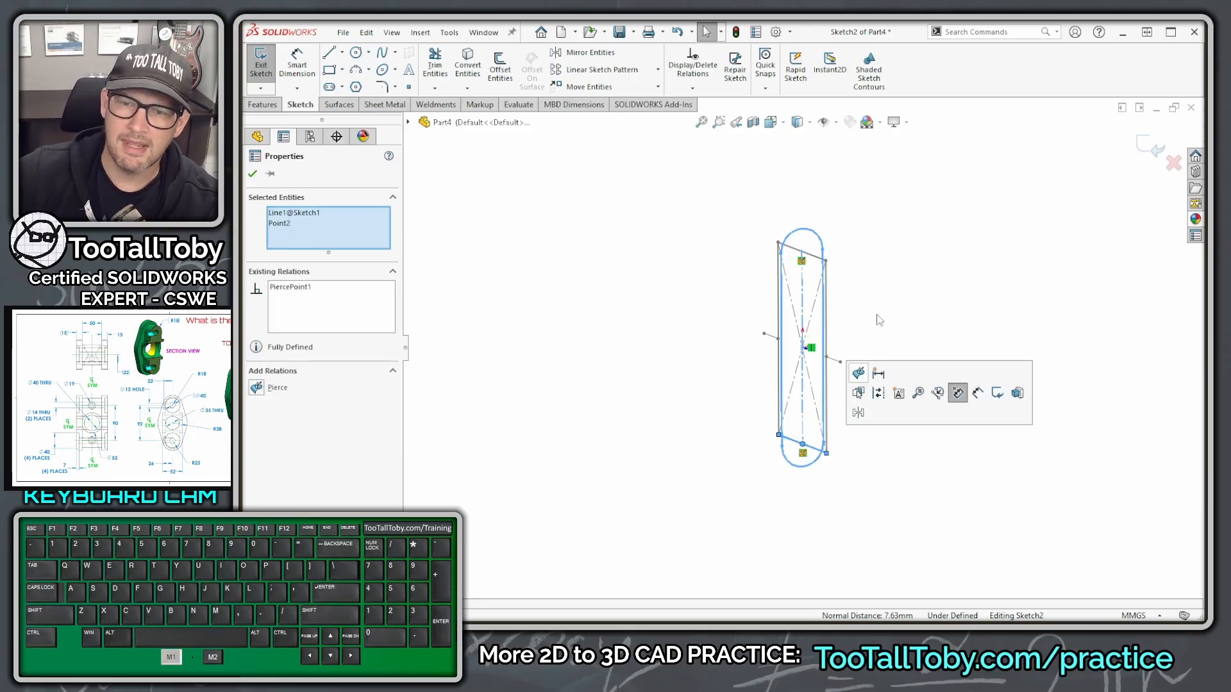
left_click(890, 214)
scroll(868, 434, "down", 2)
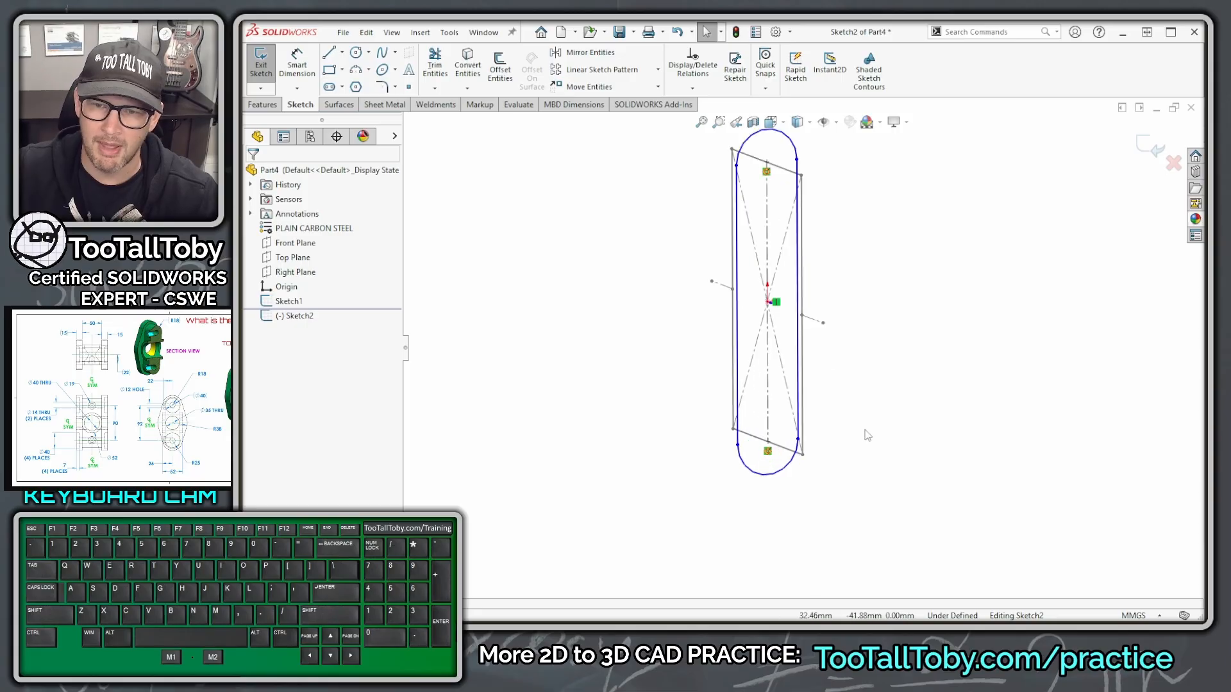
key("alt+1")
left_click(770, 143)
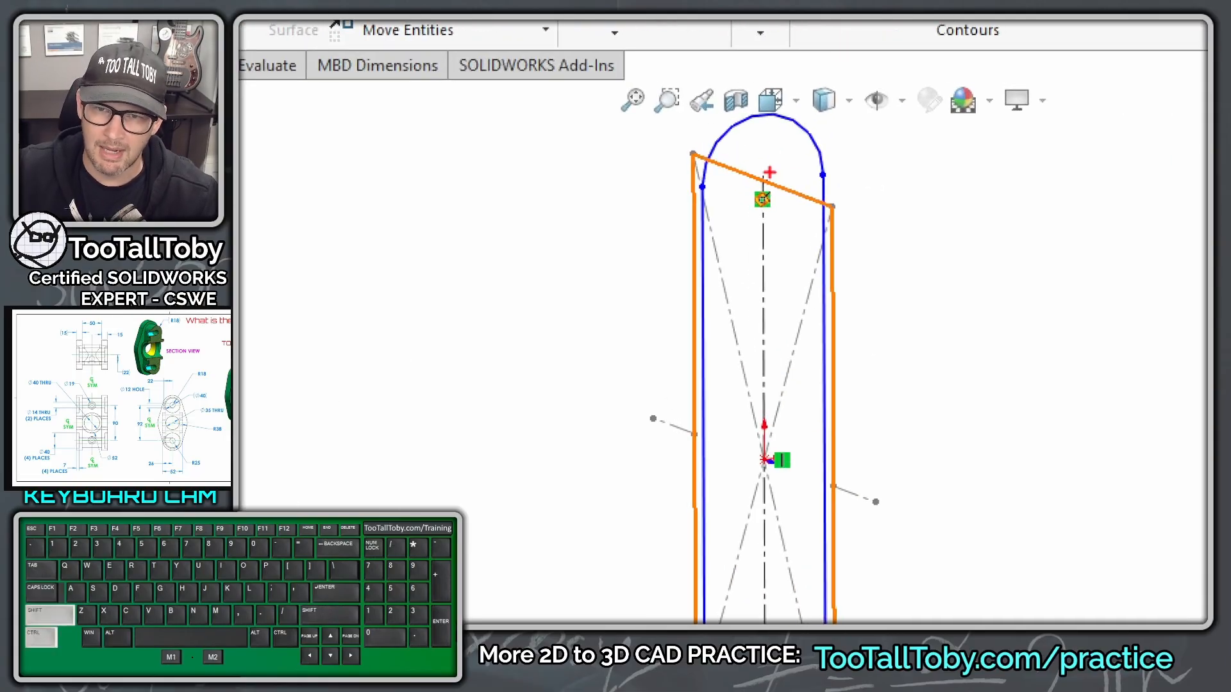
left_click_drag(766, 179, 787, 163, "ctrl+shift")
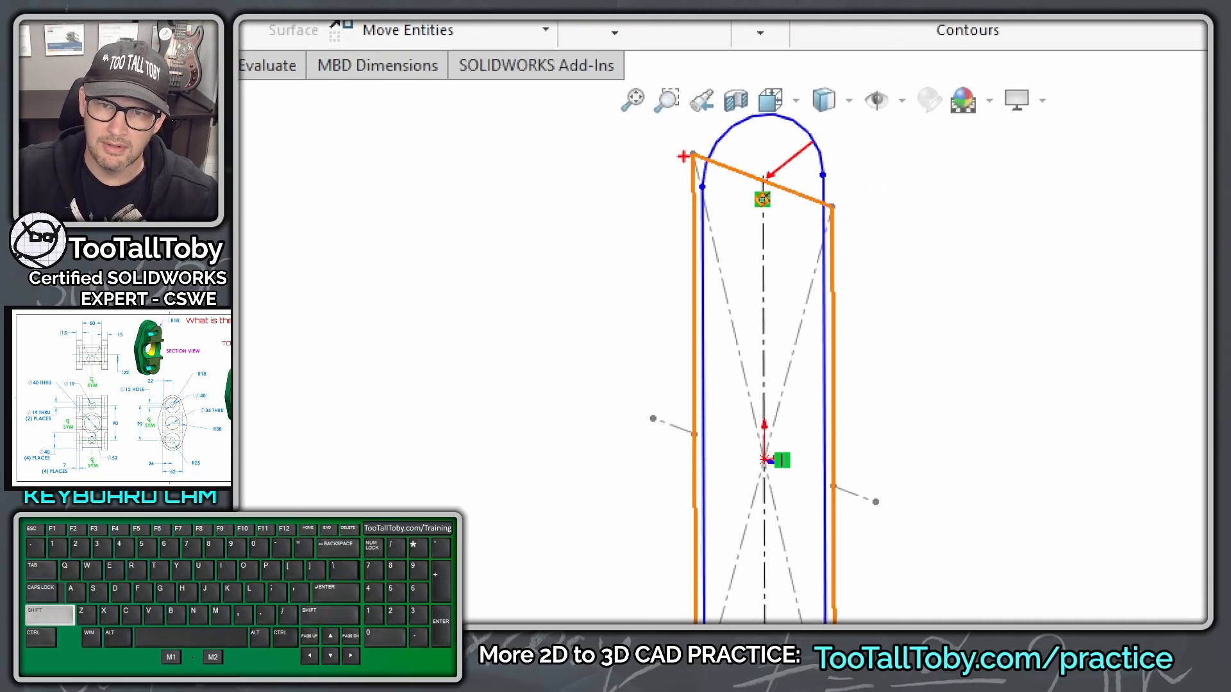
mouse_move(687, 156)
left_mouse_down("shift")
mouse_move(868, 209)
mouse_move(879, 224)
left_mouse_up("shift")
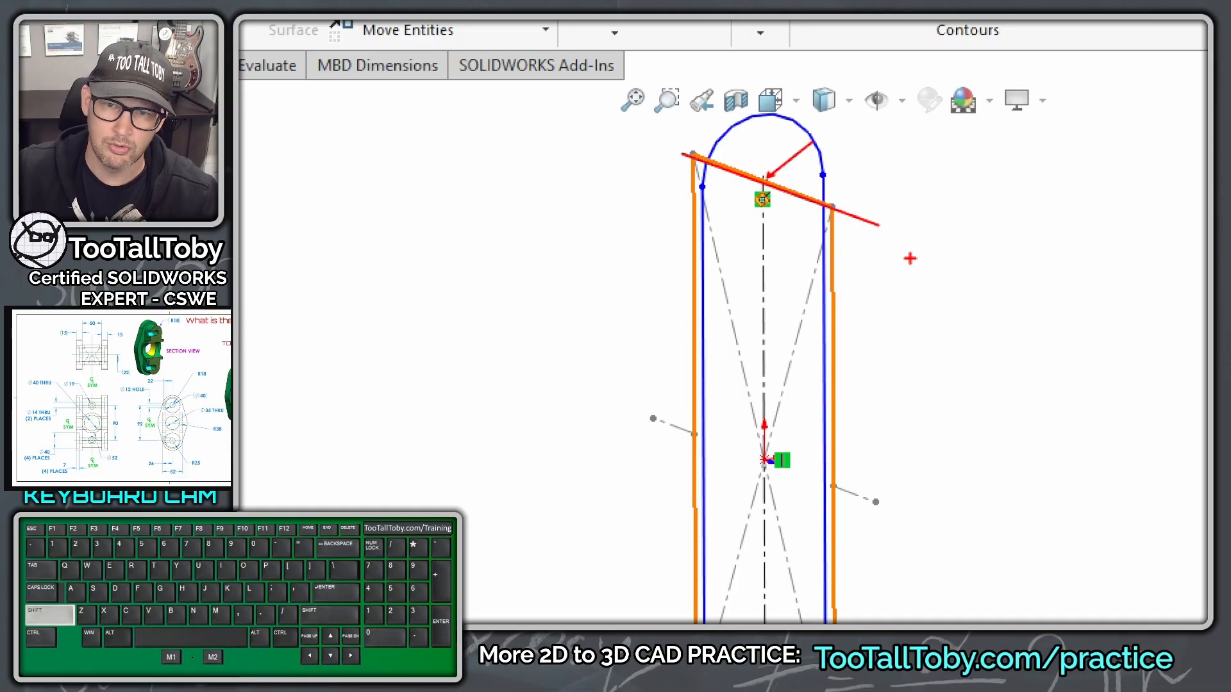
key("alt+1")
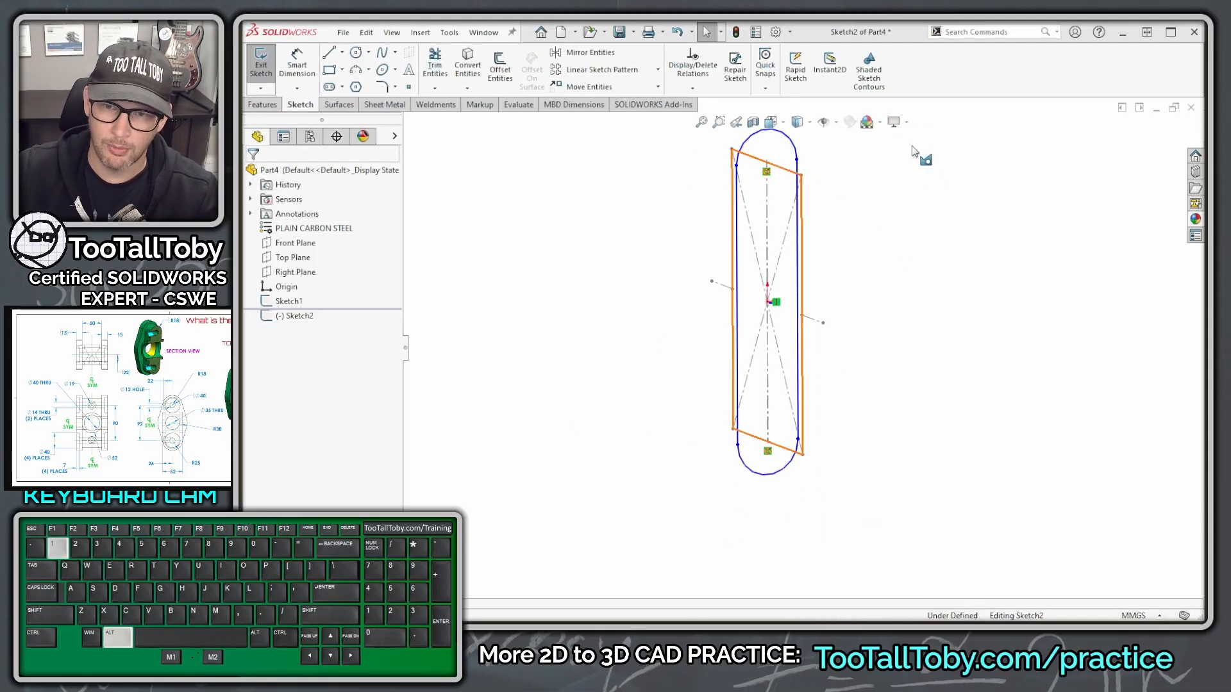
Stretch the slot wider to an end radius of about 21 mm and display the layout sketch's dimensions.
left_click_drag(738, 169, 709, 173)
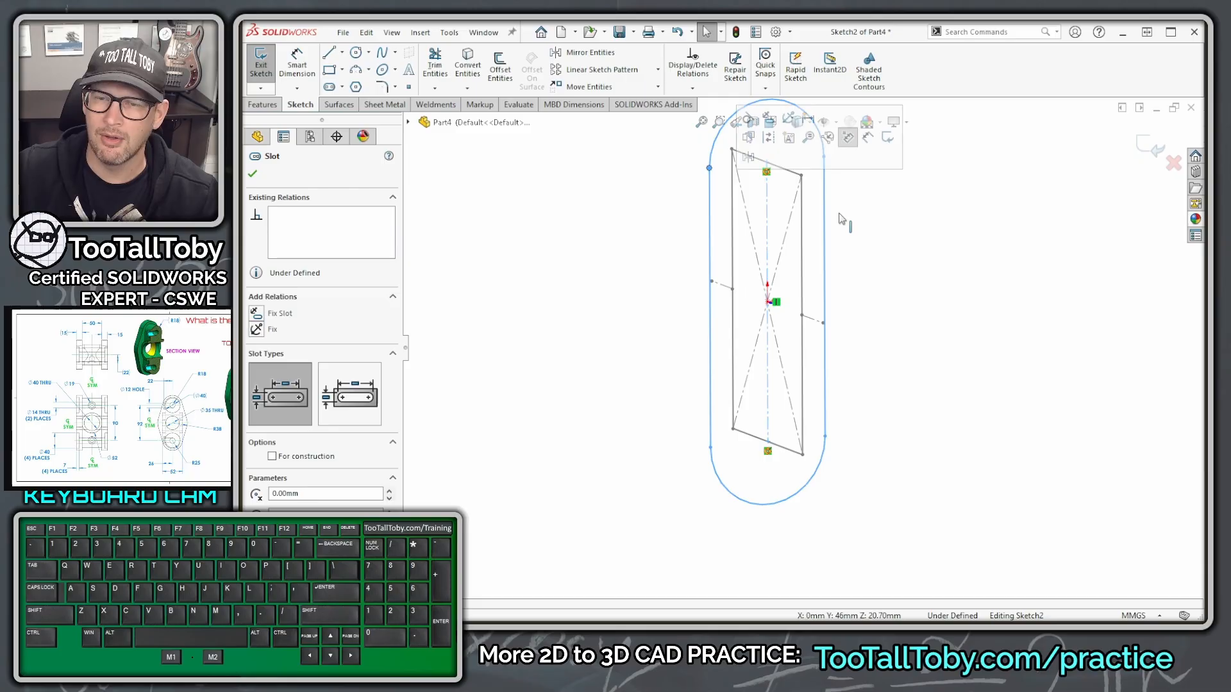
left_click(891, 255)
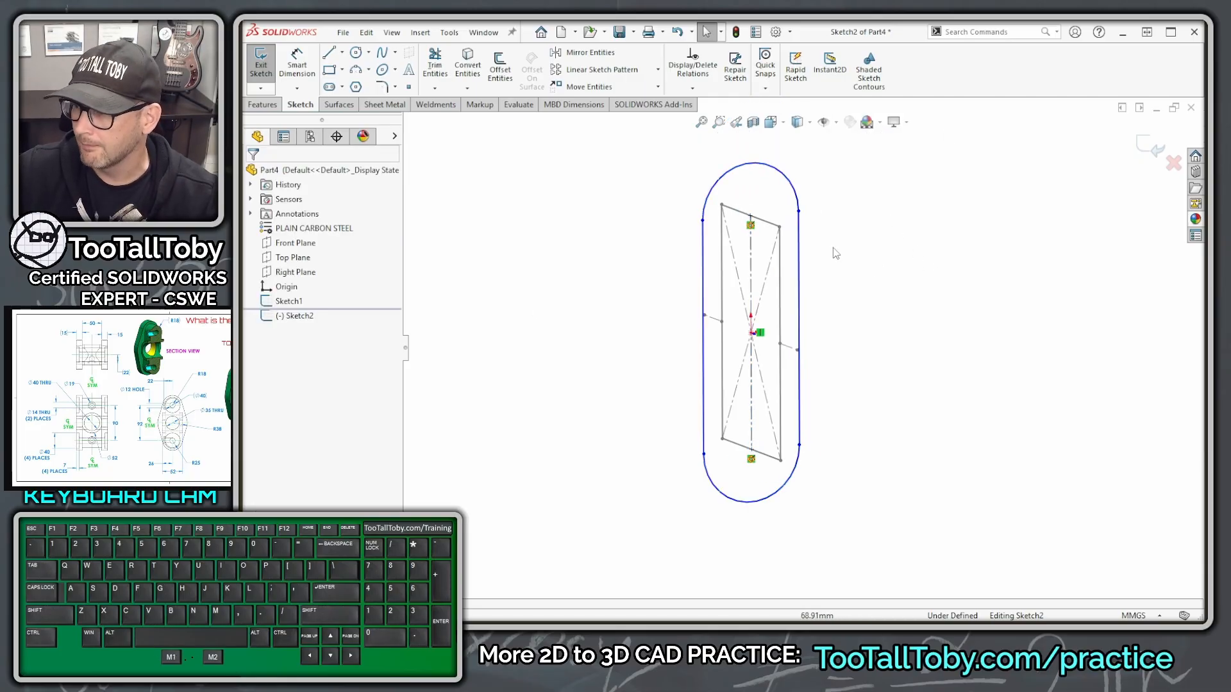
left_click(288, 301)
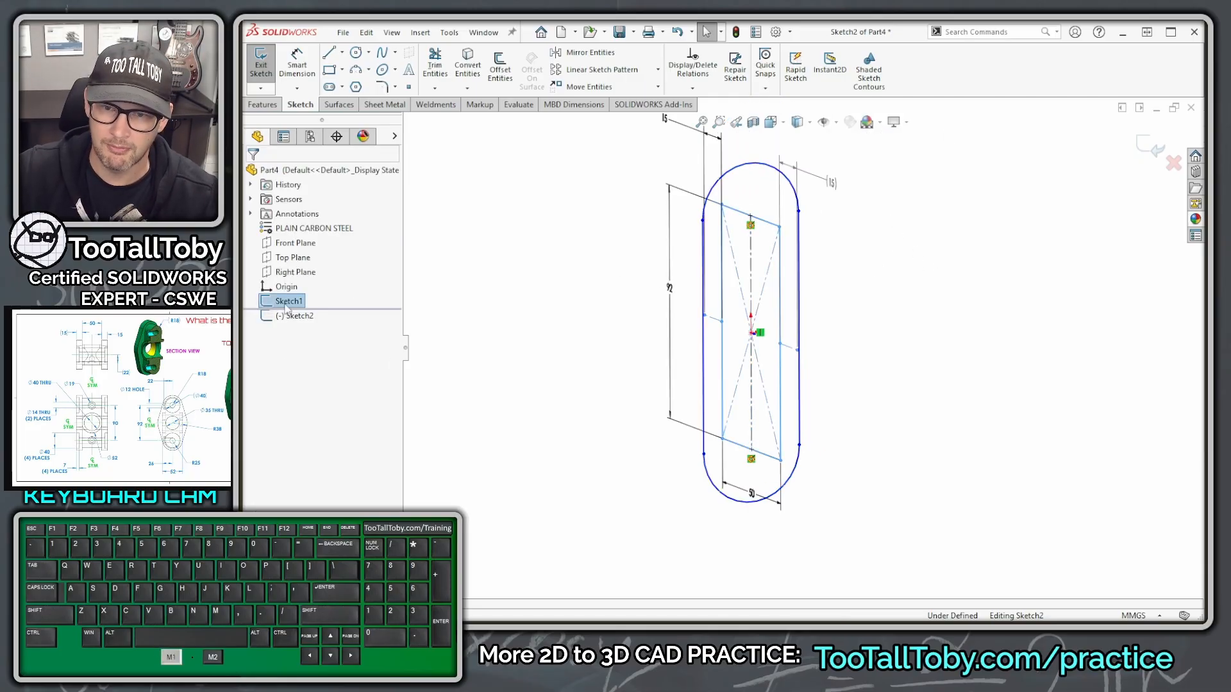
left_click(576, 311)
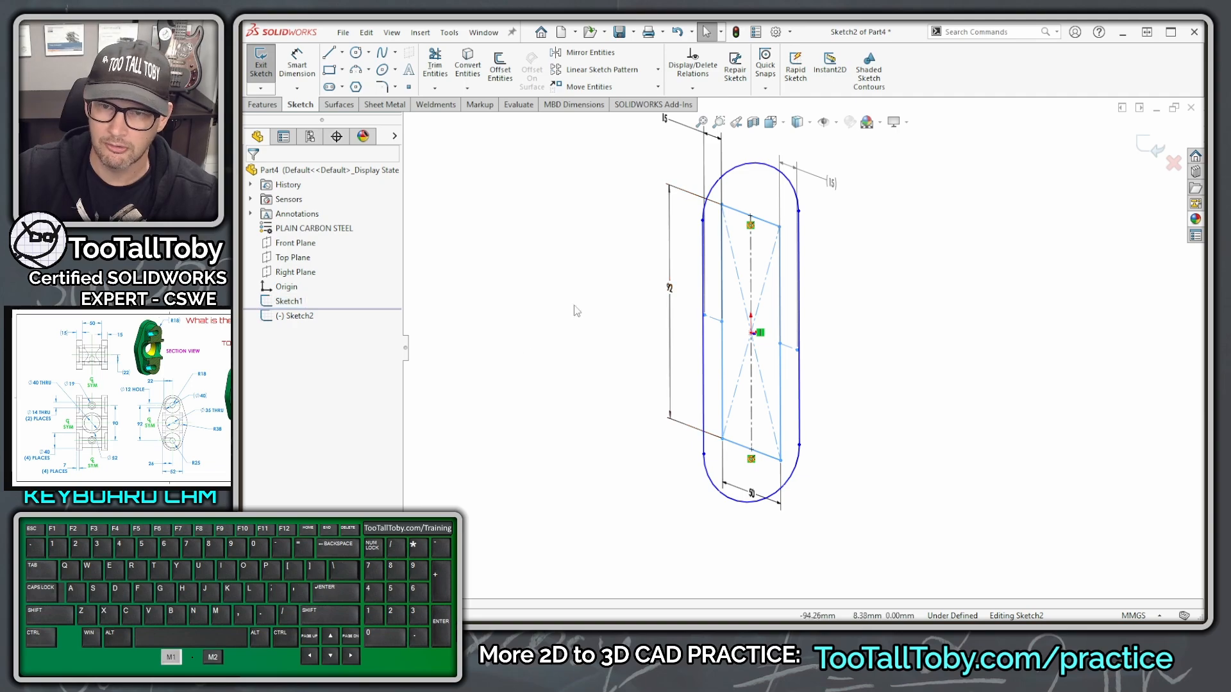
Dimension the slot's upper arc with a radius of 18 mm.
key("s")
left_click(913, 259)
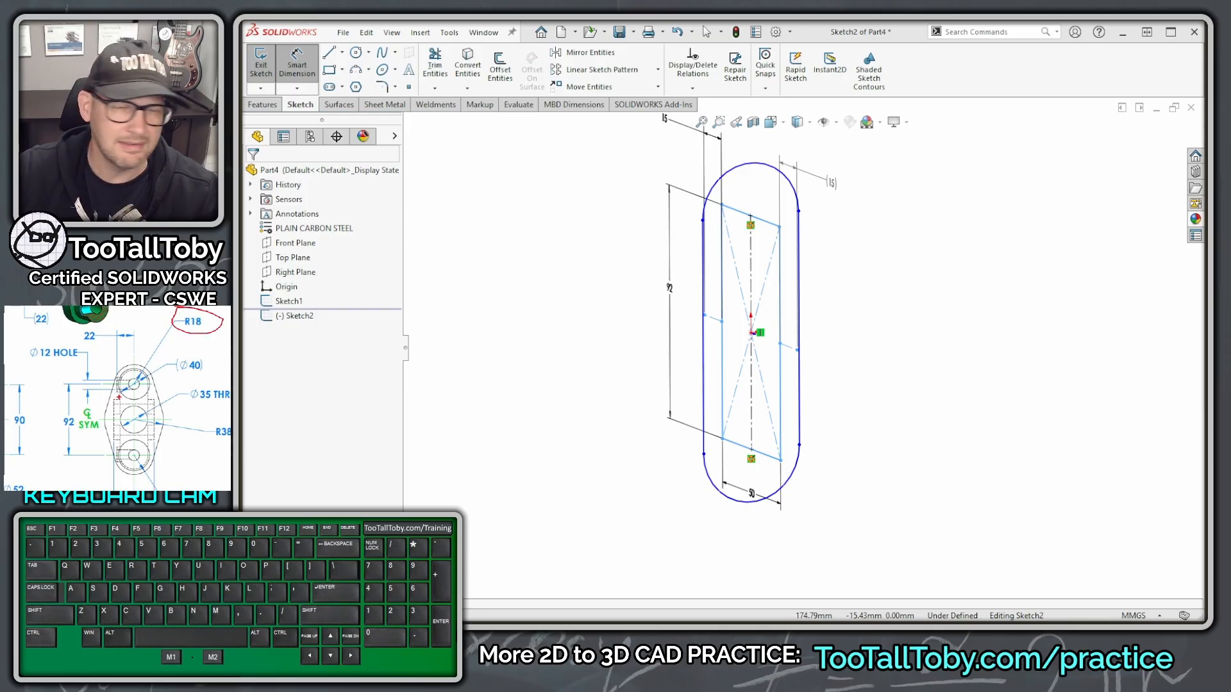
key("alt+1")
left_click(774, 169)
scroll(827, 170, "up", 3)
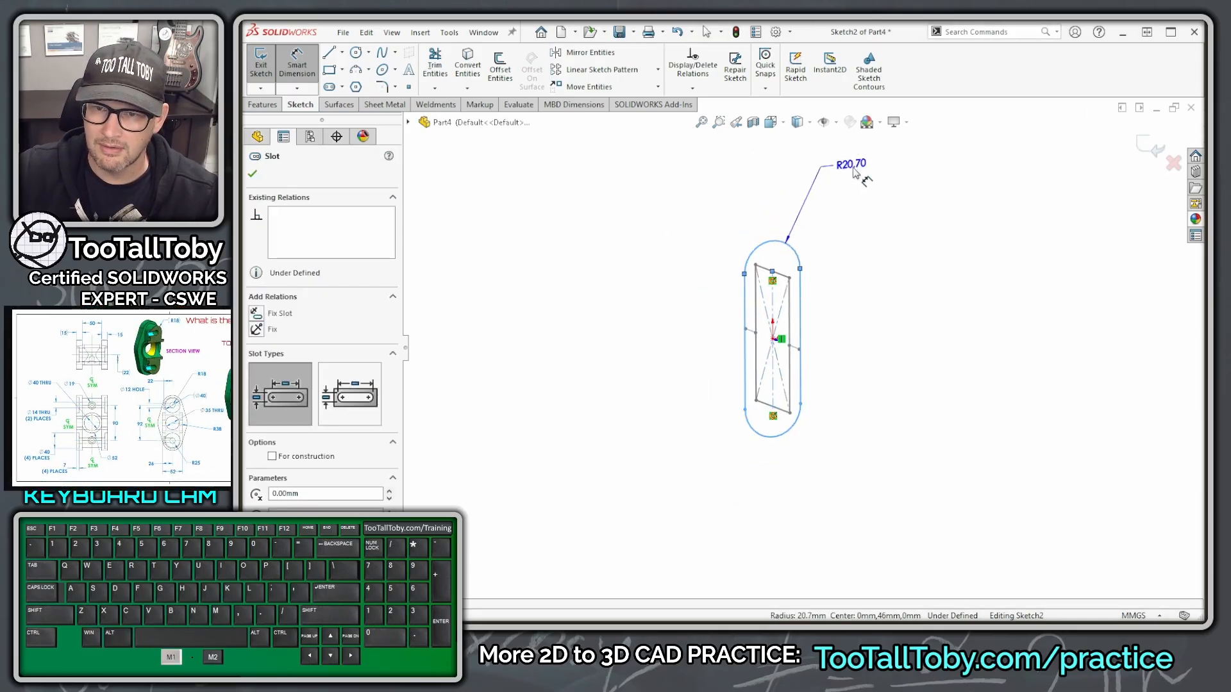
left_click(820, 210)
type("18")
key("Return")
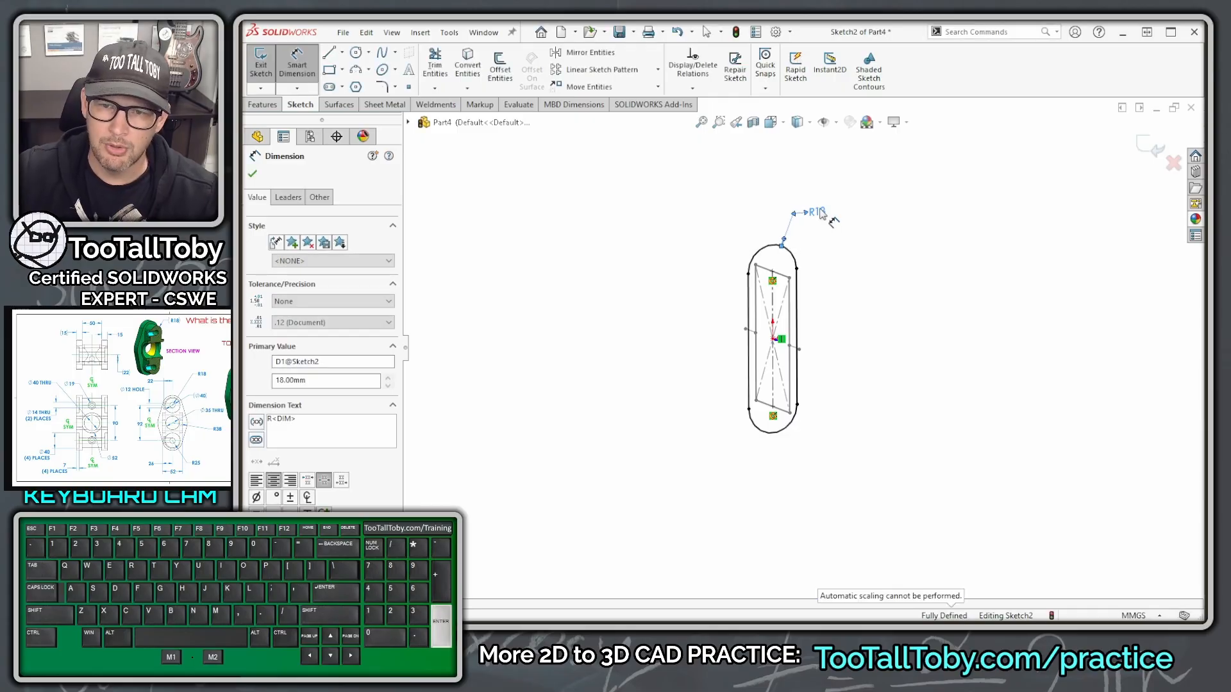
left_click(873, 317)
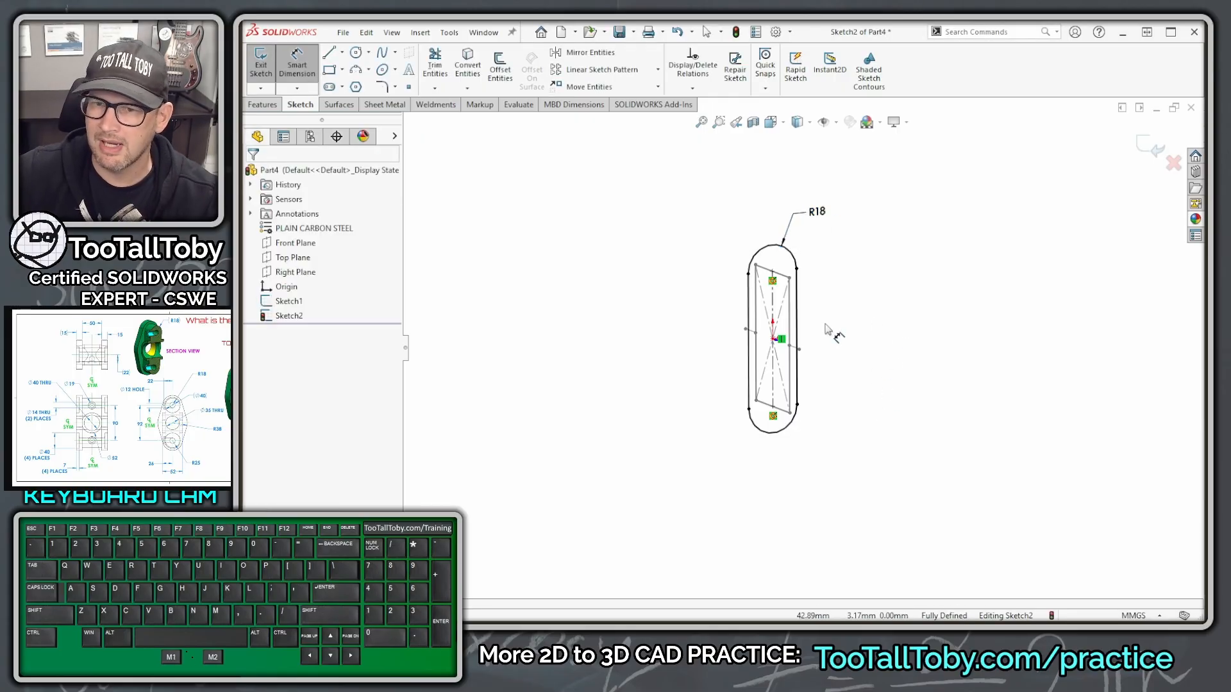
Start a Boss-Extrude of the slot profile and end it at the layout rectangle's upper-left corner vertex.
key("s")
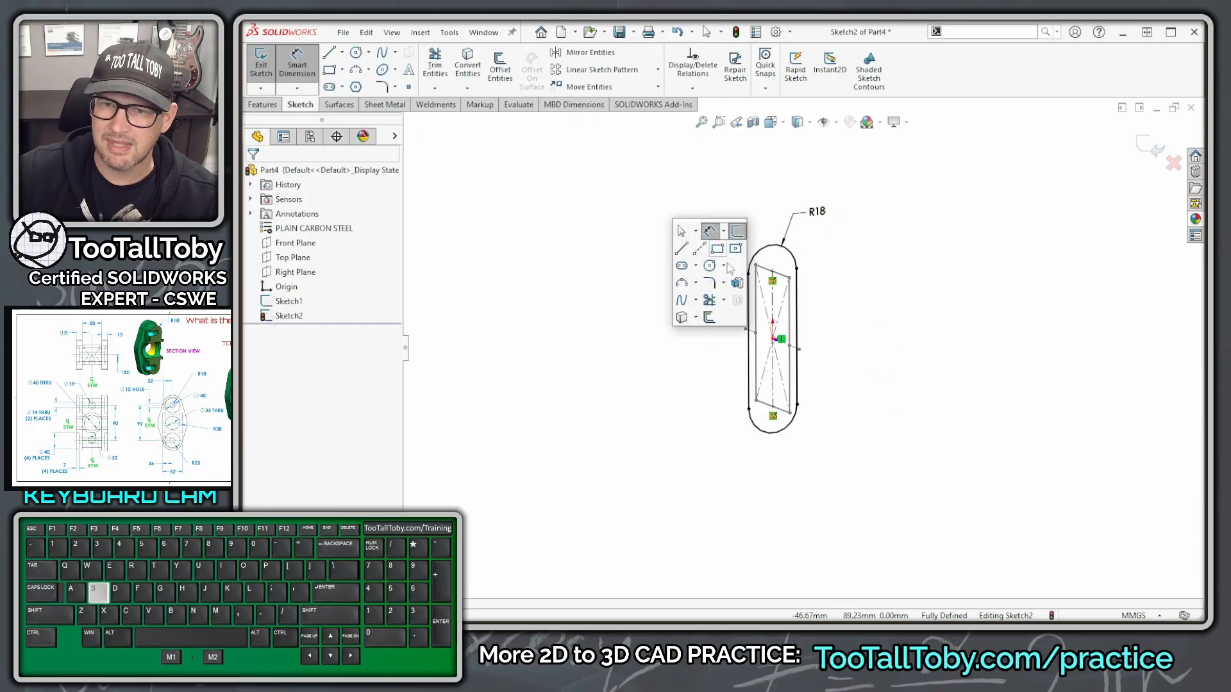
left_click(736, 282)
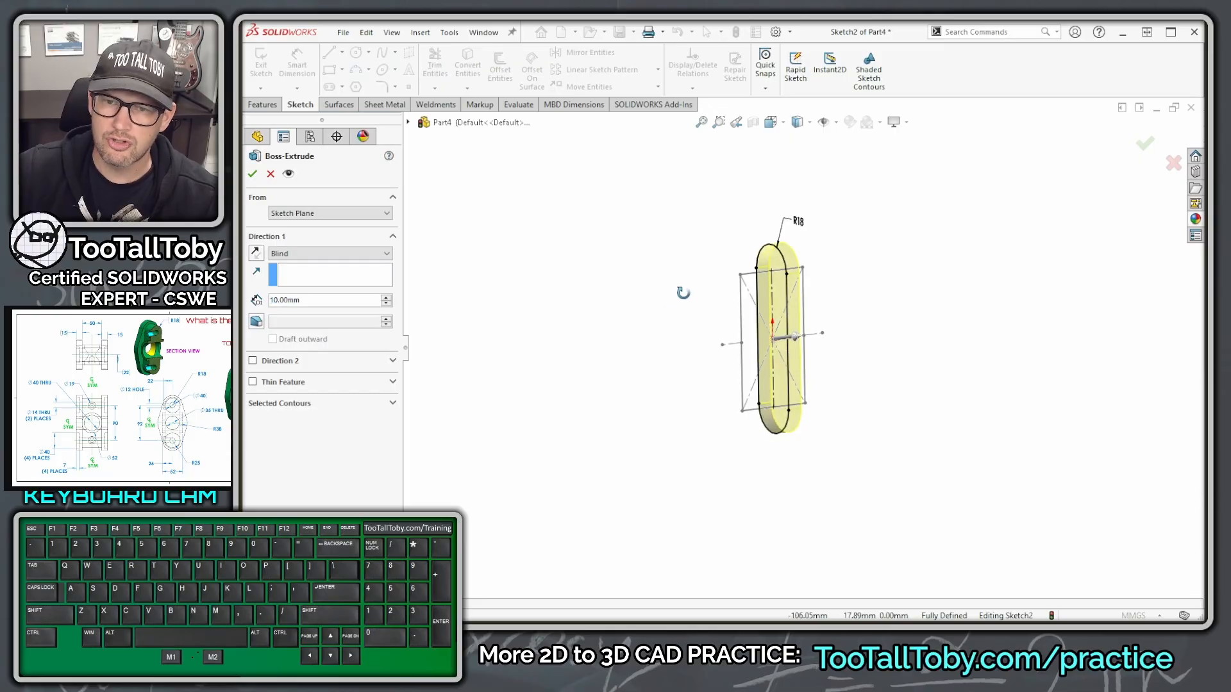
middle_click_drag(683, 293, 774, 330)
scroll(809, 328, "down", 4)
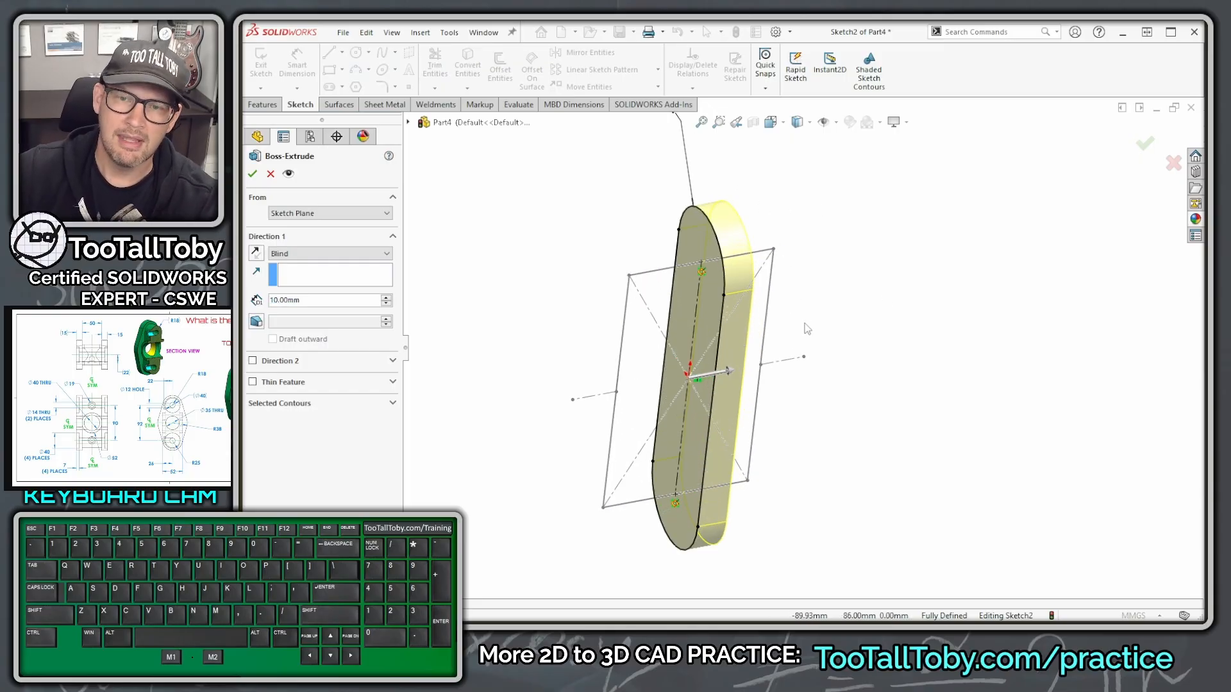
scroll(647, 305, "down", 1)
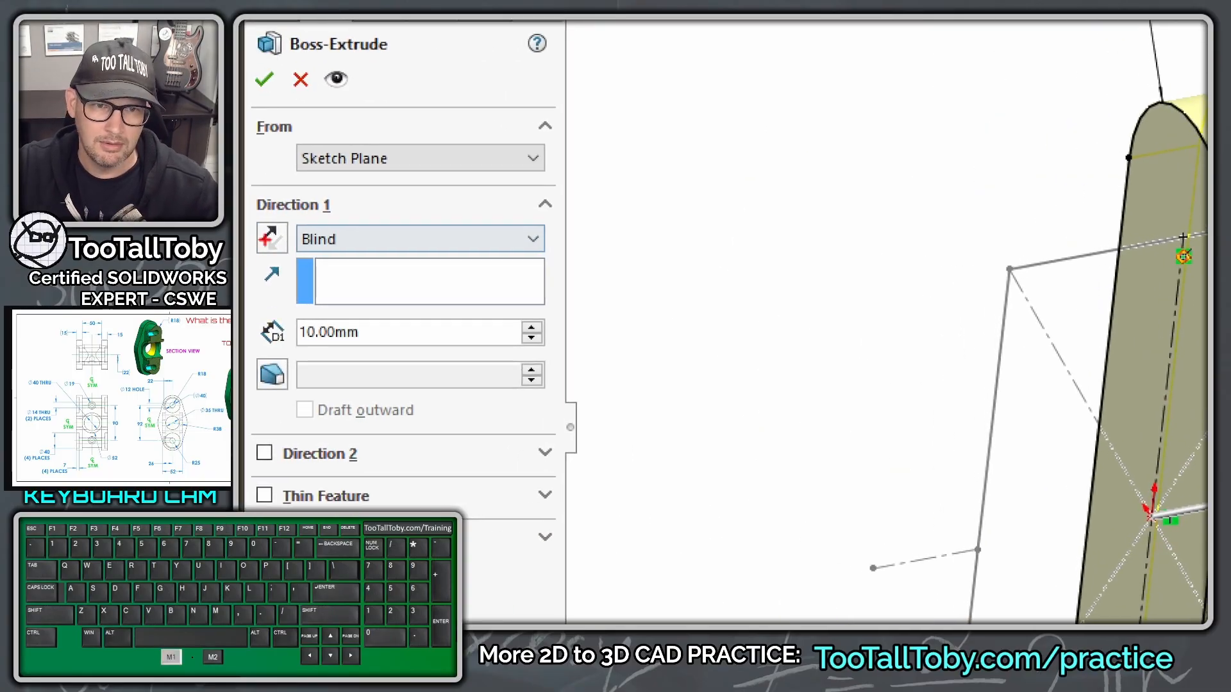
mouse_move(264, 244)
left_mouse_down()
mouse_move(361, 249)
mouse_move(247, 244)
mouse_move(295, 257)
left_mouse_up()
key("alt+1")
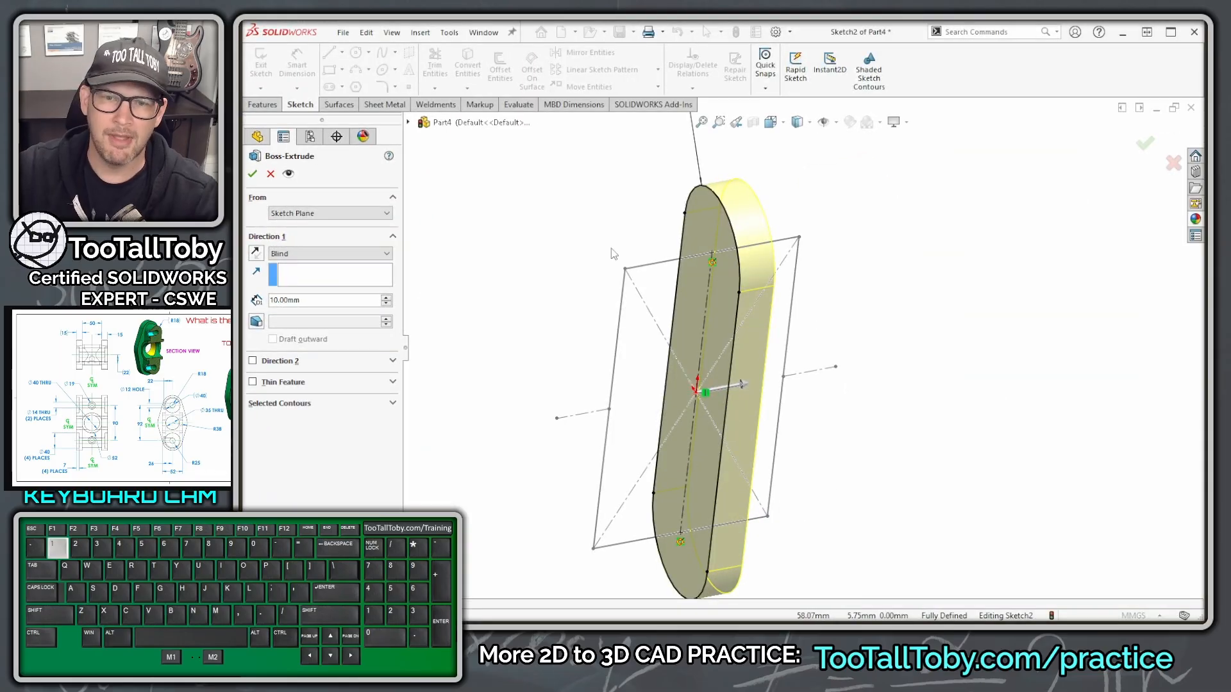
left_click(625, 270)
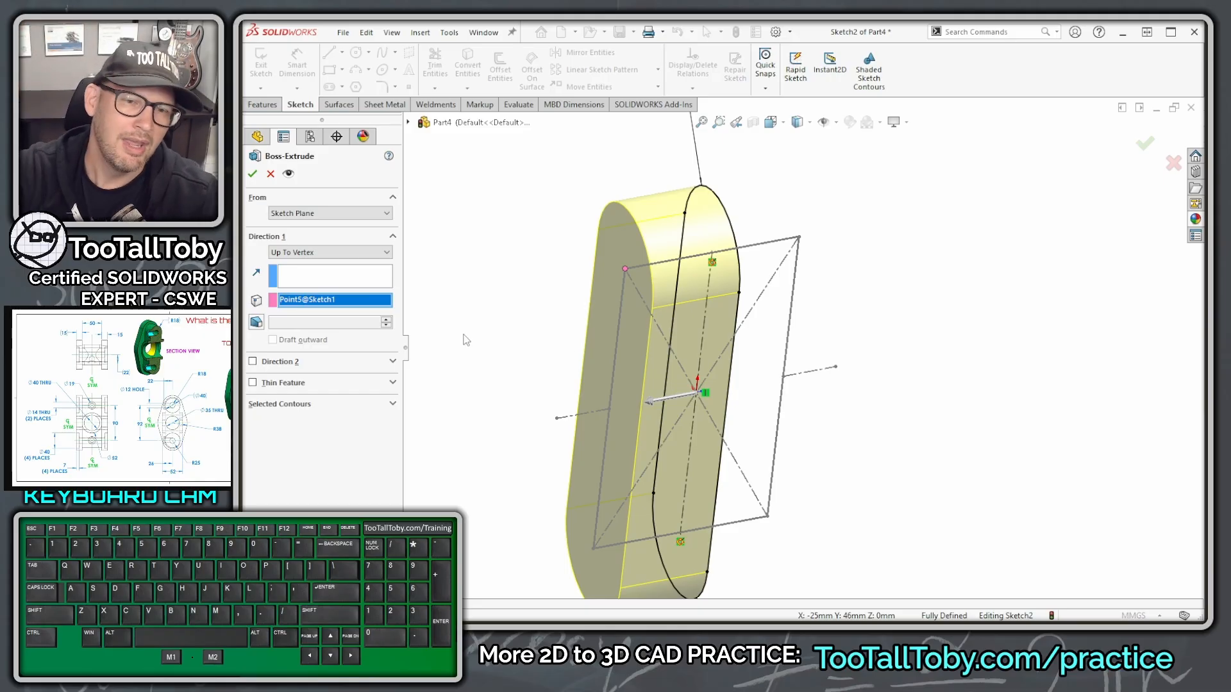
Set the extrude's end condition to Up To Vertex again at the layout rectangle's upper-left corner and finish the slot-shaped boss.
left_click(380, 253)
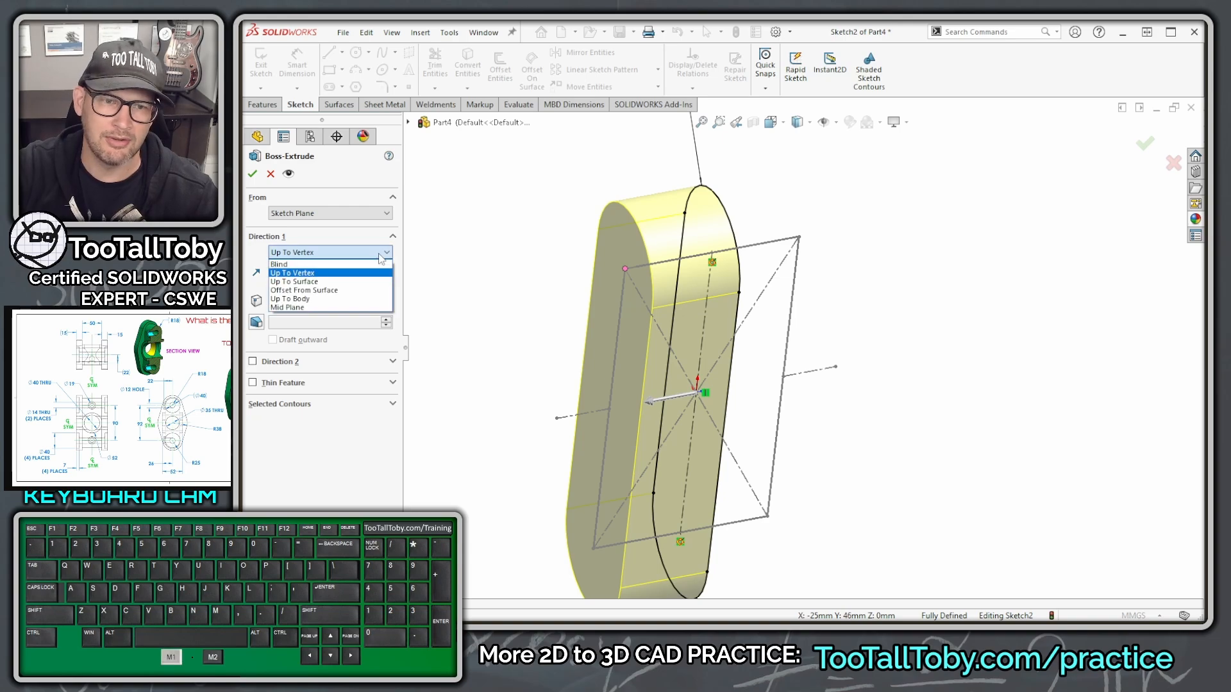
left_click(343, 275)
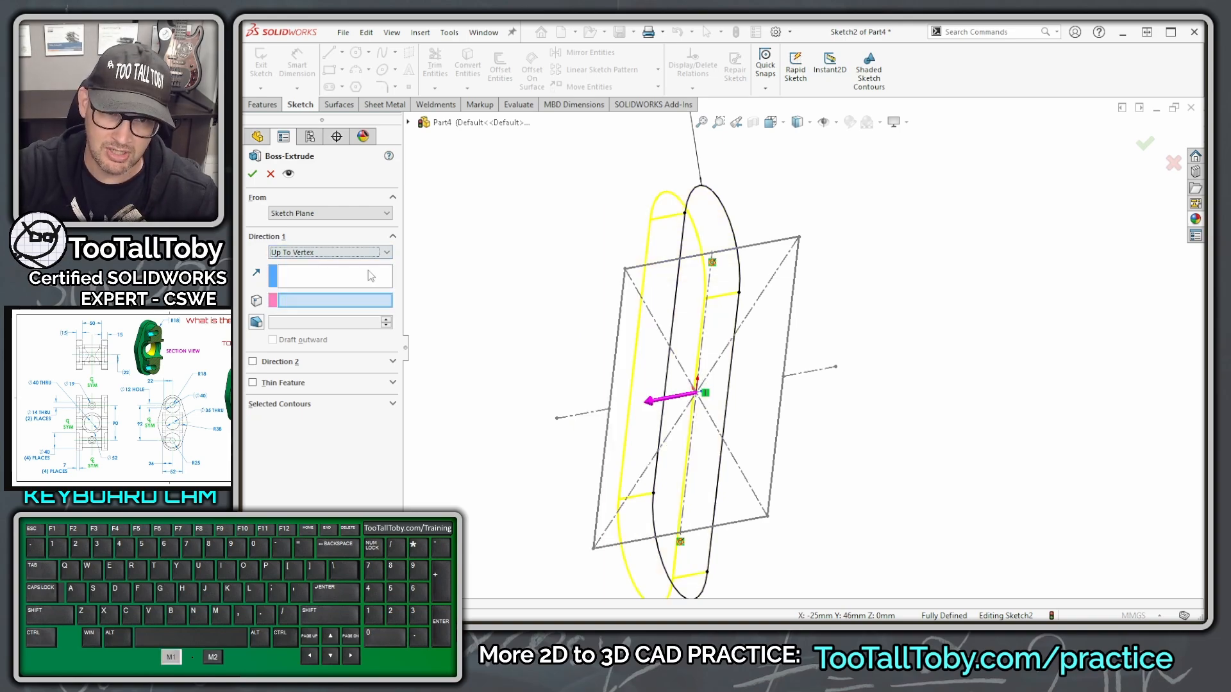
left_click(625, 269)
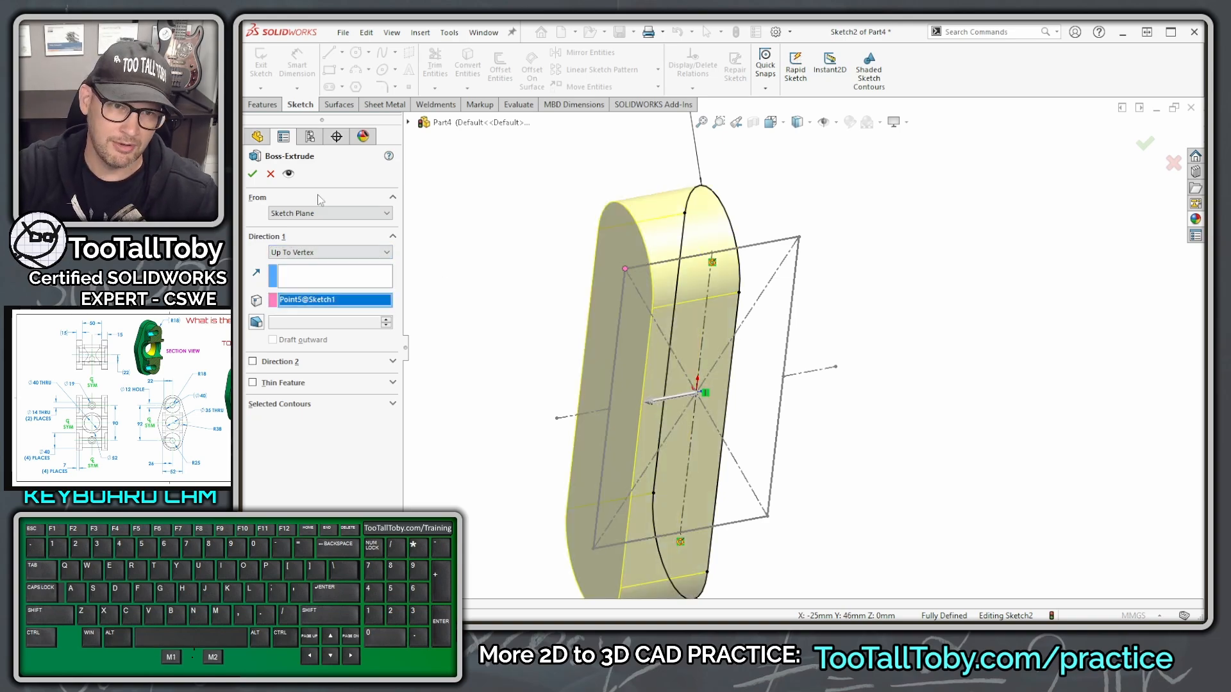
left_click(253, 175)
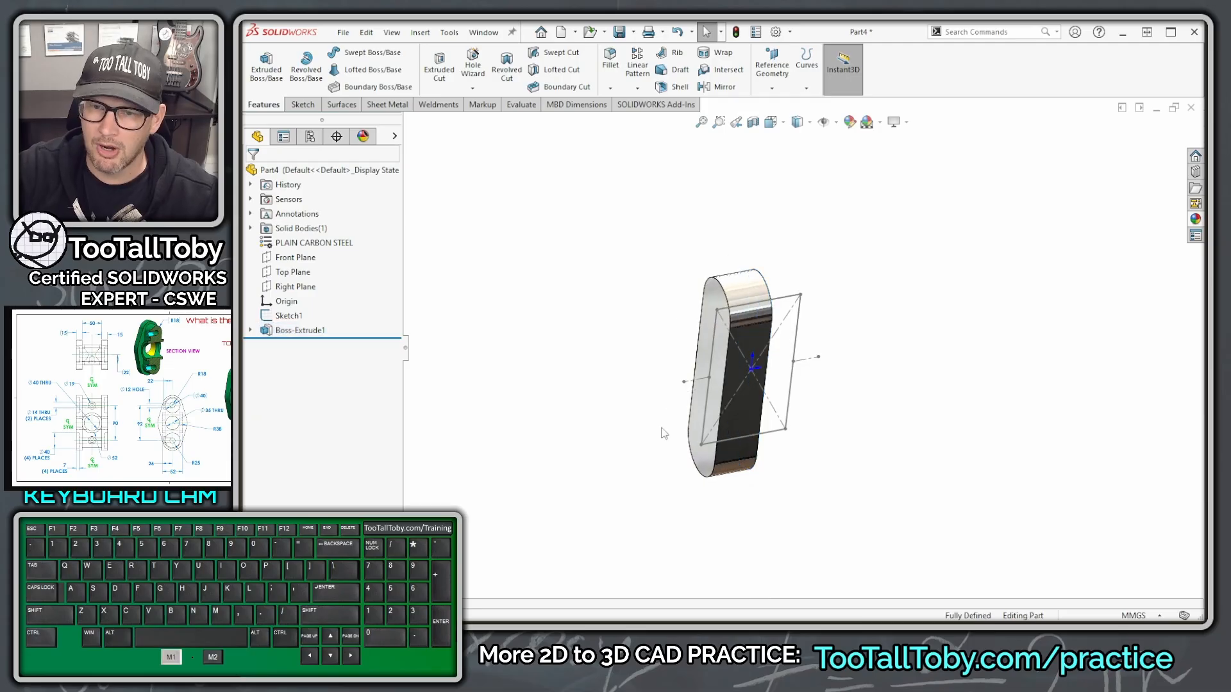
Start a sketch on the slot boss's flat end face and view it straight on.
left_click(705, 343)
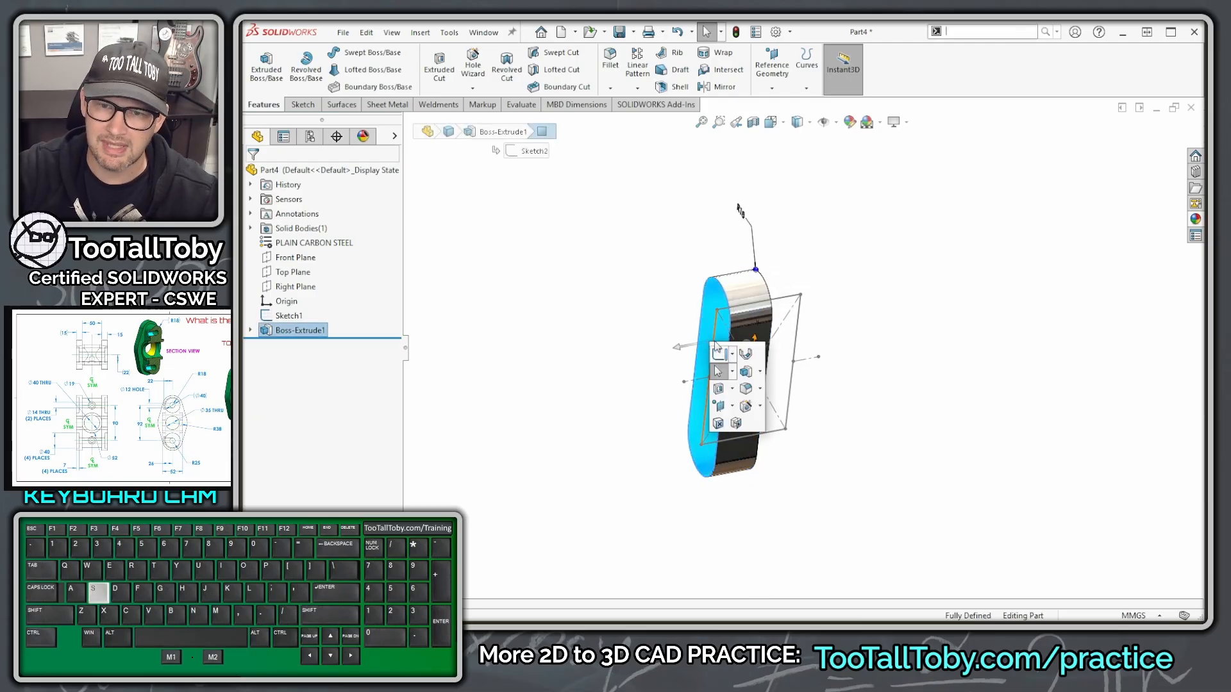
left_click(715, 364)
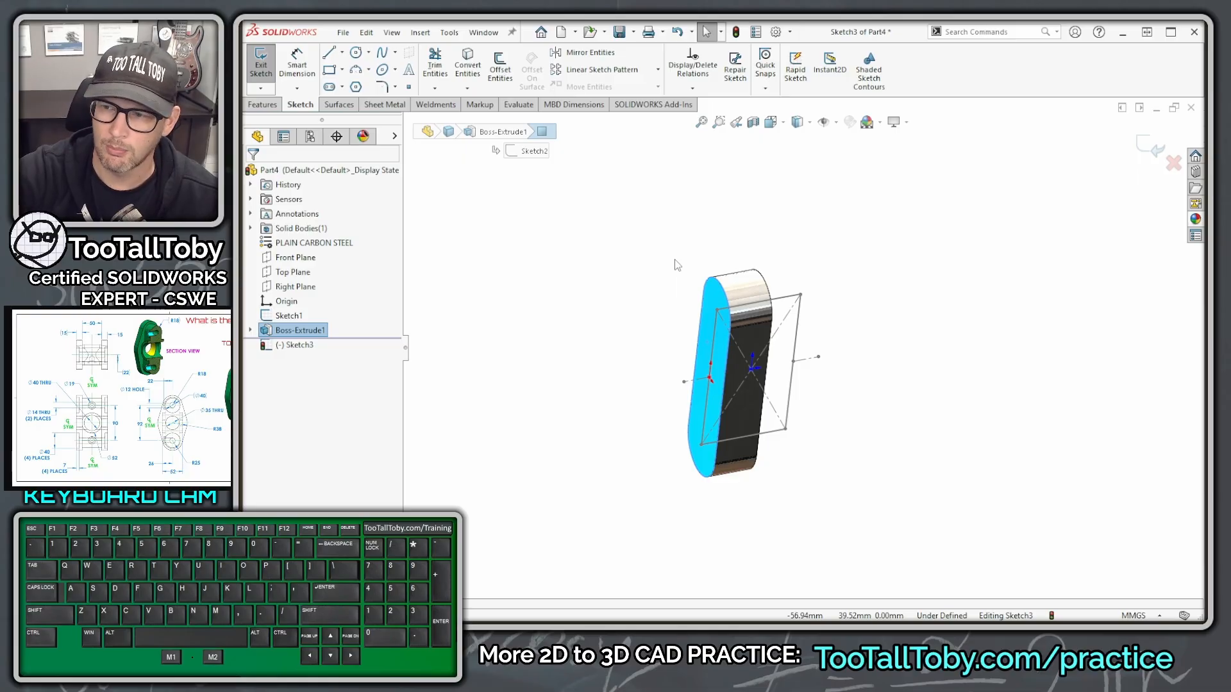
left_click(675, 259)
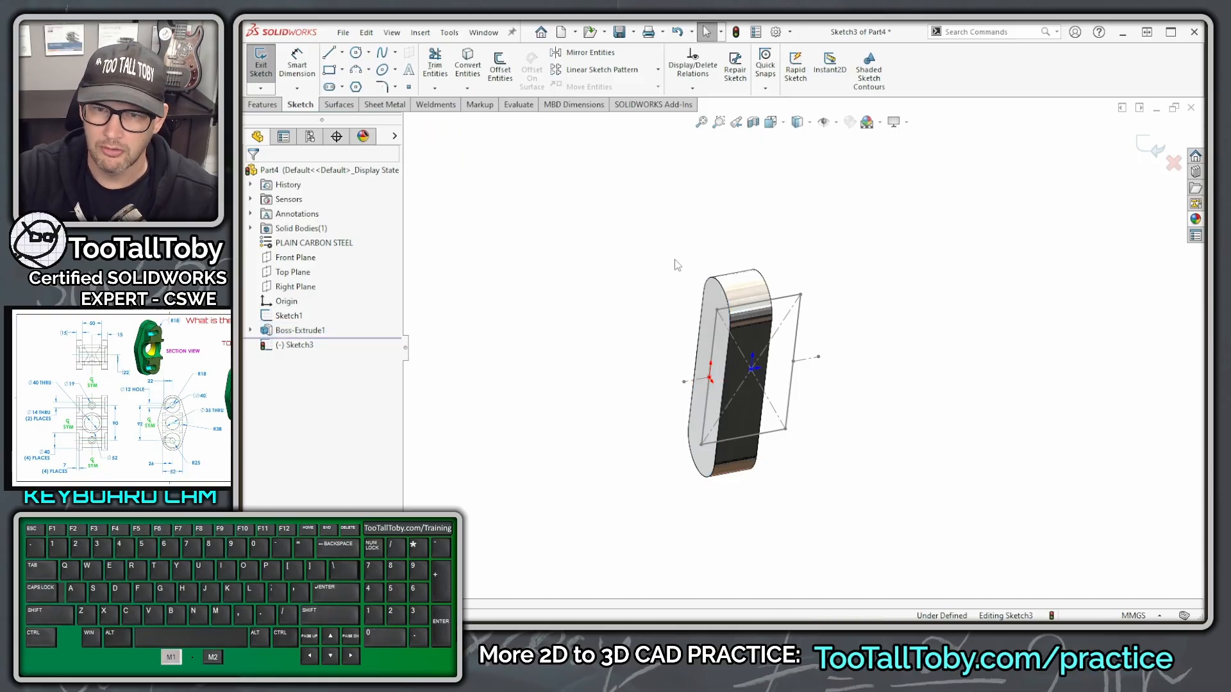
key("ctrl+8")
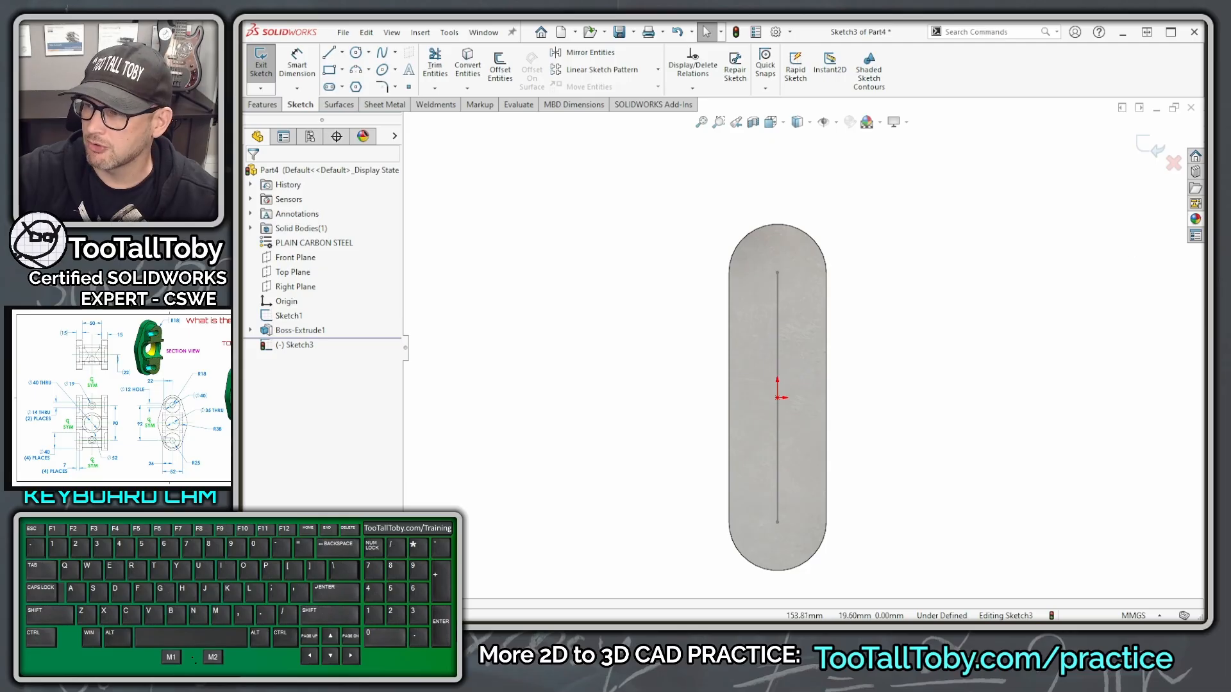
Sketch a vertical line about 85 mm up from the origin and continue it with a 25 mm radius arc curving left.
key("alt+1")
left_click(181, 432)
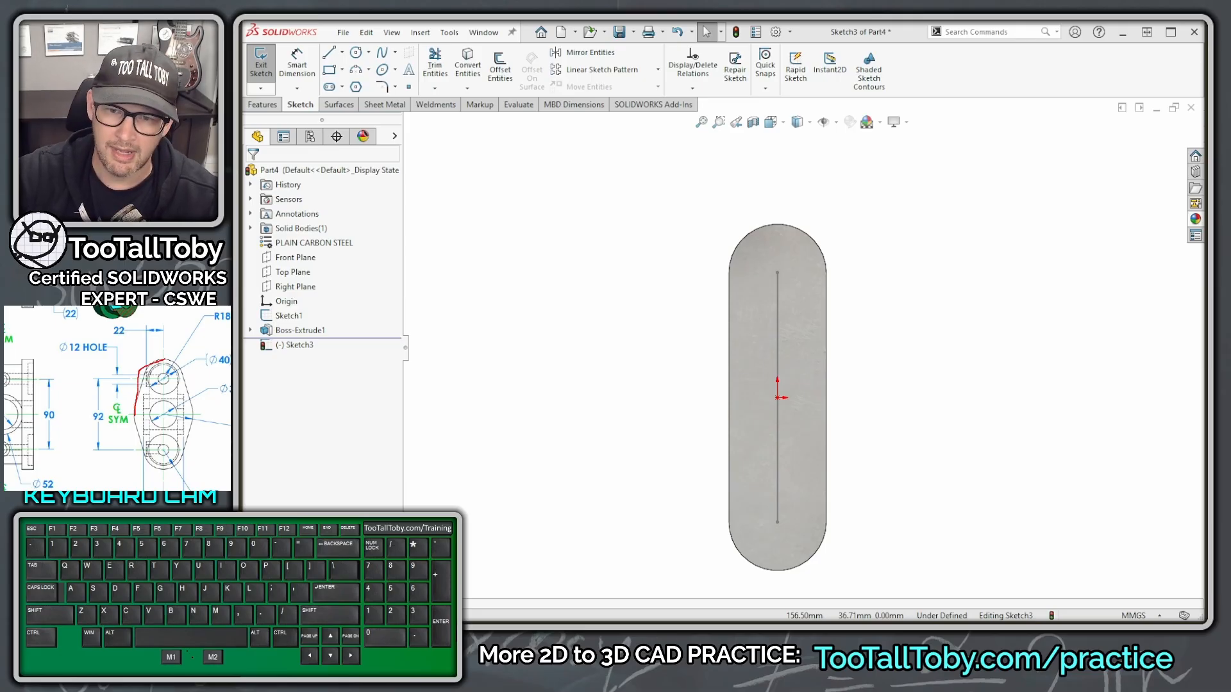
key("alt+1")
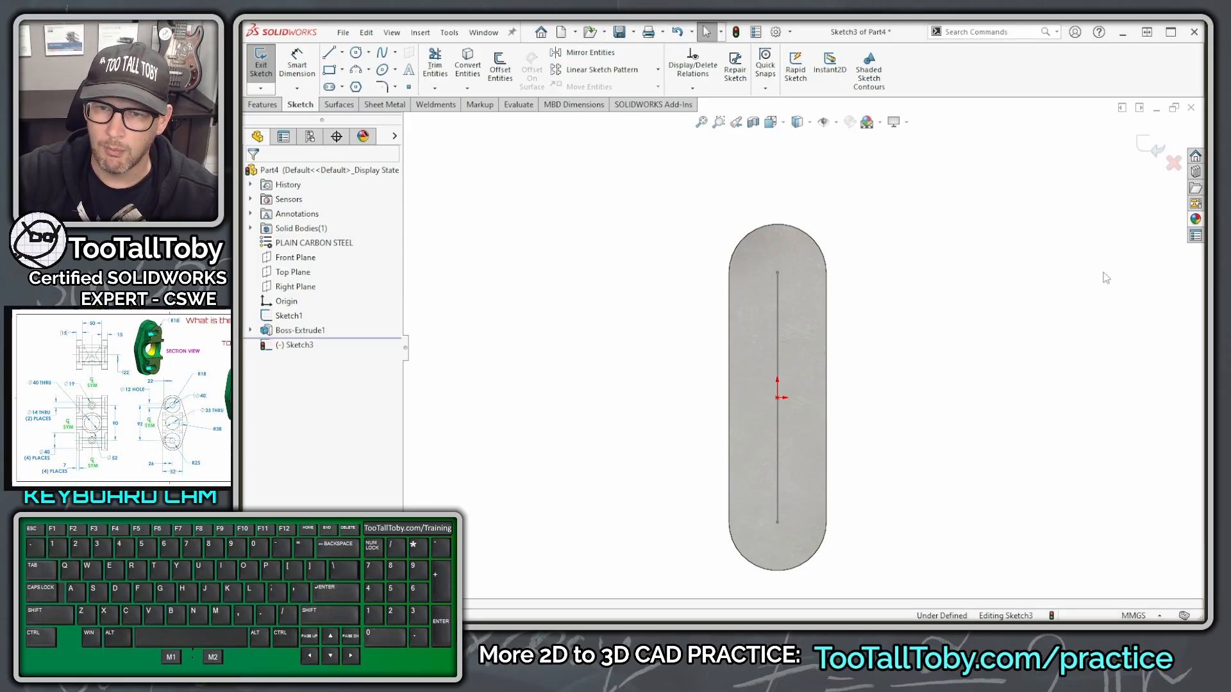
key("s")
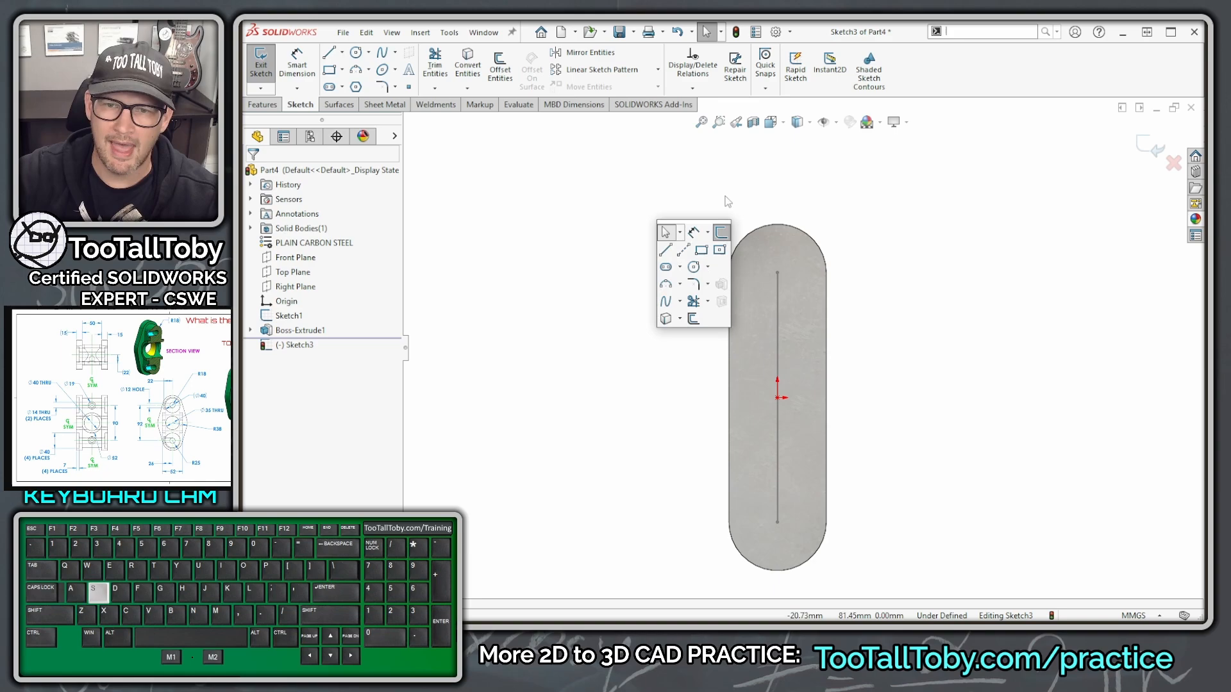
left_click(665, 252)
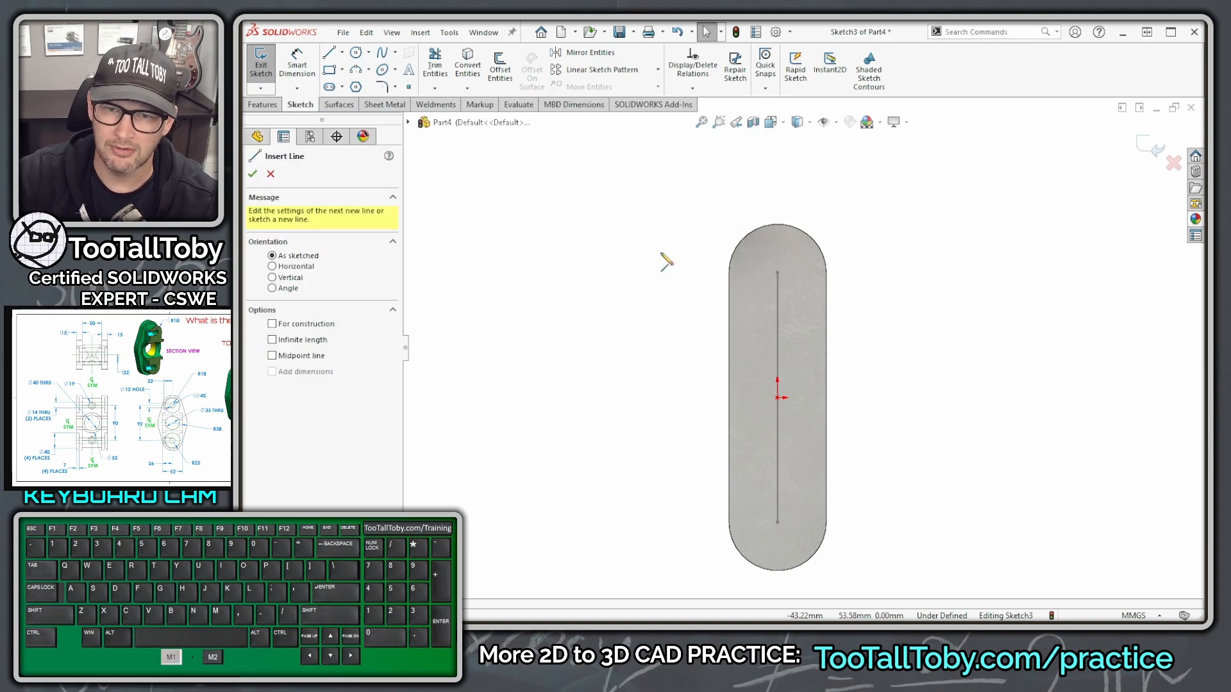
left_click(777, 398)
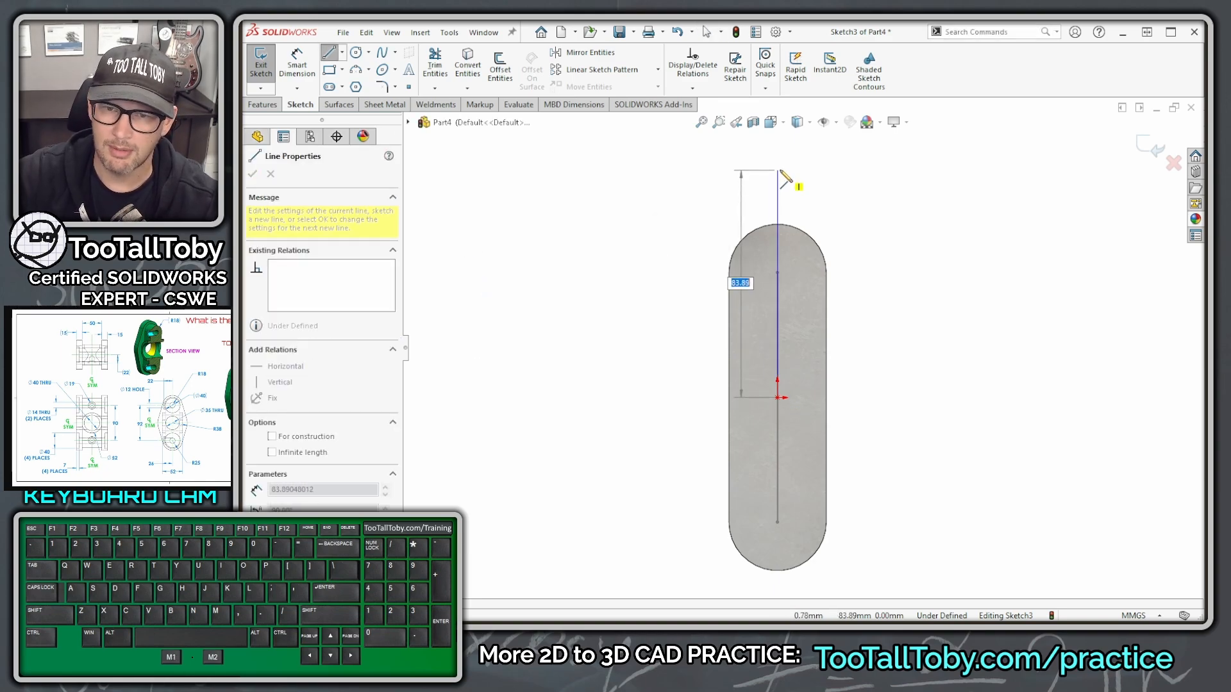
left_click(778, 167)
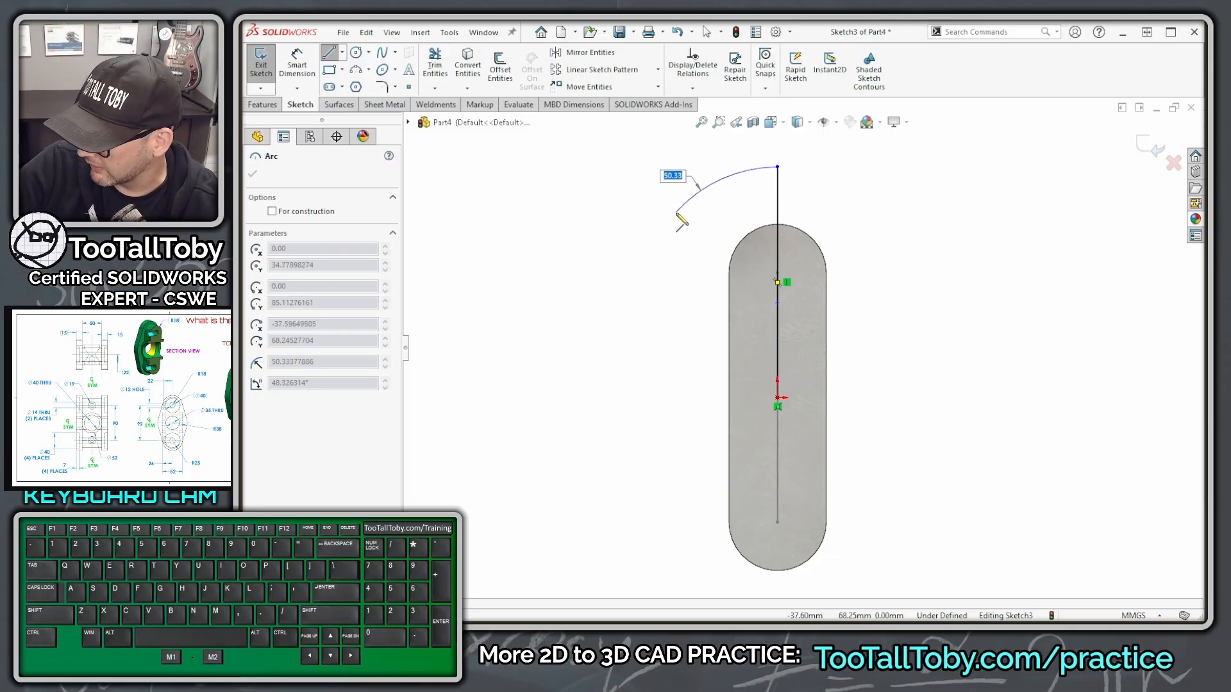
type("25")
key("Return")
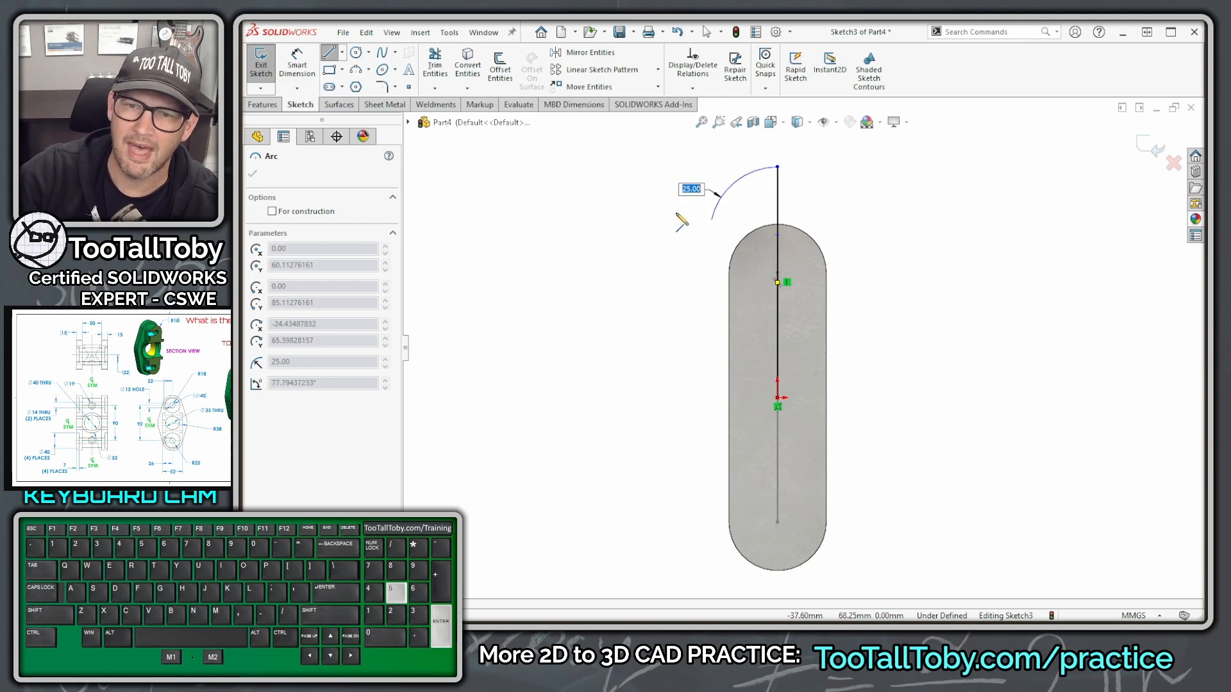
left_click(722, 197)
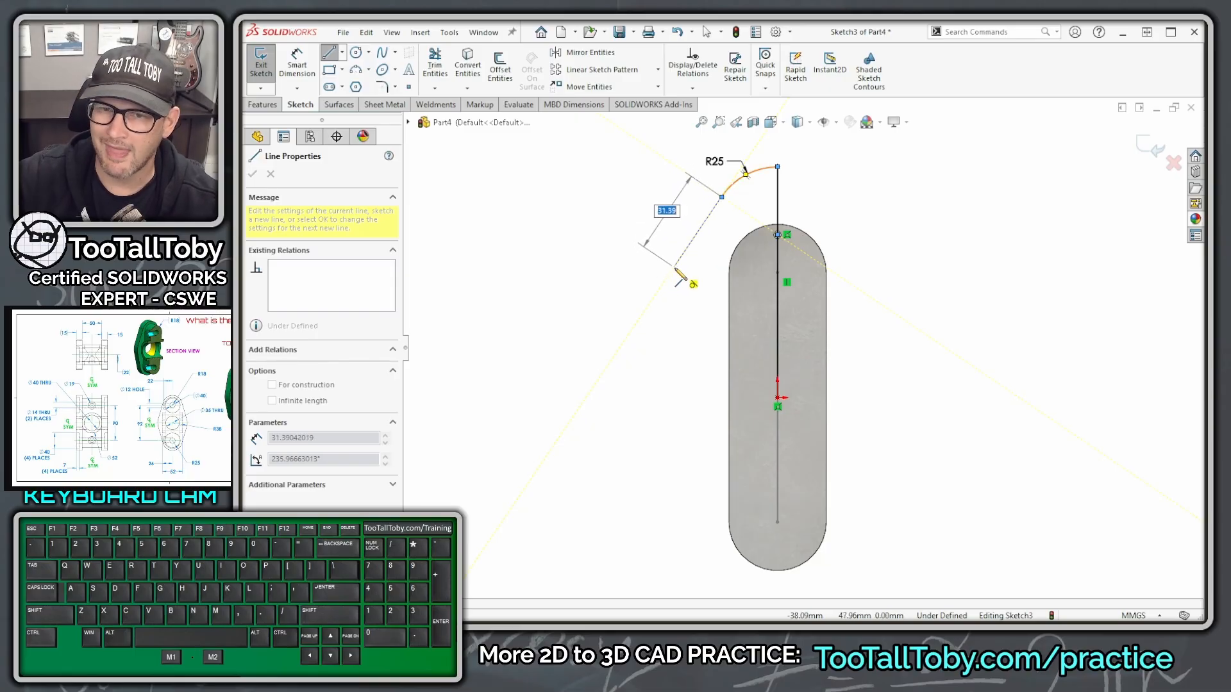
Continue the profile with a tangent slanted line, a tangent arc of radius 38 mm and a horizontal line about 23 mm long.
left_click(655, 295)
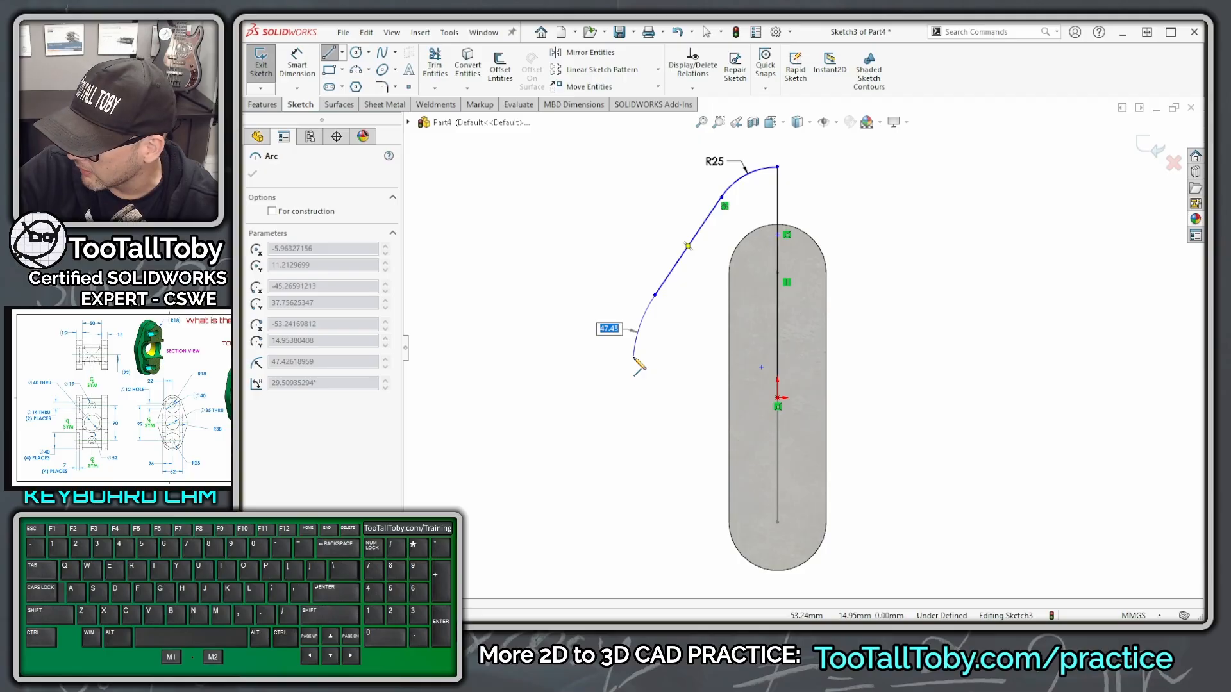
type("38")
key("Return")
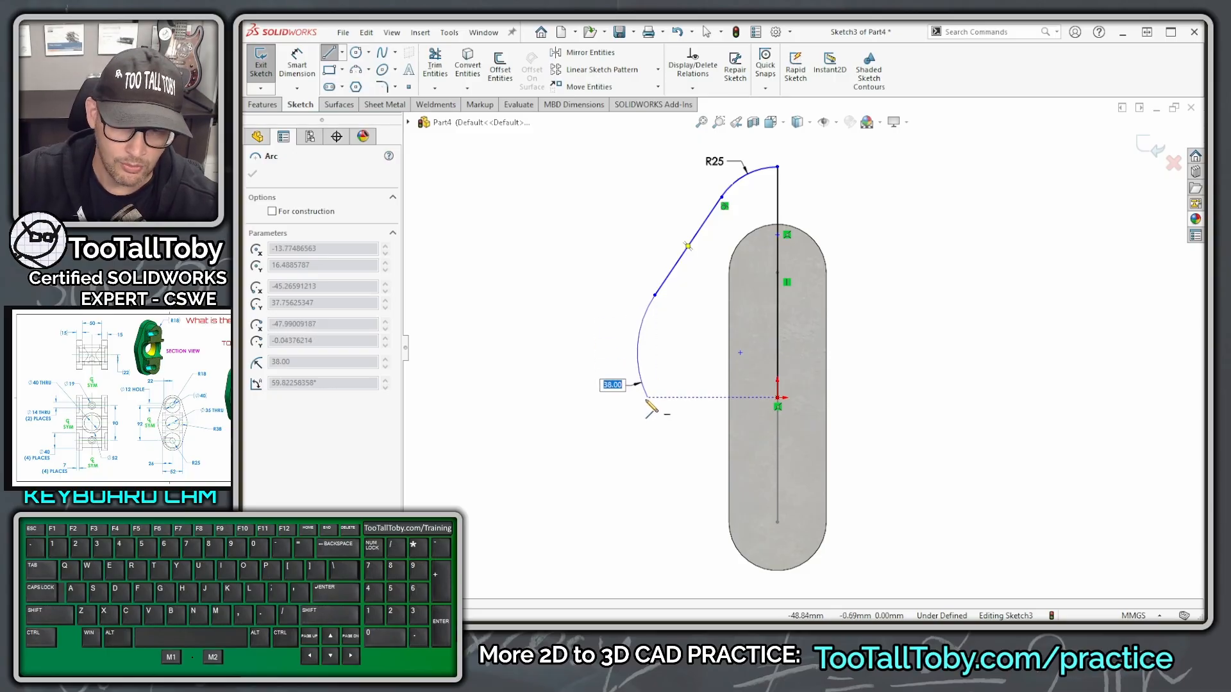
left_click(637, 363)
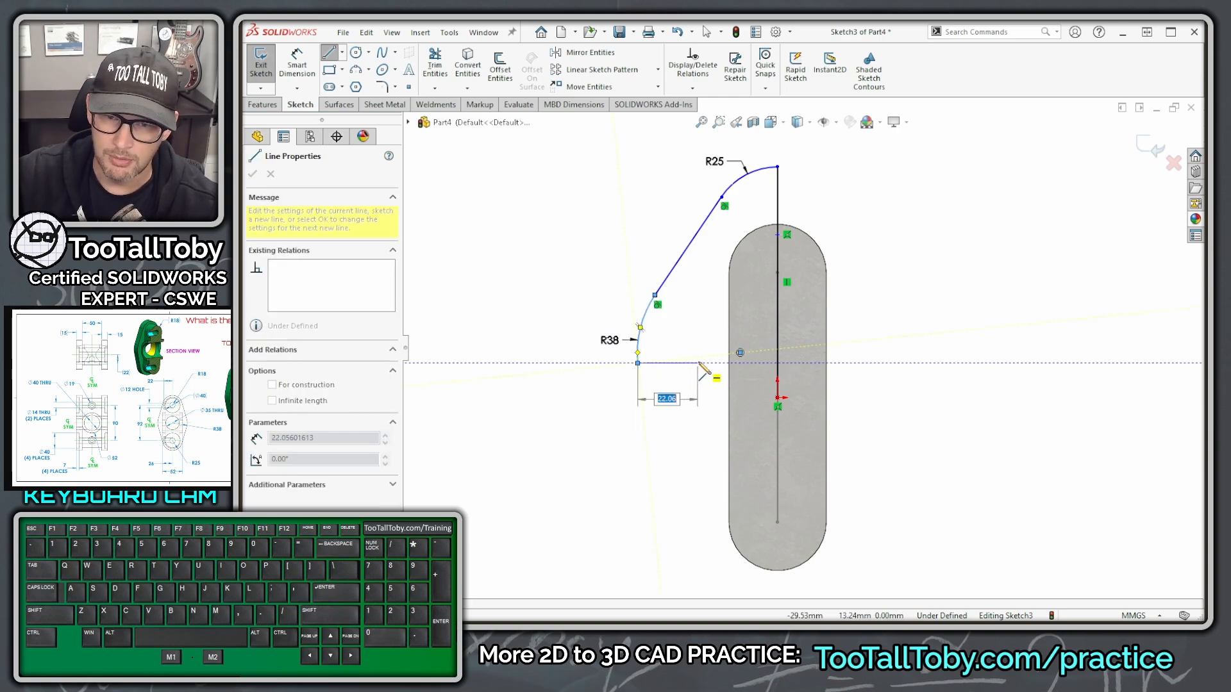
left_click(701, 364)
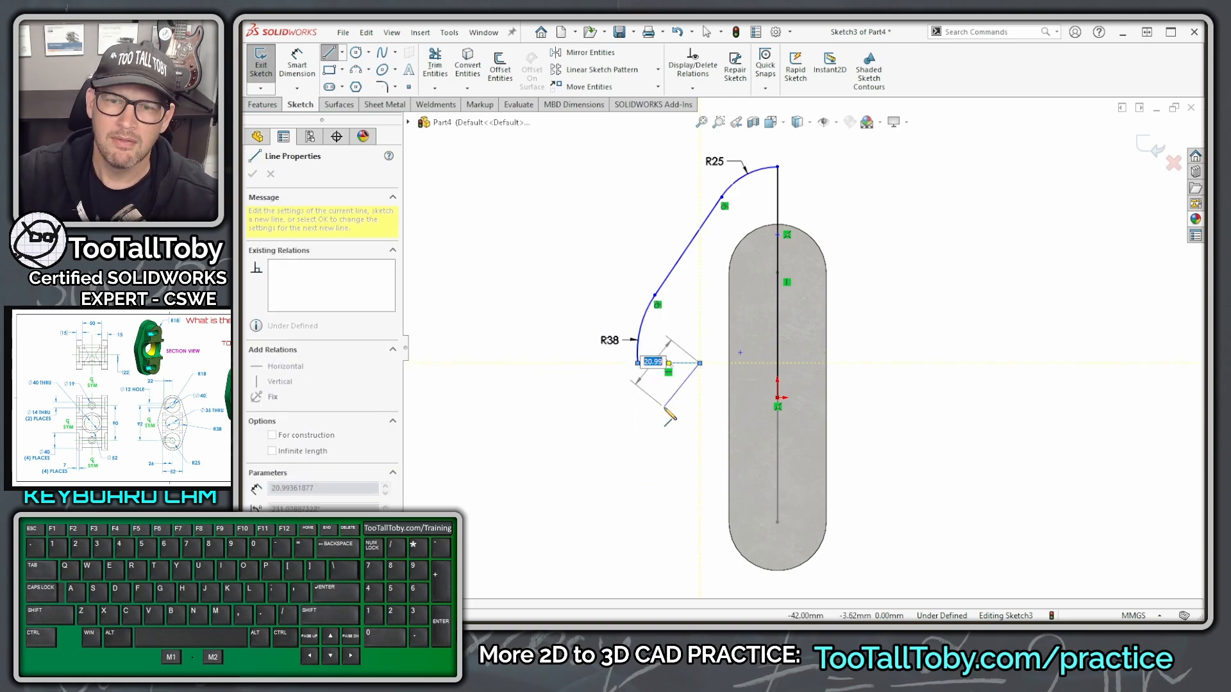
key("Escape")
key("Escape")
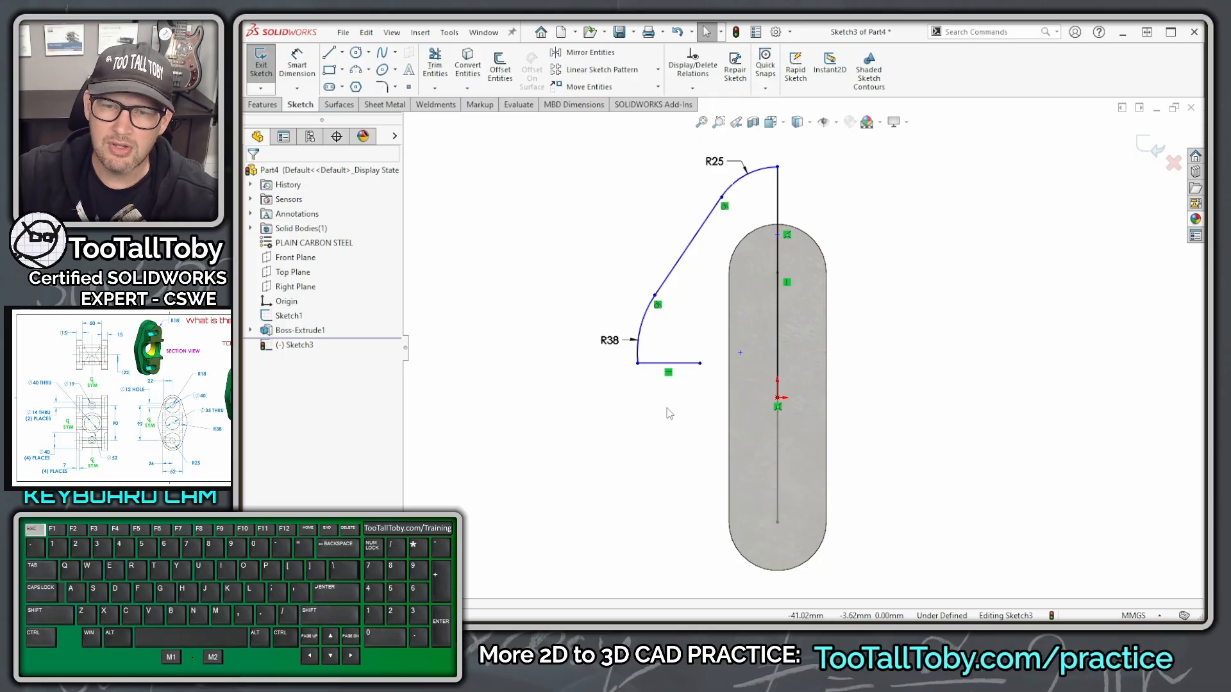
Merge the horizontal line's free endpoint with the centre of the 38 mm radius arc.
left_click(700, 363)
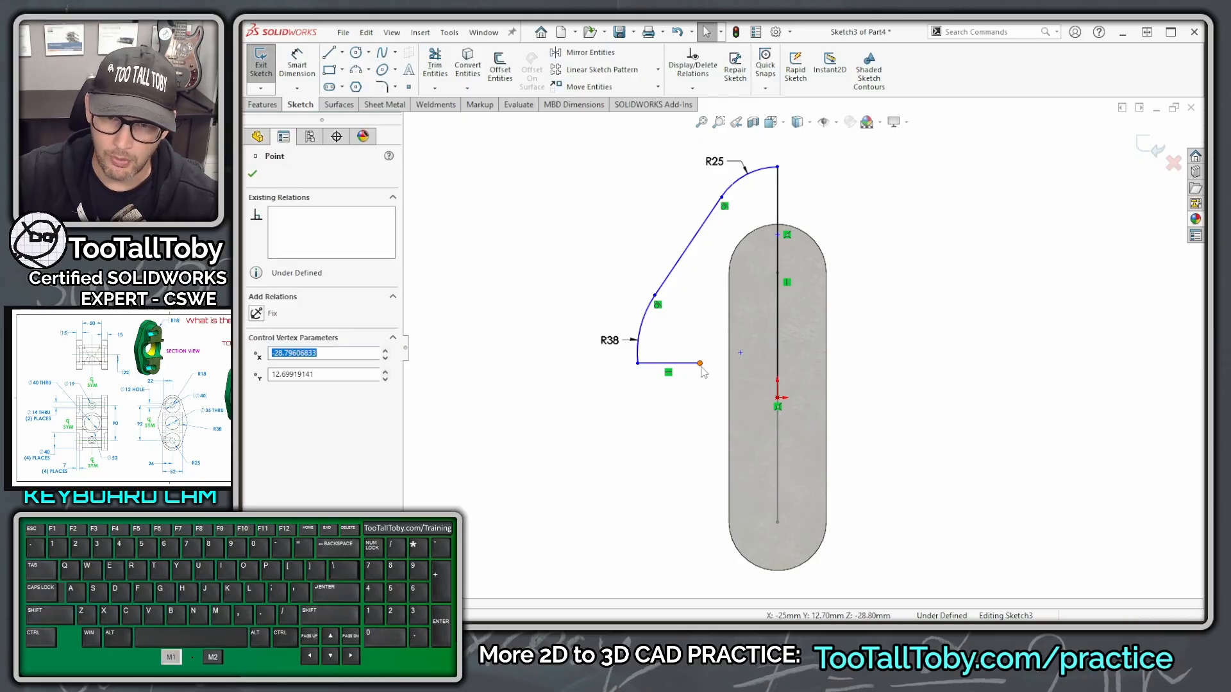
left_click(738, 355, "ctrl")
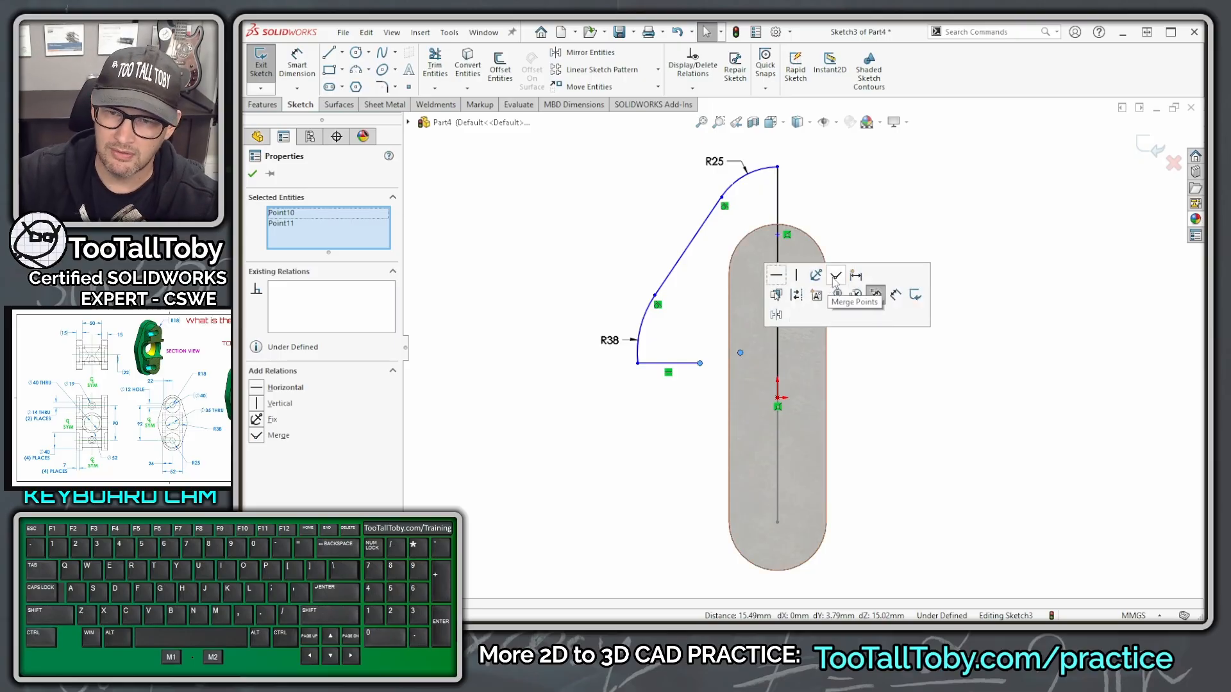
left_click(836, 277)
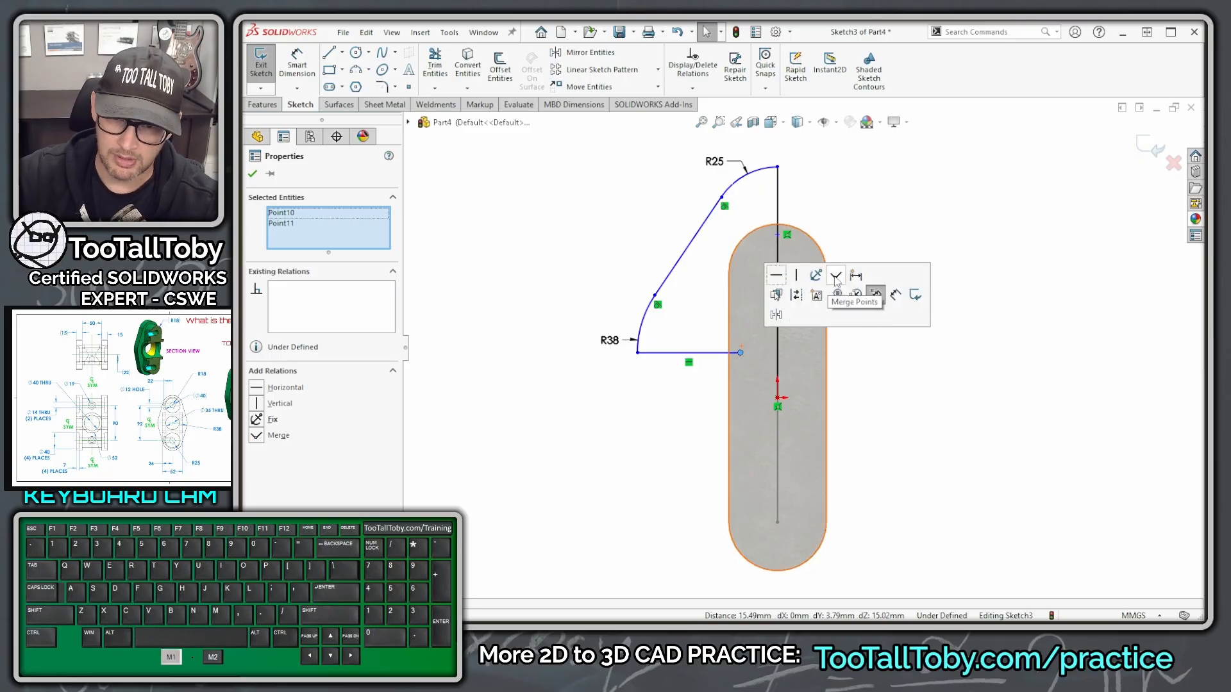
left_click(900, 222)
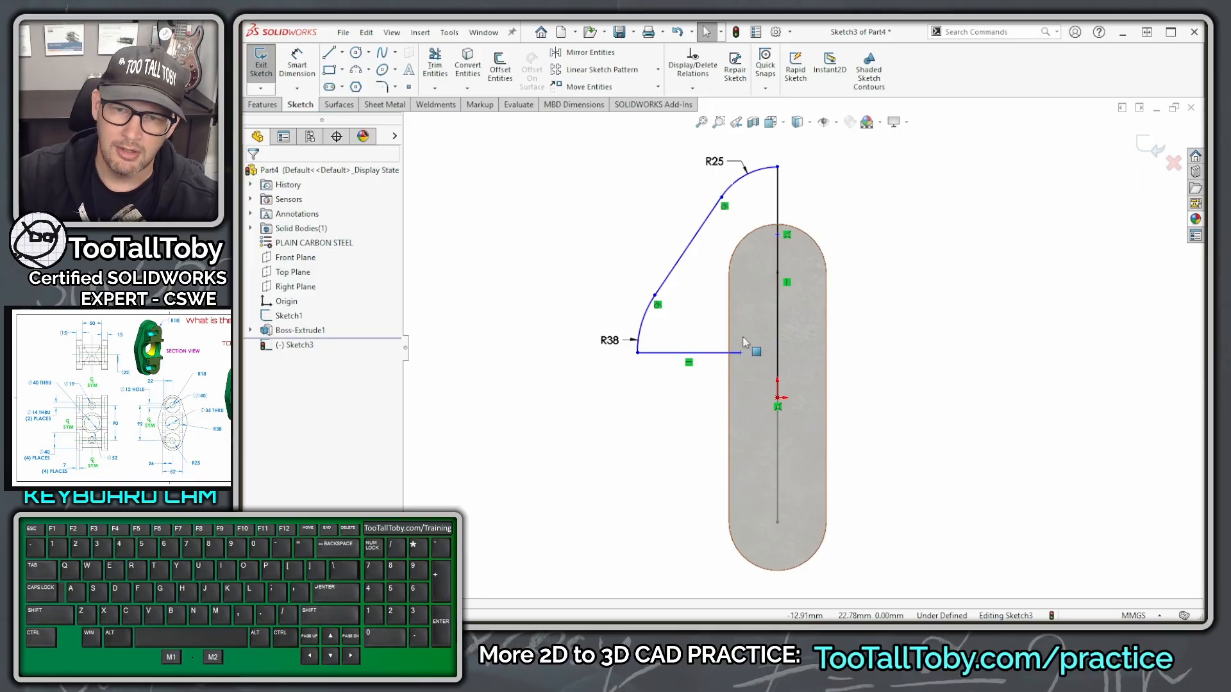
Merge the 38 mm arc's centre with the origin and move its radius dimension clear of the profile.
left_click(740, 354)
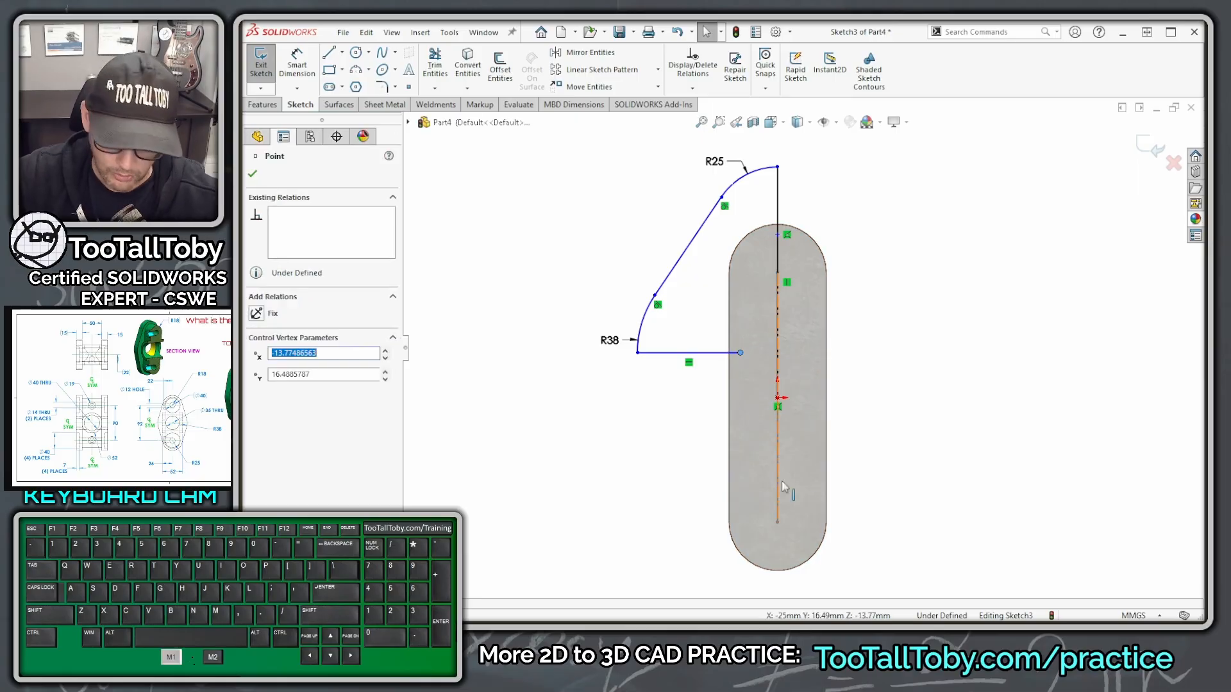
left_click(777, 399, "ctrl")
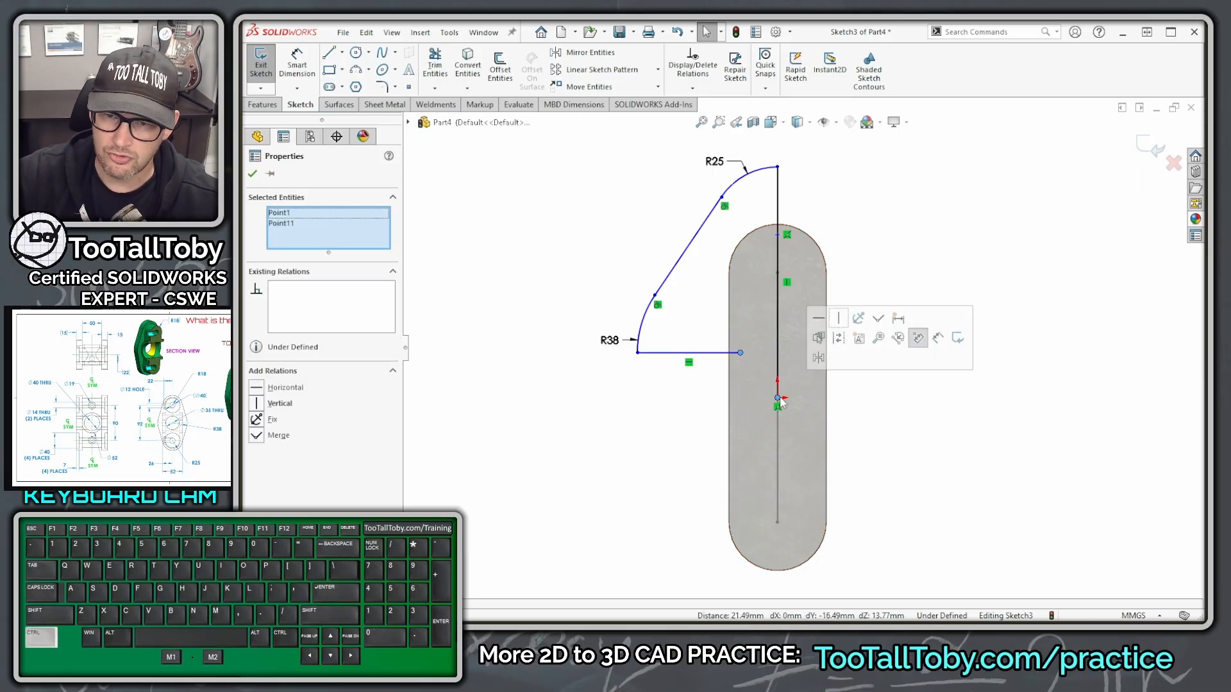
left_click(879, 320)
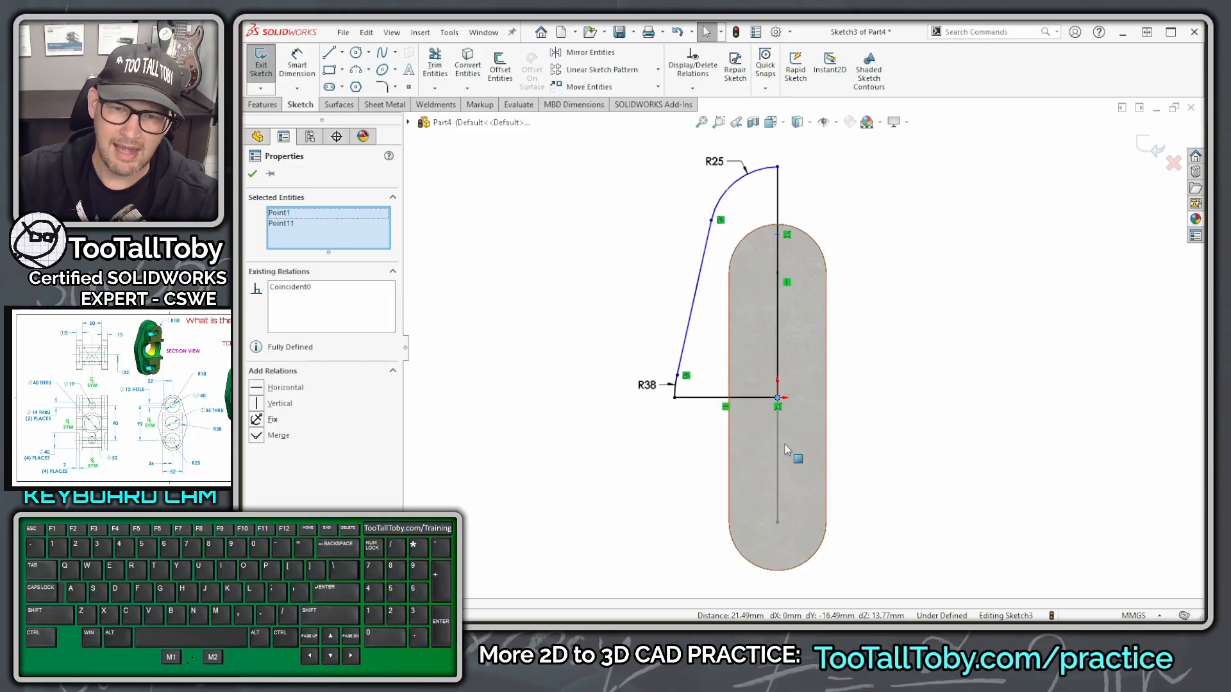
left_click_drag(647, 386, 594, 334)
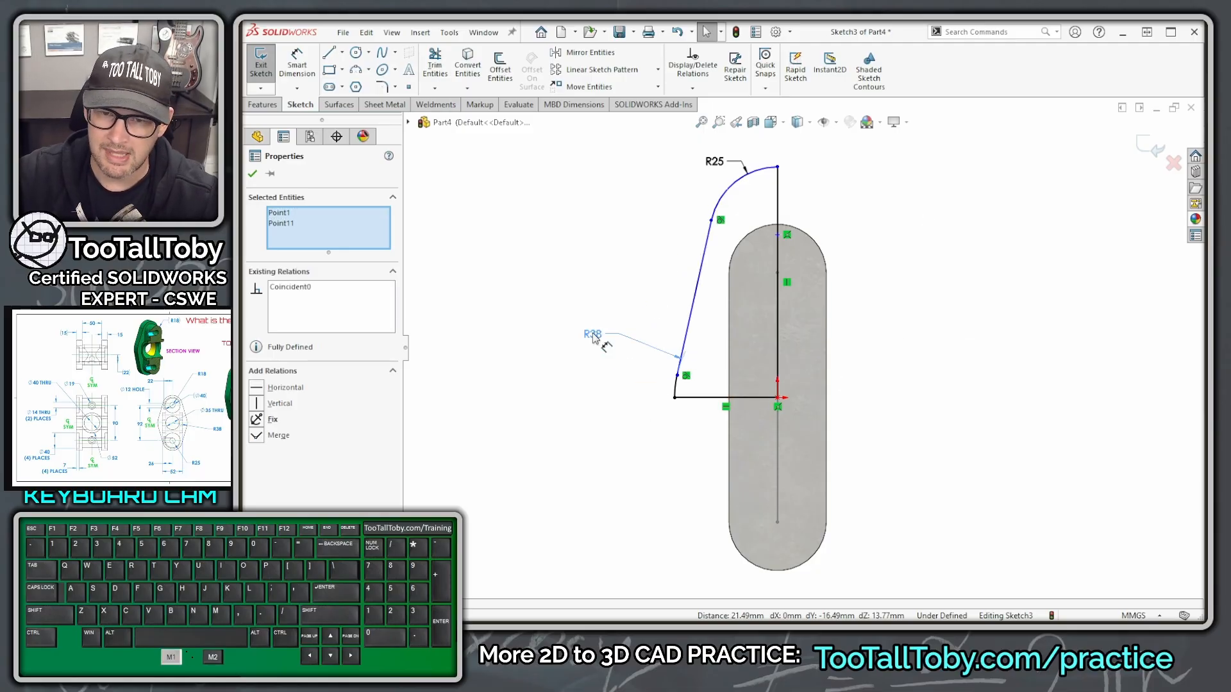
left_click(676, 357)
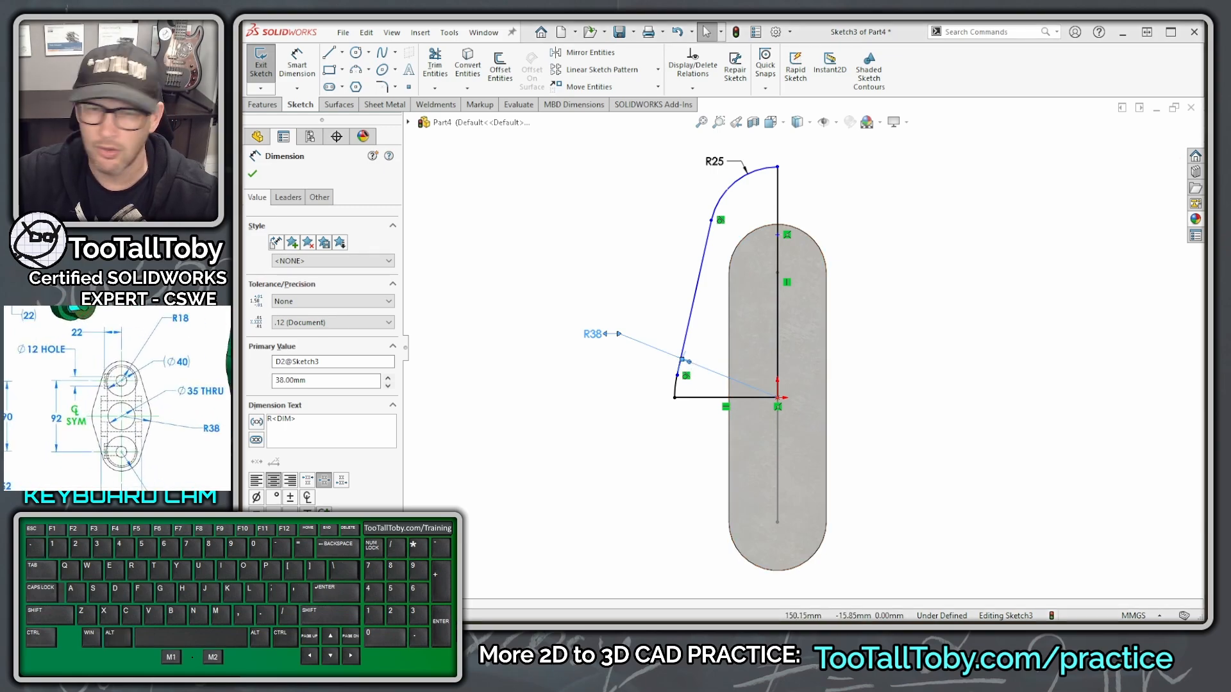
left_click(196, 427)
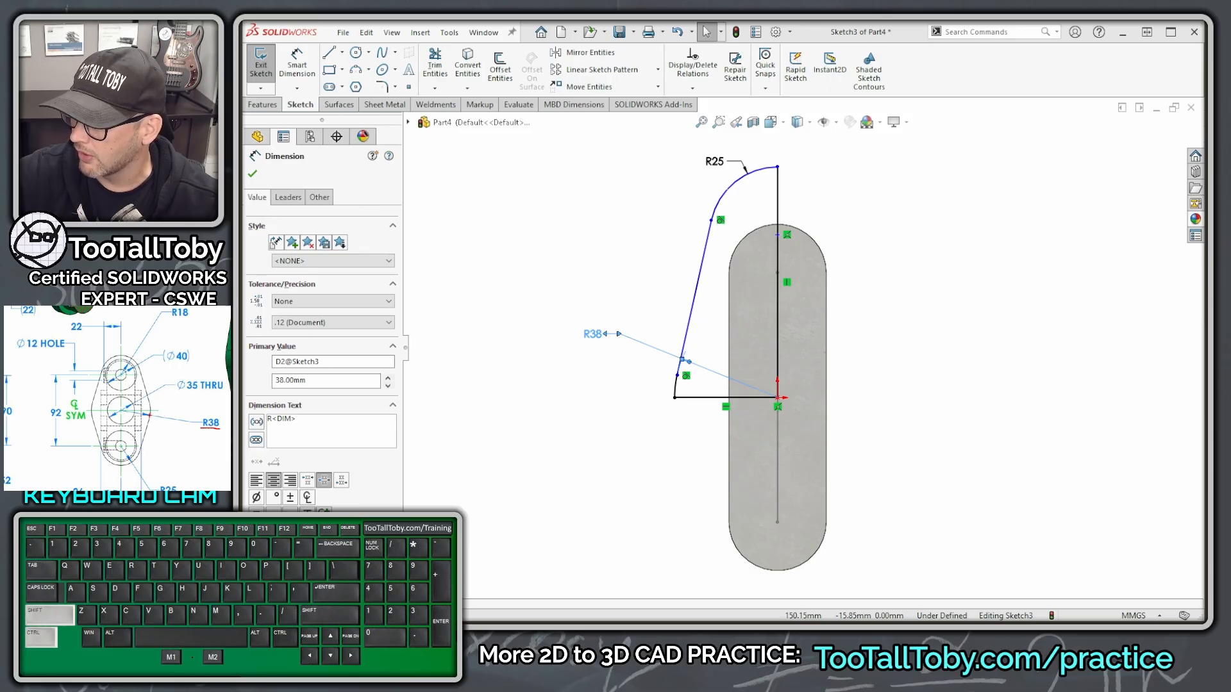
left_click_drag(147, 415, 124, 408, "ctrl+shift")
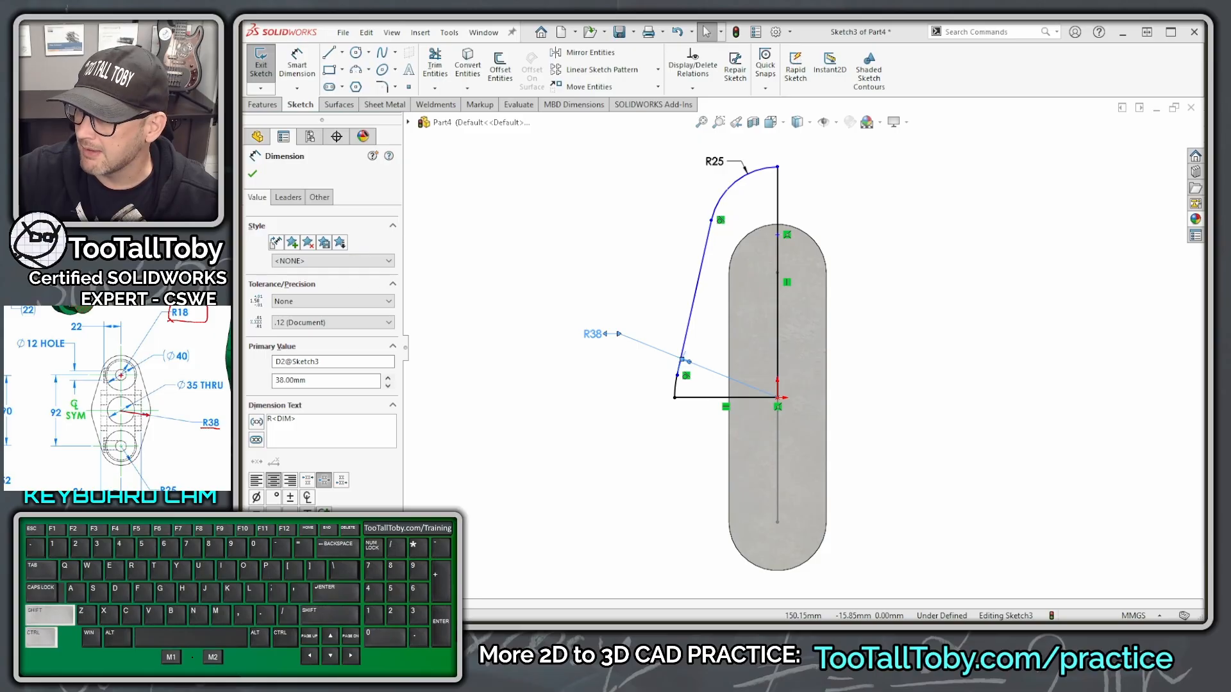
left_click_drag(46, 418, 69, 419)
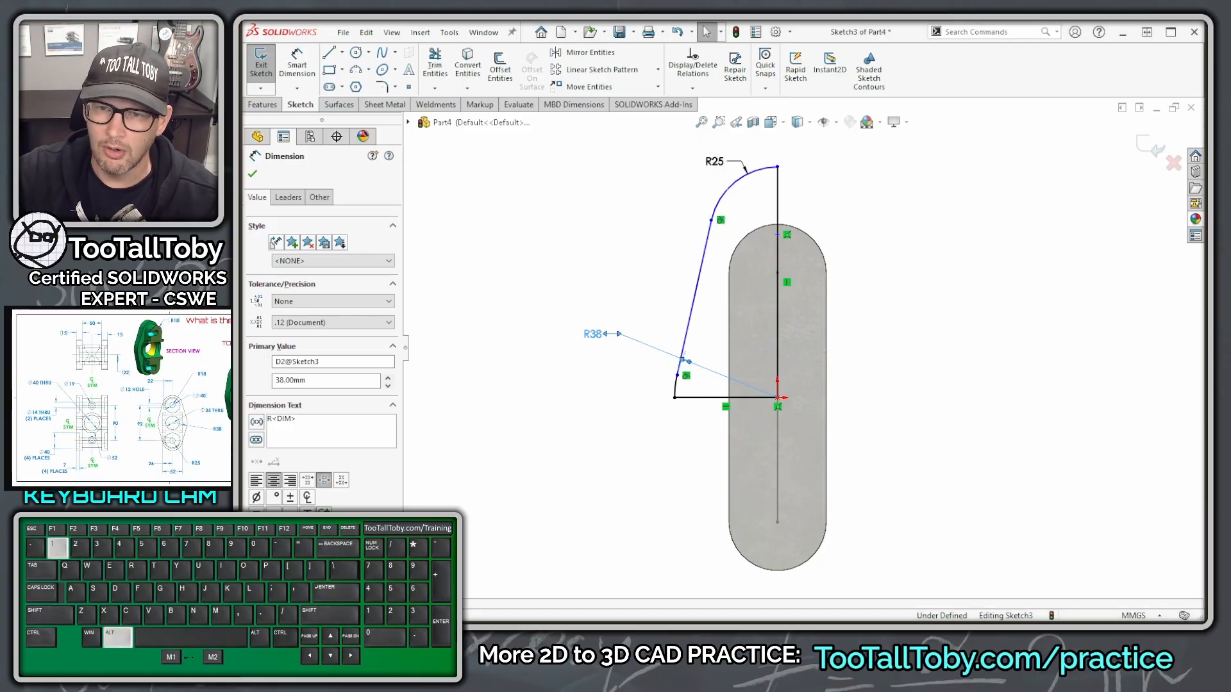
Make the 25 mm arc's centre coincident with the upper corner of the Sketch1 layout rectangle lying on the boss's end face.
left_click(849, 260)
mouse_move(849, 259)
middle_mouse_down()
mouse_move(809, 282)
mouse_move(821, 311)
middle_mouse_up()
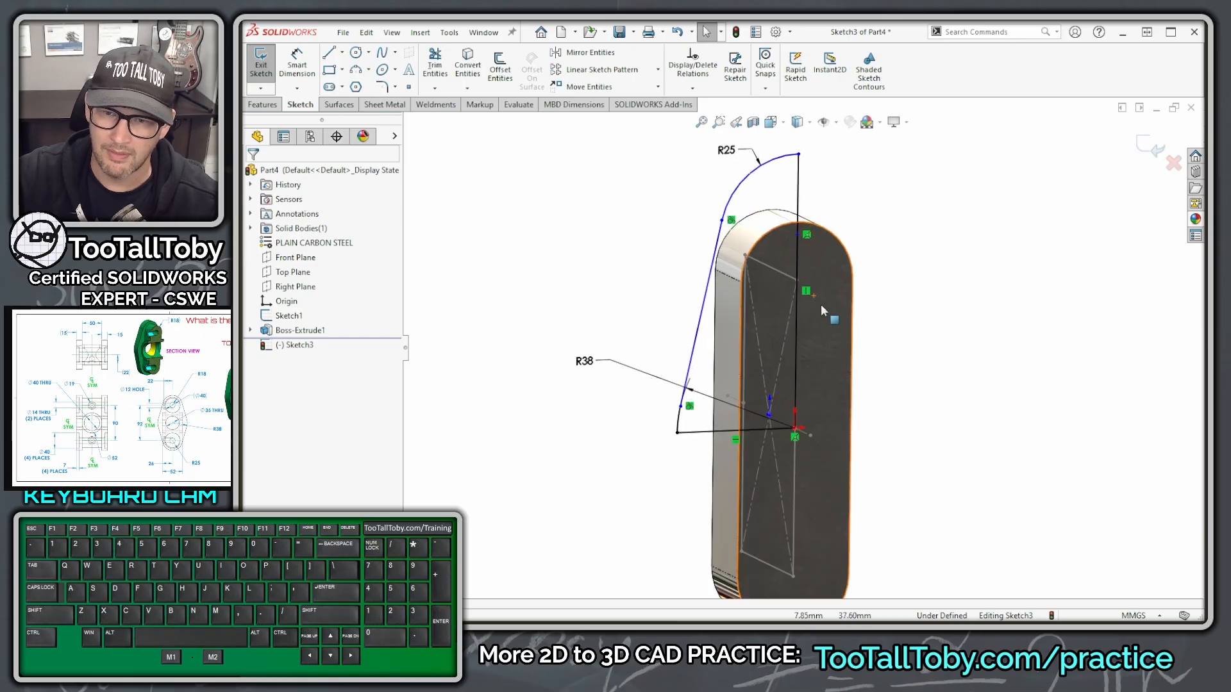
left_click(797, 279)
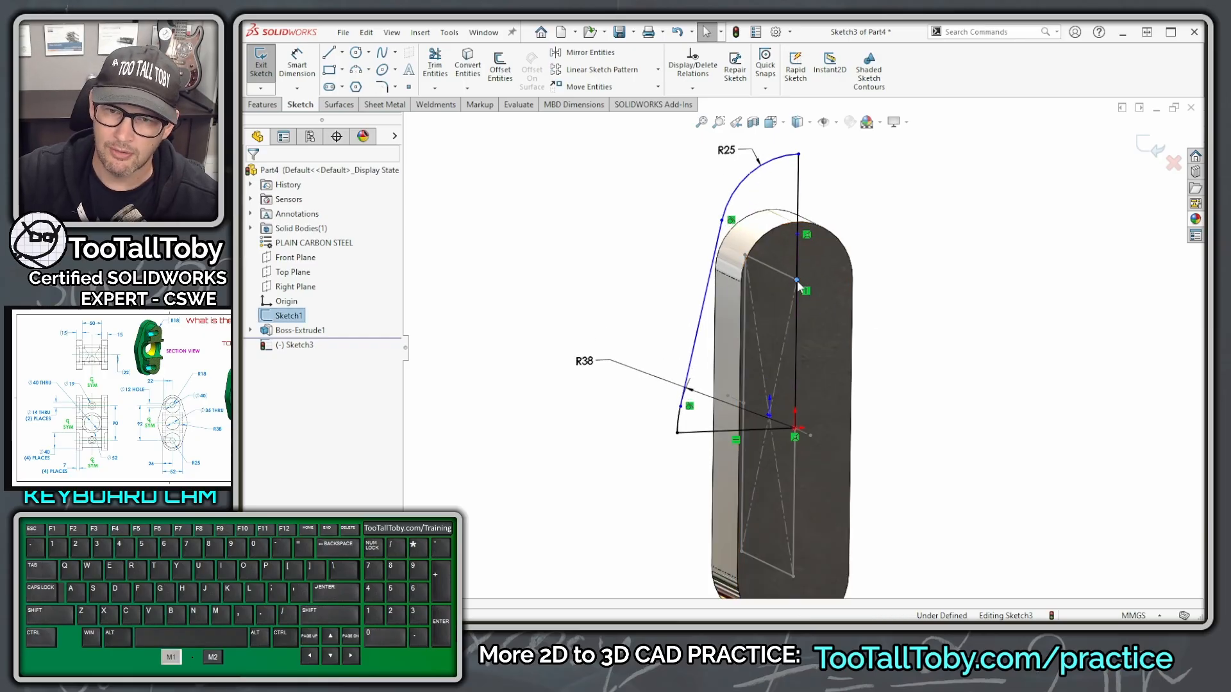
left_click(798, 235, "ctrl")
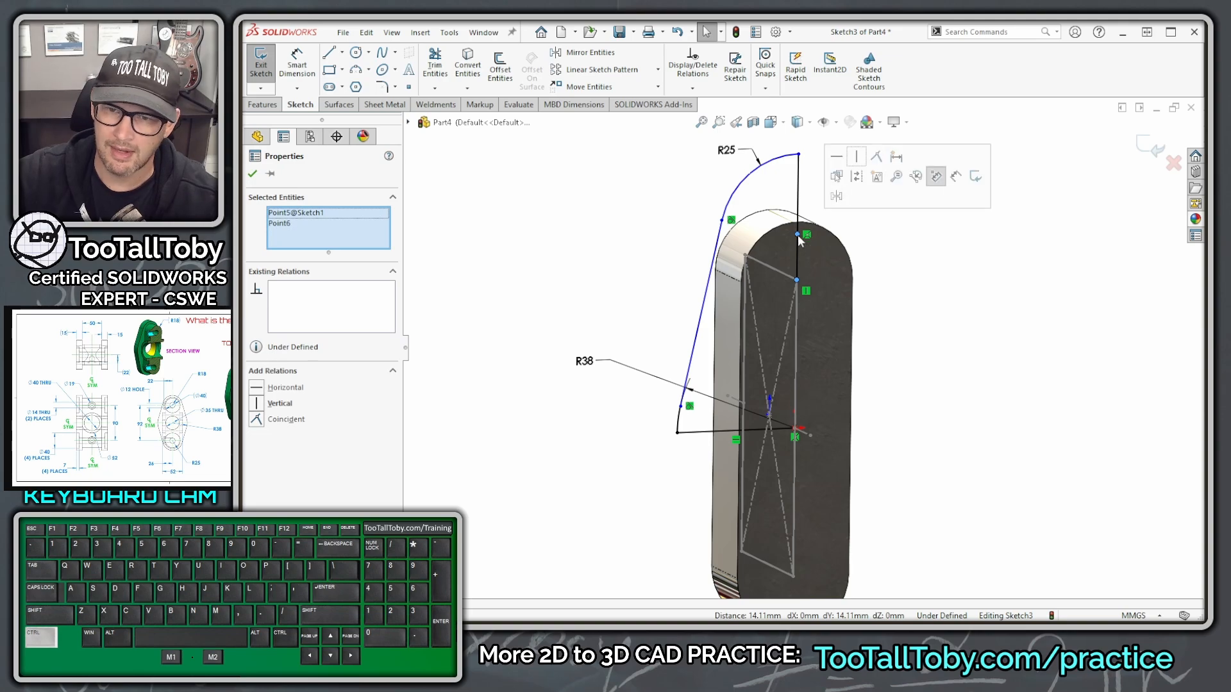
left_click(876, 157)
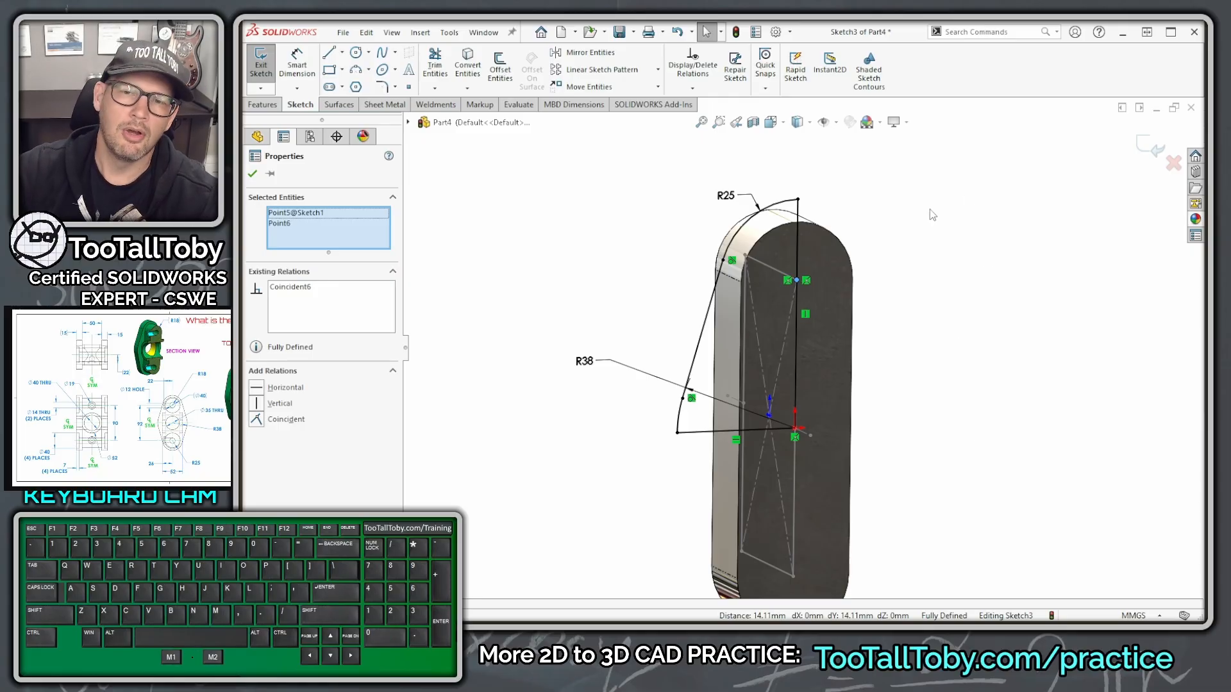
left_click(879, 165)
Convert the profile's vertical line and horizontal line into construction geometry.
scroll(904, 336, "up", 1)
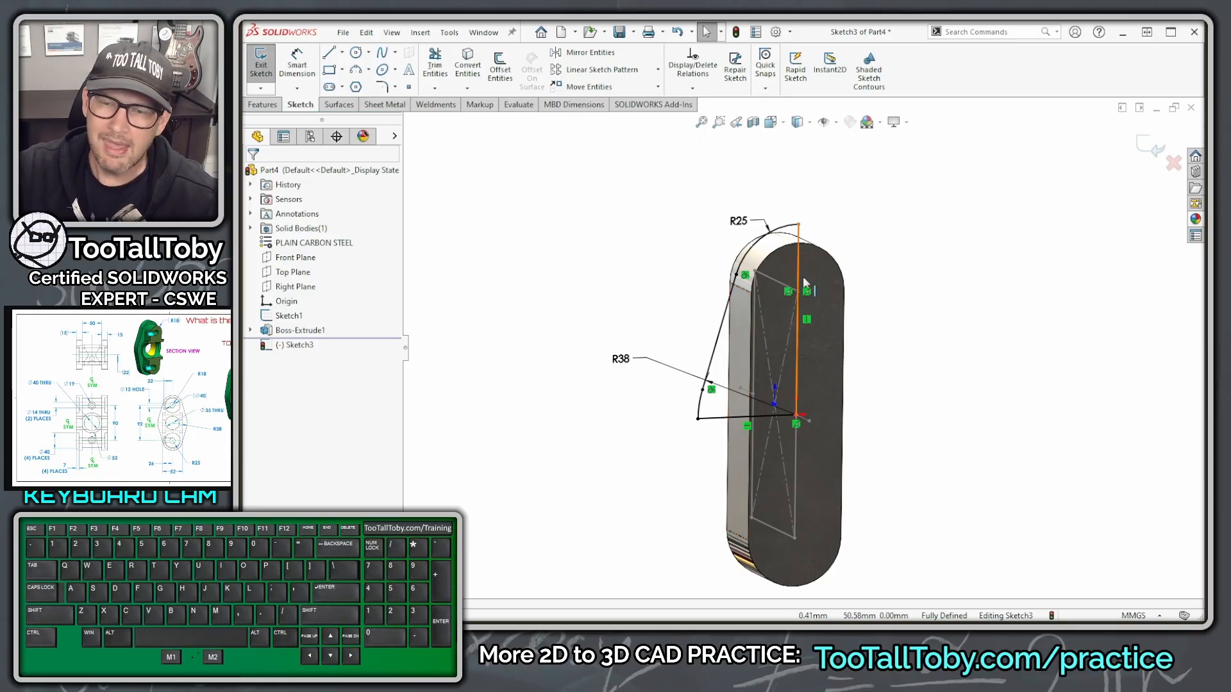
mouse_move(847, 352)
middle_mouse_down()
mouse_move(880, 349)
mouse_move(849, 352)
mouse_move(868, 352)
mouse_move(852, 335)
mouse_move(851, 347)
middle_mouse_up()
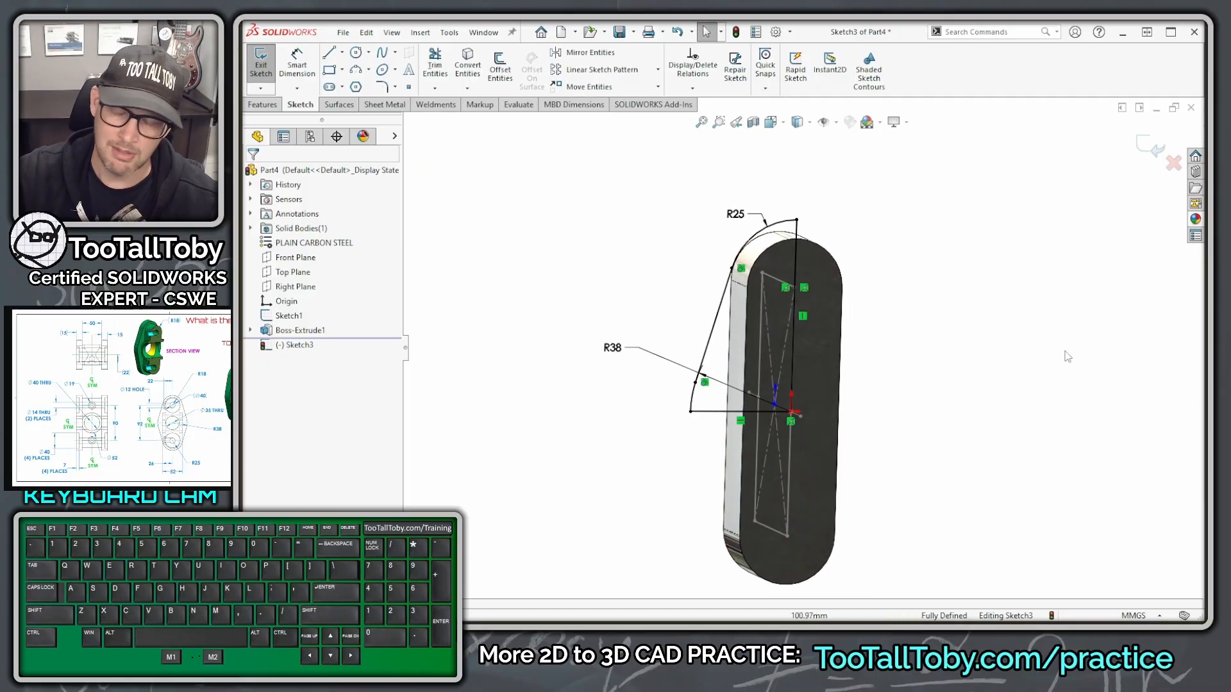
scroll(803, 436, "down", 3)
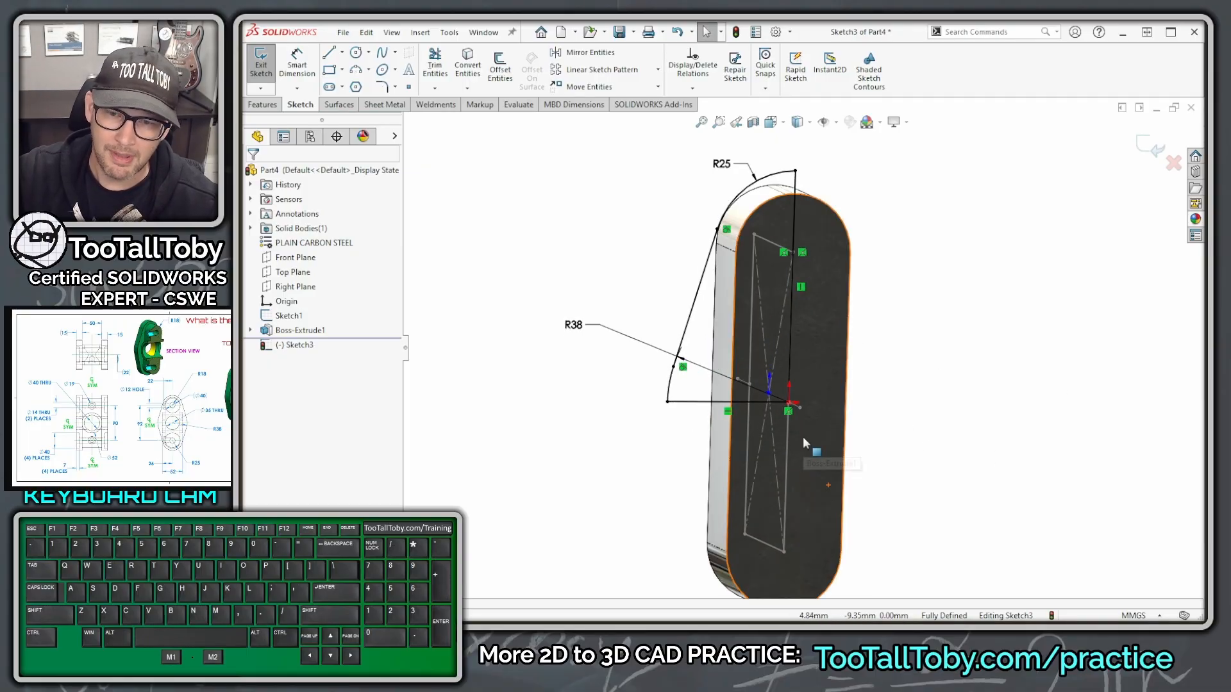
left_click(787, 327)
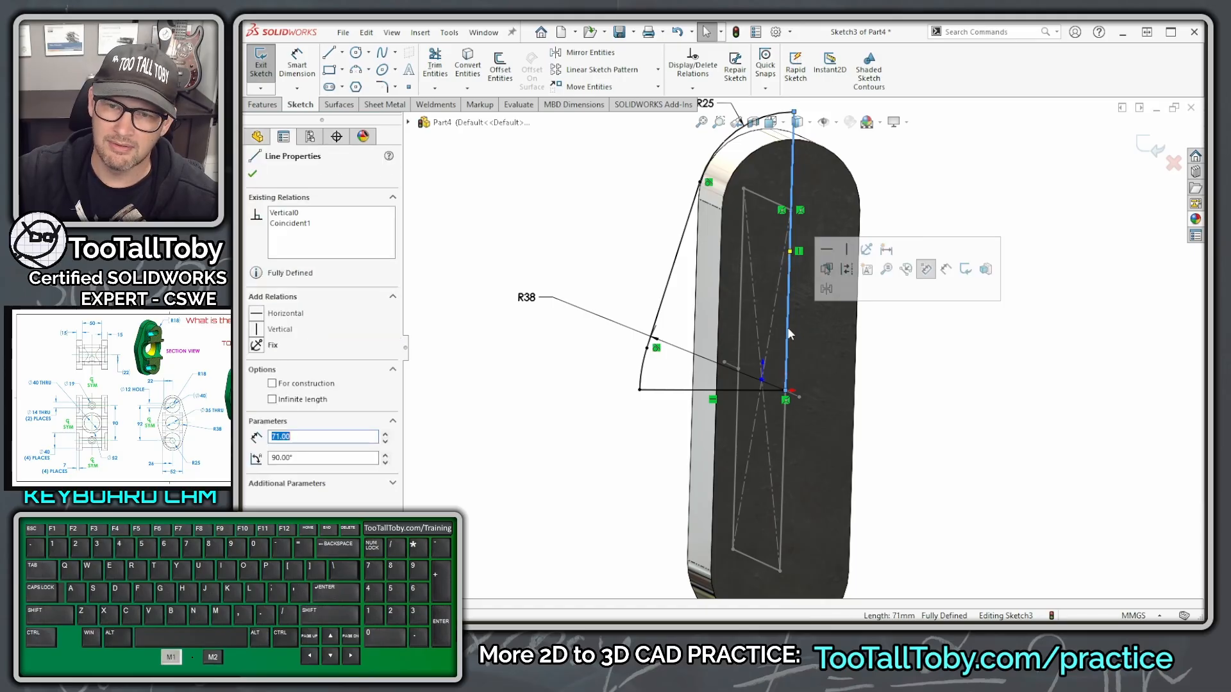
left_click(848, 276)
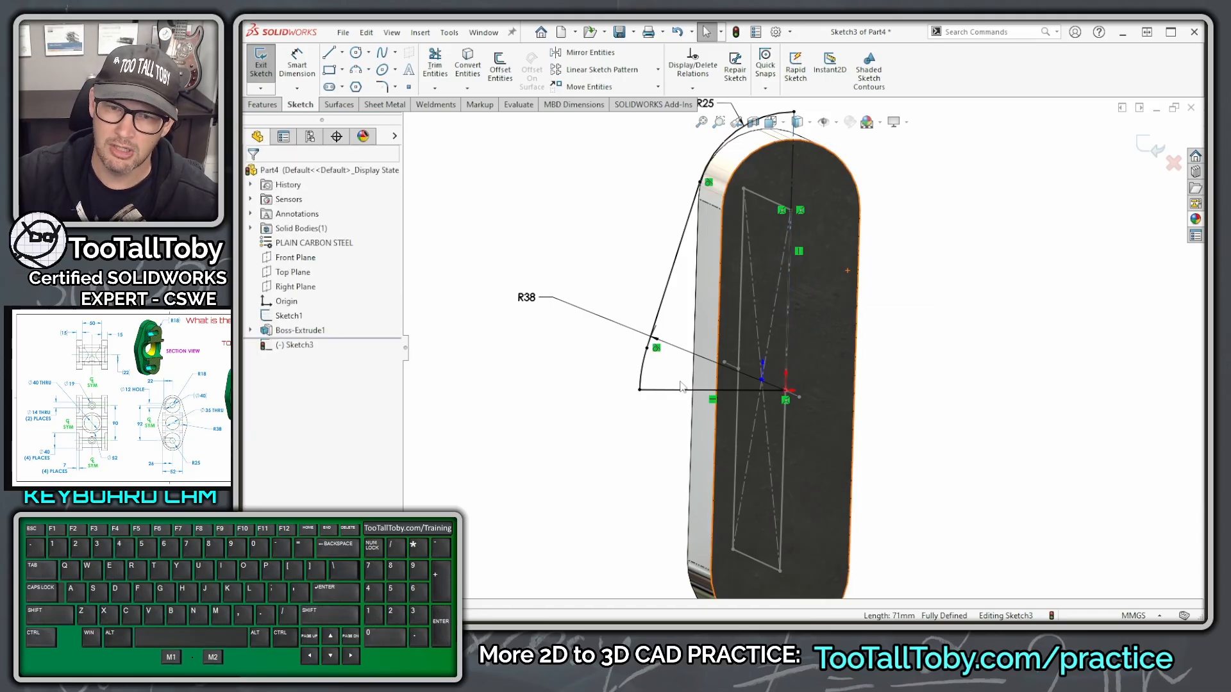
left_click(711, 389)
left_click(734, 332)
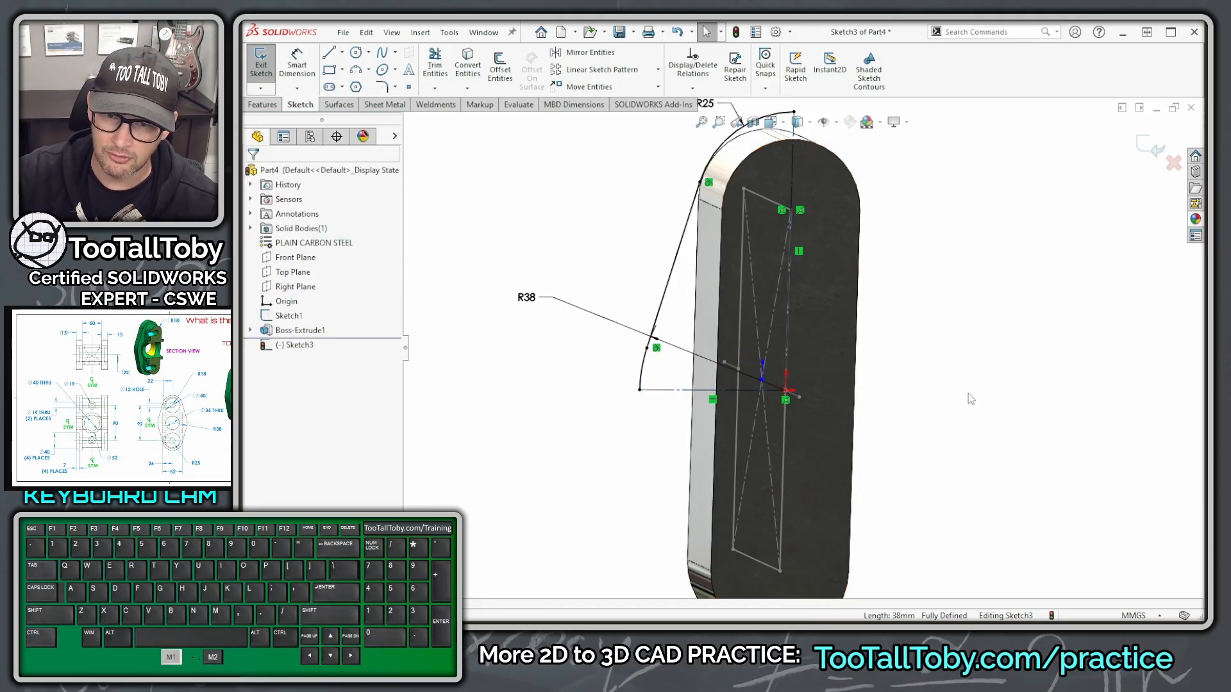
Mirror the two arcs and the slanted line about the vertical construction line to form the upper half of the flange profile.
scroll(921, 251, "up", 3)
mouse_move(863, 241)
middle_mouse_down()
mouse_move(865, 257)
mouse_move(854, 242)
mouse_move(841, 272)
middle_mouse_up()
key("ctrl+8")
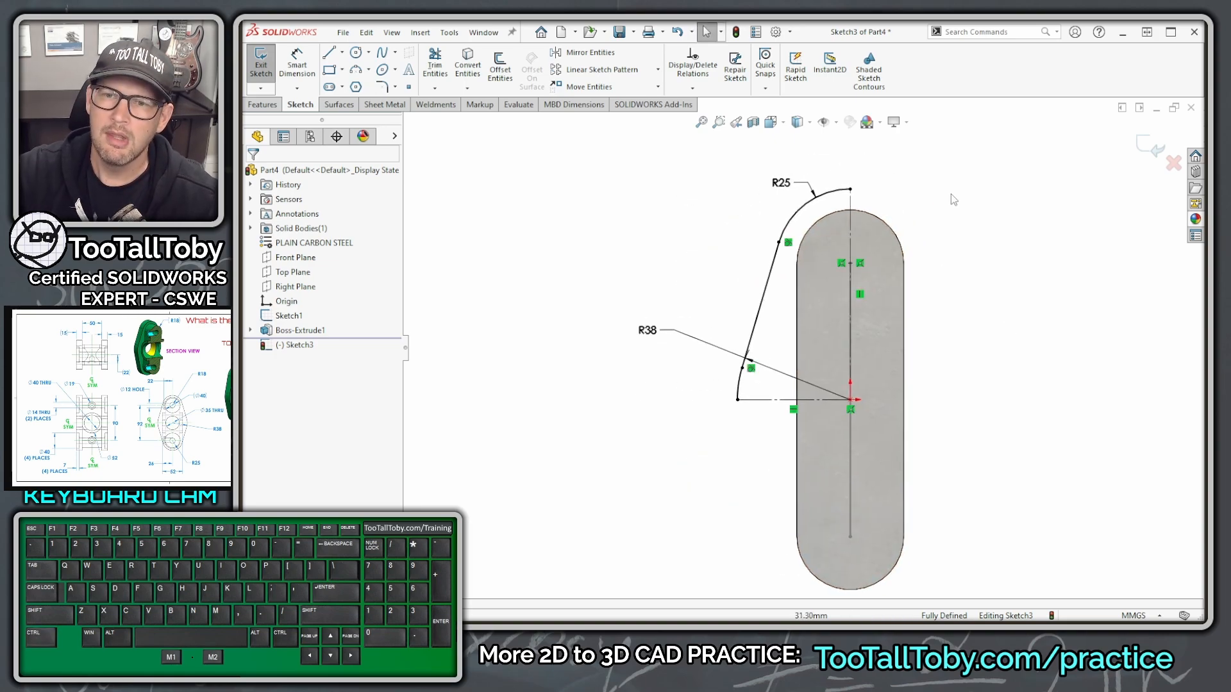
mouse_move(968, 159)
left_mouse_down()
mouse_move(706, 302)
mouse_move(625, 393)
left_mouse_up()
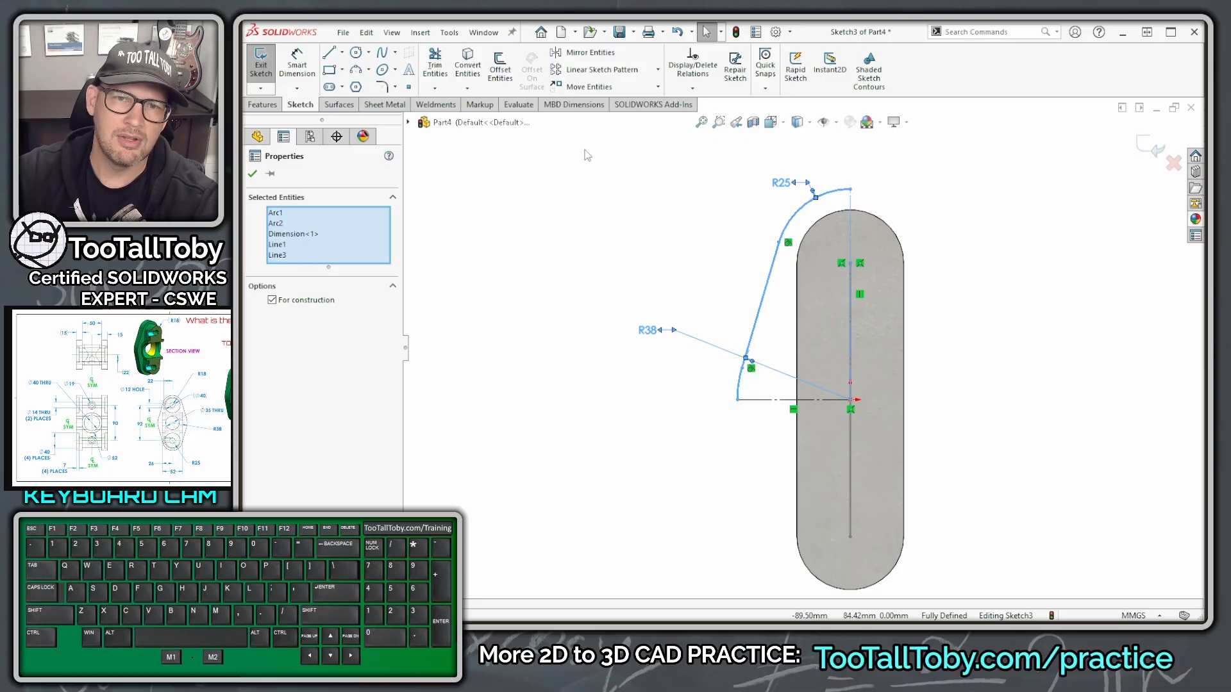
left_click(579, 57)
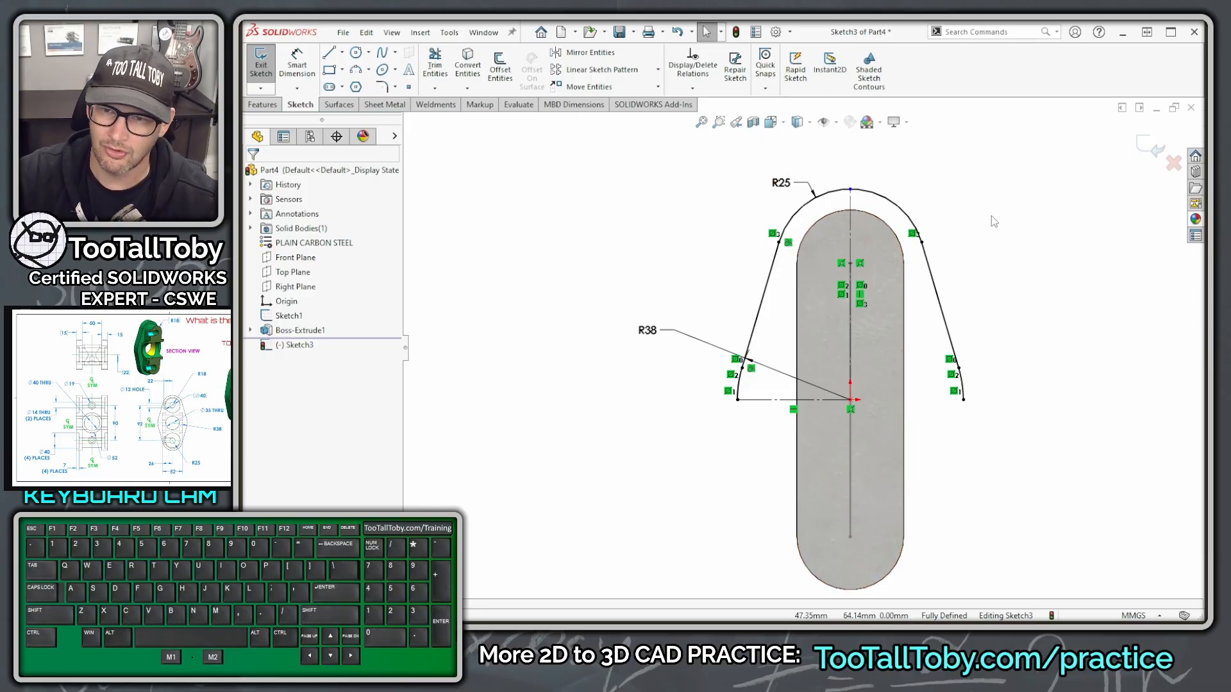
Mirror the upper half of the profile about the horizontal construction line to close the flange outline.
mouse_move(1054, 148)
left_mouse_down()
mouse_move(965, 245)
mouse_move(560, 459)
left_mouse_up()
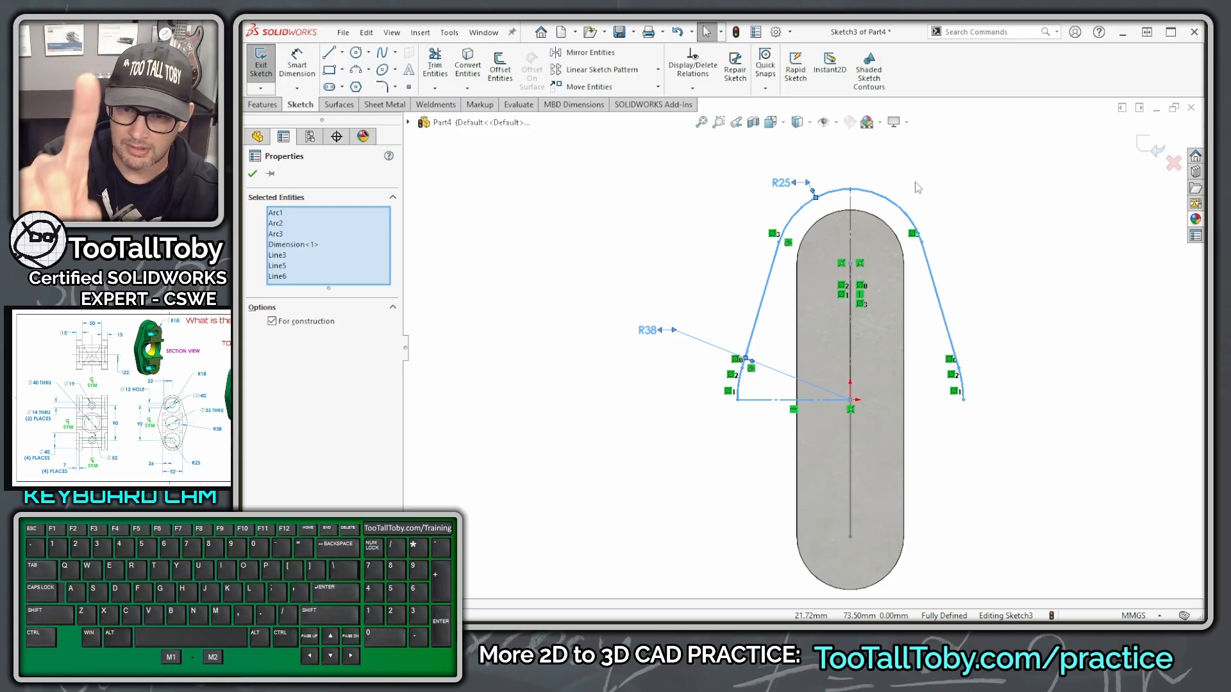
left_click(597, 58)
key("f")
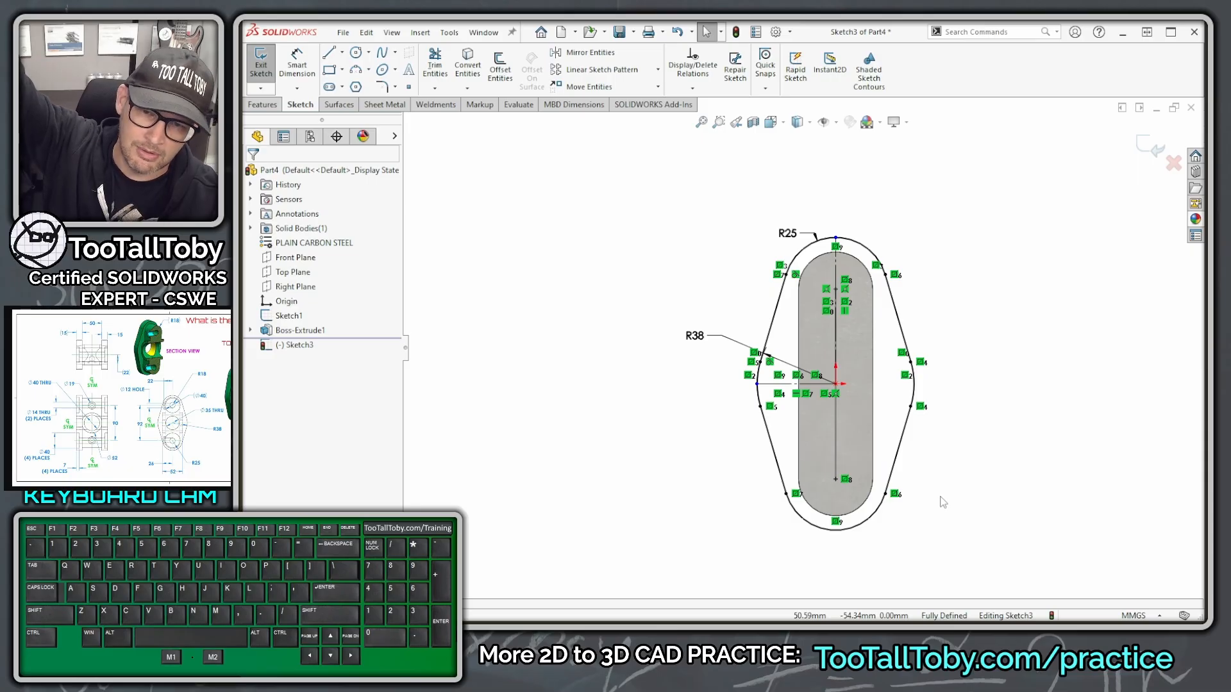
left_click_drag(968, 170, 613, 564)
left_click(590, 52)
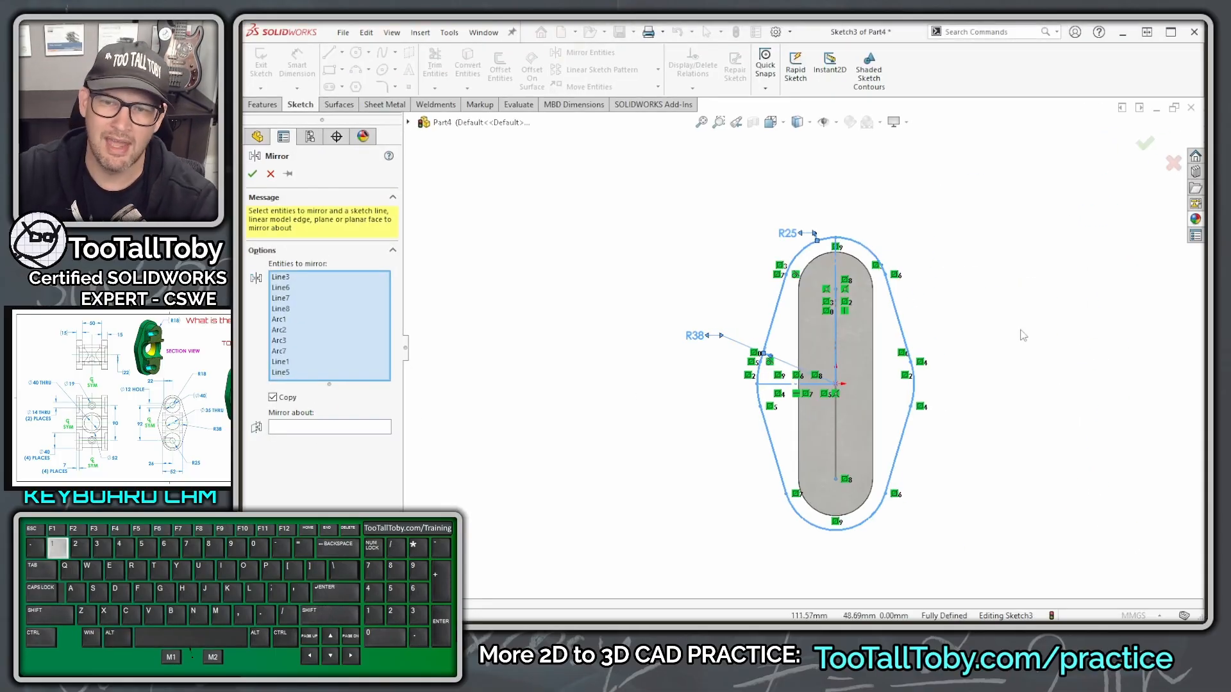
left_click(270, 174)
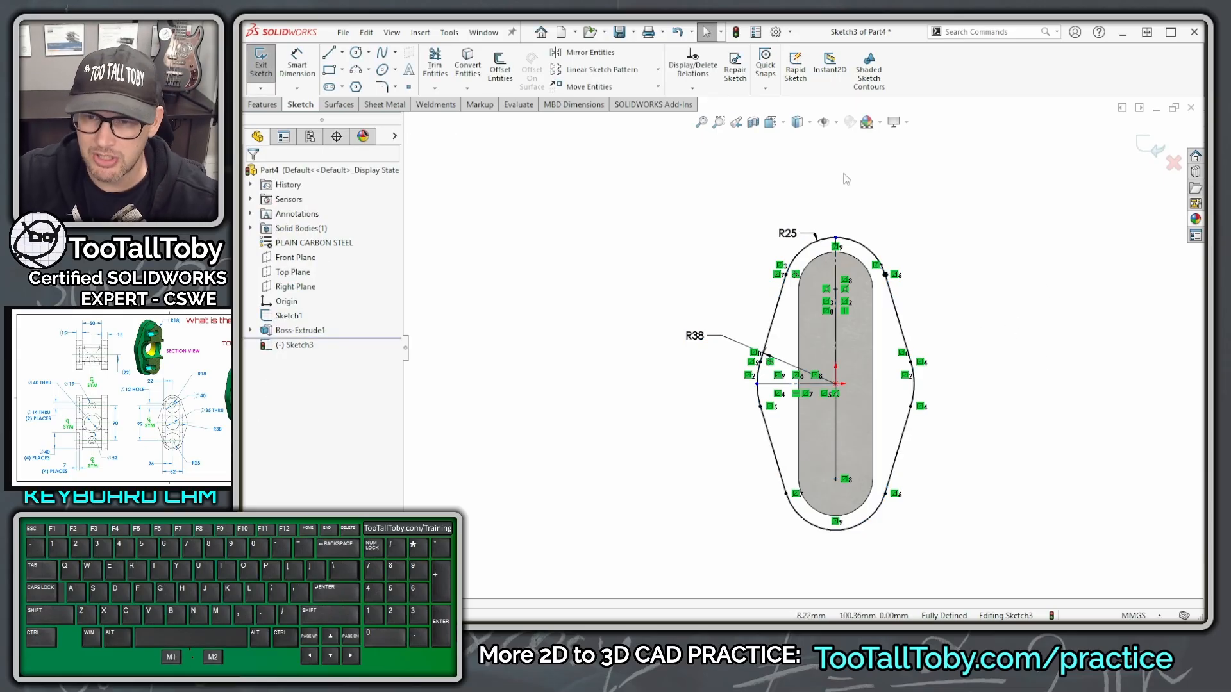
Try to extrude the flange outline up to the outer endpoint of Sketch1's horizontal construction line, using the Up To Vertex end condition.
middle_click_drag(799, 370, 840, 390)
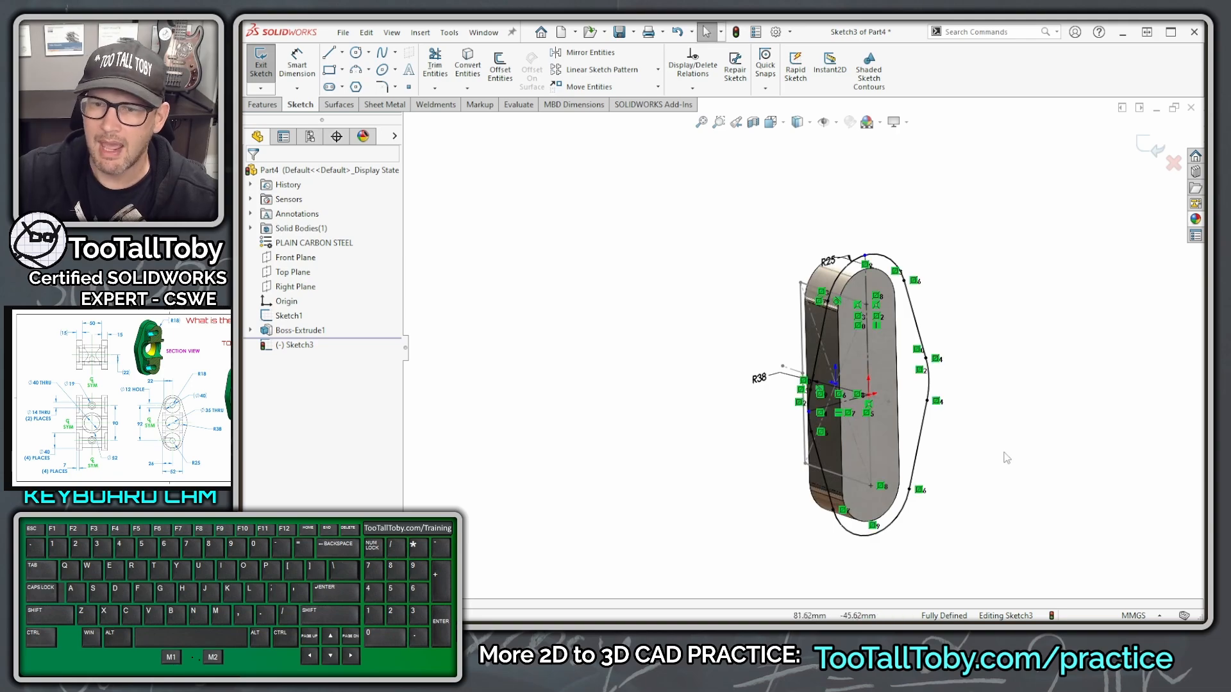
left_click(264, 104)
left_click(277, 79)
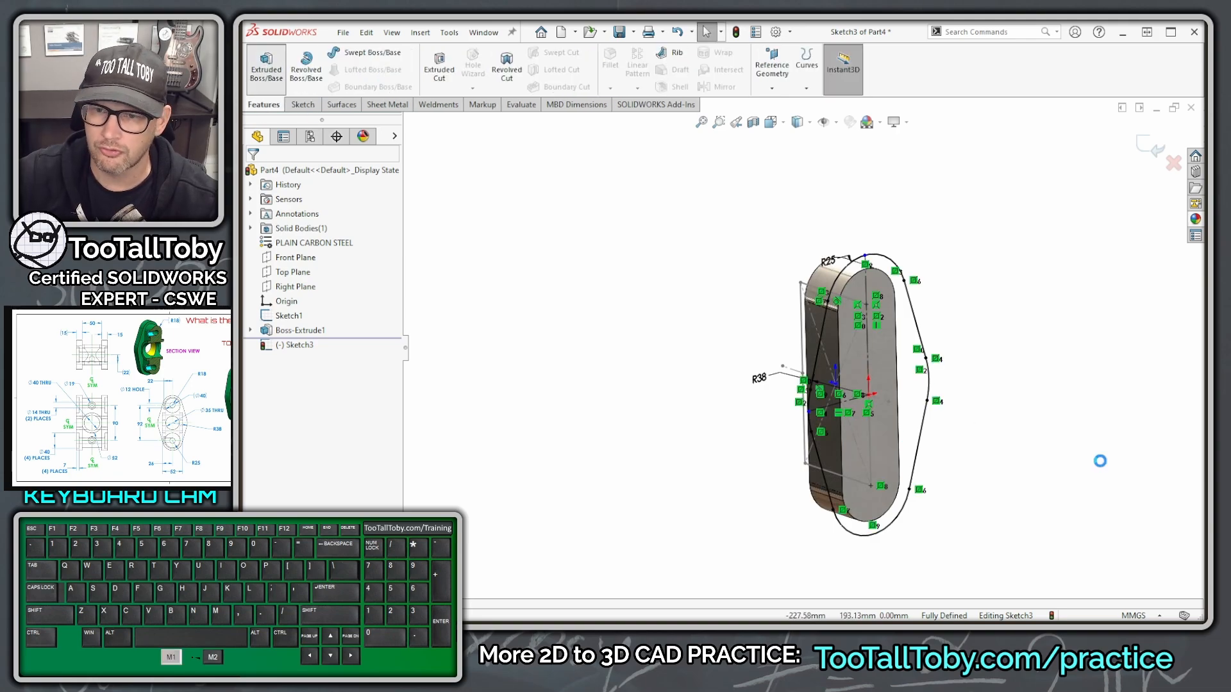
scroll(890, 401, "down", 5)
middle_click_drag(820, 400, 805, 448)
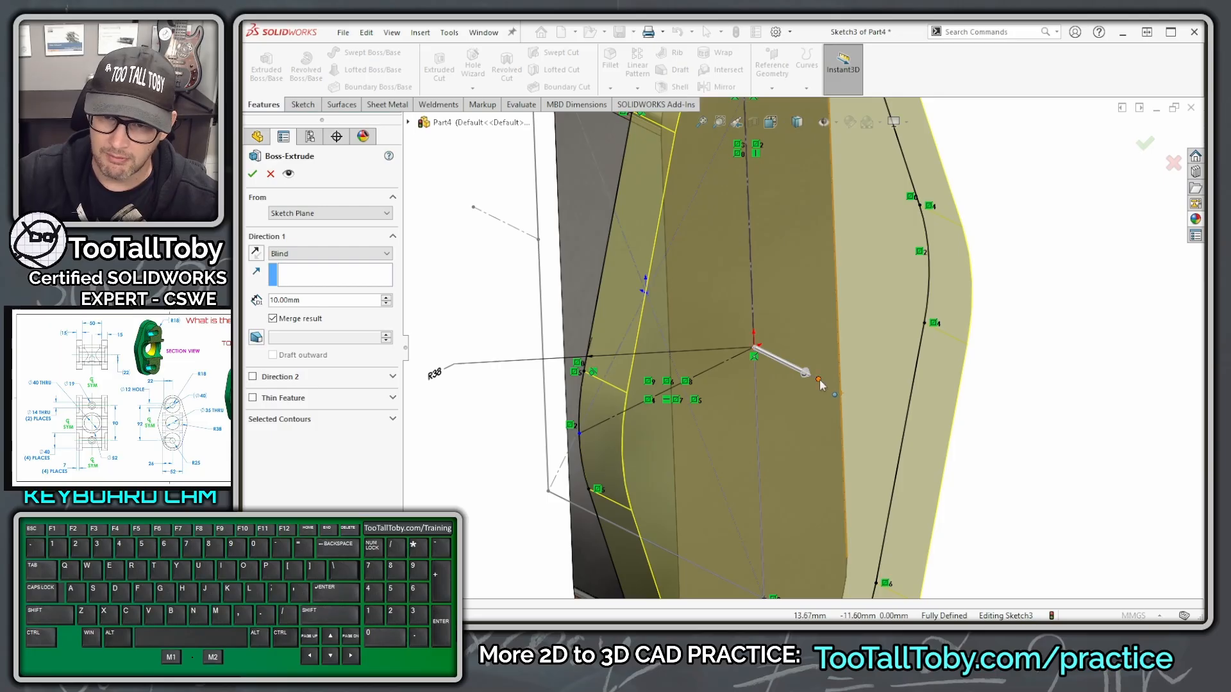
left_click(819, 379)
key("alt+1")
left_click(251, 251)
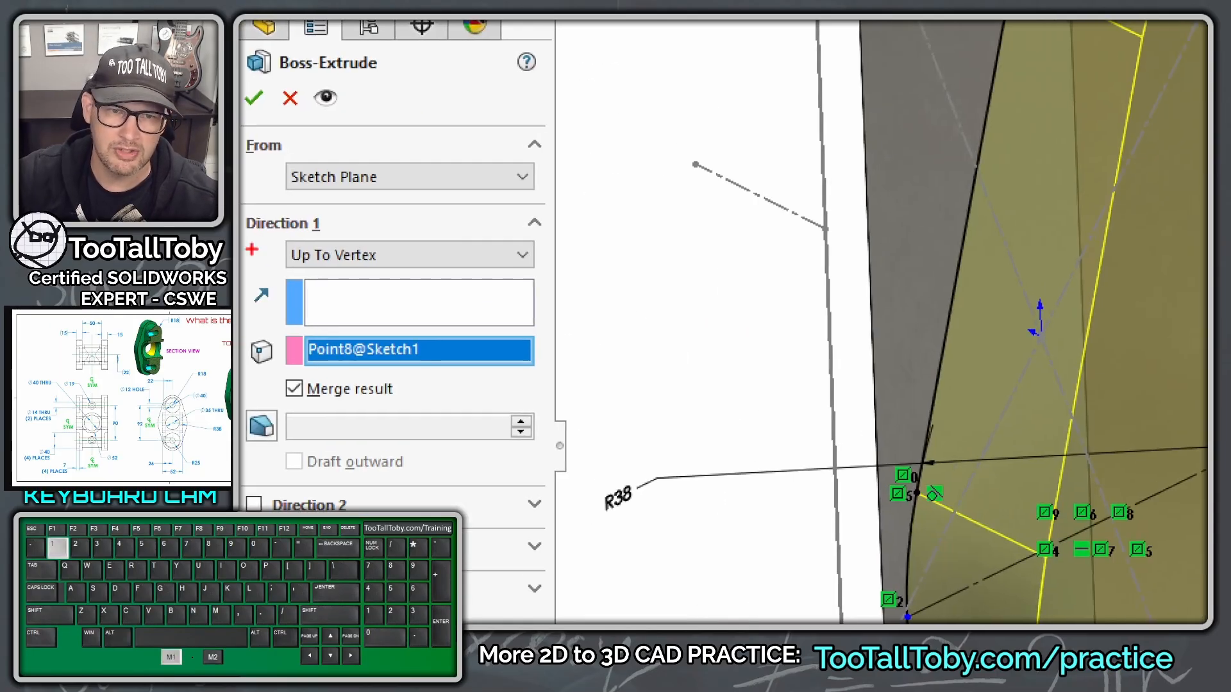
mouse_move(266, 262)
left_mouse_down()
mouse_move(280, 278)
mouse_move(240, 213)
mouse_move(300, 281)
left_mouse_up()
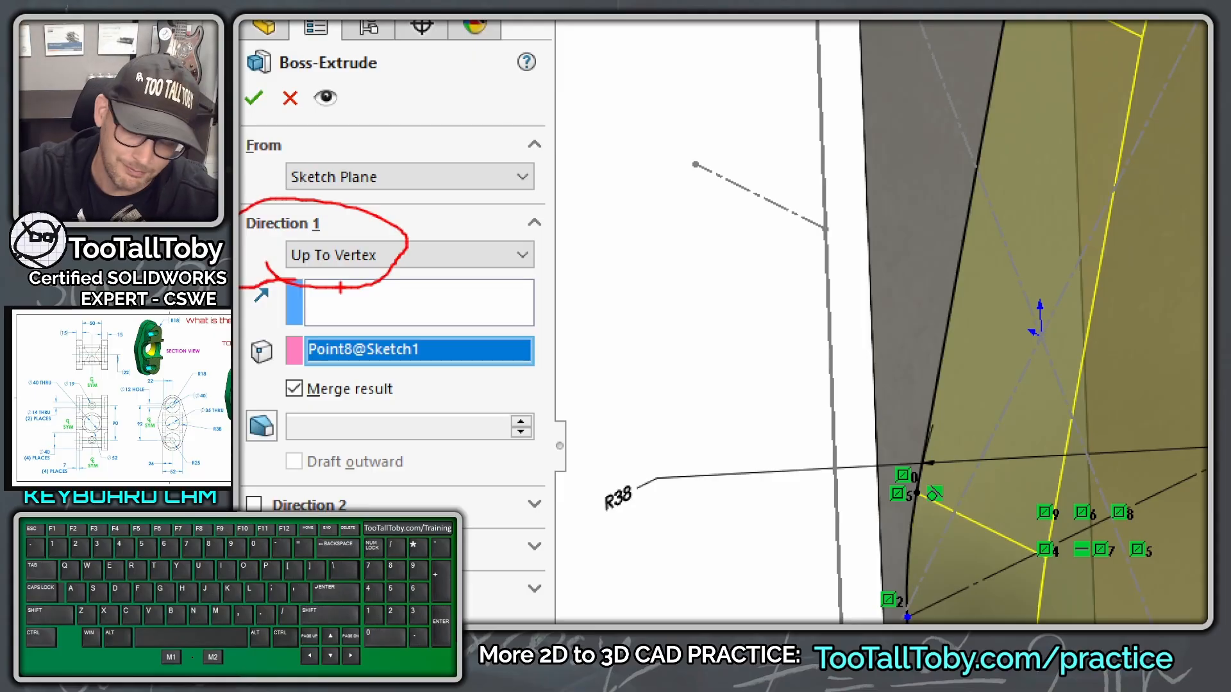
mouse_move(517, 243)
left_mouse_down()
mouse_move(528, 256)
mouse_move(516, 256)
left_mouse_up()
key("alt+1")
middle_click_drag(618, 318, 892, 398)
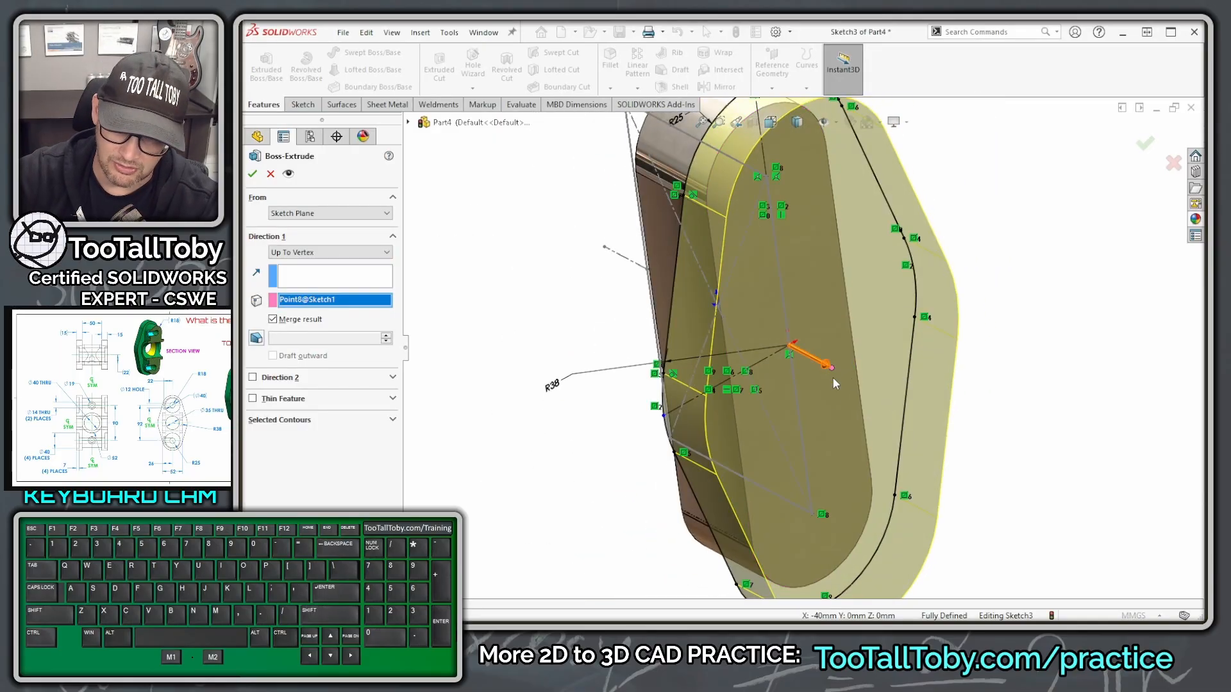
middle_click_drag(828, 364, 788, 357)
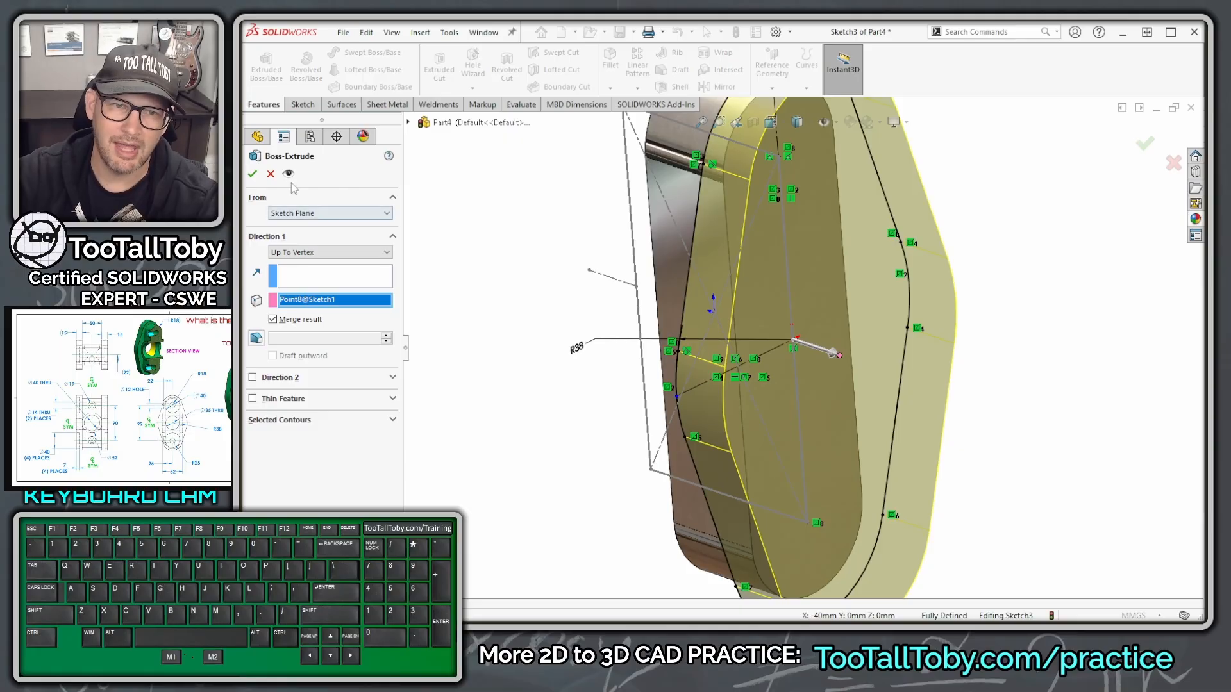
left_click(270, 174)
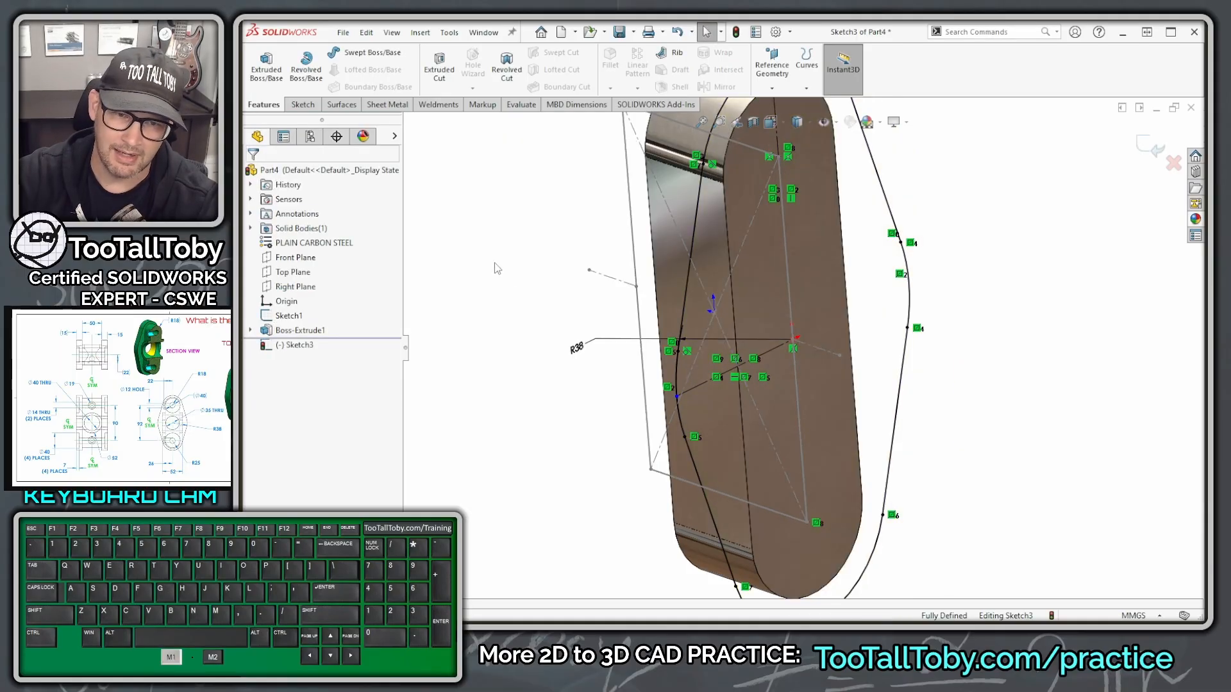
Exit the flange profile sketch and set the sketch colour of Sketch1 to magenta in all configurations.
key("f")
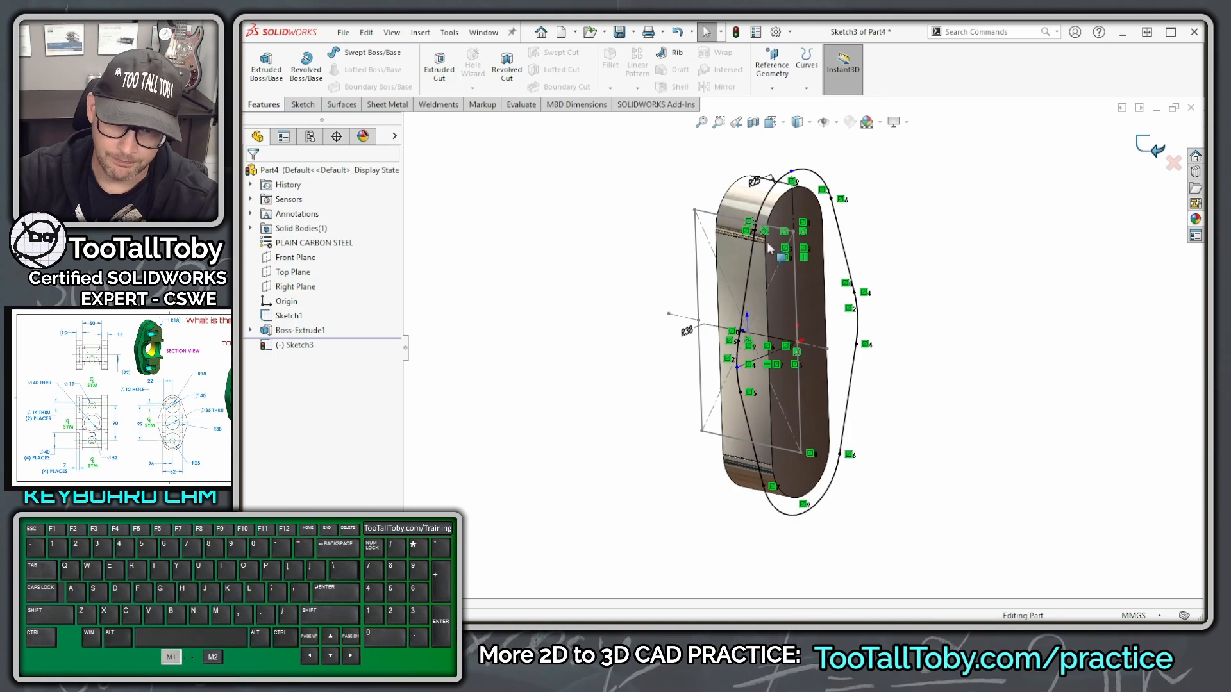
left_click(1149, 148)
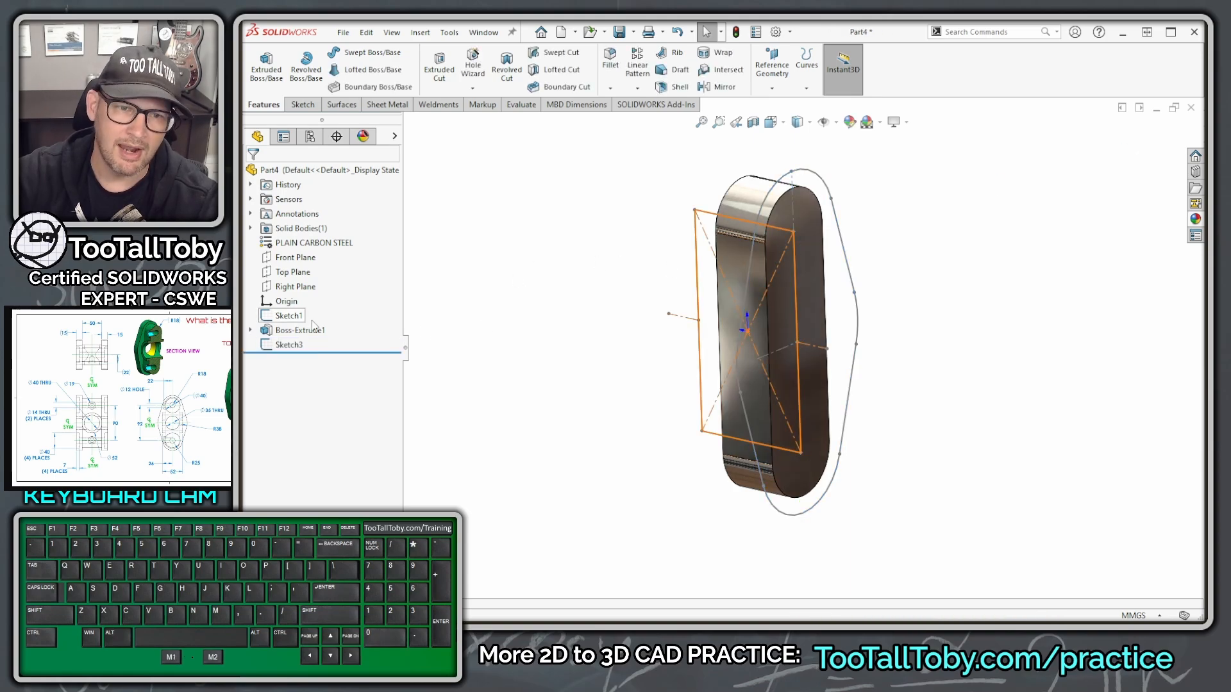
right_click(289, 324)
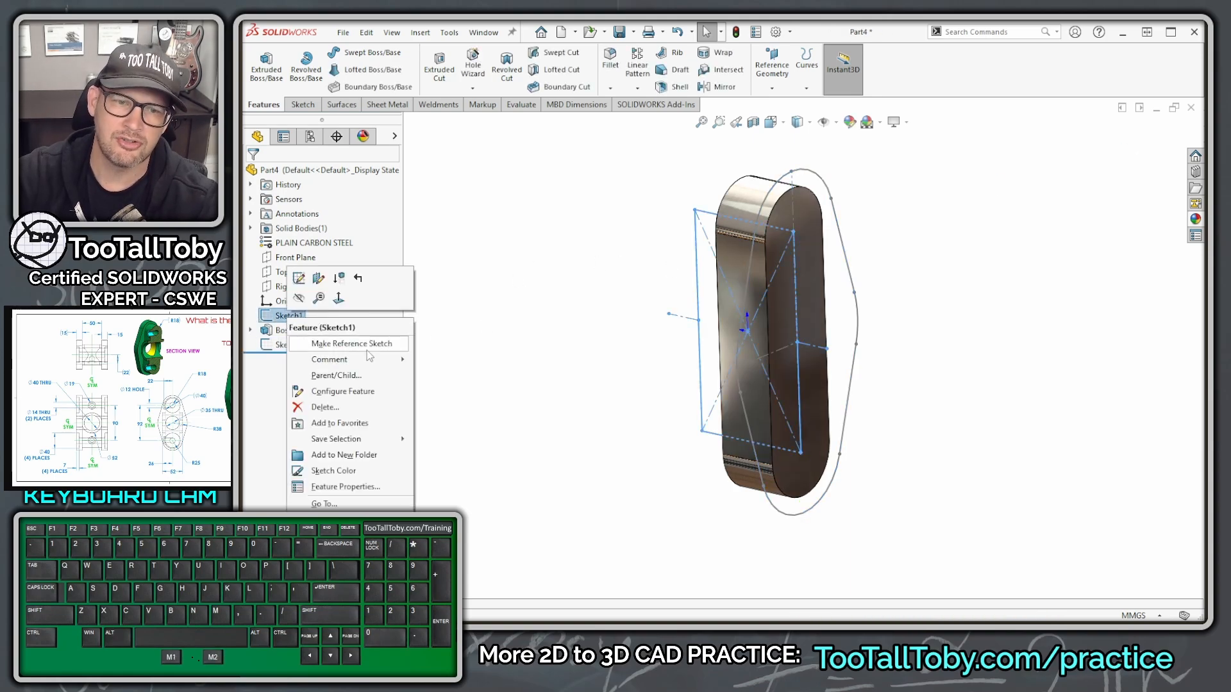
left_click(339, 470)
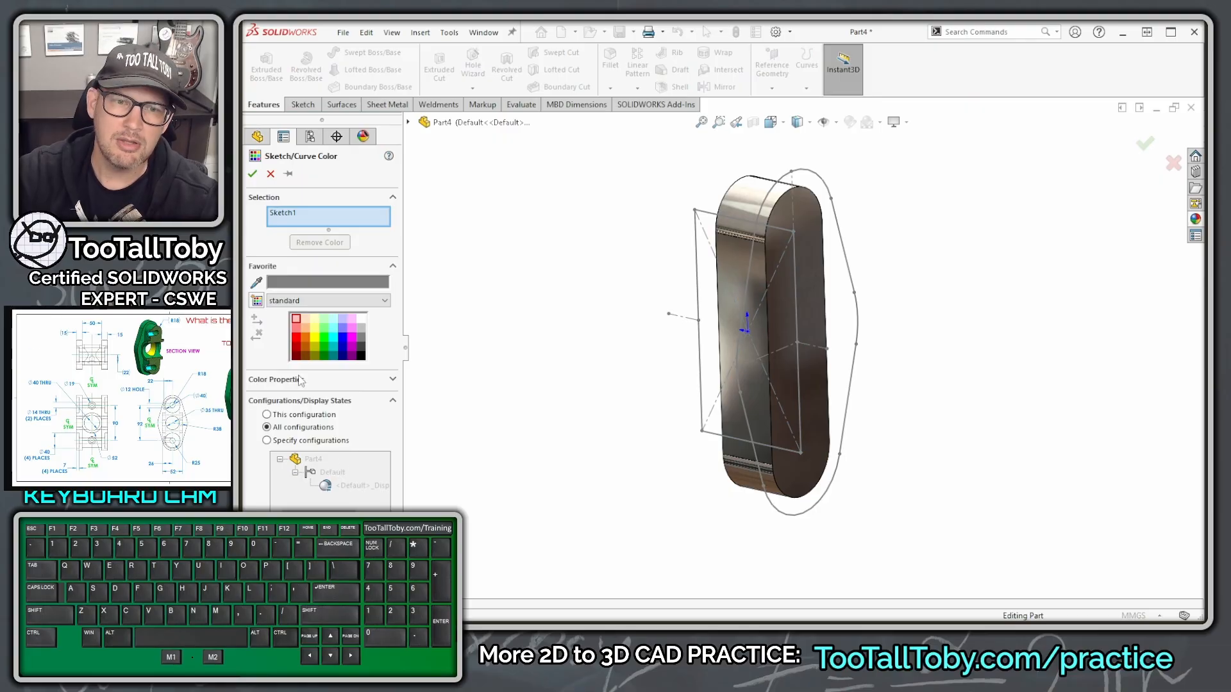
left_click(353, 338)
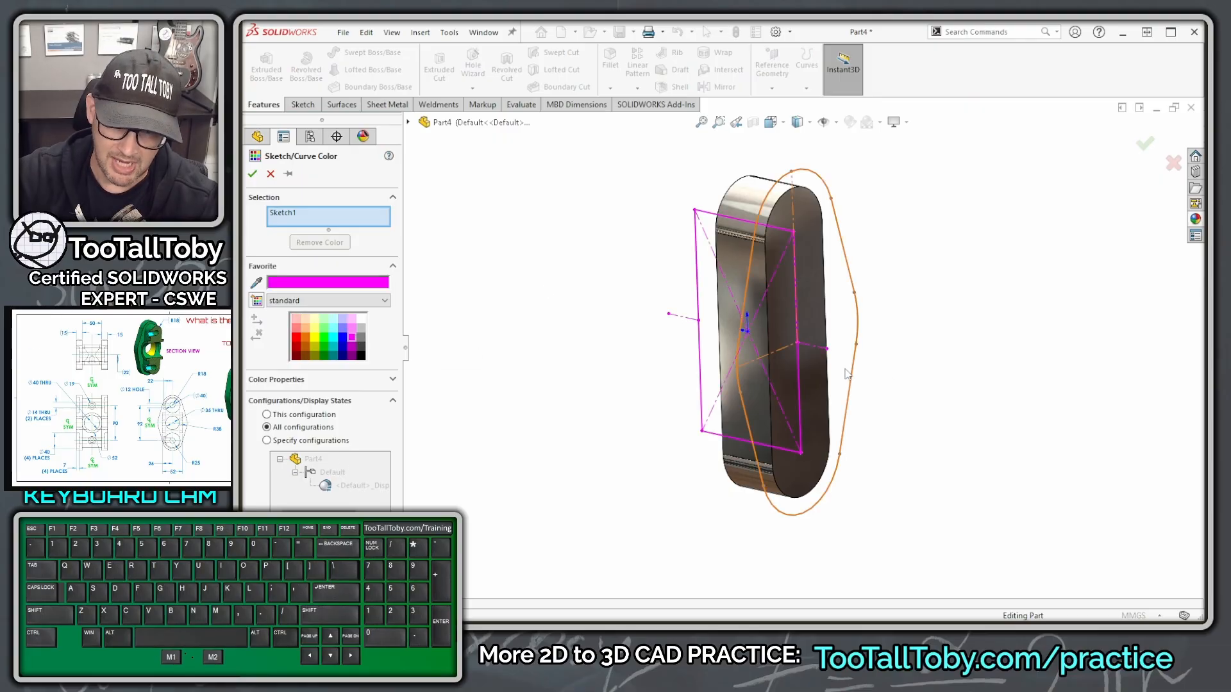
mouse_move(850, 375)
middle_mouse_down()
mouse_move(879, 335)
mouse_move(841, 360)
middle_mouse_up()
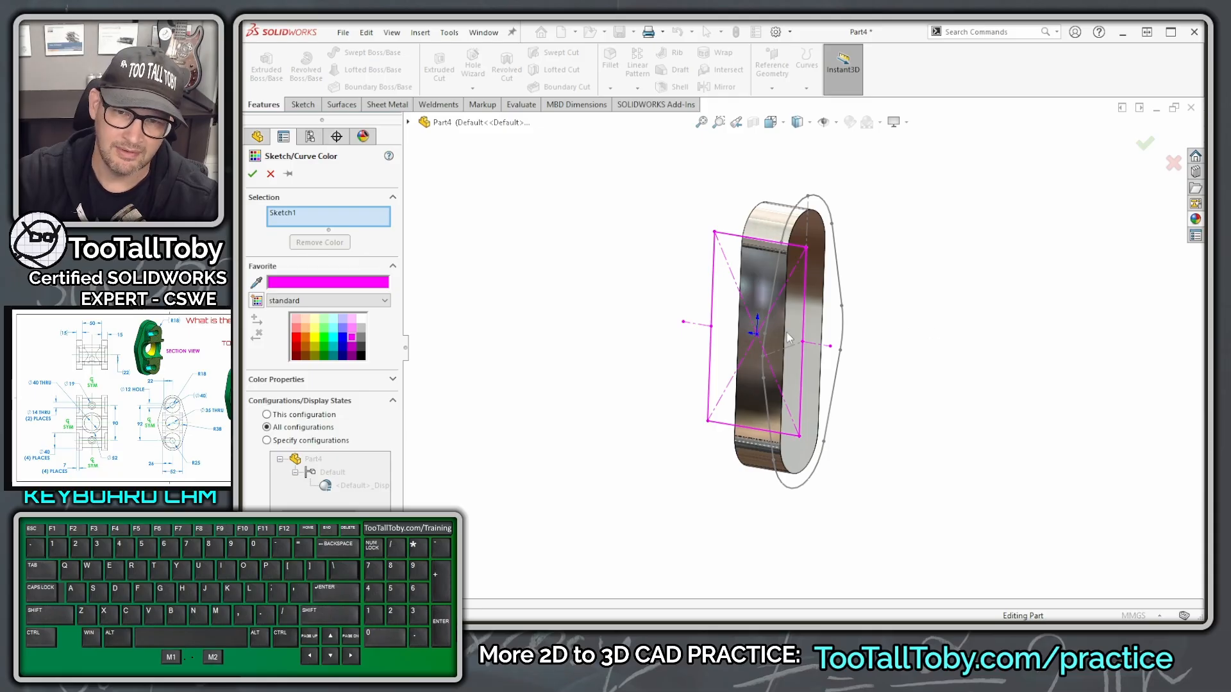
left_click(252, 174)
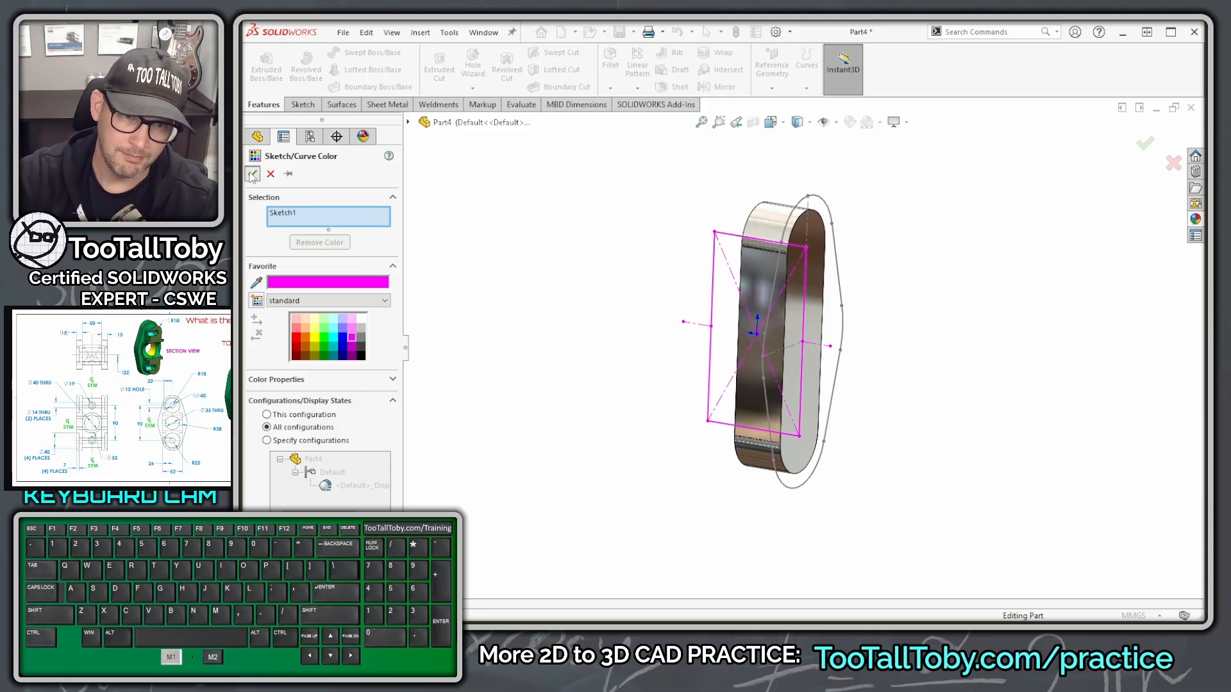
Reopen the flange outline sketch and extrude it up to the outer endpoint of Sketch1's horizontal construction line, using Up To Vertex.
left_click(288, 344)
left_click(299, 308)
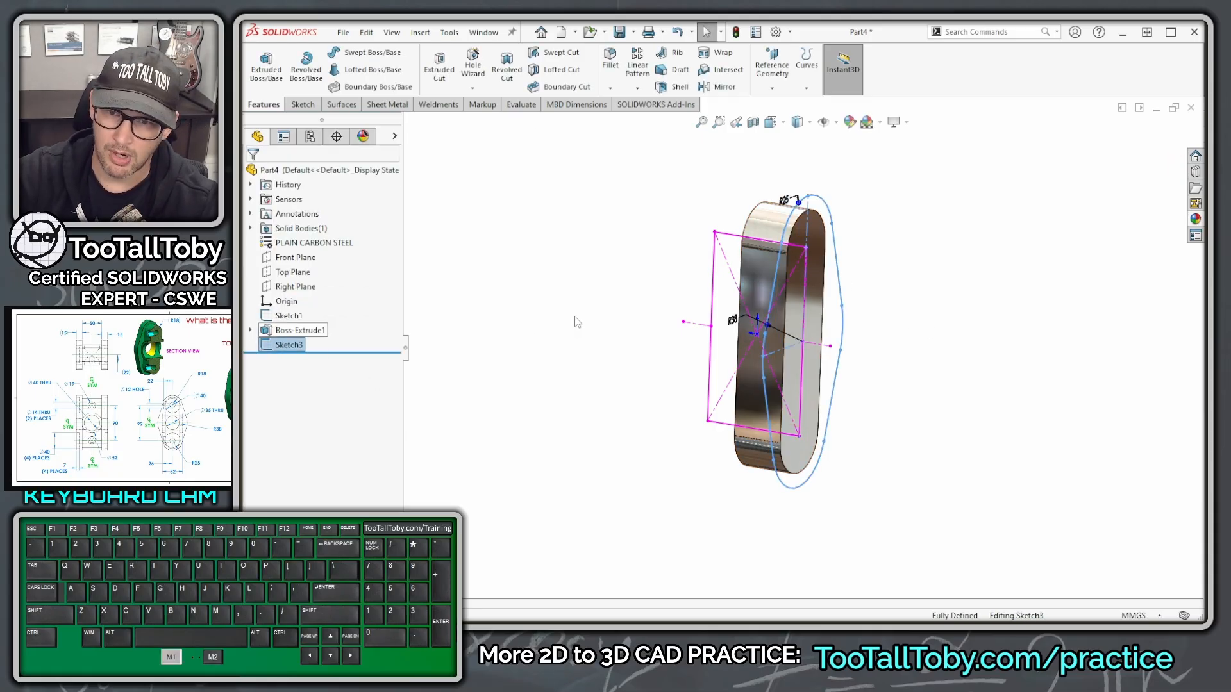
key("s")
left_click(679, 223)
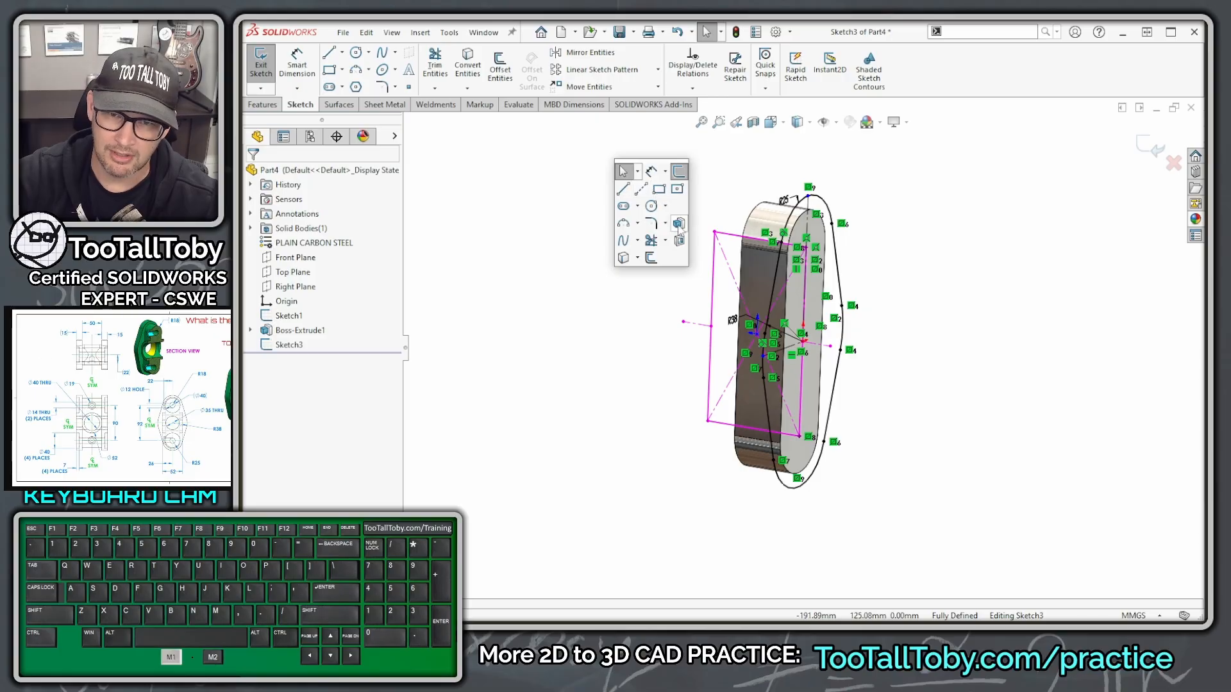
scroll(834, 365, "down", 4)
middle_click_drag(831, 359, 850, 373)
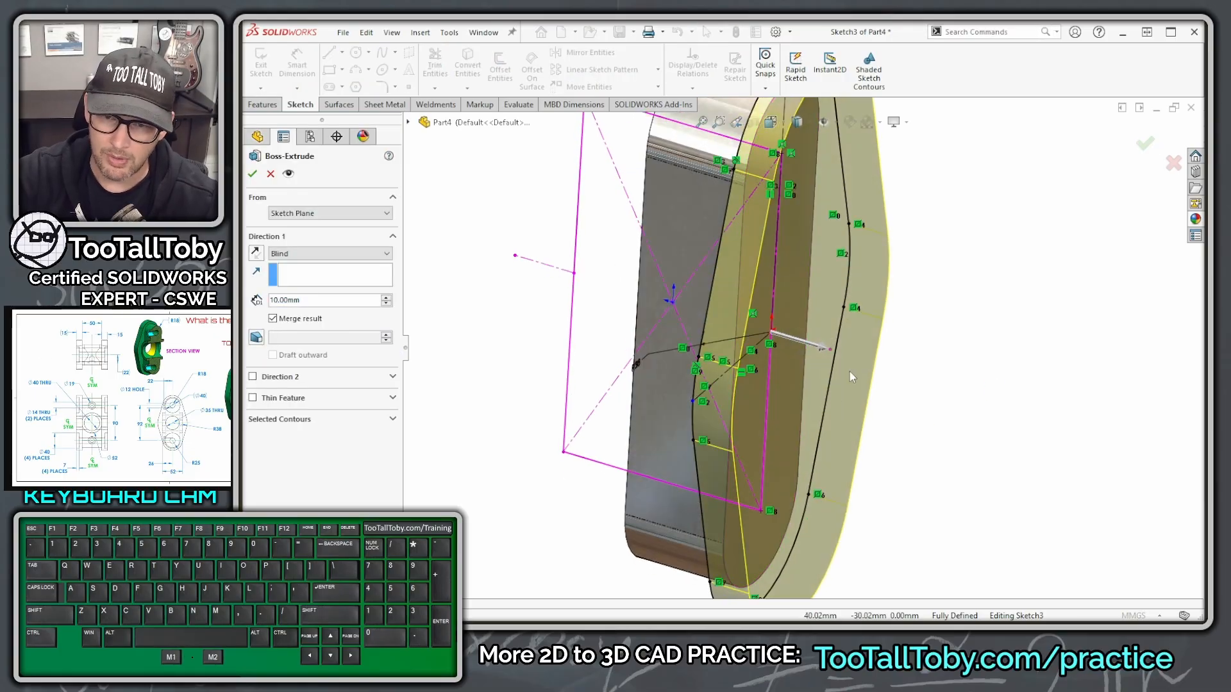
scroll(835, 352, "down", 5)
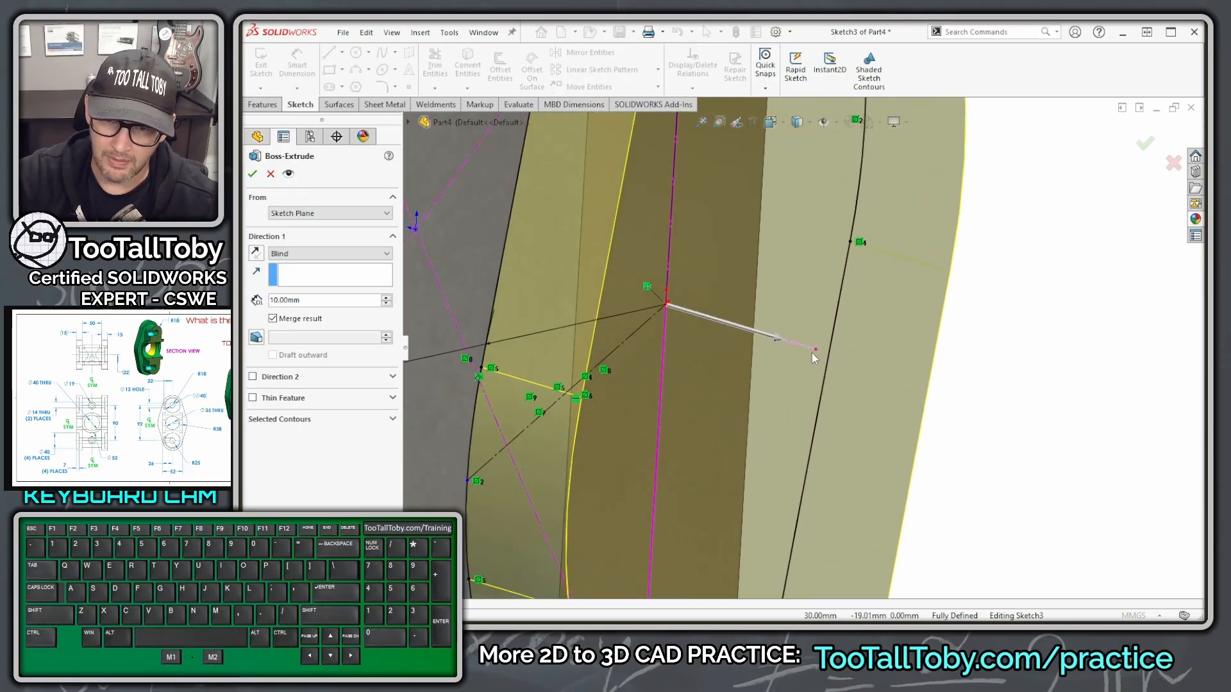
left_click(817, 350)
scroll(816, 350, "up", 9)
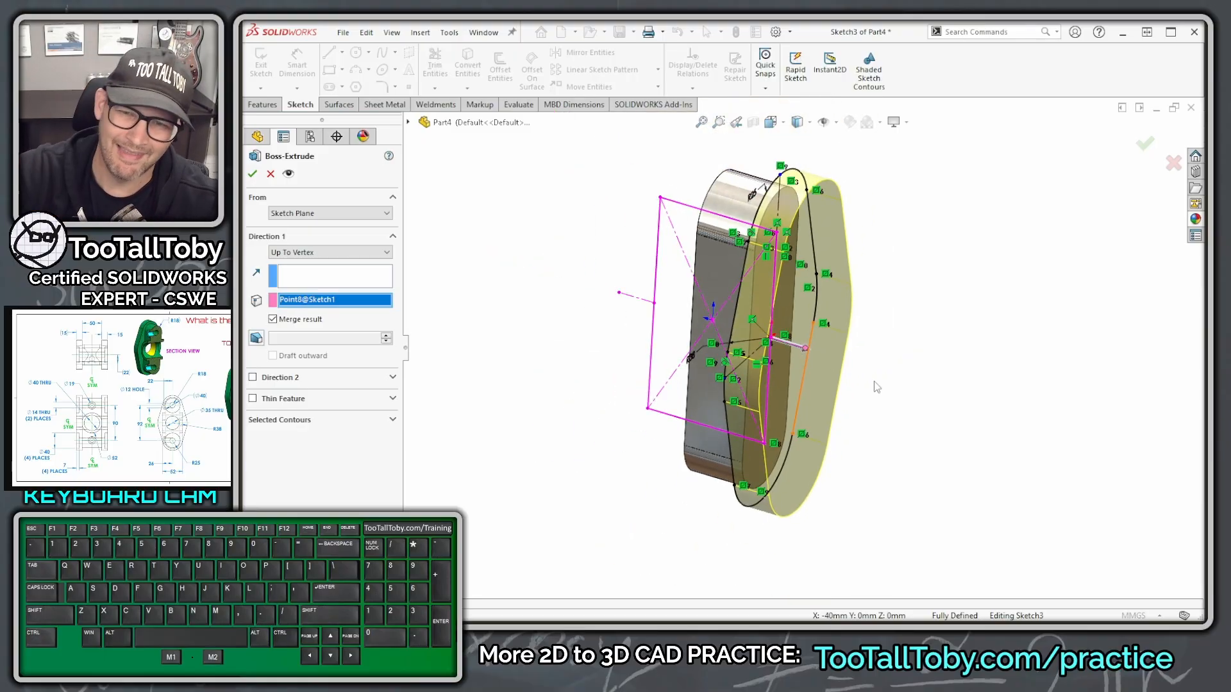
left_click(1143, 147)
Inspect the half body from the flange's opposite side and check the width and offset dimensions on the drawing's end view.
mouse_move(943, 402)
middle_mouse_down()
mouse_move(986, 374)
mouse_move(1035, 399)
mouse_move(964, 363)
mouse_move(786, 340)
mouse_move(673, 360)
mouse_move(841, 371)
mouse_move(720, 357)
mouse_move(667, 384)
mouse_move(681, 379)
middle_mouse_up()
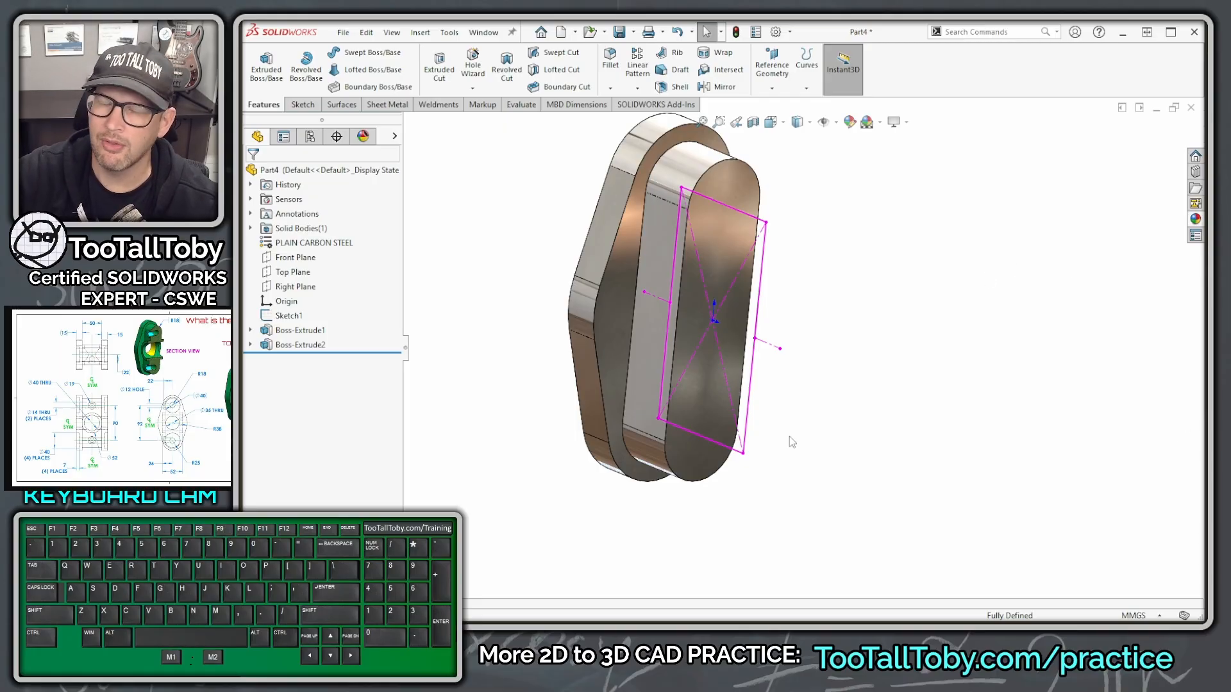
middle_click_drag(939, 307, 838, 412)
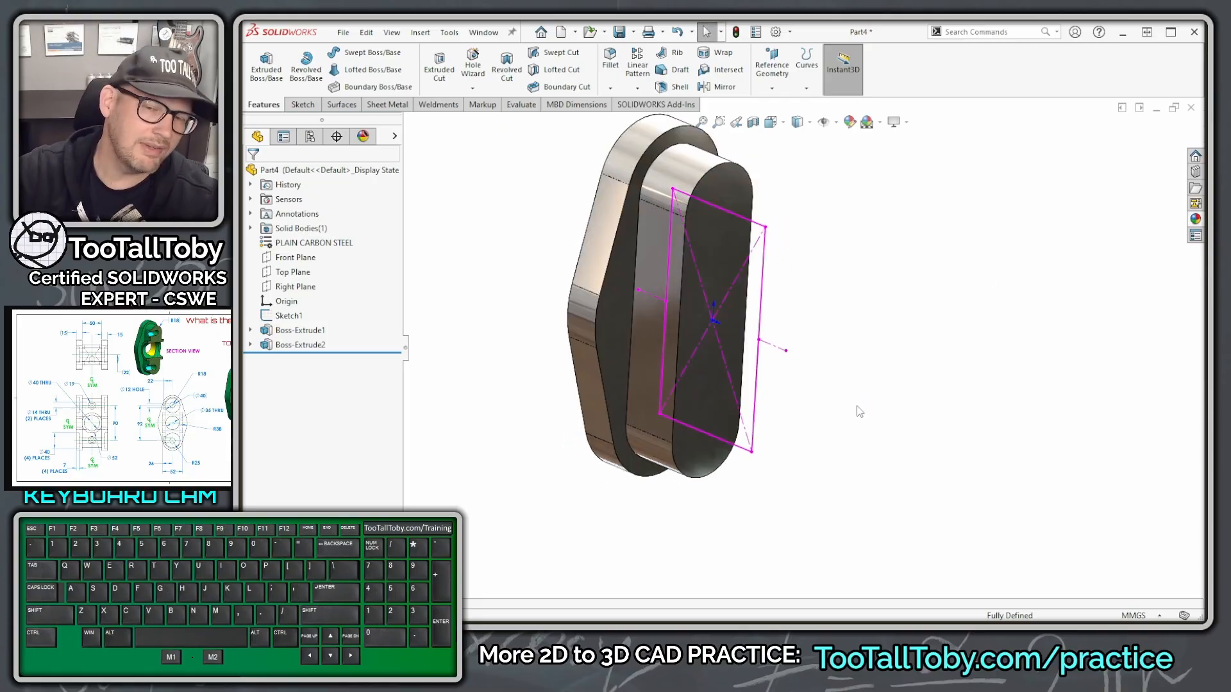
mouse_move(930, 472)
middle_mouse_down()
mouse_move(915, 456)
mouse_move(868, 456)
mouse_move(917, 459)
mouse_move(907, 447)
mouse_move(918, 462)
middle_mouse_up()
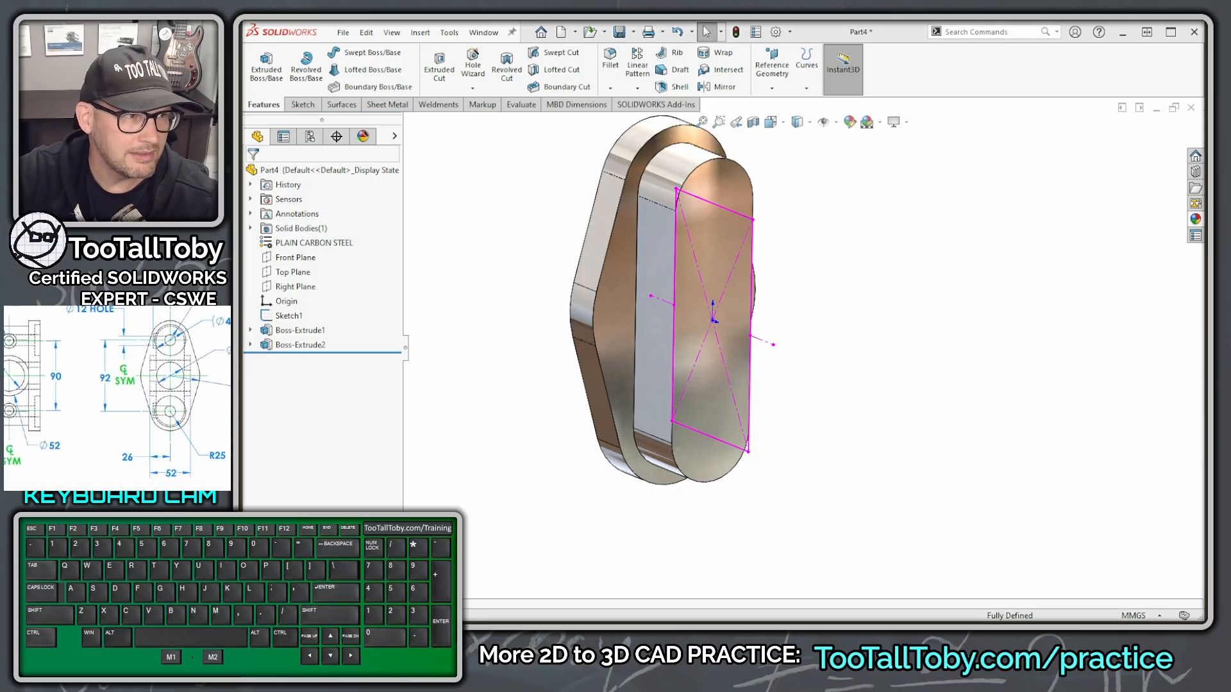
left_click_drag(120, 462, 159, 464)
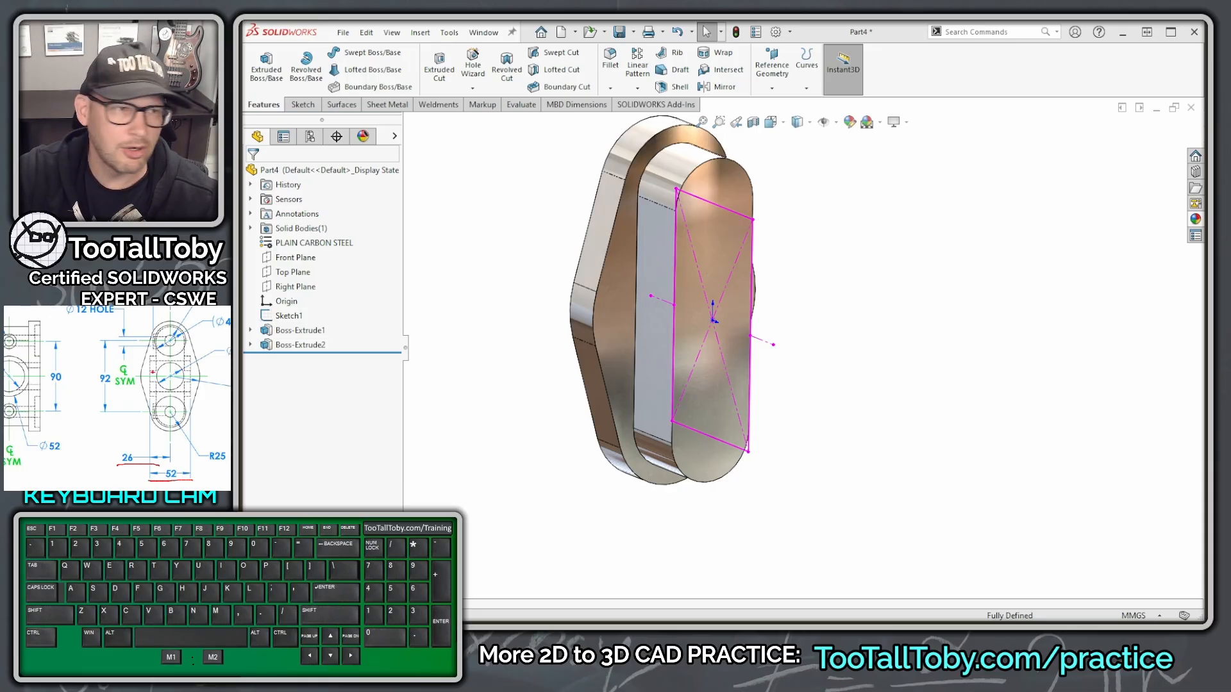
right_click_drag(153, 371, 172, 463)
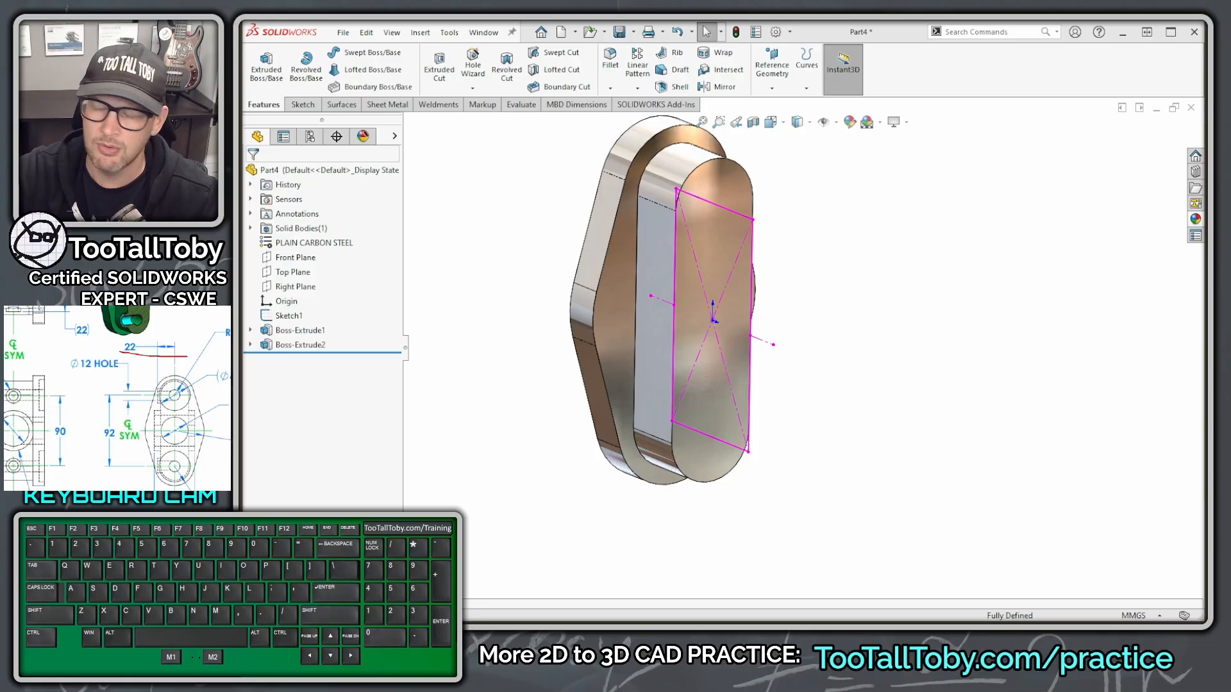
key("alt+1")
key("alt+1")
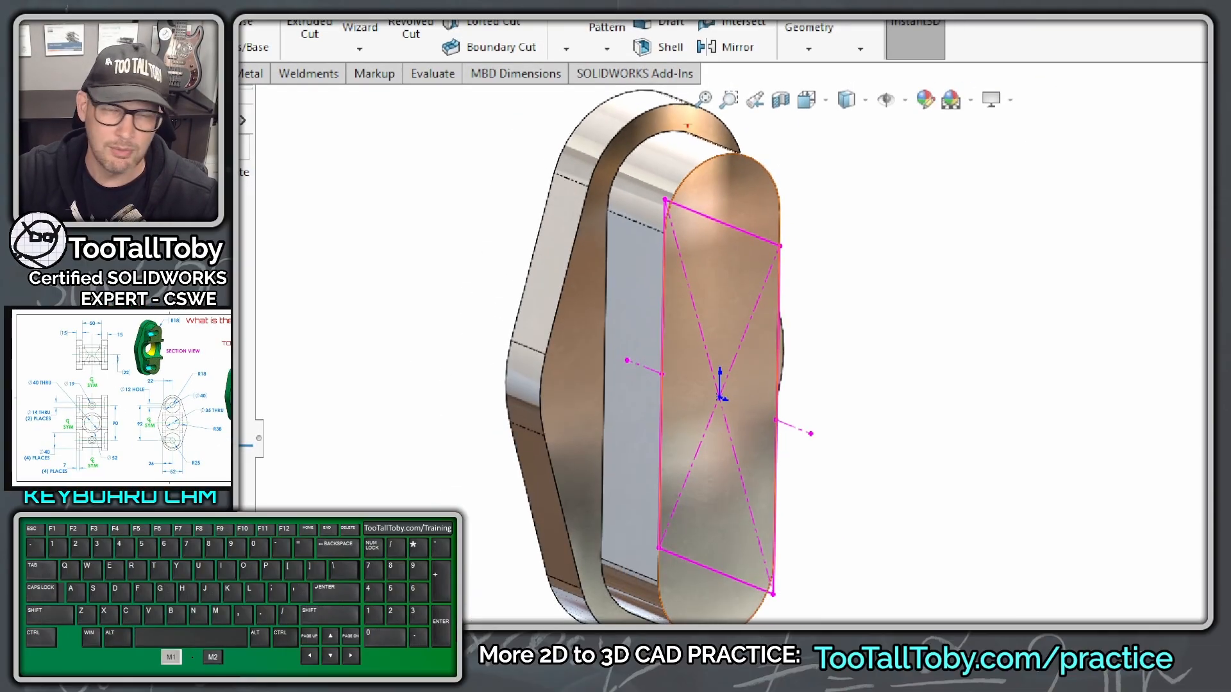
mouse_move(671, 99)
left_mouse_down()
mouse_move(720, 398)
mouse_move(710, 621)
left_mouse_up()
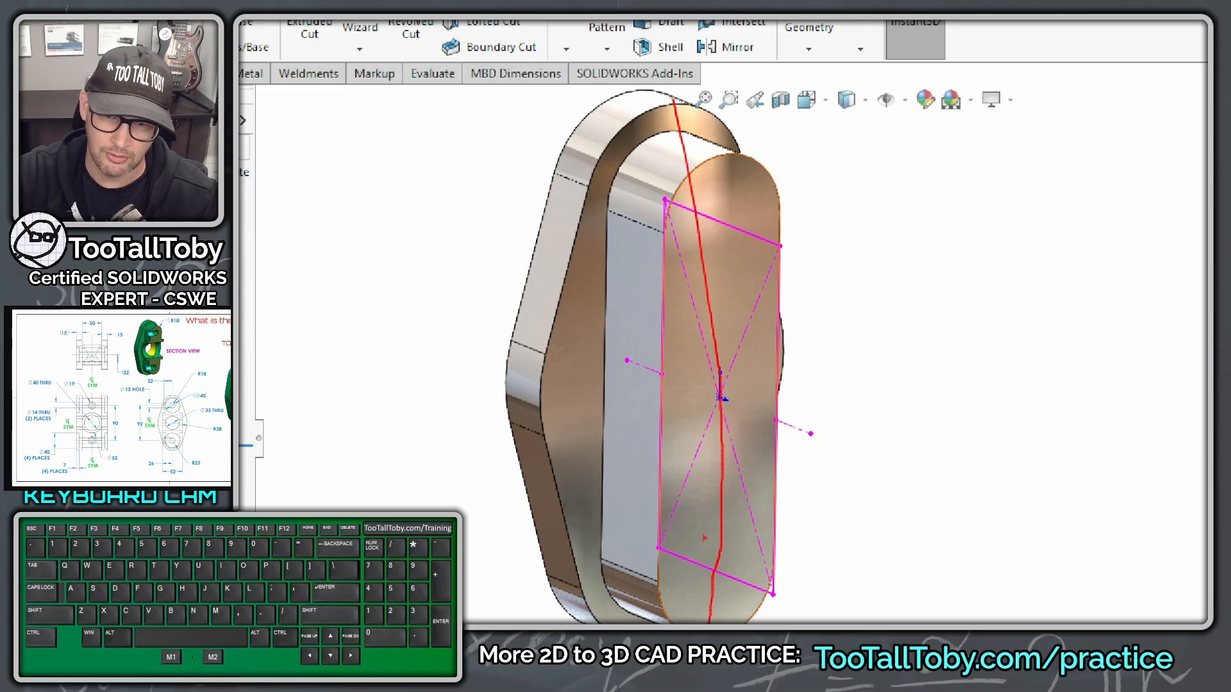
key("alt+1")
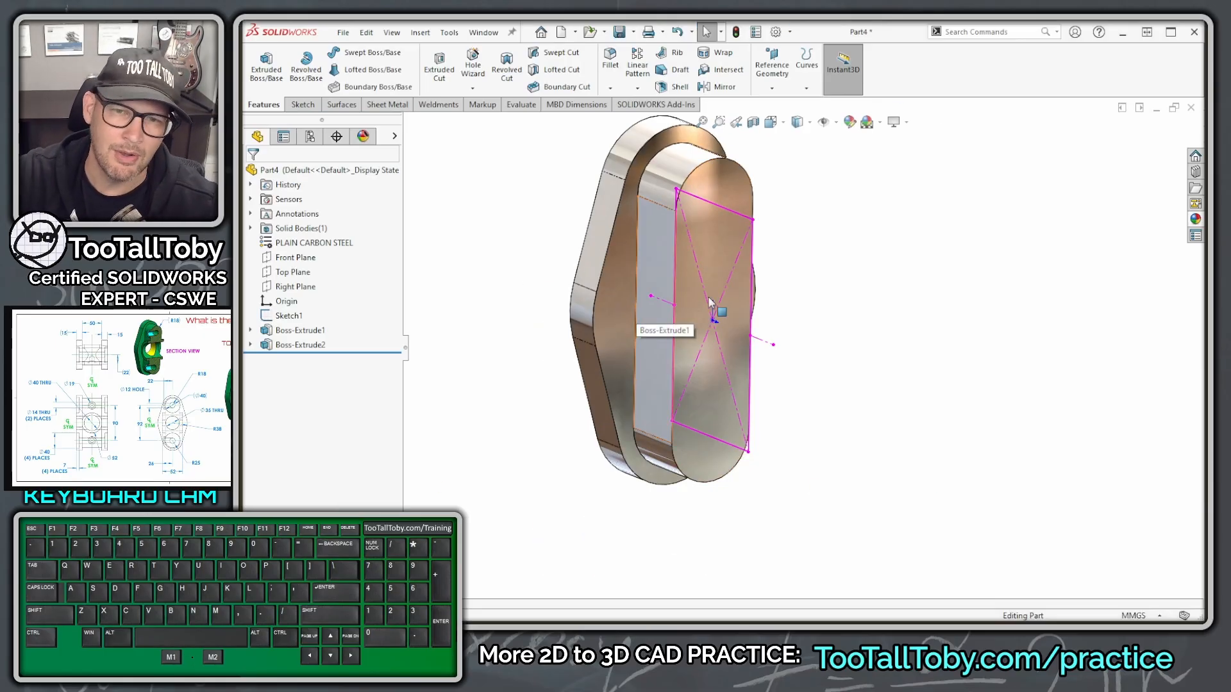
Start a sketch on the Front Plane and draw a 52 mm diameter circle centred on the origin.
left_click(294, 258)
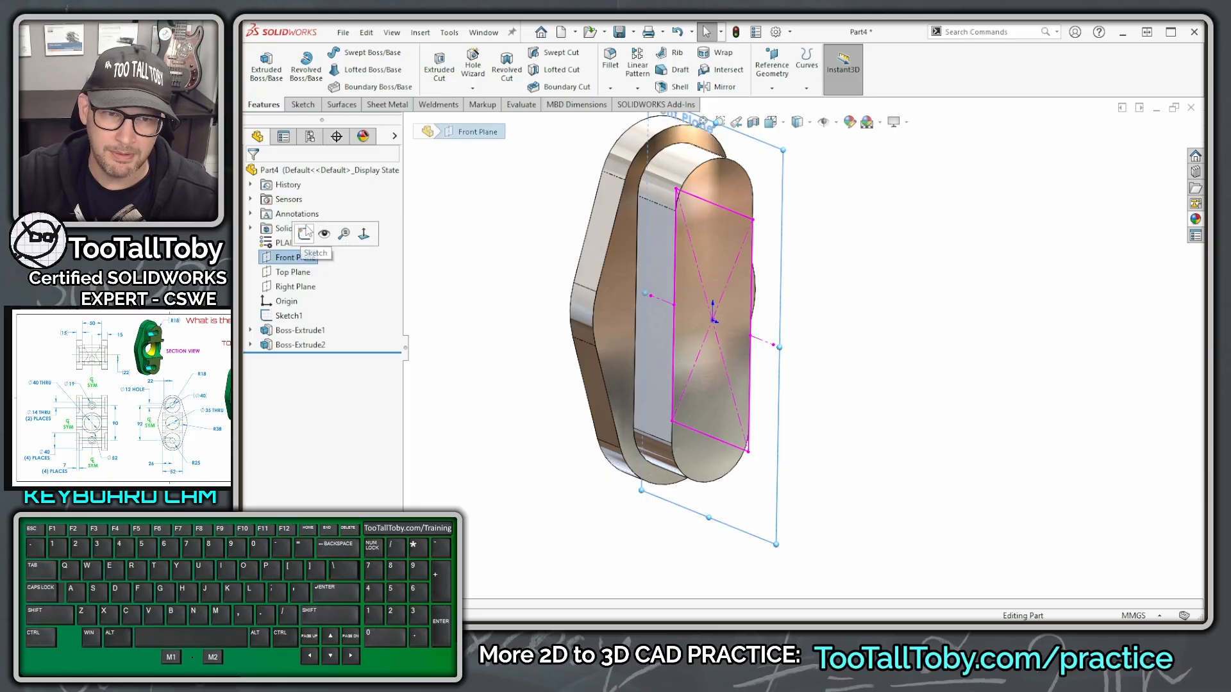
left_click(305, 234)
key("ctrl+8")
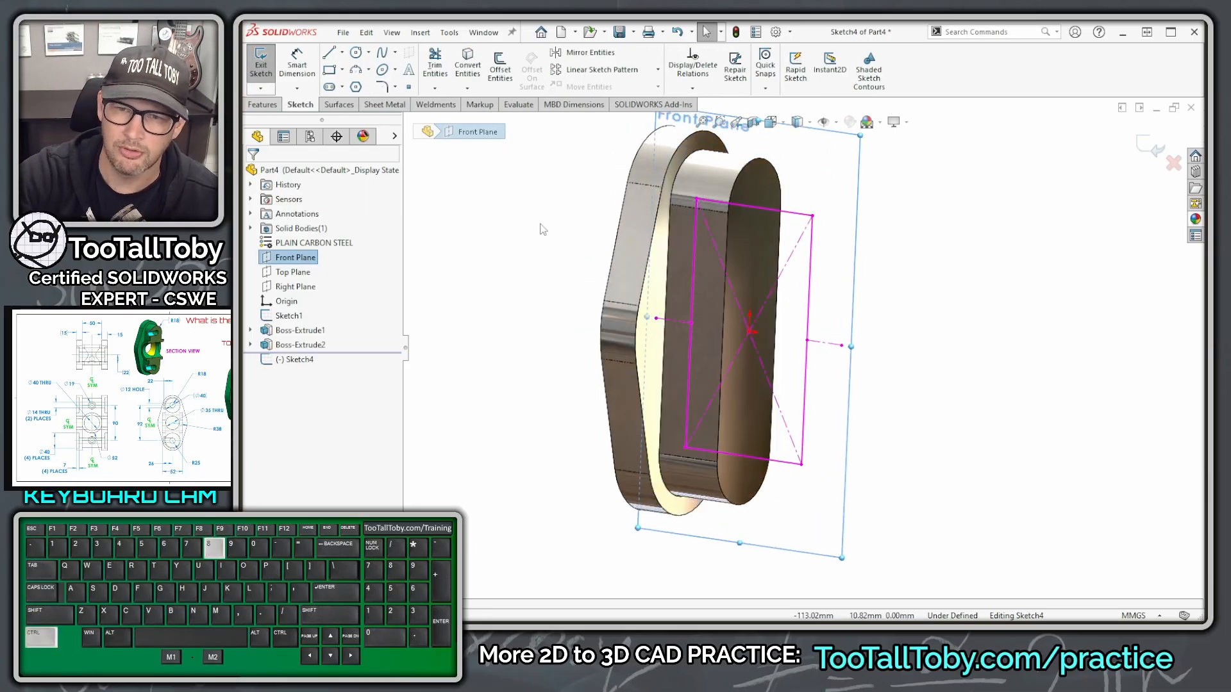
key("s")
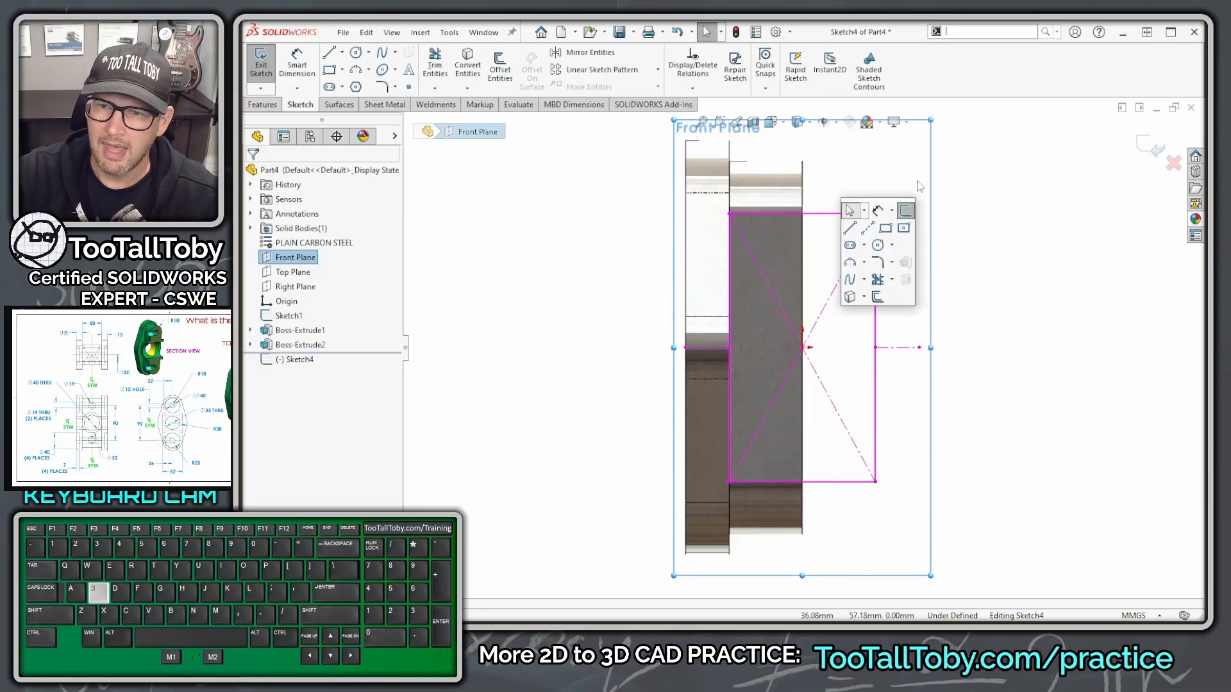
left_click(849, 212)
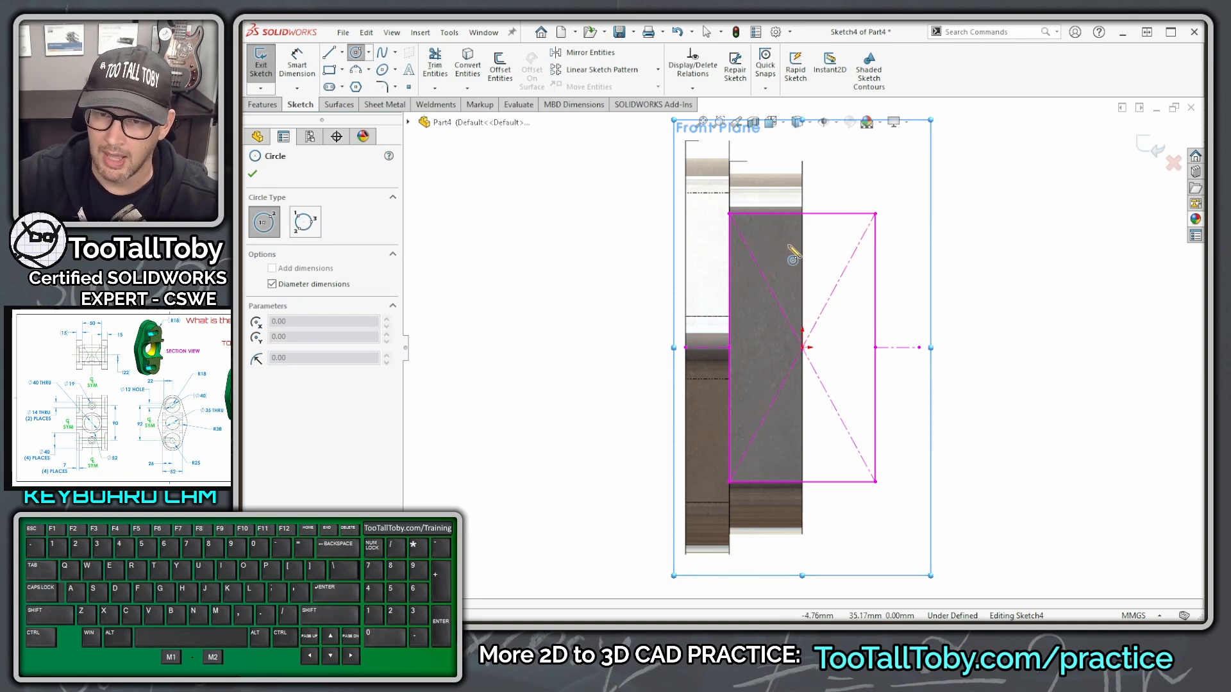
left_click(802, 347)
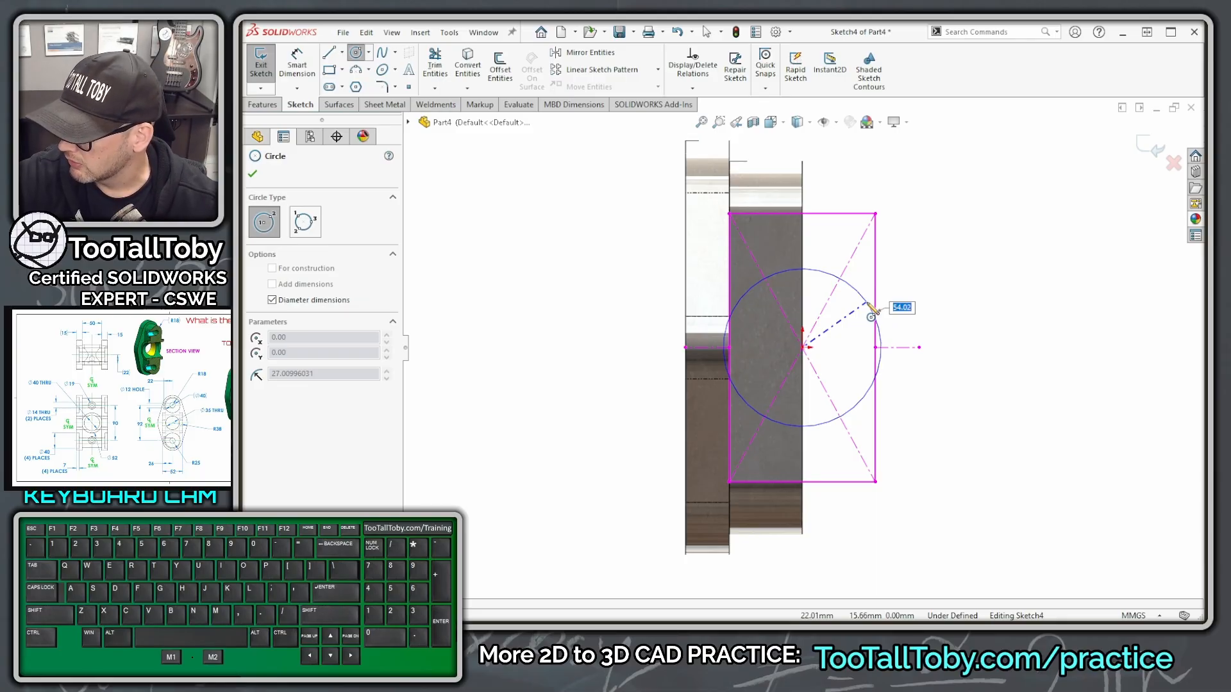
type("52")
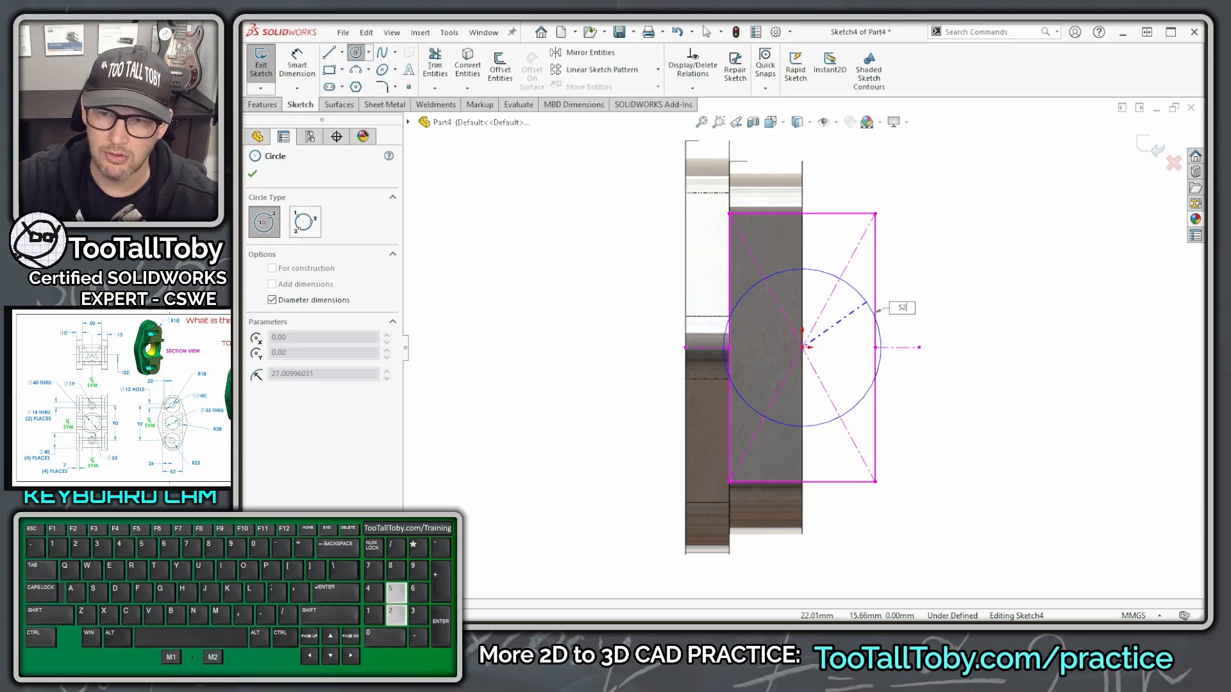
key("Return")
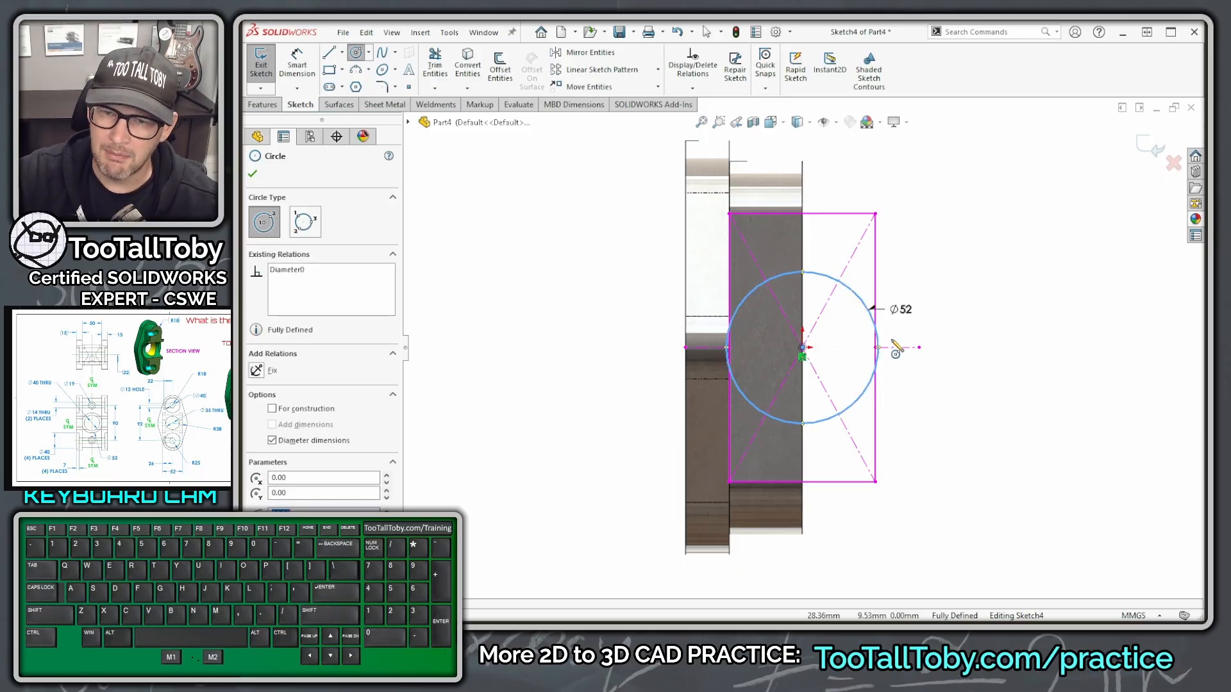
Draw a vertical line through the circle's centre, connecting its upper and lower quadrant points.
key("s")
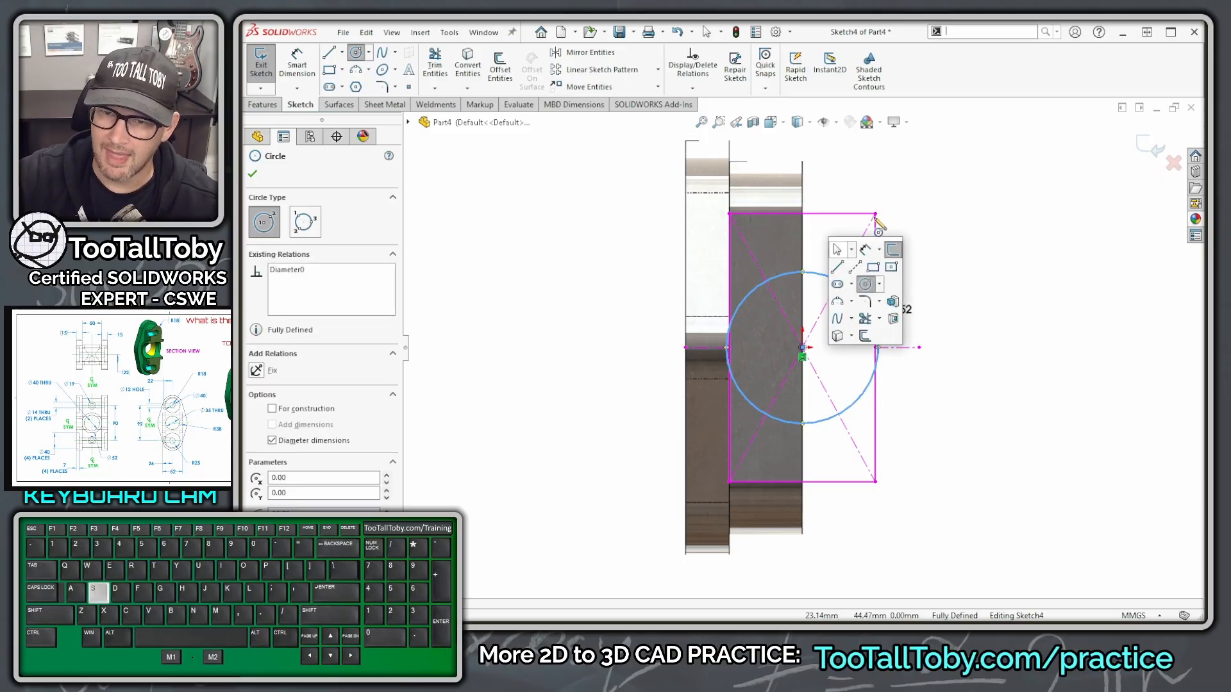
left_click(837, 267)
left_click(803, 272)
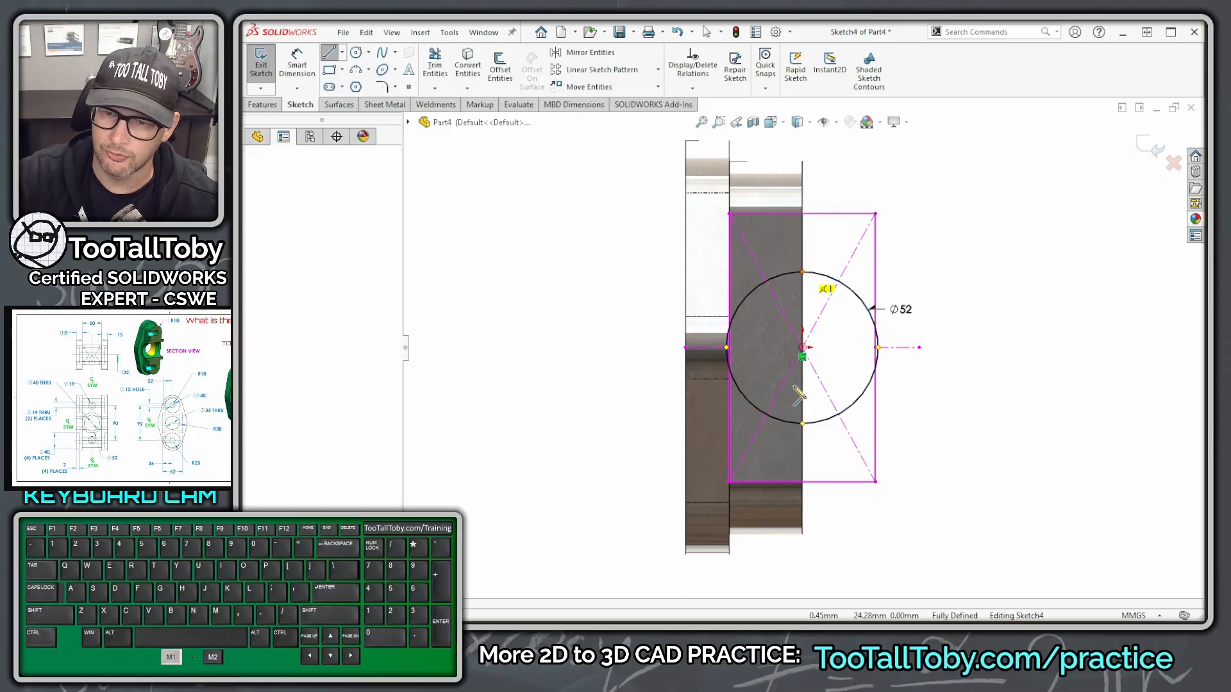
left_click(802, 422)
scroll(771, 331, "up", 2)
right_click(773, 332)
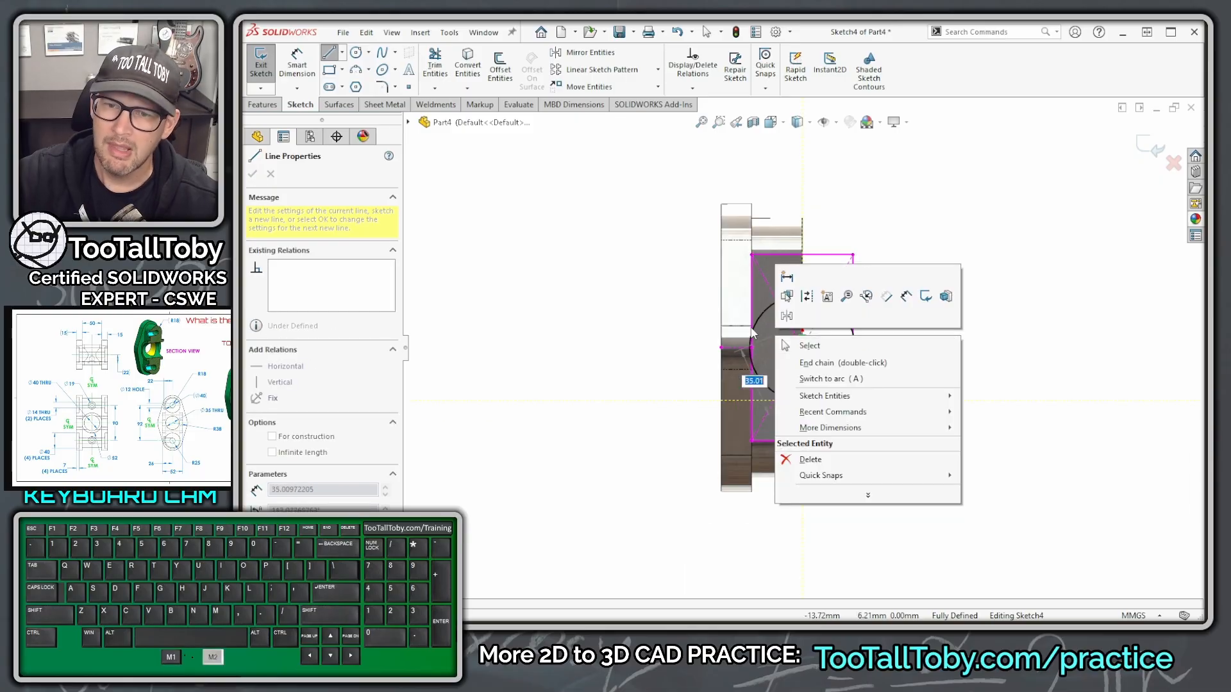
key("Escape")
key("Escape")
middle_click_drag(784, 410, 734, 451)
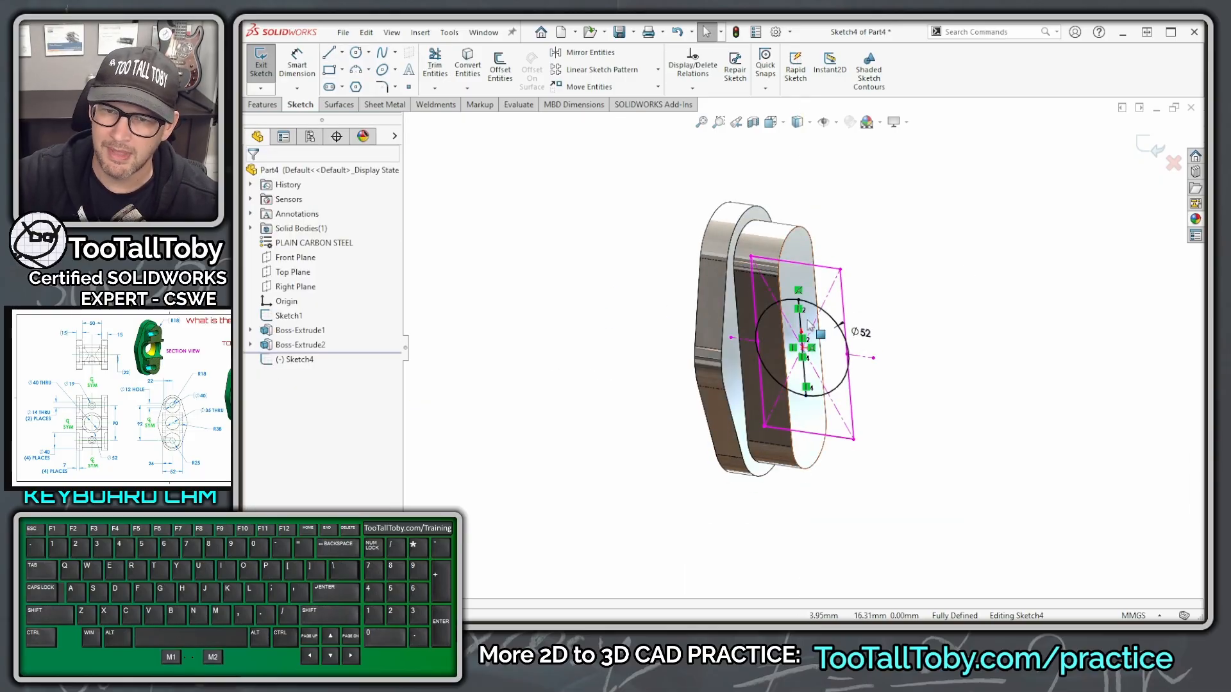
left_click(835, 389)
scroll(844, 377, "down", 3)
key("alt+1")
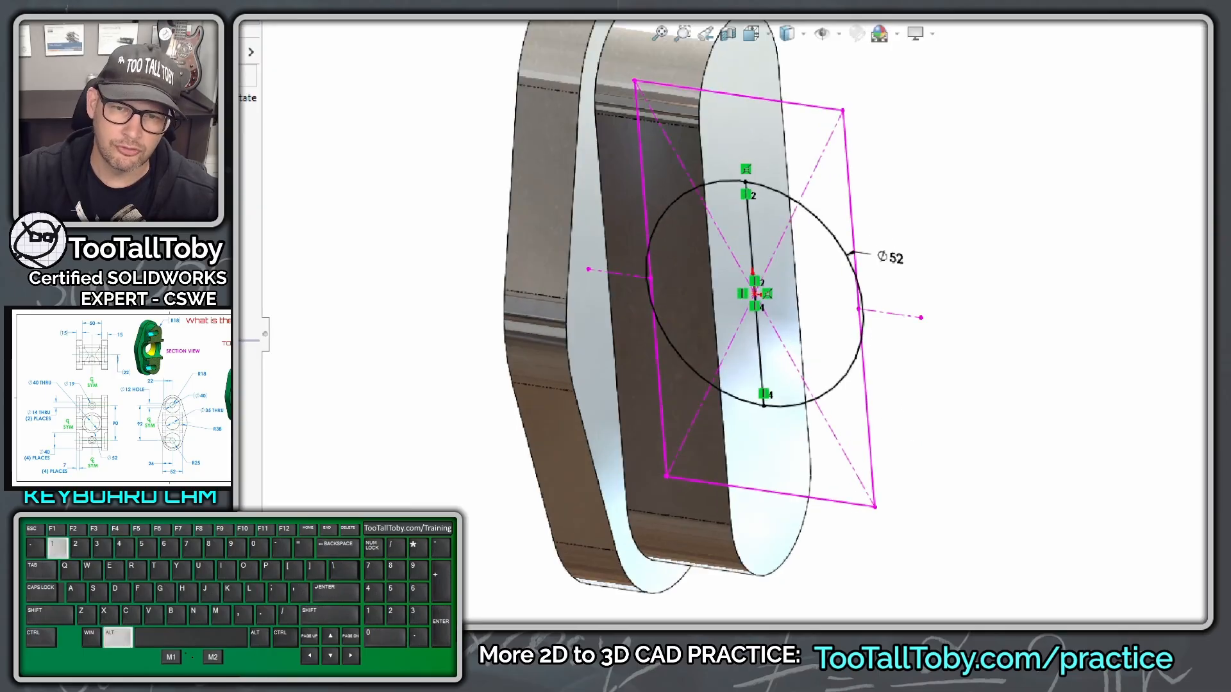
left_click(663, 223)
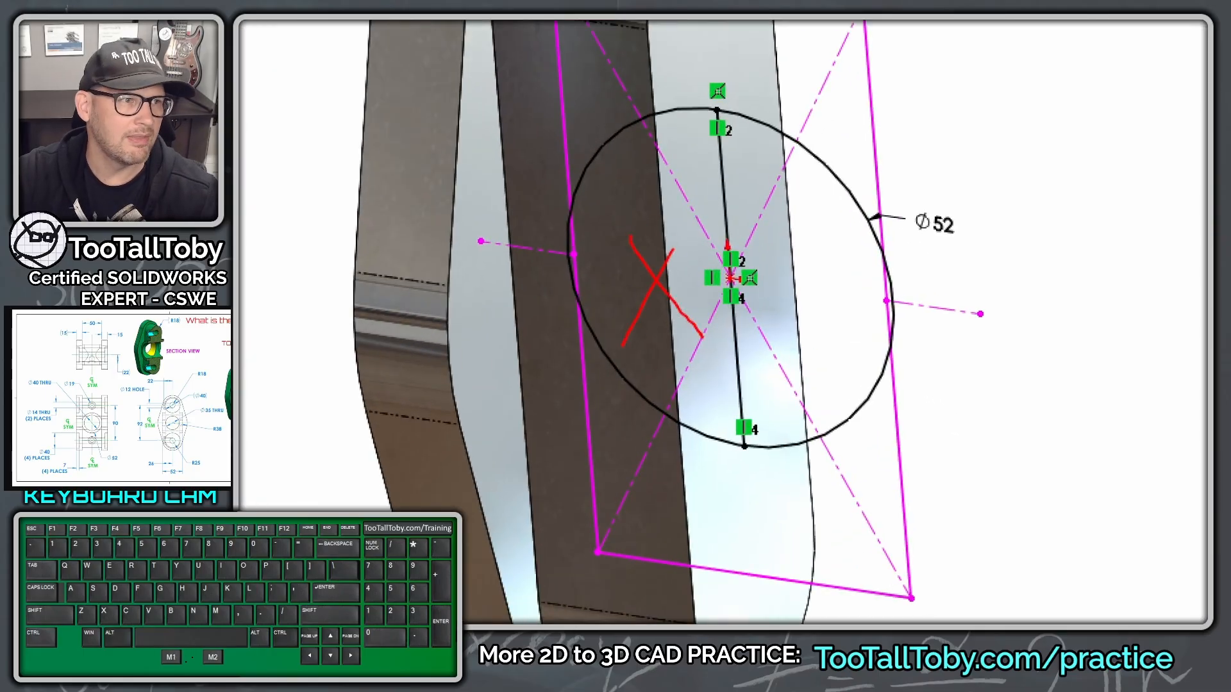
key("alt+1")
left_click(902, 201)
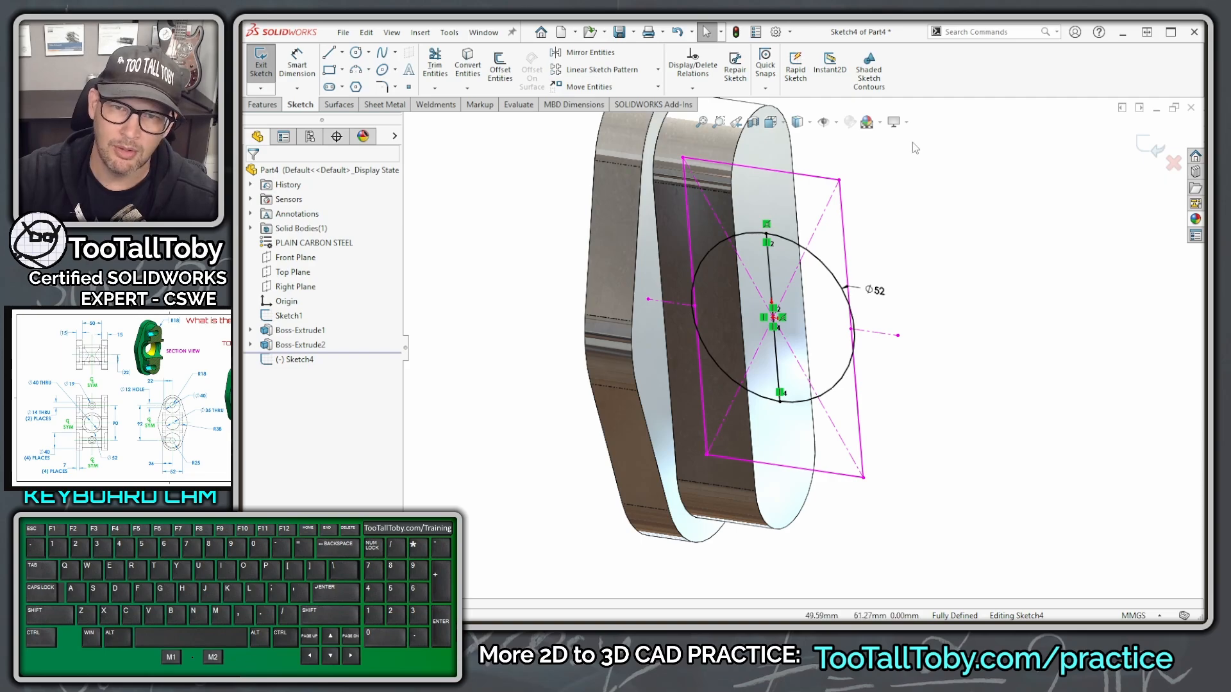
Power trim the half of the circle facing away from the flange, keeping the trimmed entities as construction geometry.
left_click(438, 75)
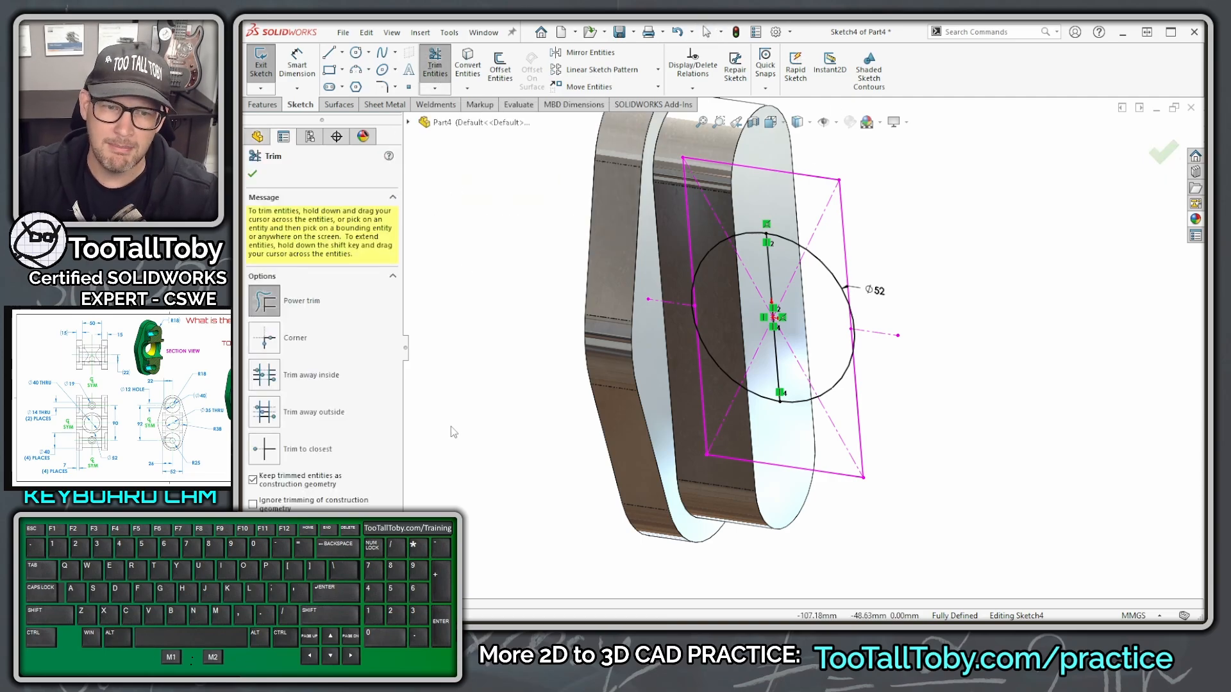
key("alt+1")
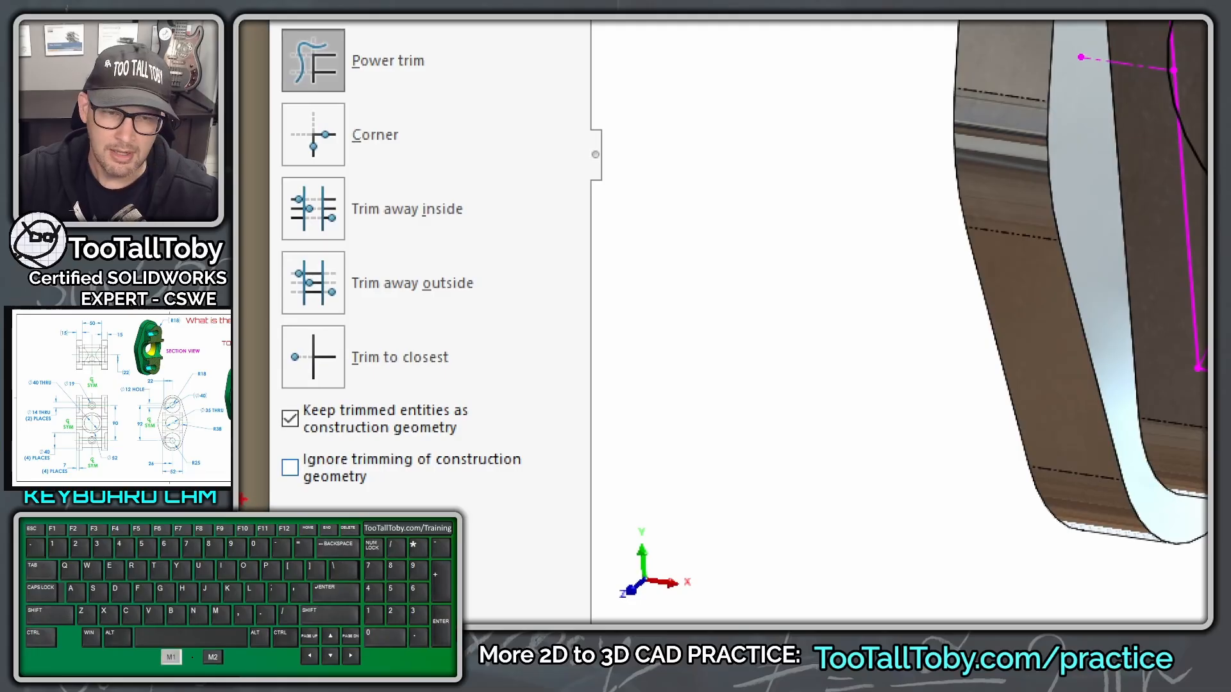
mouse_move(256, 445)
left_mouse_down()
mouse_move(457, 447)
mouse_move(372, 375)
left_mouse_up()
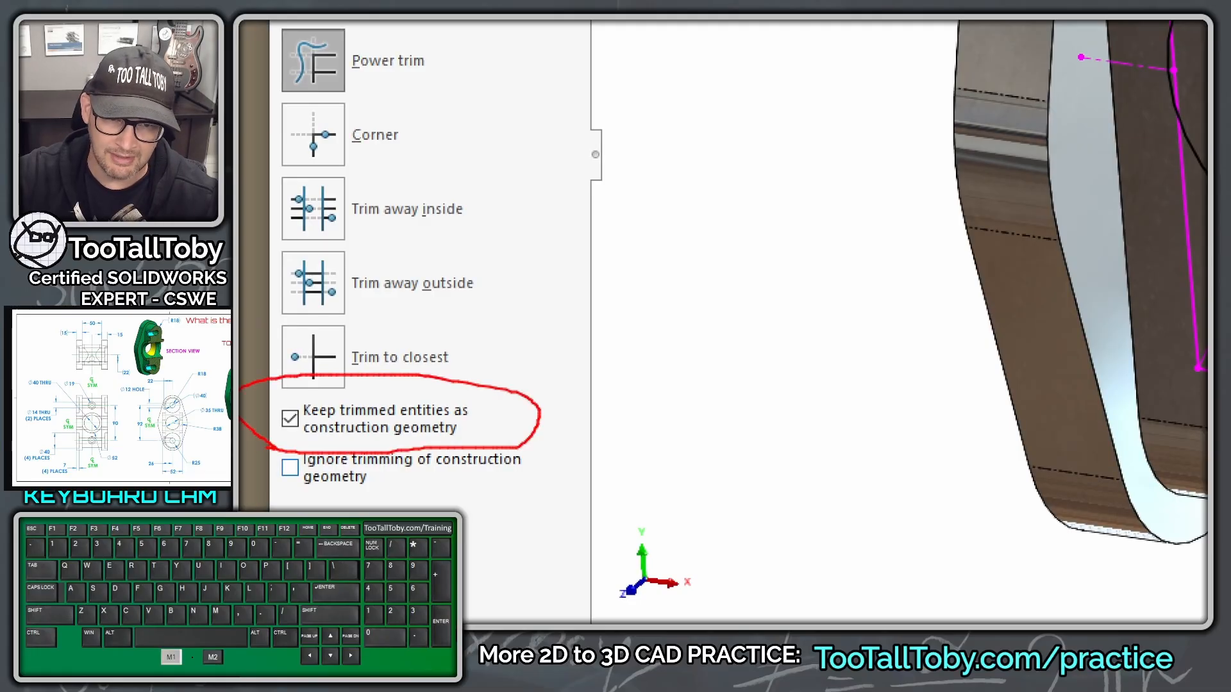
key("alt+1")
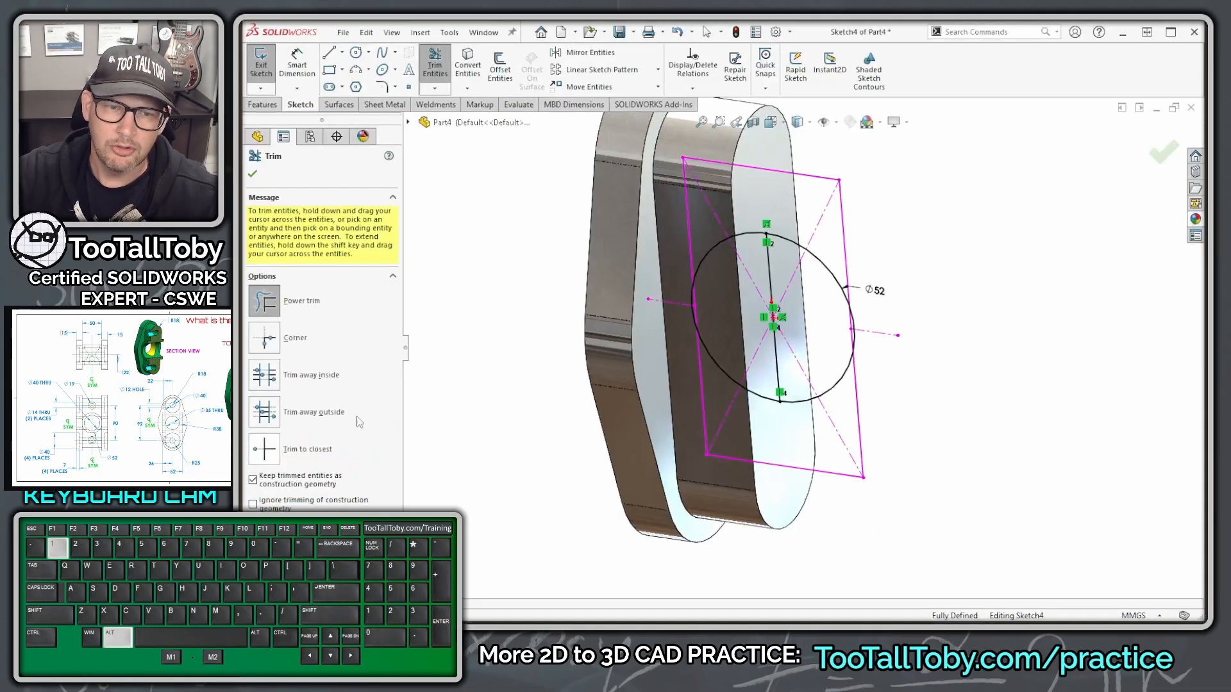
left_click_drag(893, 218, 836, 311)
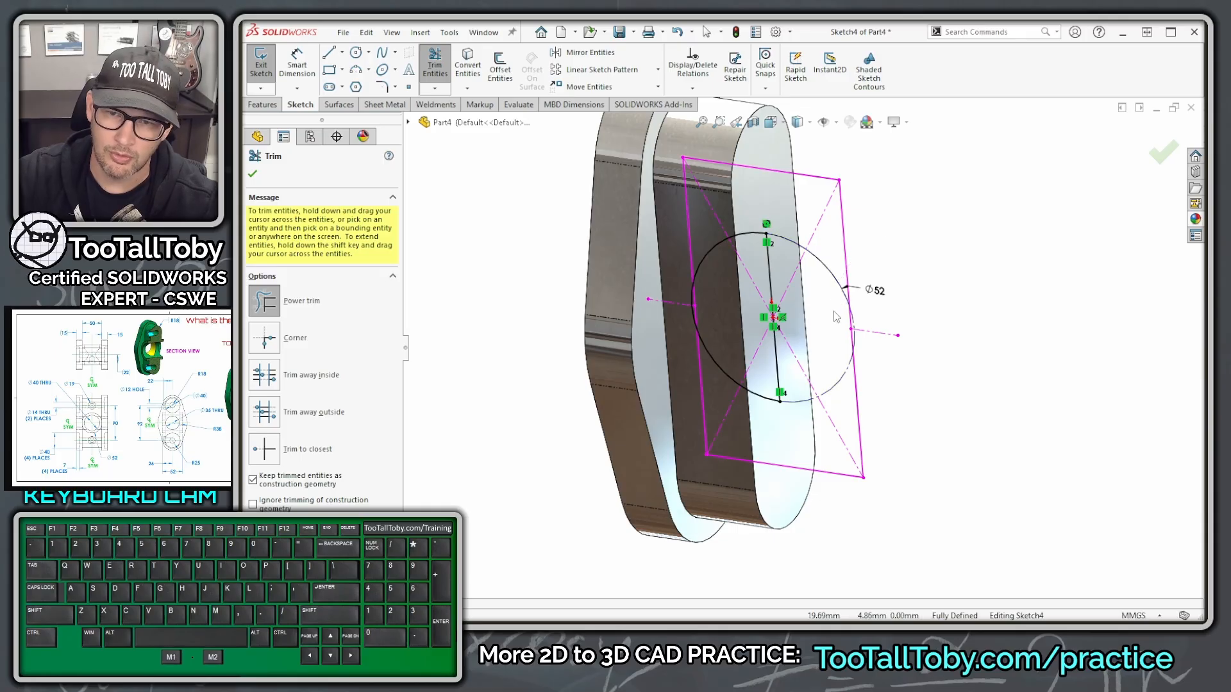
key("alt+1")
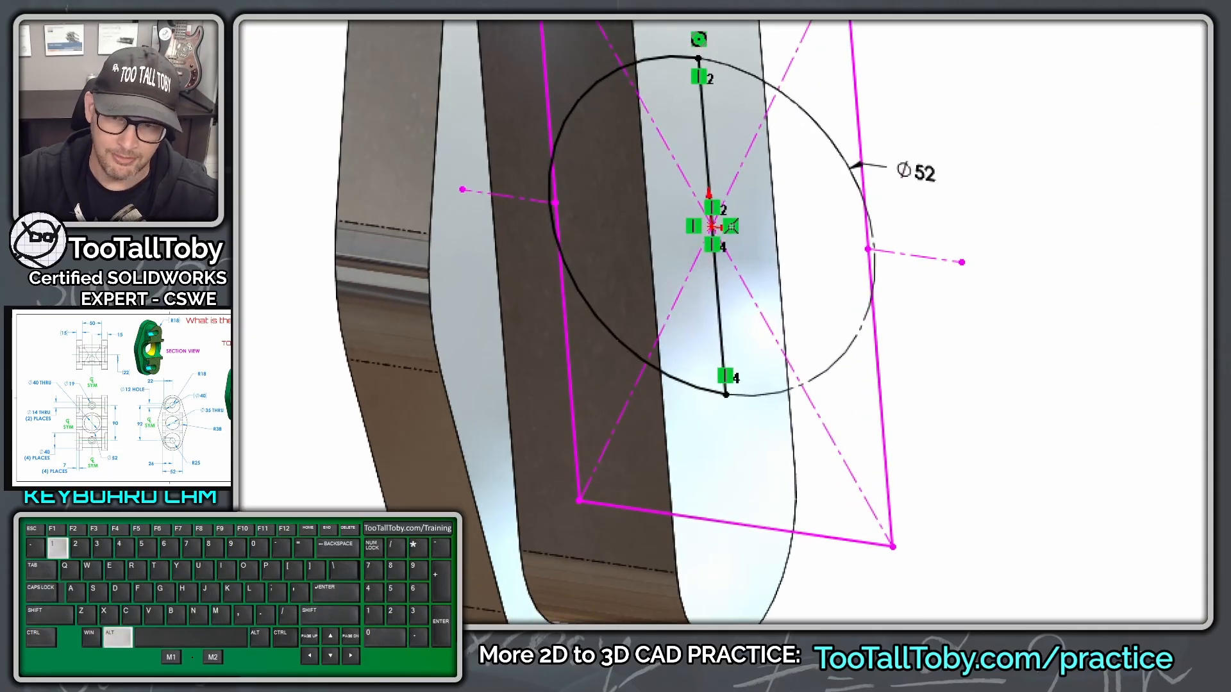
left_click(835, 412)
left_click_drag(833, 380, 880, 463, "ctrl+shift")
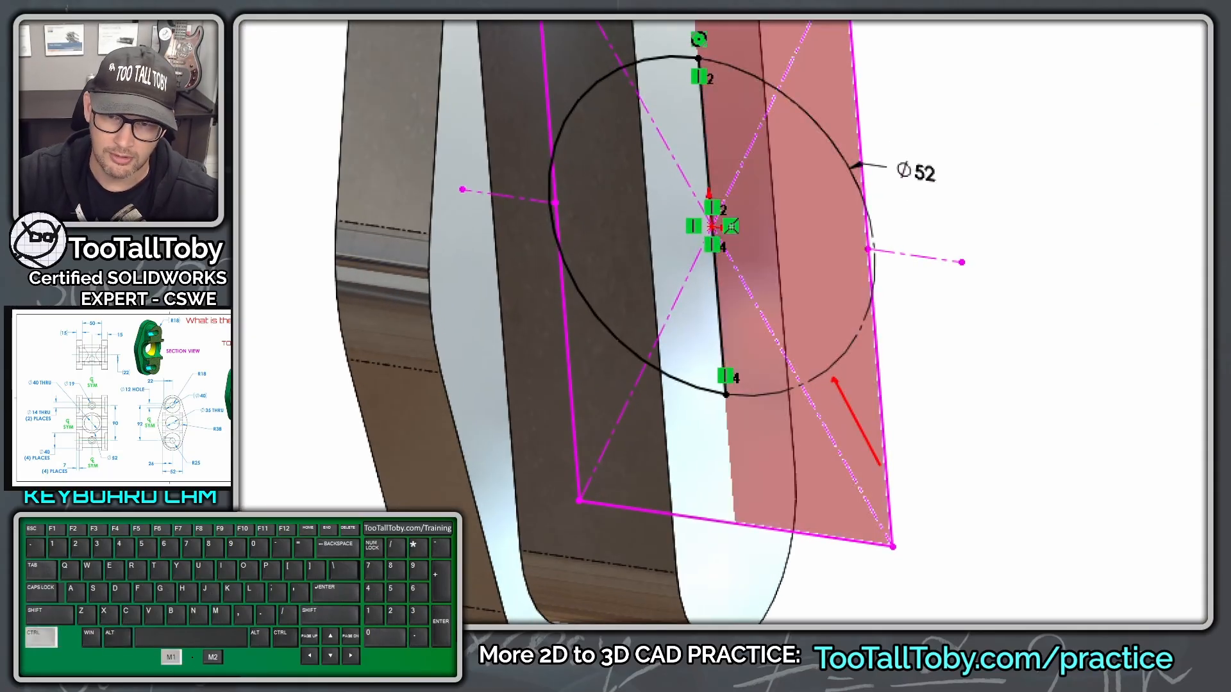
key("alt+1")
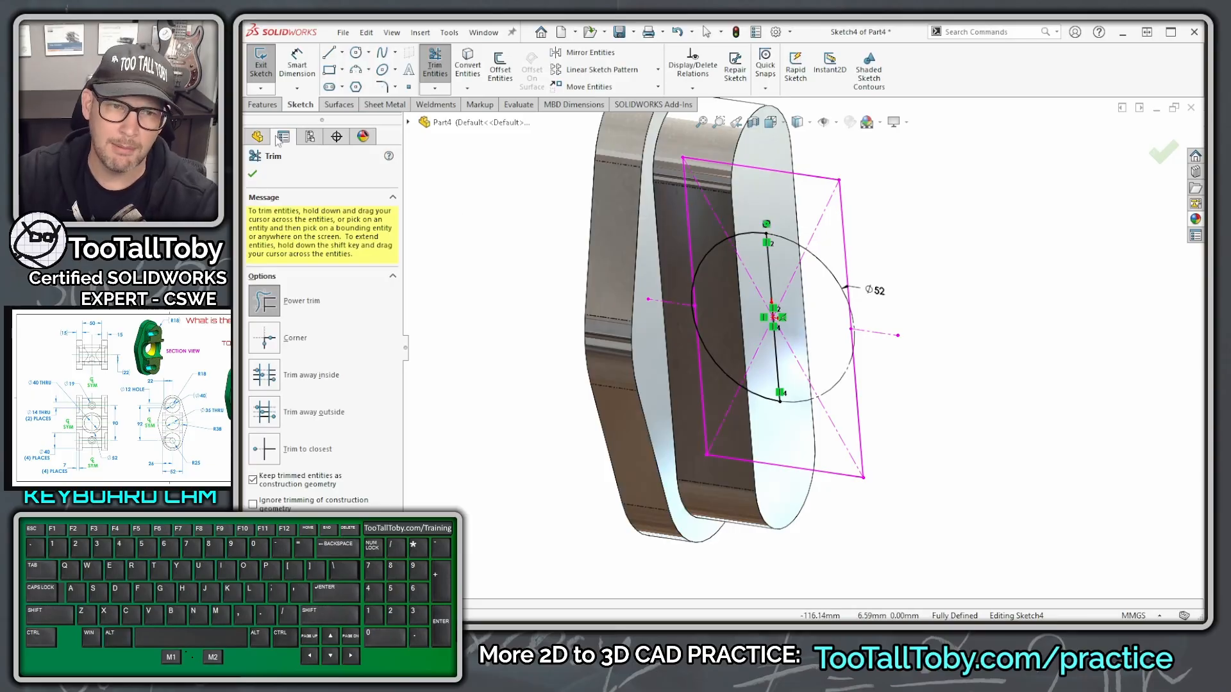
Extrude the half-circle profile 52 mm with a Mid Plane end condition, merged with the body.
left_click(252, 173)
left_click(263, 104)
left_click(264, 66)
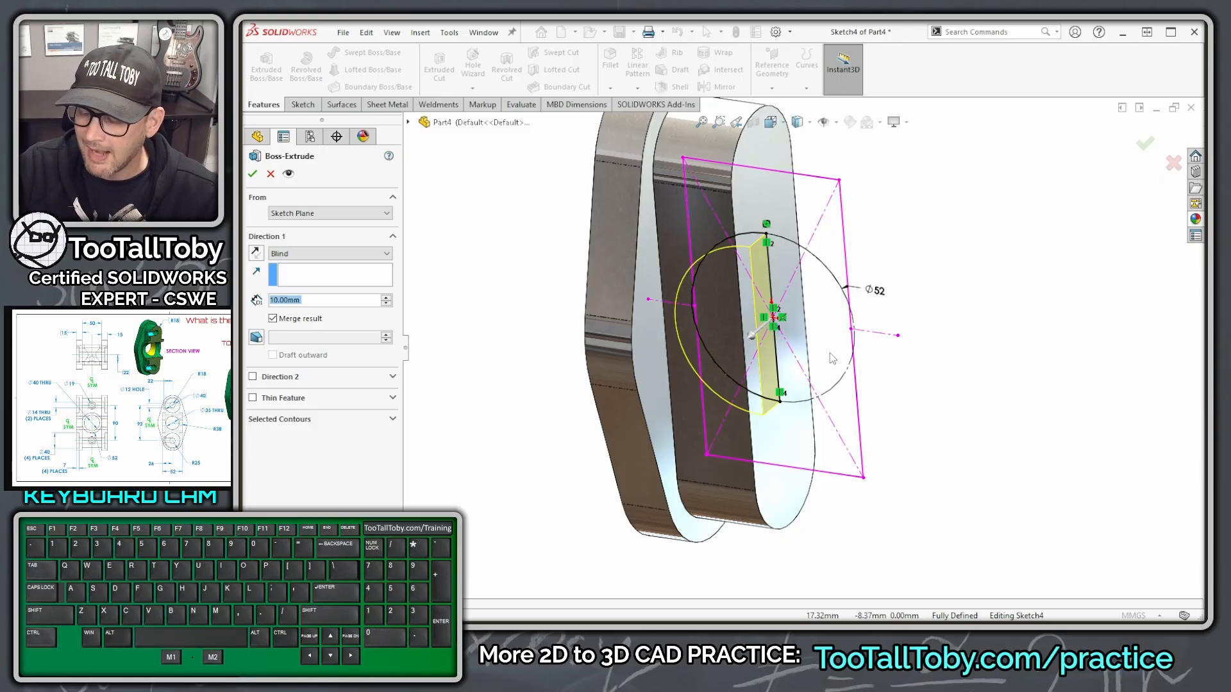
type("52")
key("Return")
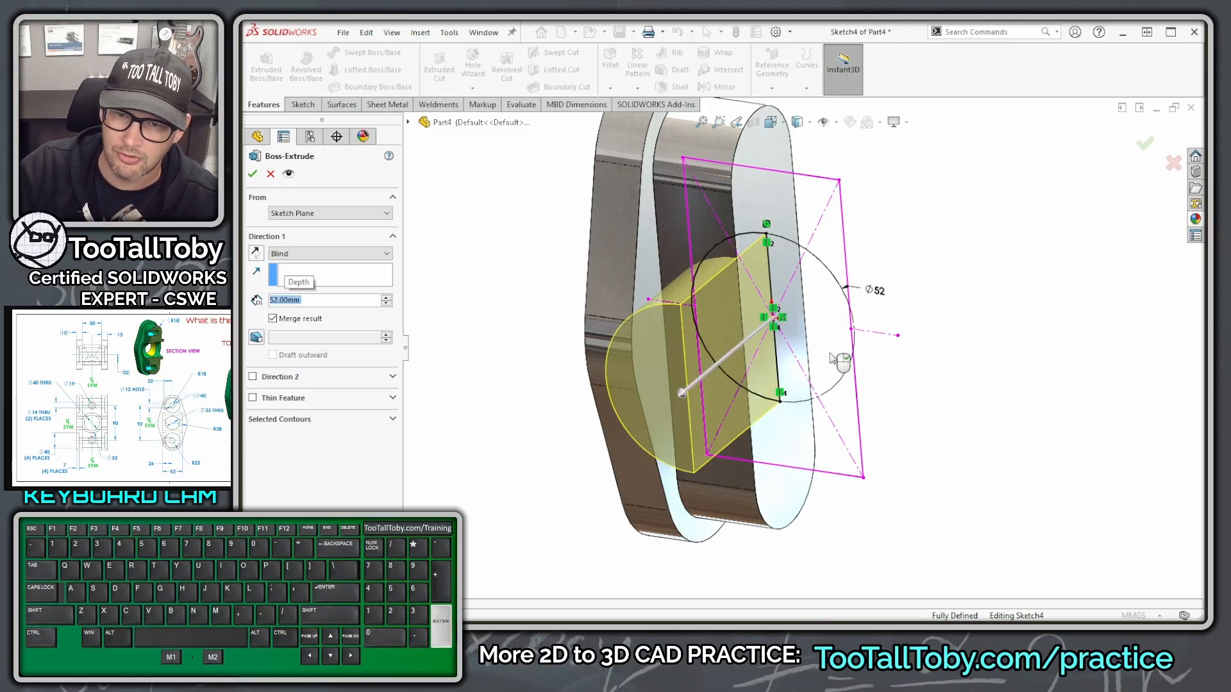
right_click(475, 187)
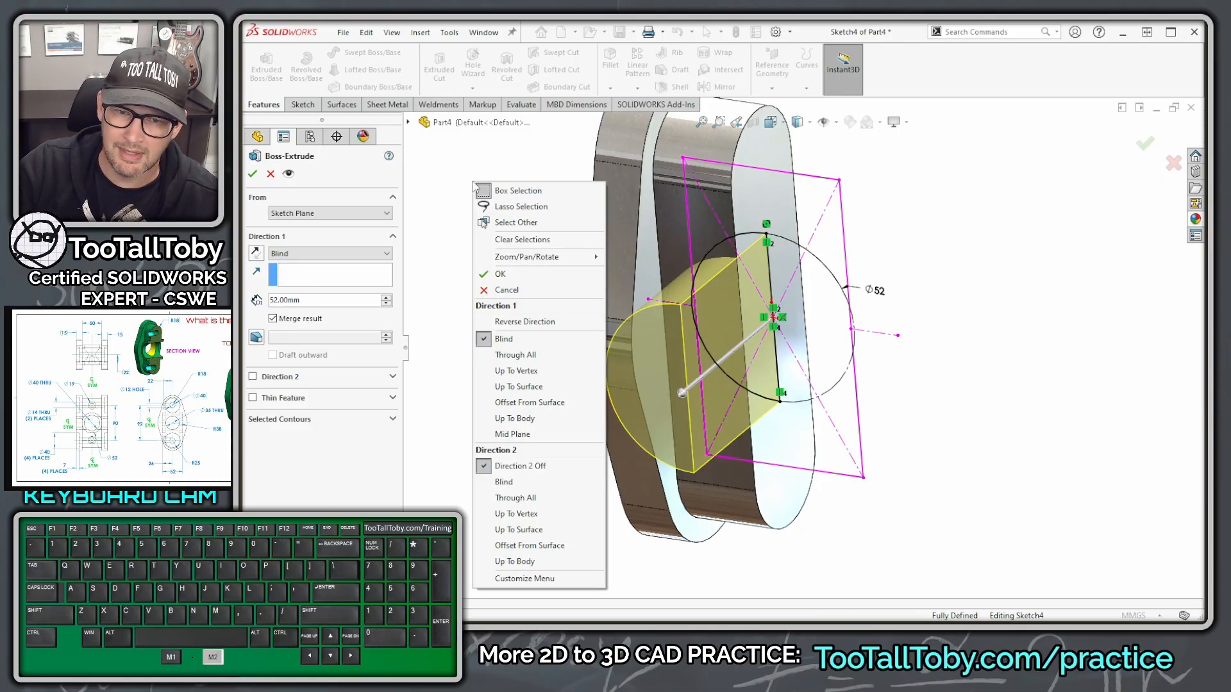
left_click(512, 434)
right_click(538, 441)
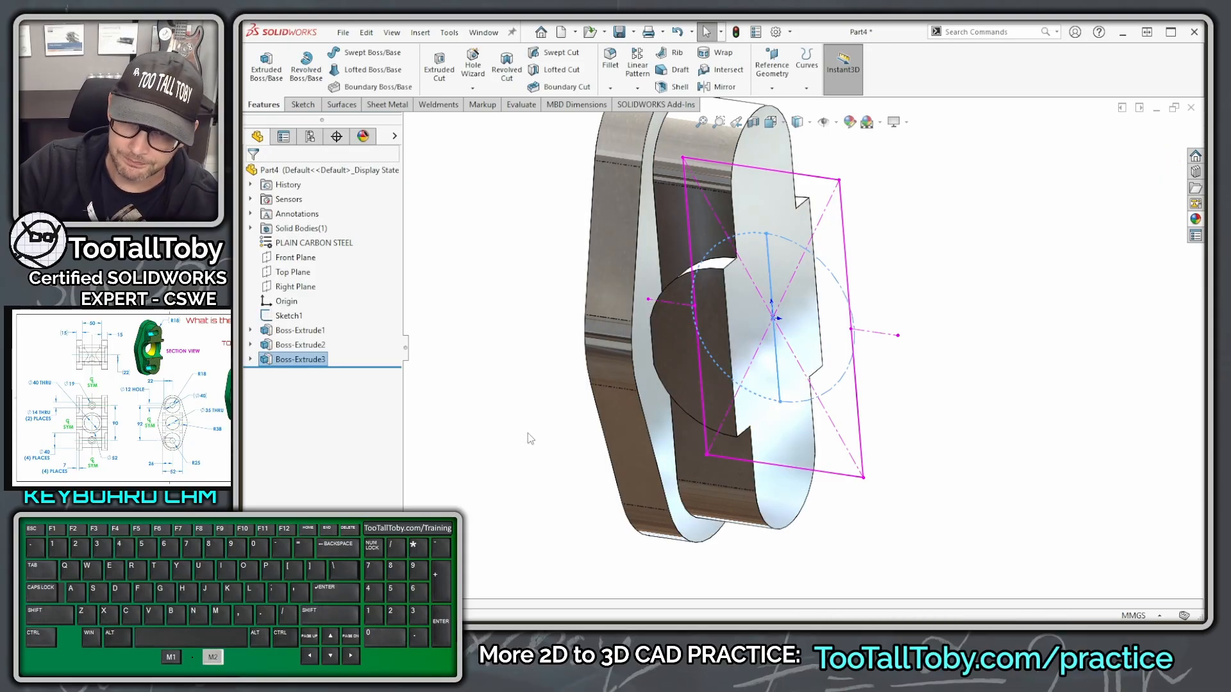
left_click(482, 475)
Start a sketch on the Front Plane and draw a 90 mm vertical centerline off to the open side of the body.
mouse_move(481, 469)
middle_mouse_down()
mouse_move(403, 426)
mouse_move(341, 448)
mouse_move(513, 444)
mouse_move(349, 446)
mouse_move(431, 445)
mouse_move(463, 479)
mouse_move(806, 354)
mouse_move(880, 258)
middle_mouse_up()
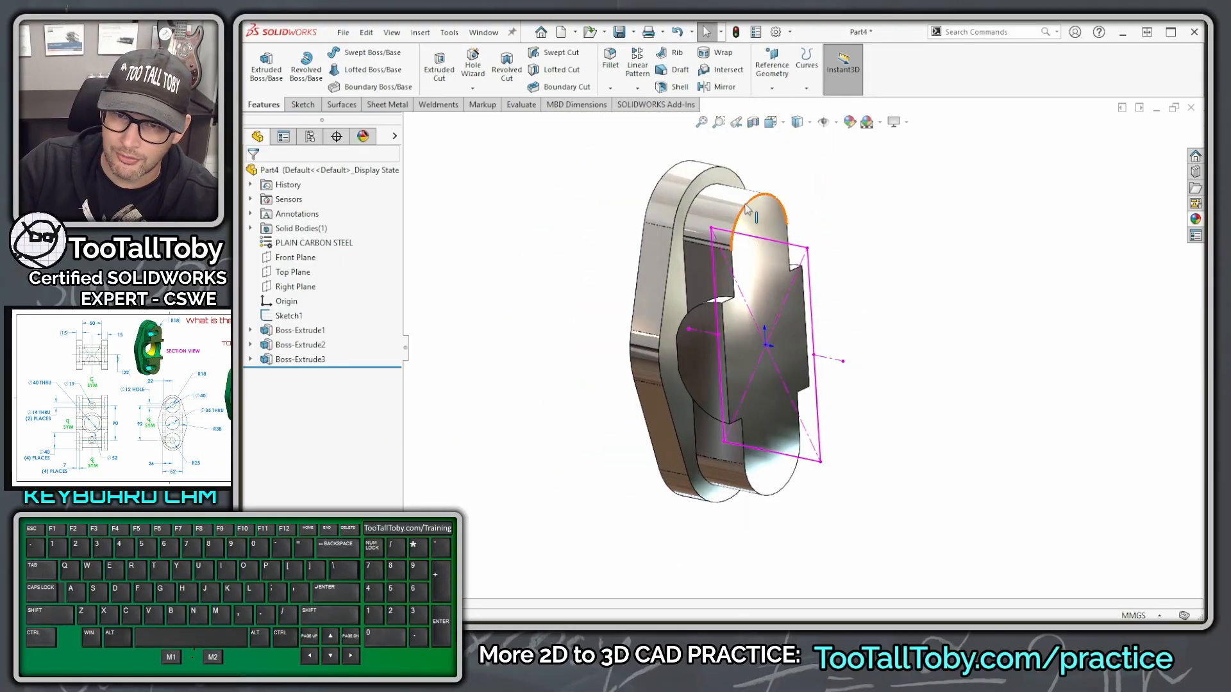
left_click(295, 258)
left_click(310, 242)
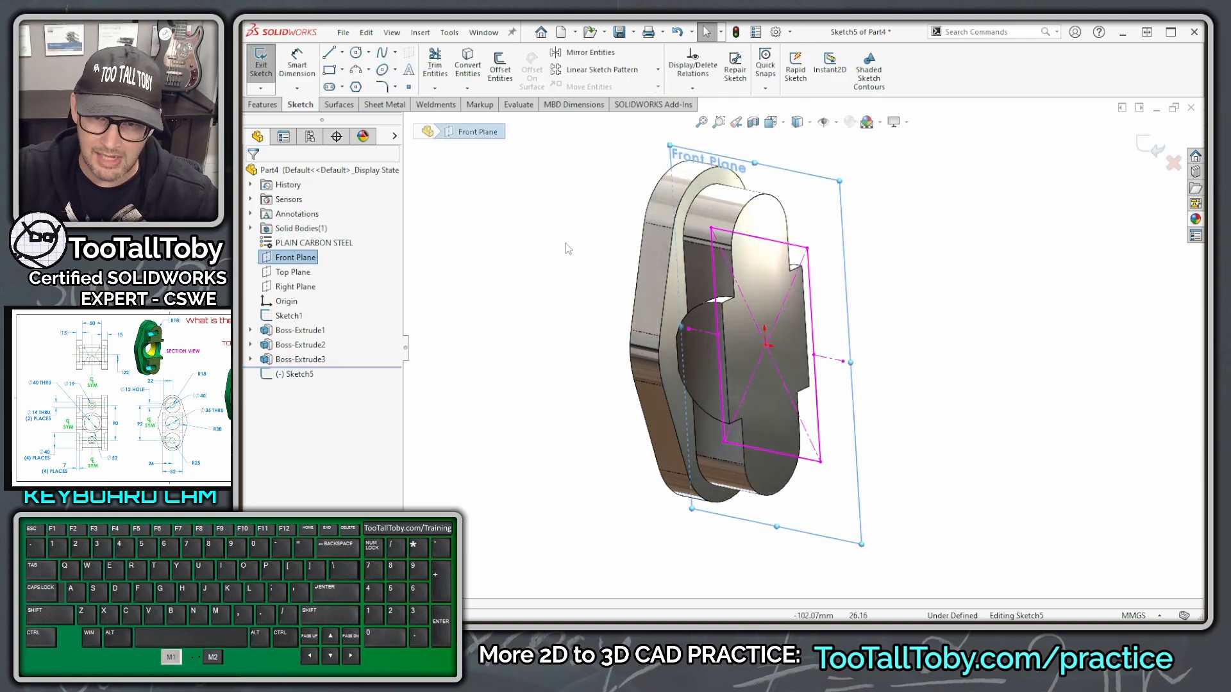
key("ctrl+8")
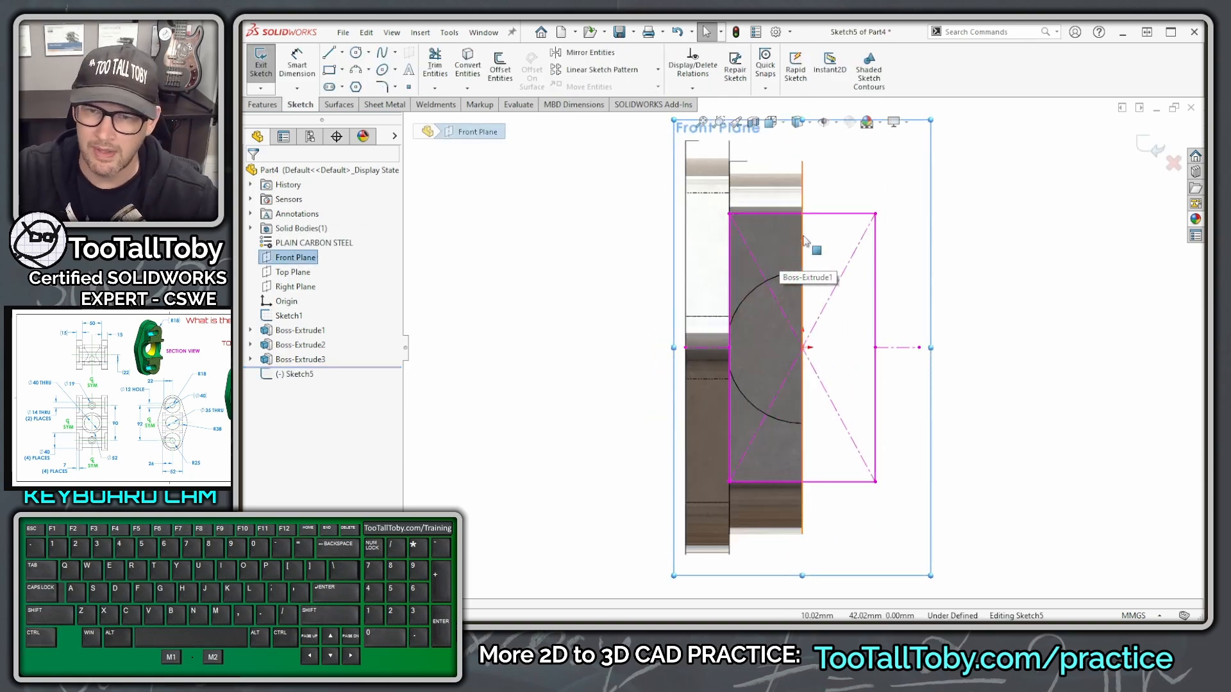
key("s")
left_click(850, 260)
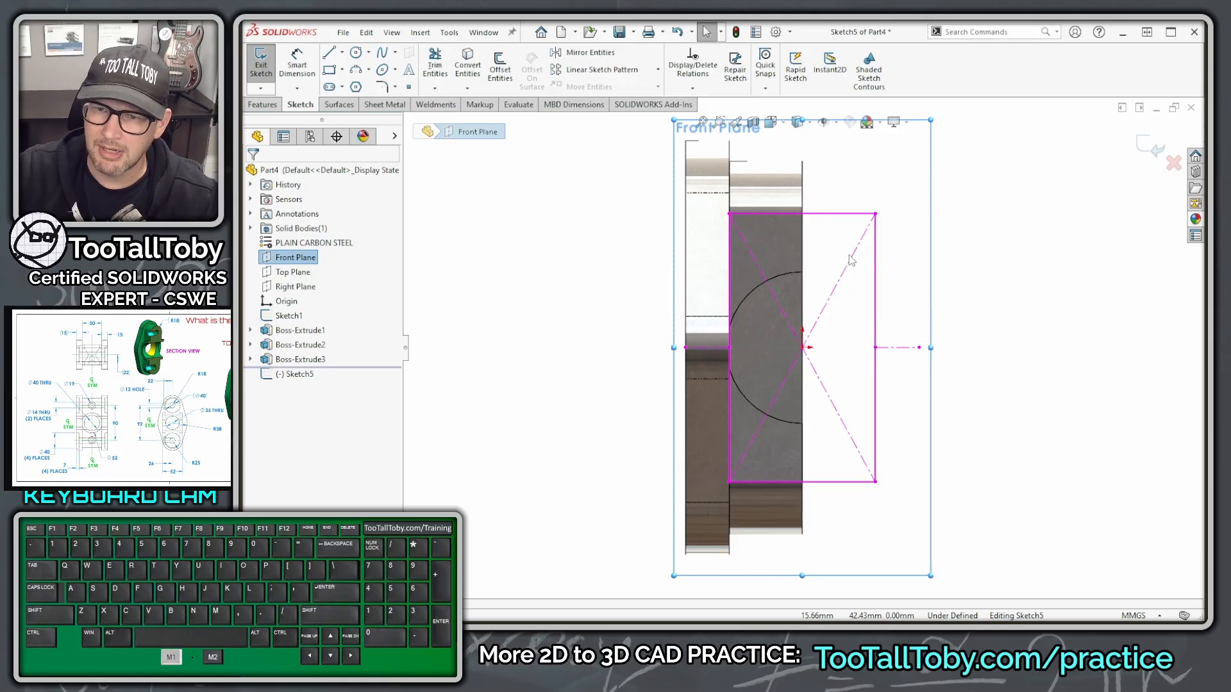
key("s")
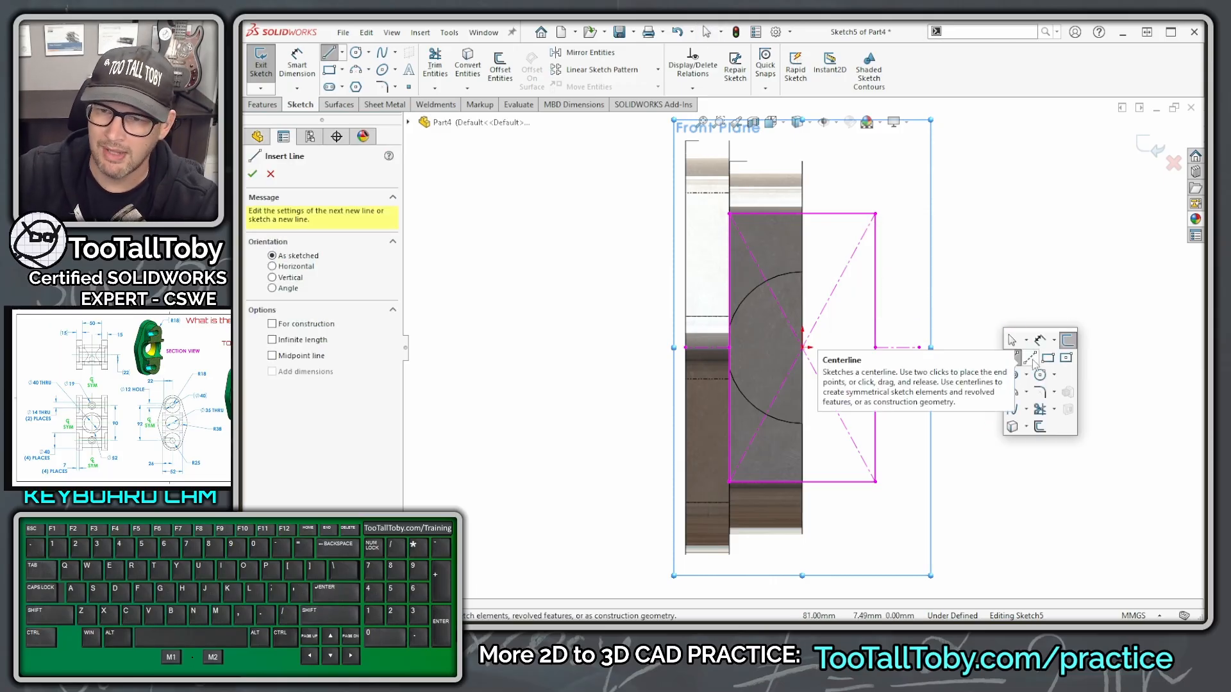
left_click(1033, 363)
left_click(993, 421)
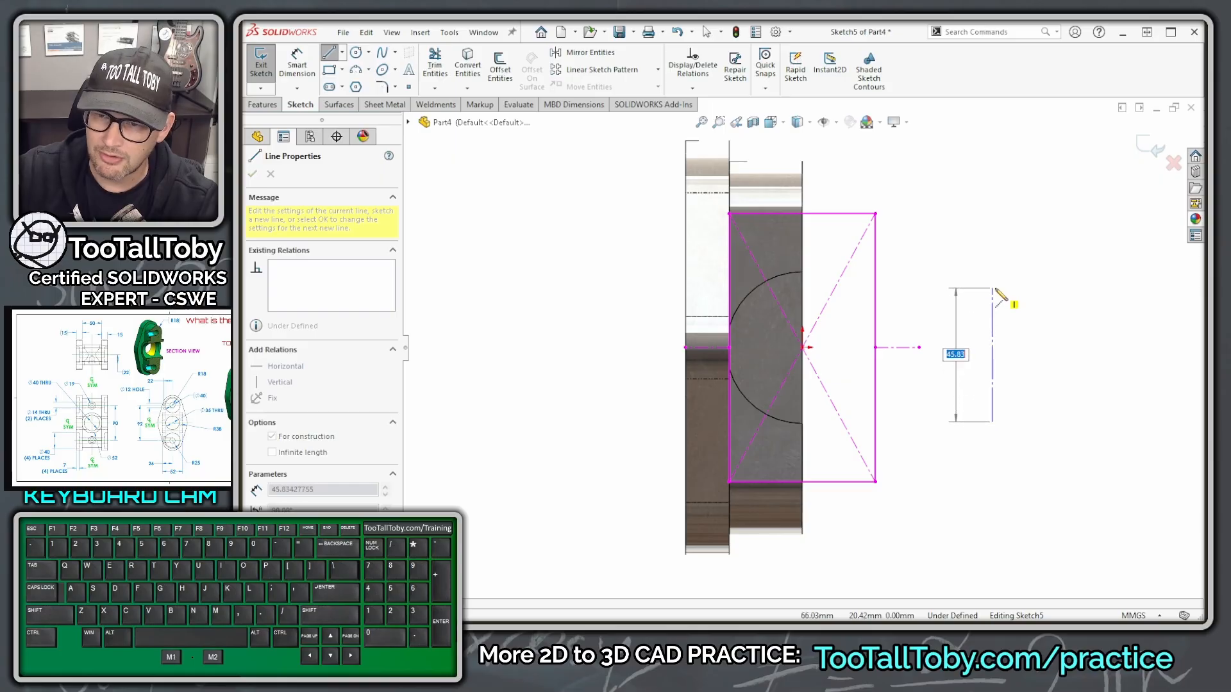
type("9")
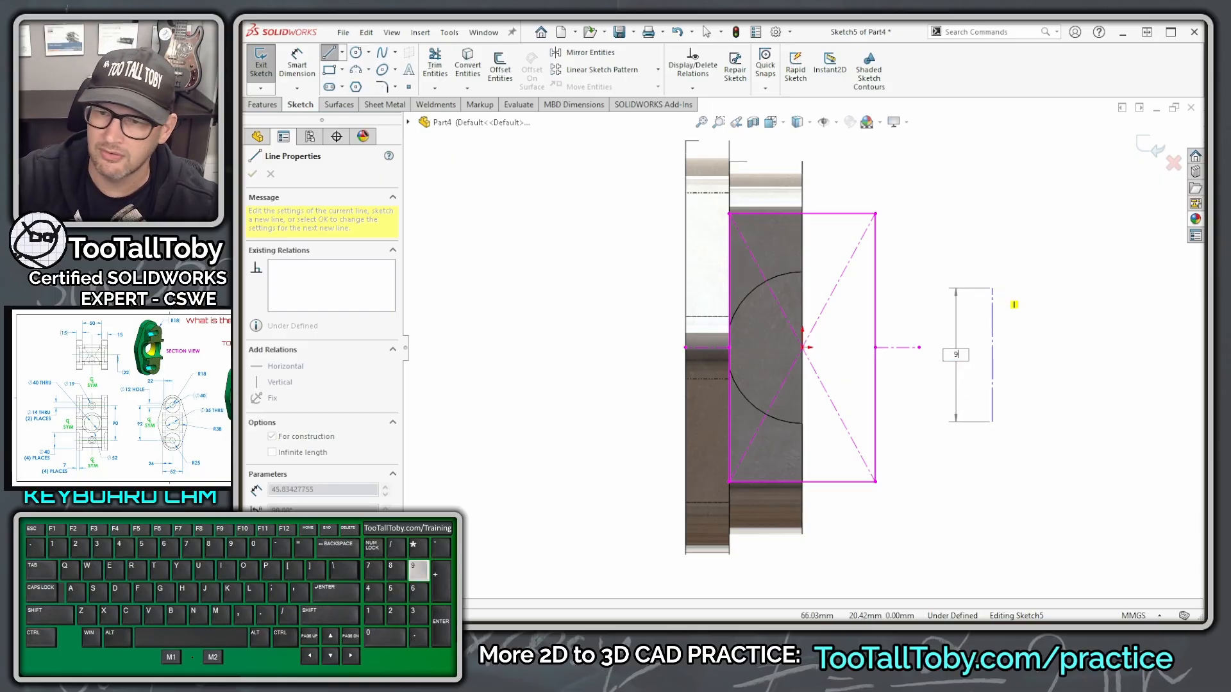
type("0")
key("Return")
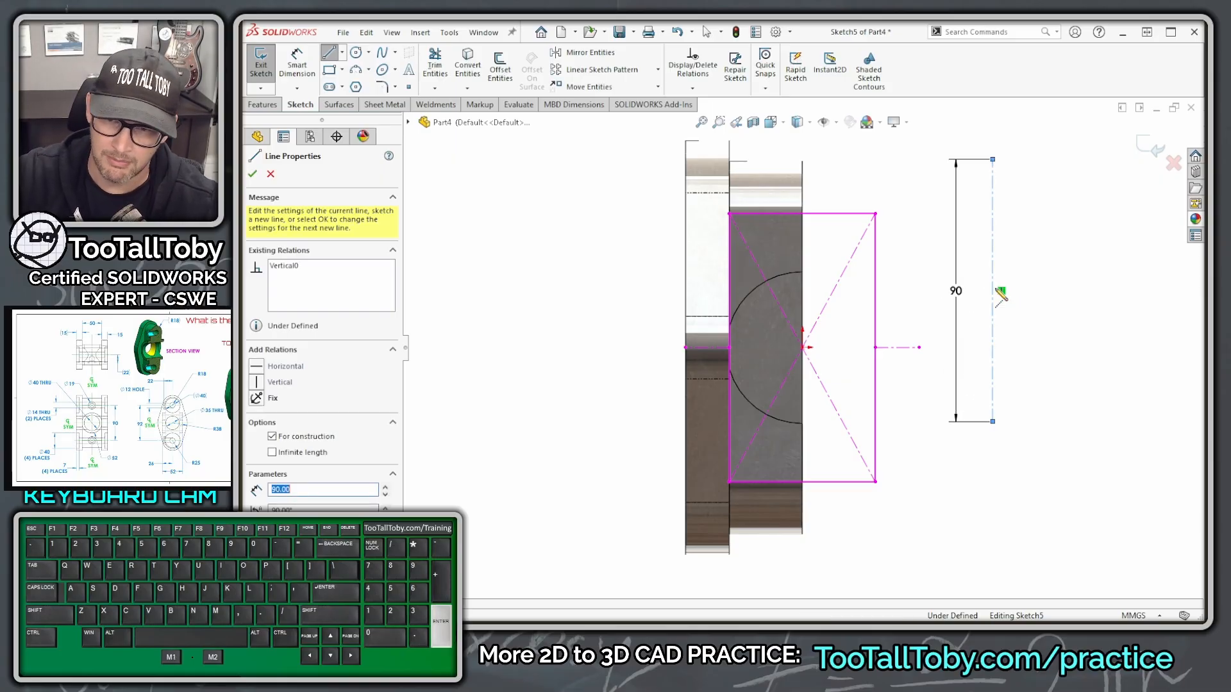
key("Escape")
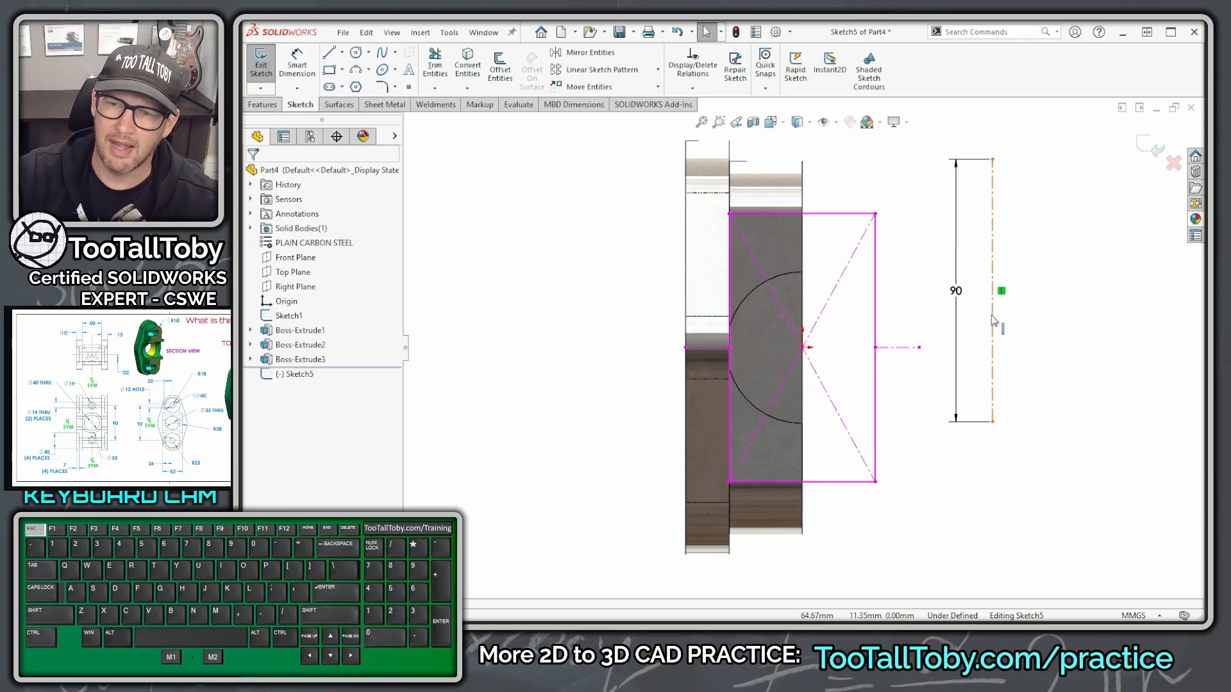
Add a midpoint relation between the vertical centerline and the origin.
left_click(991, 349)
left_click(803, 348, "ctrl")
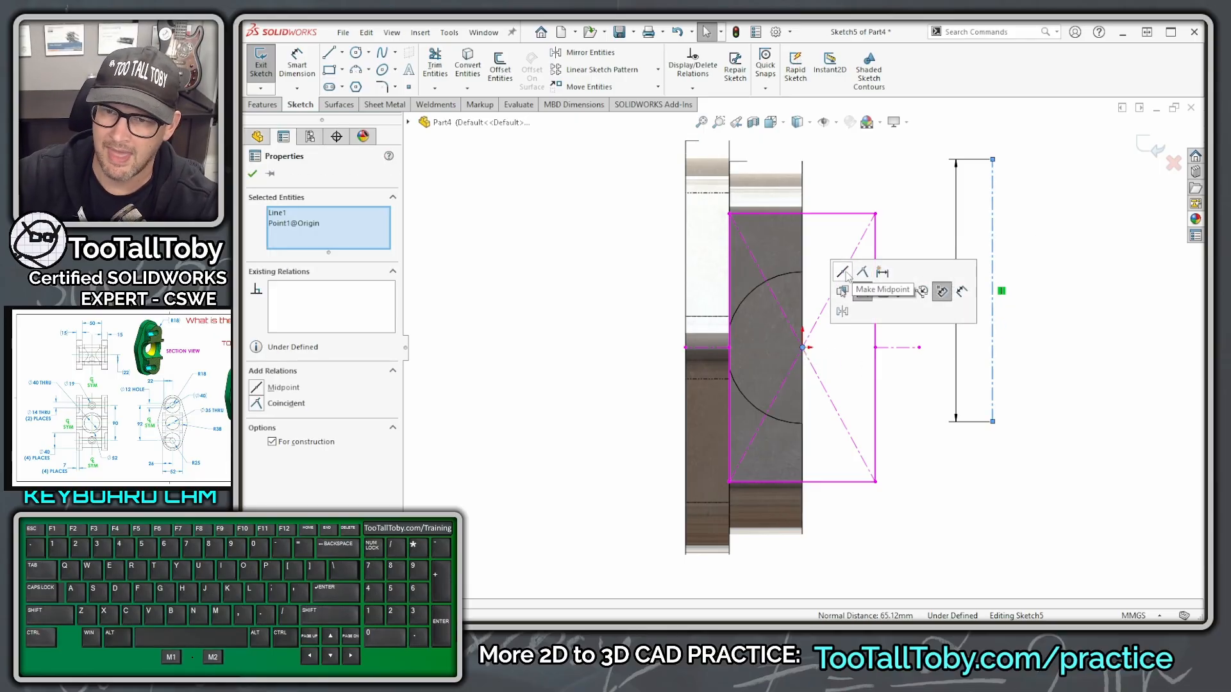
left_click(844, 273)
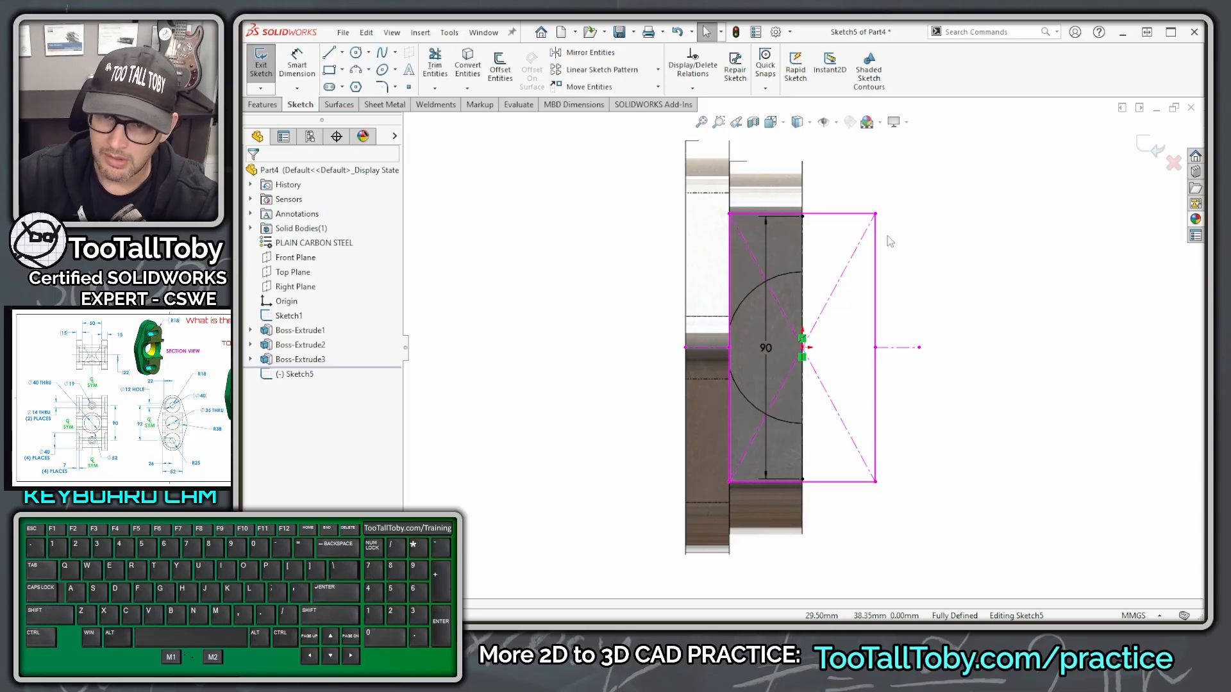
Draw a 19 mm diameter circle centred on the upper endpoint of the centerline.
mouse_move(838, 232)
middle_mouse_down()
mouse_move(810, 239)
mouse_move(803, 257)
mouse_move(804, 246)
middle_mouse_up()
scroll(803, 247, "down", 6)
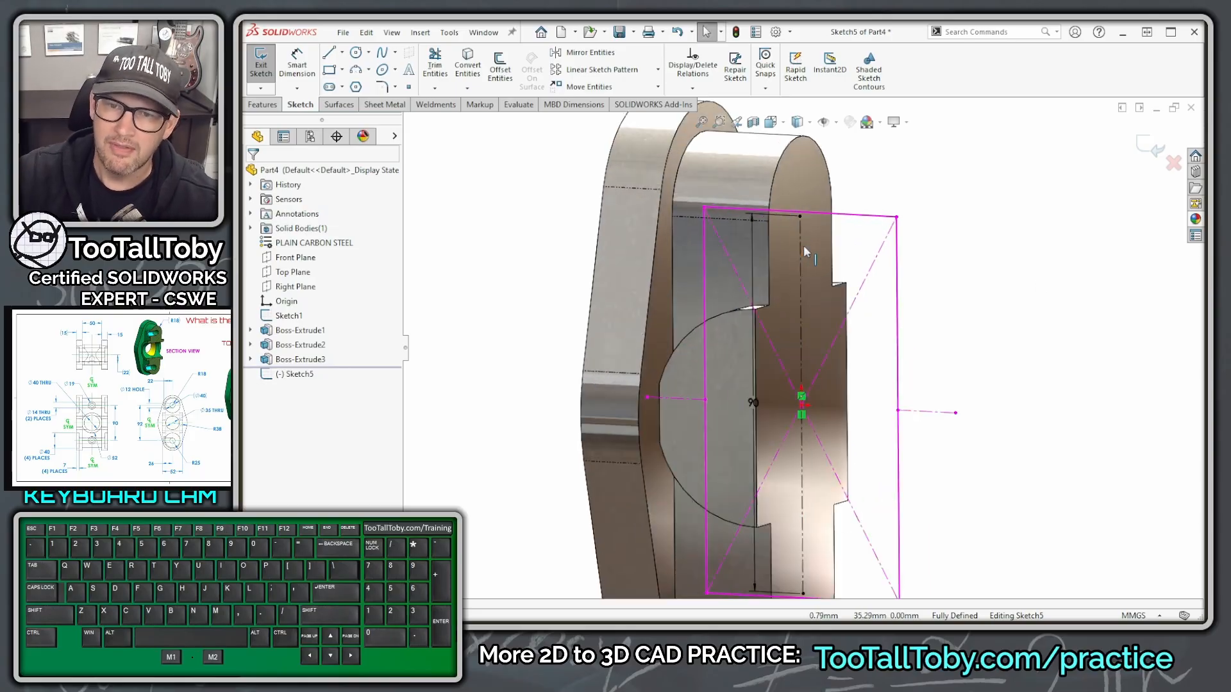
scroll(805, 264, "down", 1)
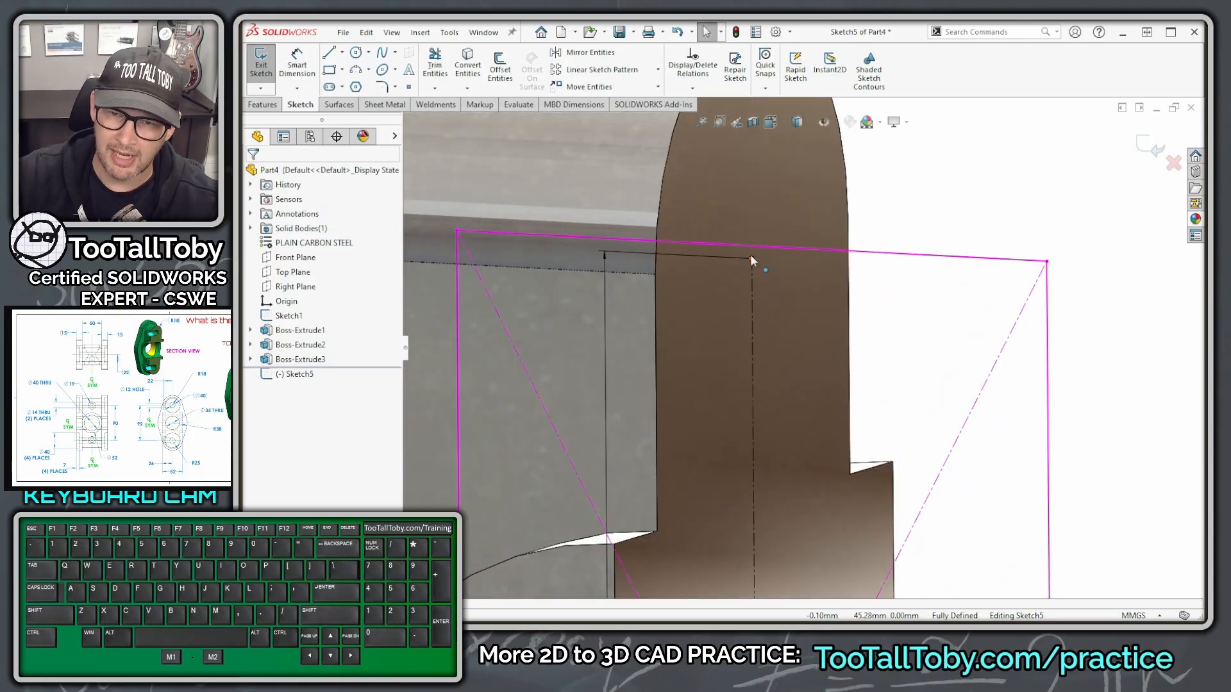
left_click(355, 56)
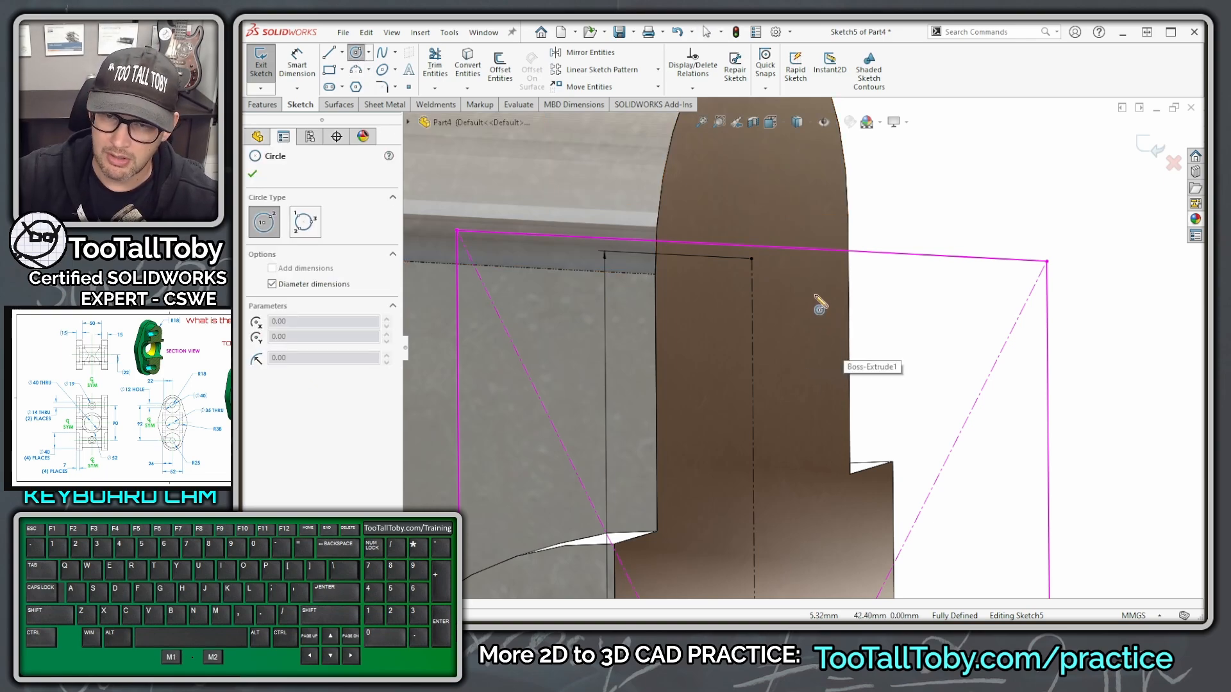
left_click(754, 259)
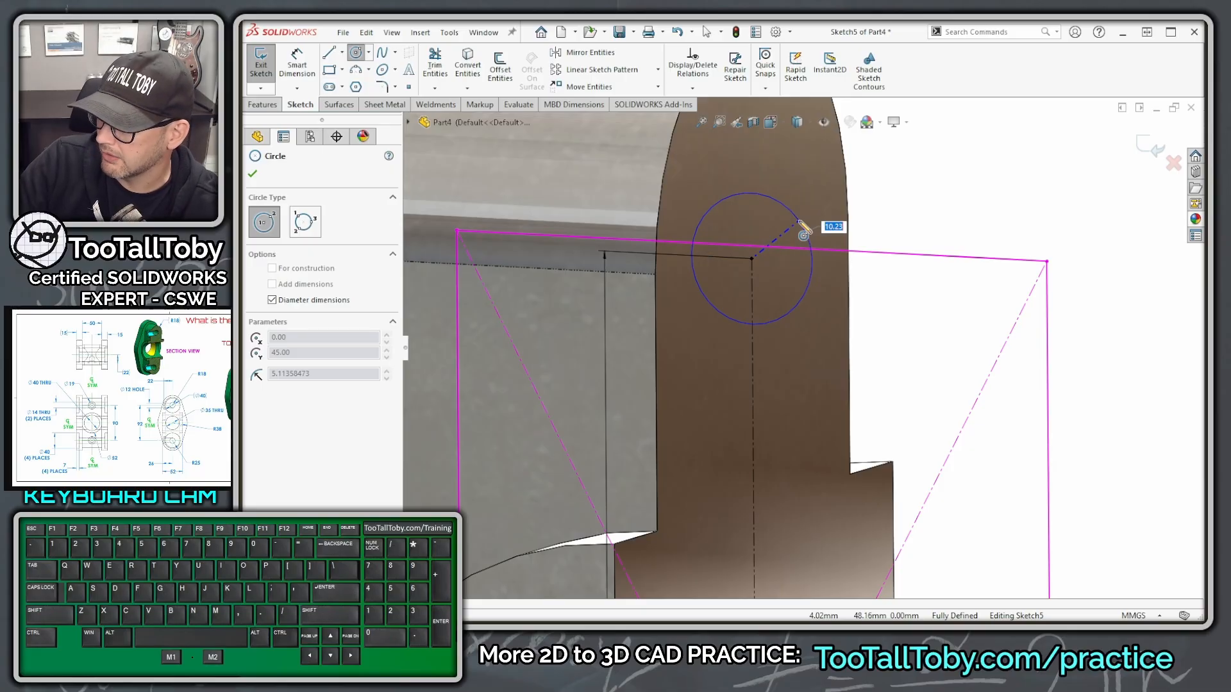
type("19")
key("Return")
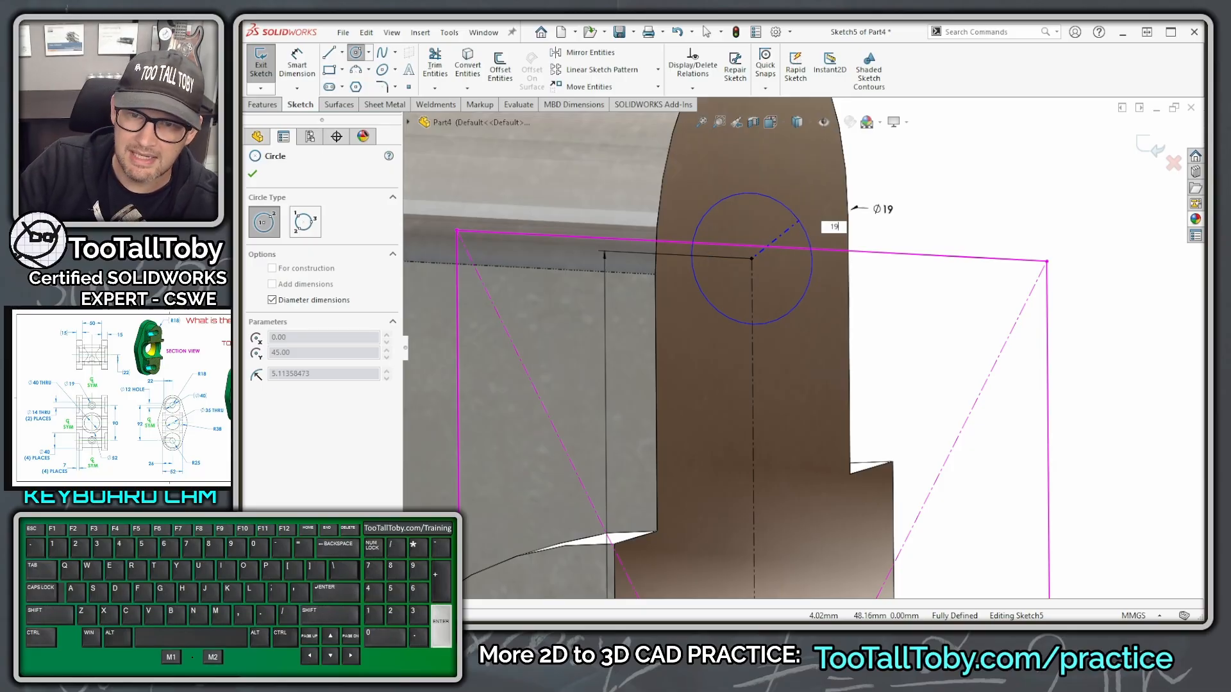
Draw a second 19 mm diameter circle centred on the lower endpoint of the centerline.
scroll(820, 379, "up", 4)
scroll(853, 580, "up", 3)
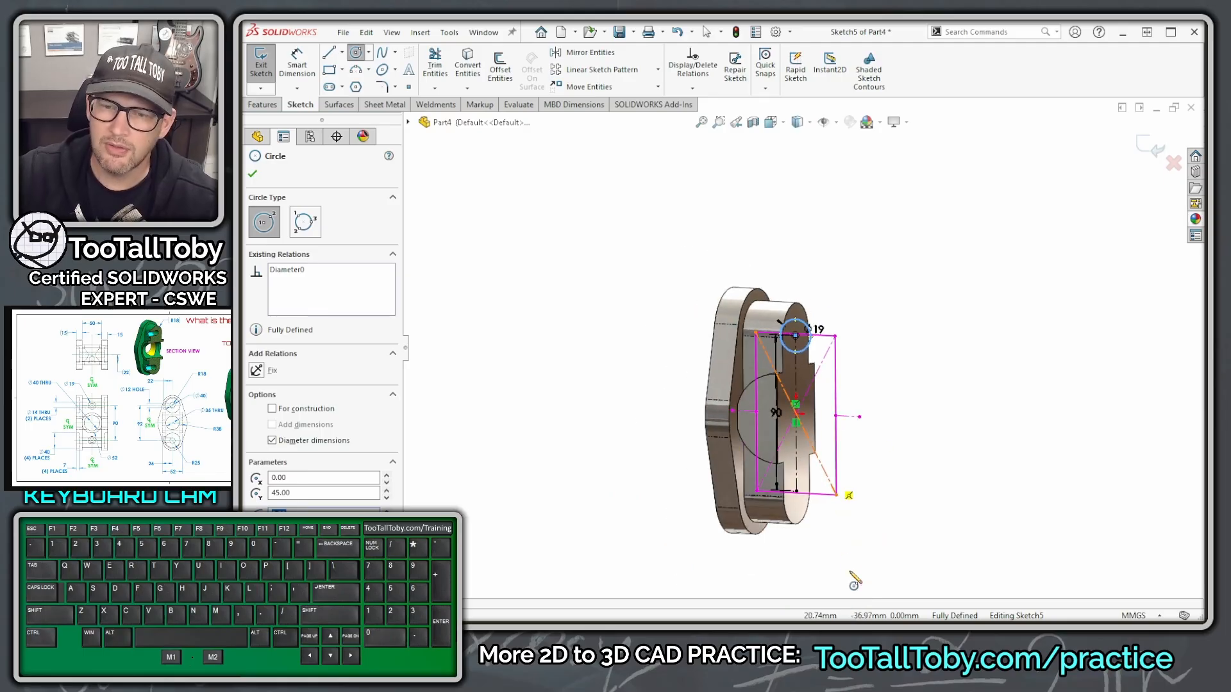
left_click(788, 474)
left_click(837, 545)
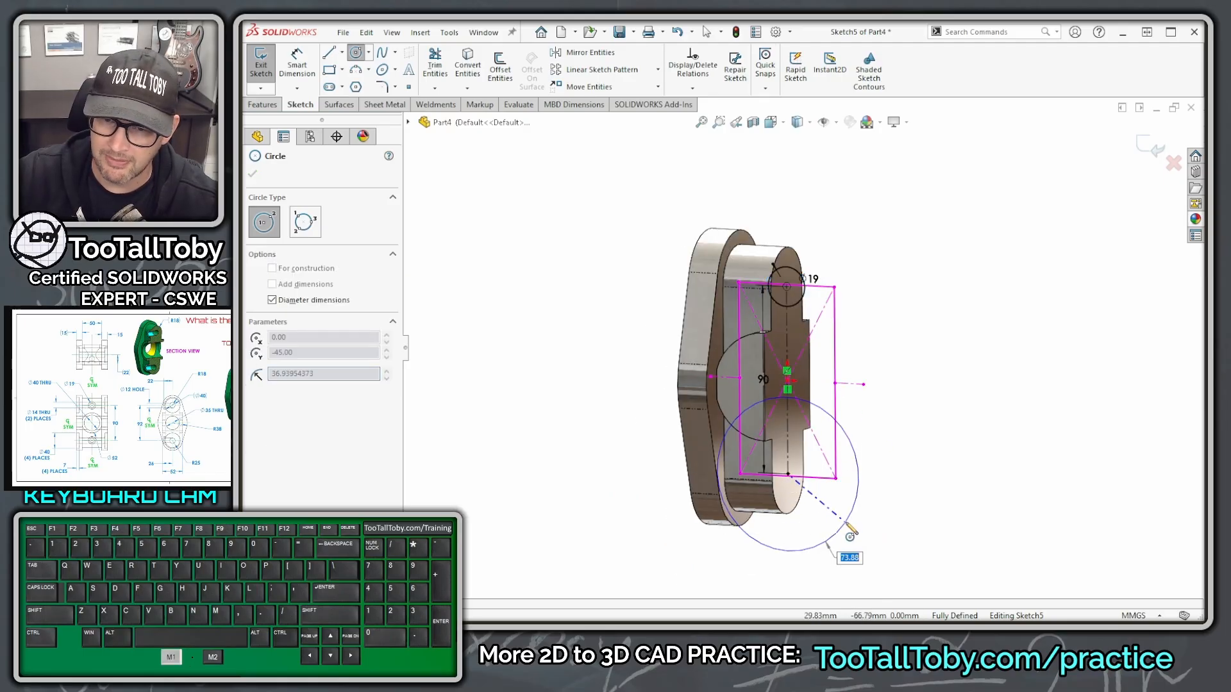
type("19")
key("Return")
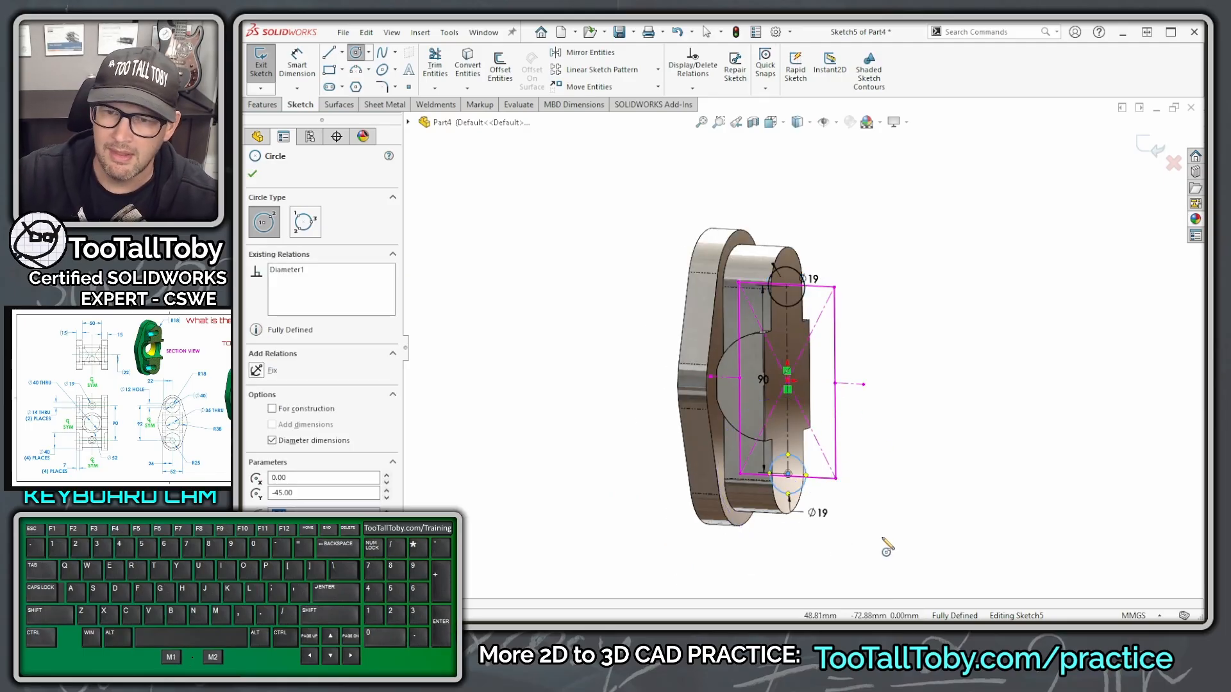
key("Escape")
Turn the lower circle's diameter dimension into a driven dimension.
right_click(821, 516)
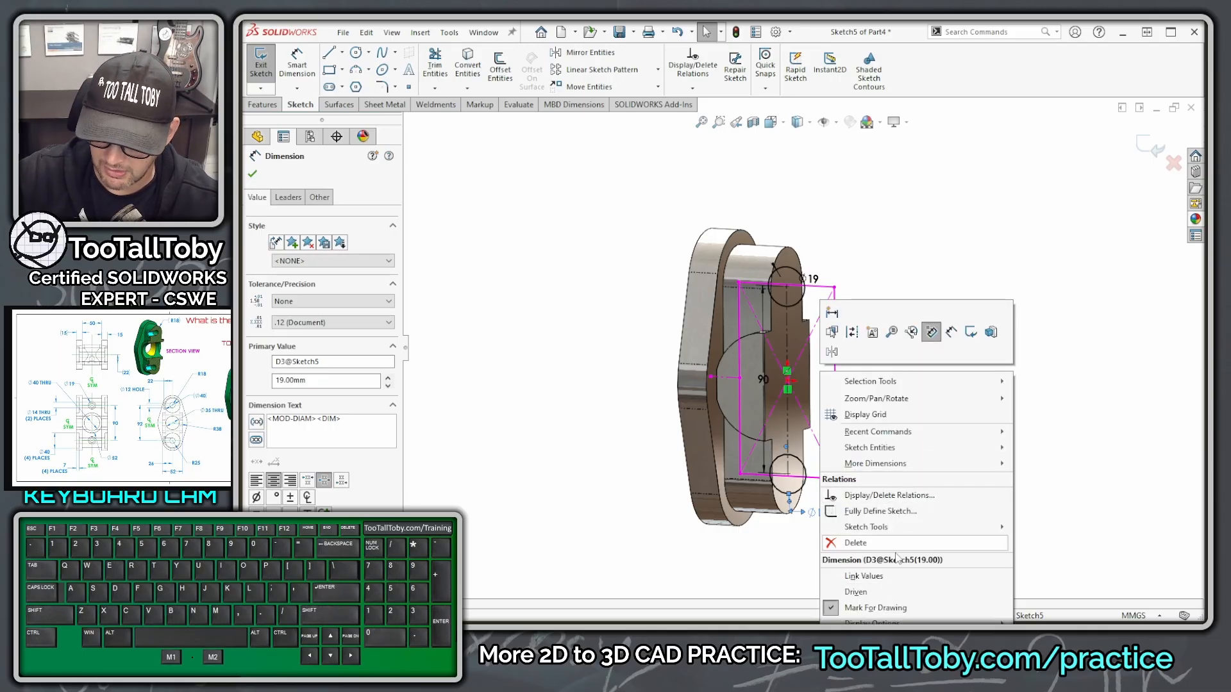
left_click(591, 430)
key("Escape")
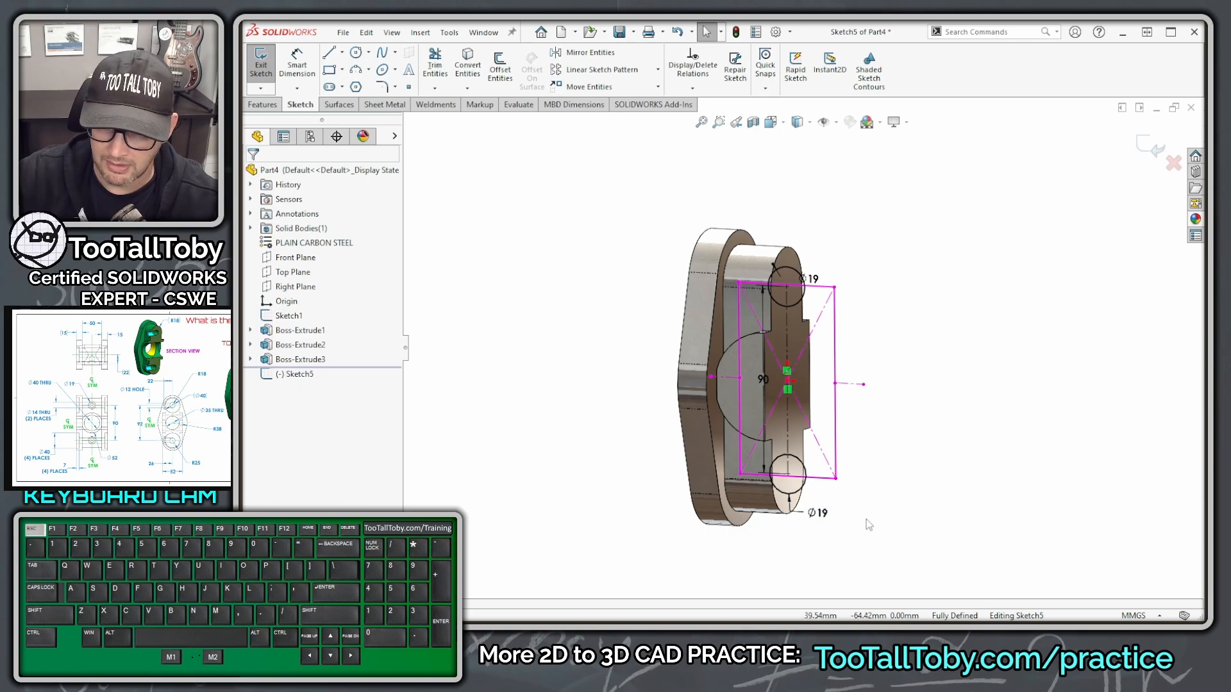
right_click(845, 516)
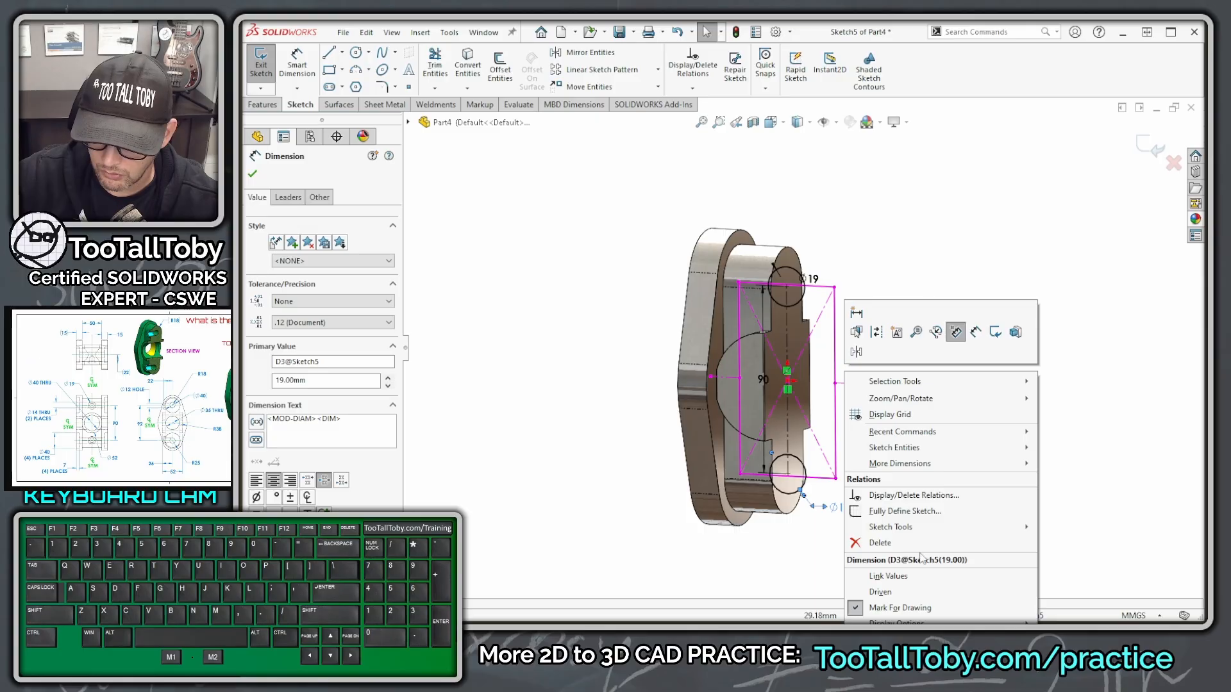
left_click(919, 592)
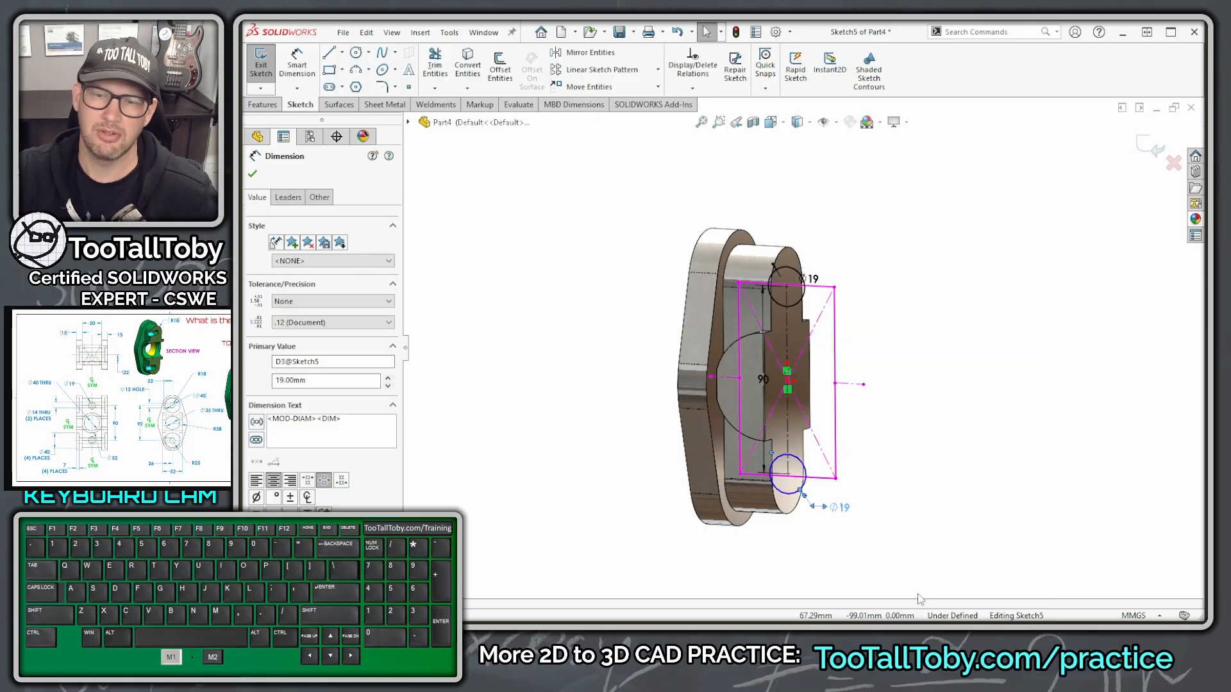
left_click(843, 509)
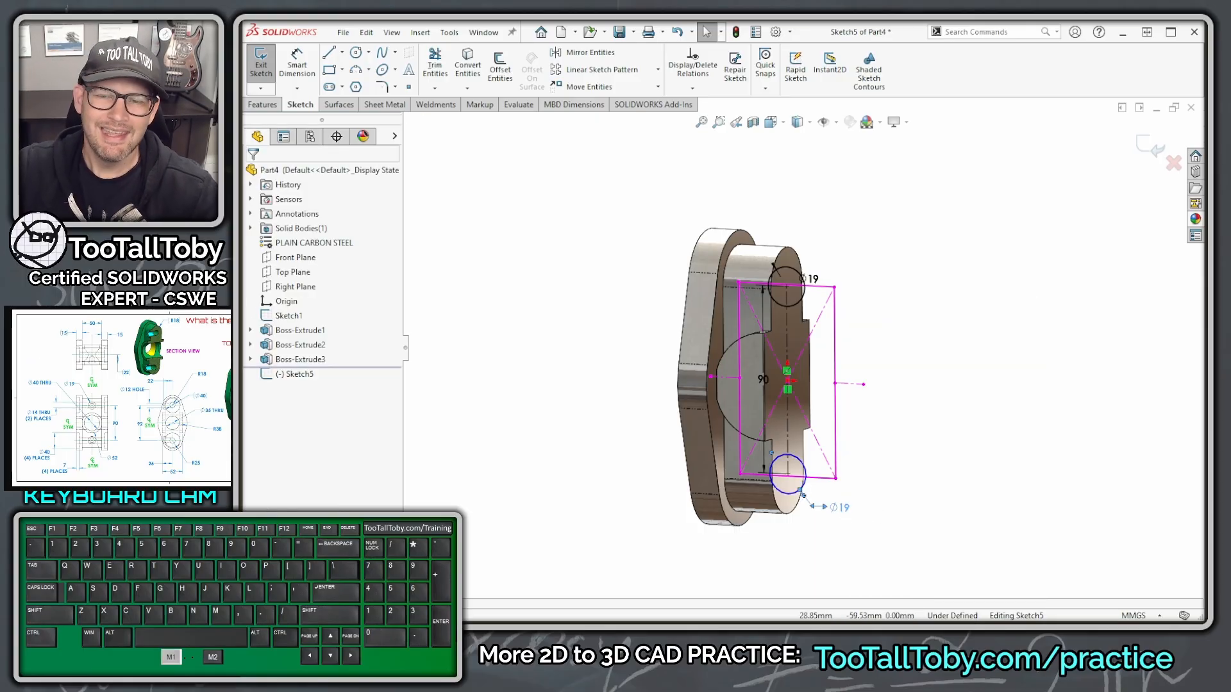
key("Escape")
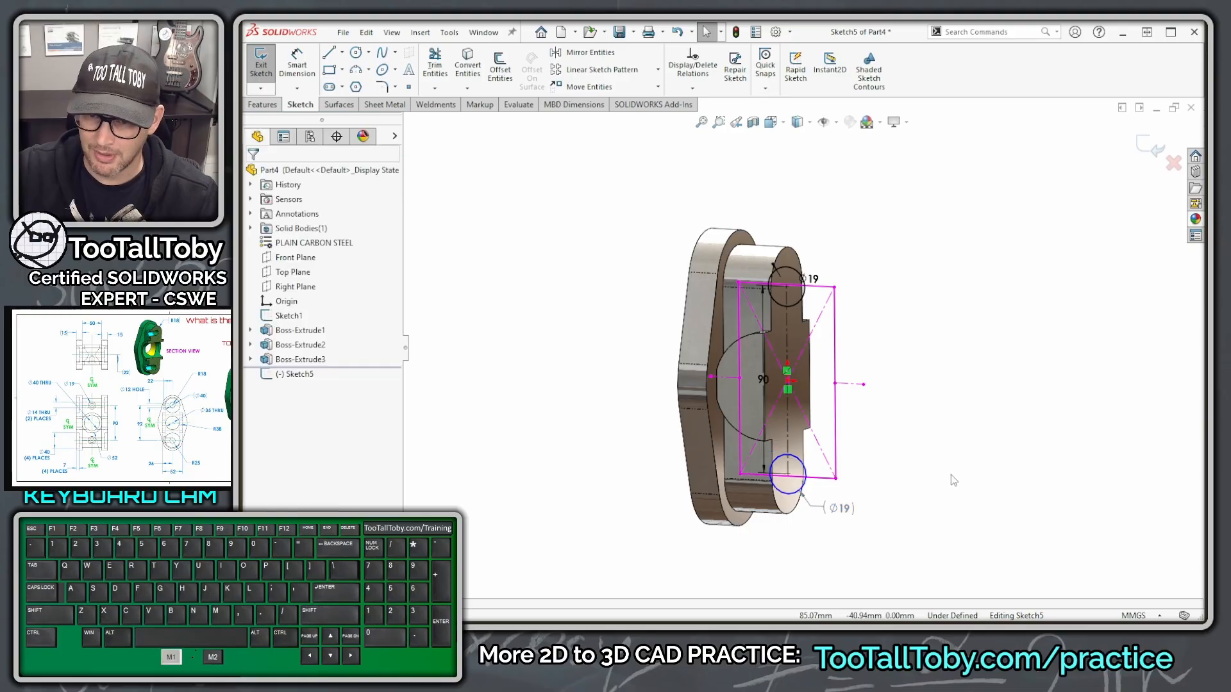
Add an equal relation between the lower and upper circles.
left_click(799, 464)
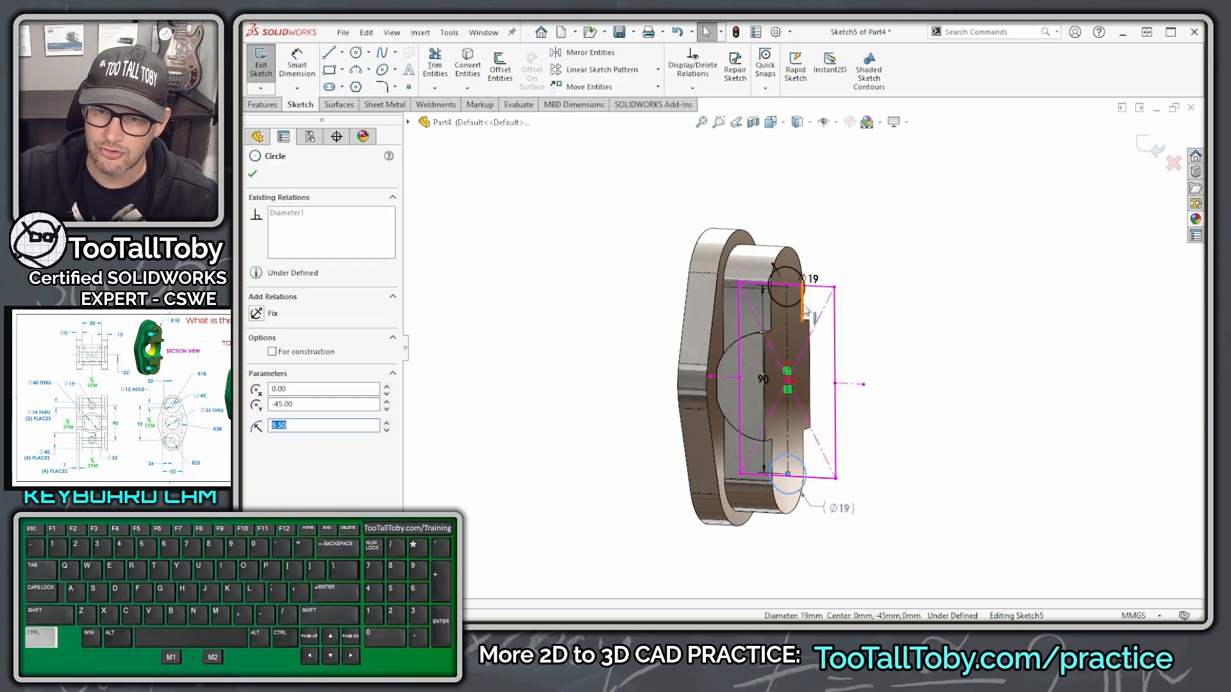
left_click(802, 308, "ctrl")
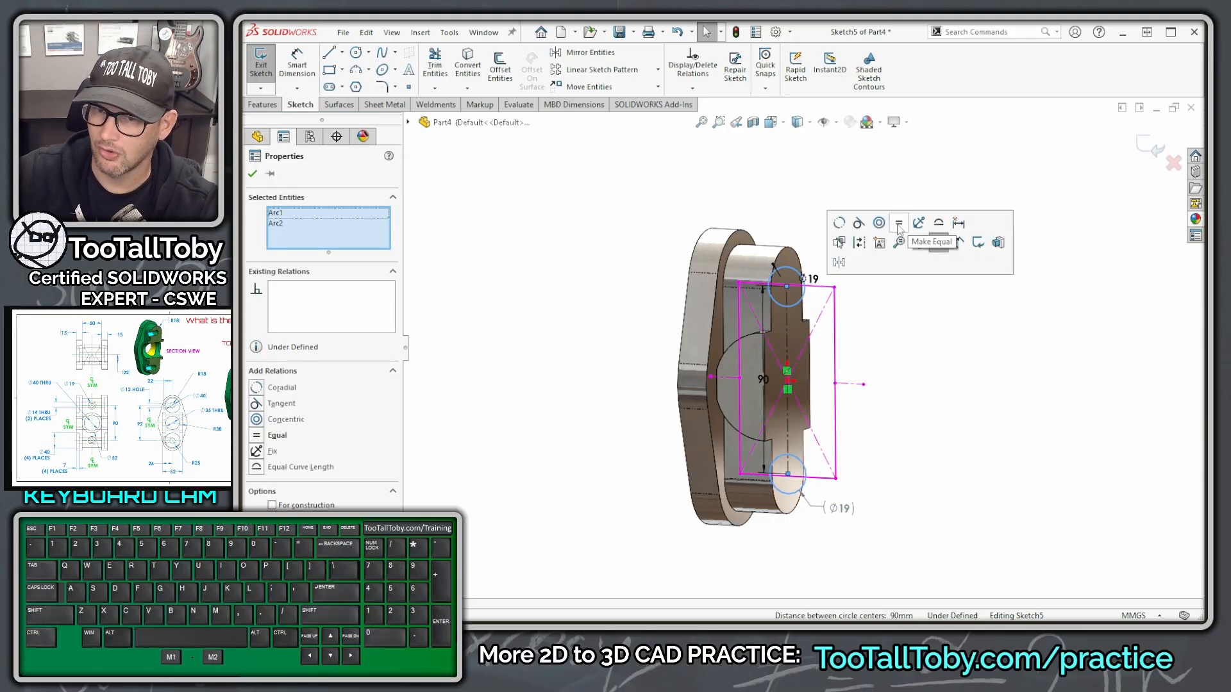
left_click(937, 243)
left_click(1026, 417)
Extrude both circles as a Blind boss 22 mm deep, merged with the body.
key("s")
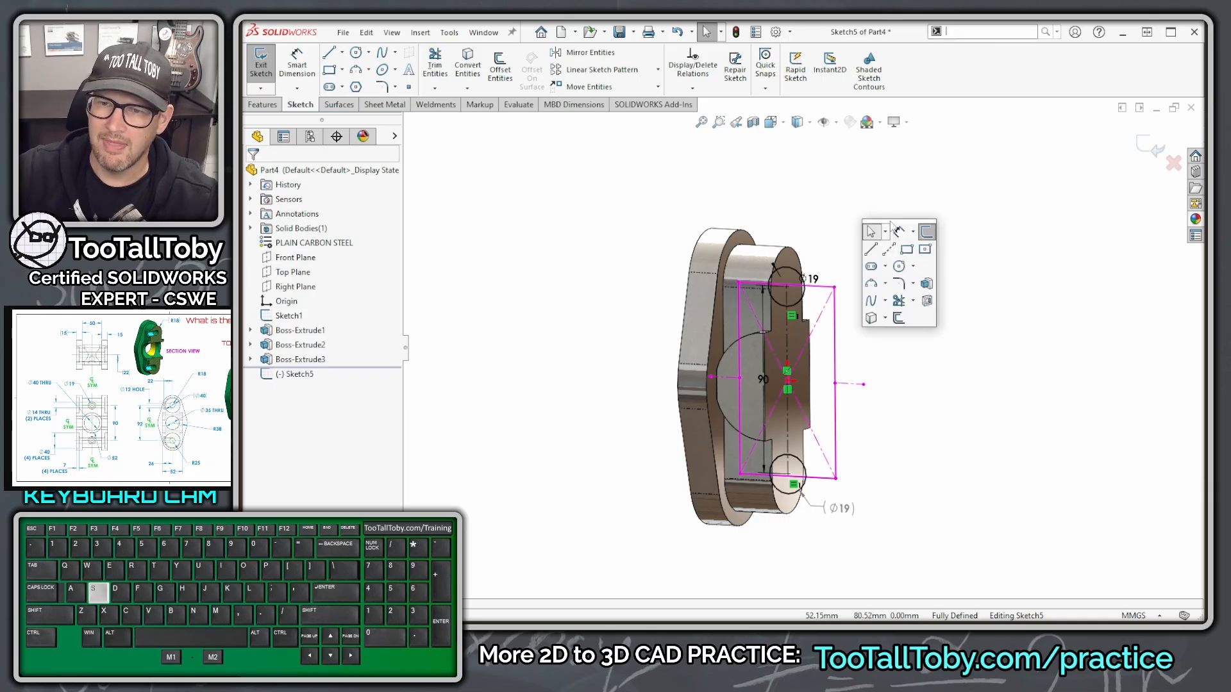
left_click(925, 300)
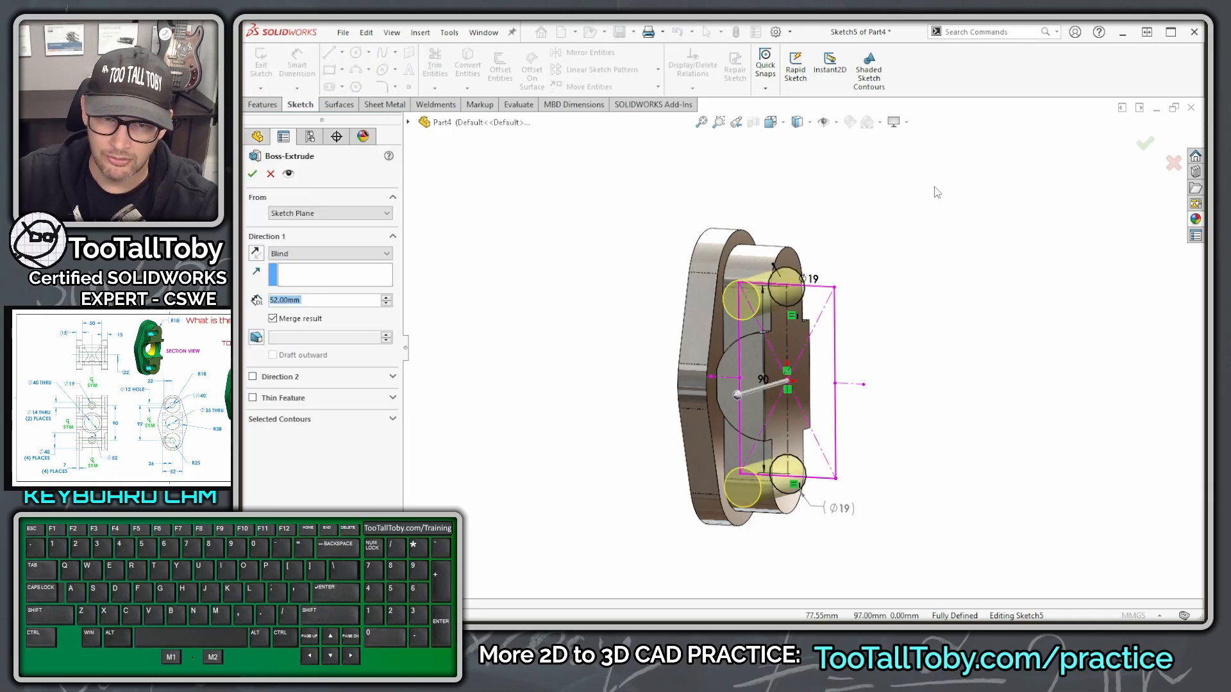
type("2")
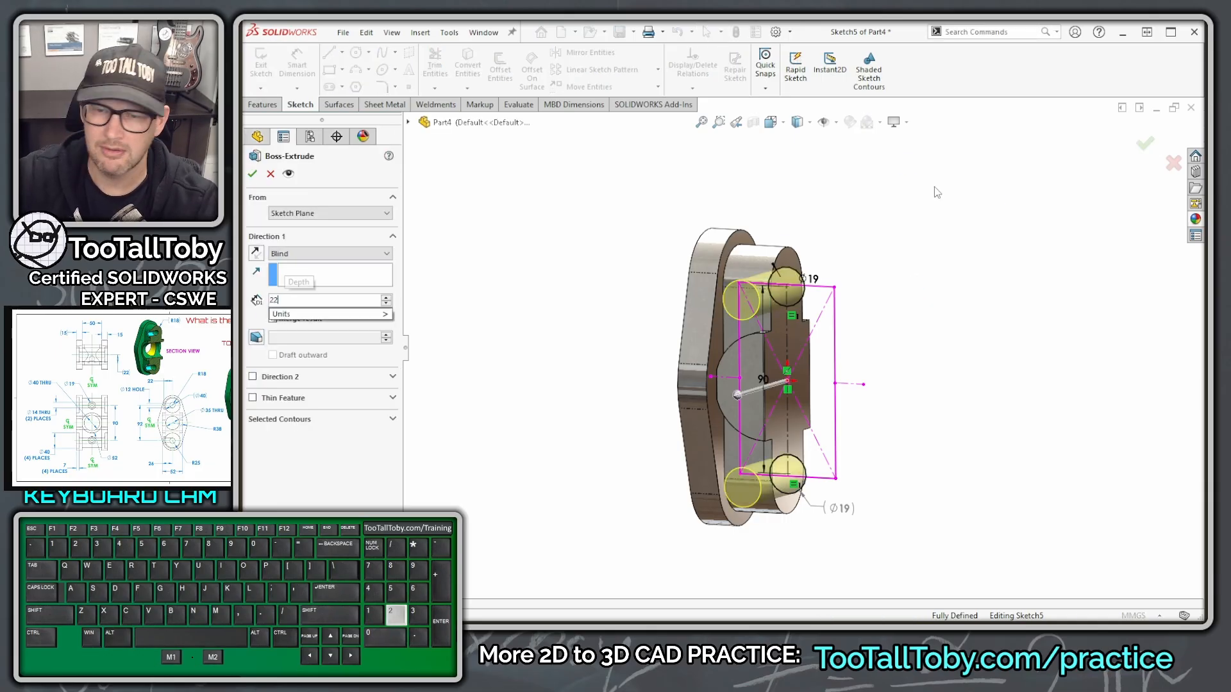
key("Return")
left_click(930, 377)
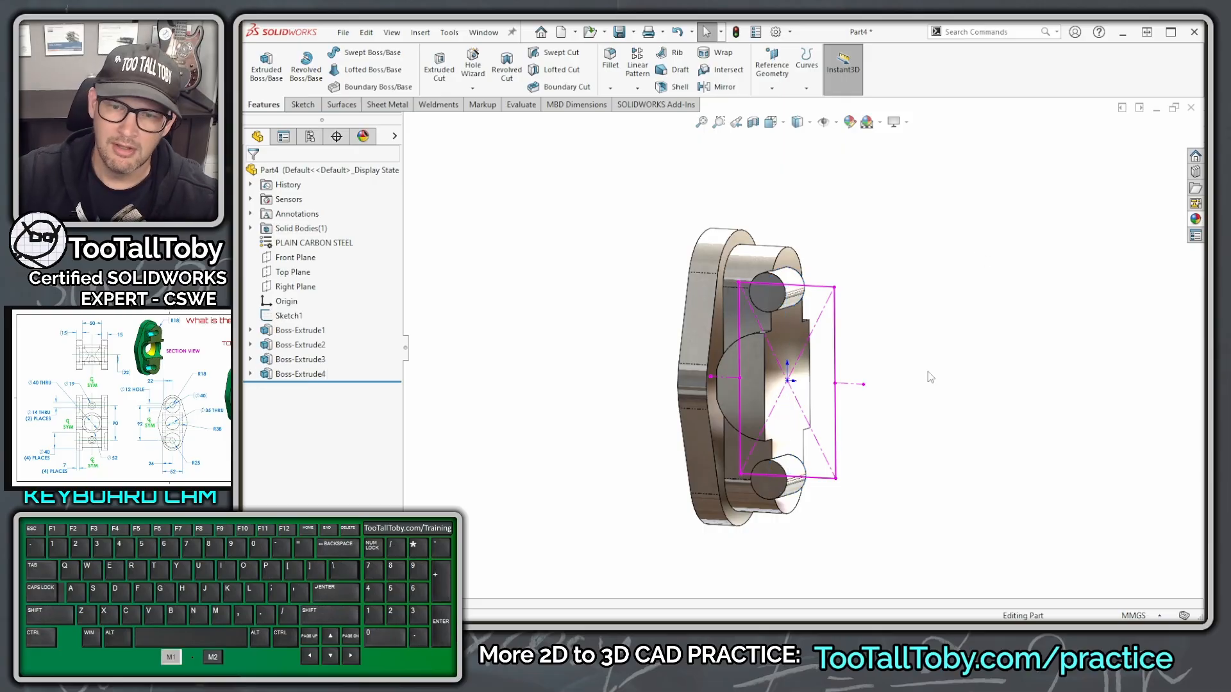
middle_click_drag(852, 258, 847, 289)
left_click(301, 375)
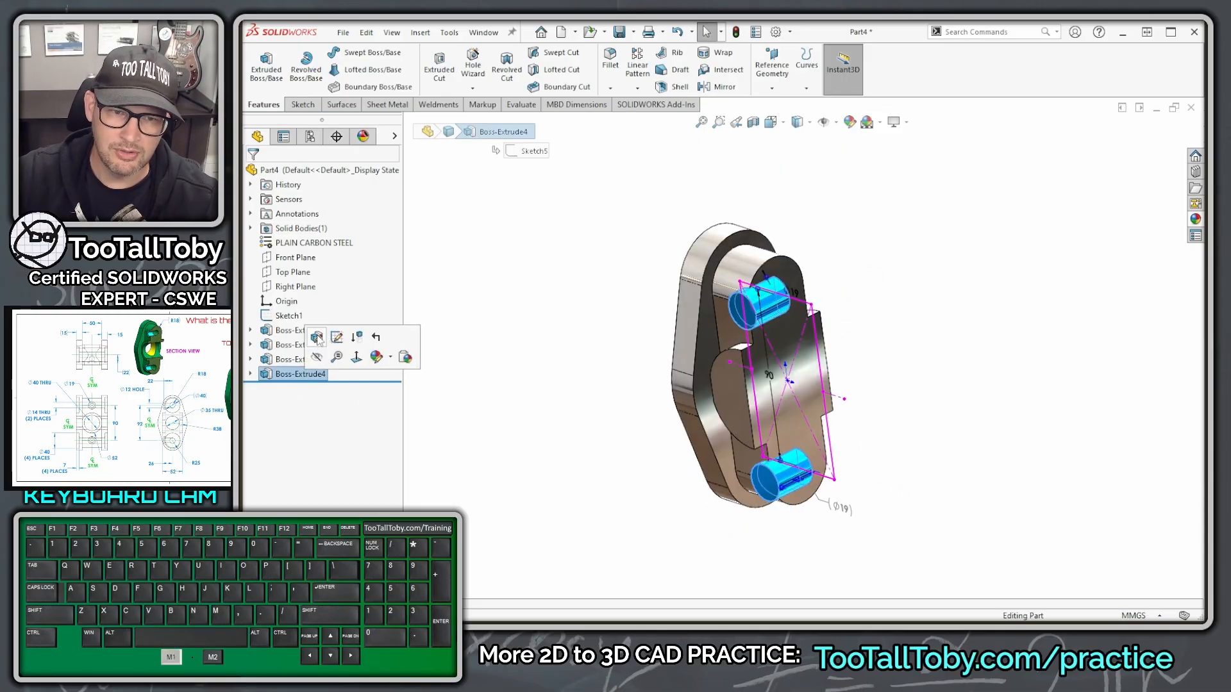
left_click(321, 338)
key("alt+1")
left_click(242, 191)
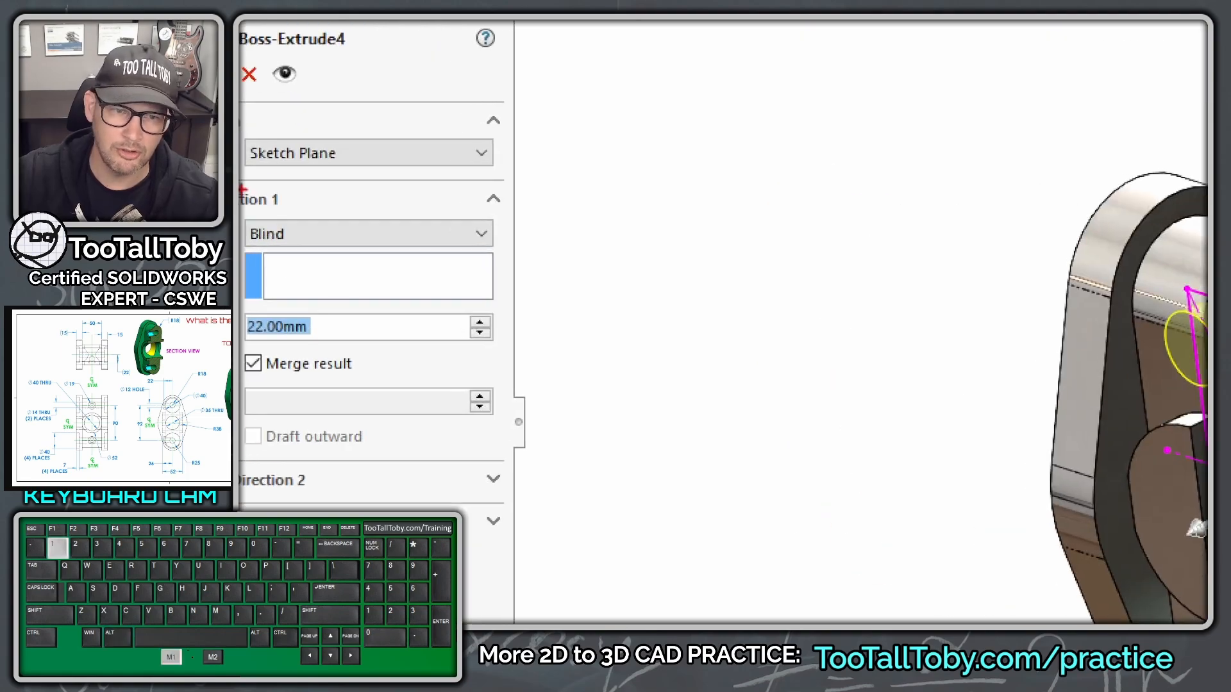
mouse_move(277, 171)
left_mouse_down()
mouse_move(286, 309)
mouse_move(239, 179)
left_mouse_up()
key("alt+1")
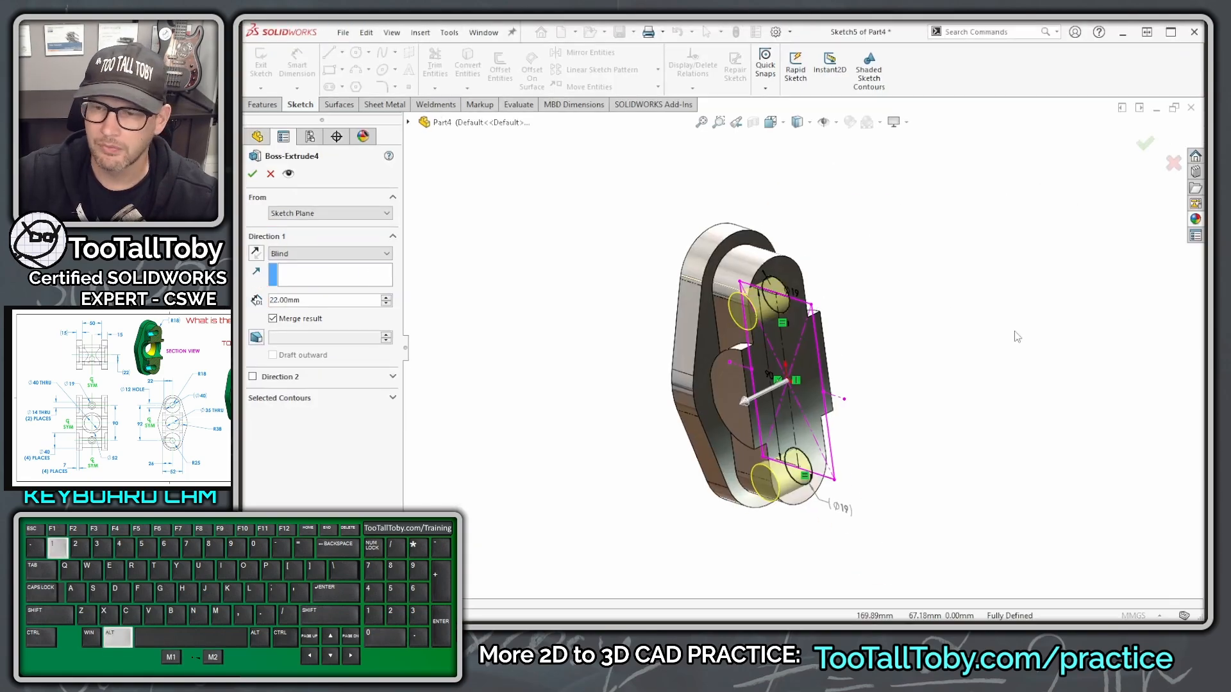
left_click(271, 174)
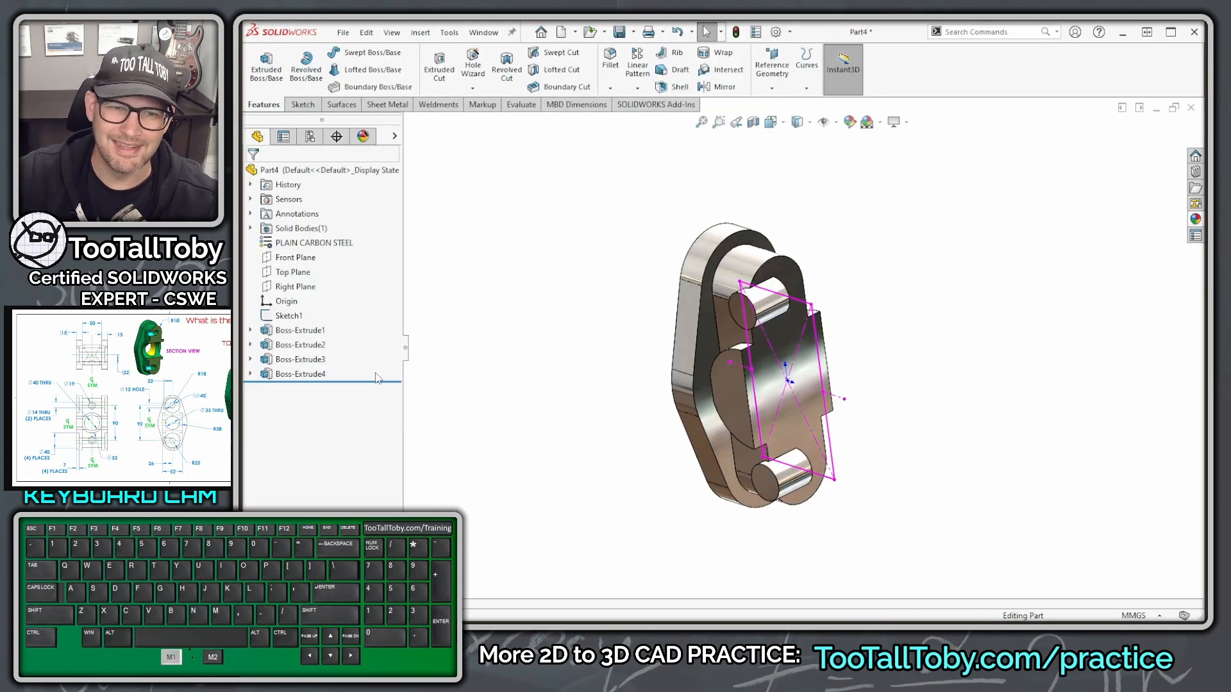
Edit the sketch of the 19 mm bosses and draw a vertical line across the full diameter of the upper circle.
left_click(302, 374)
left_click(251, 373)
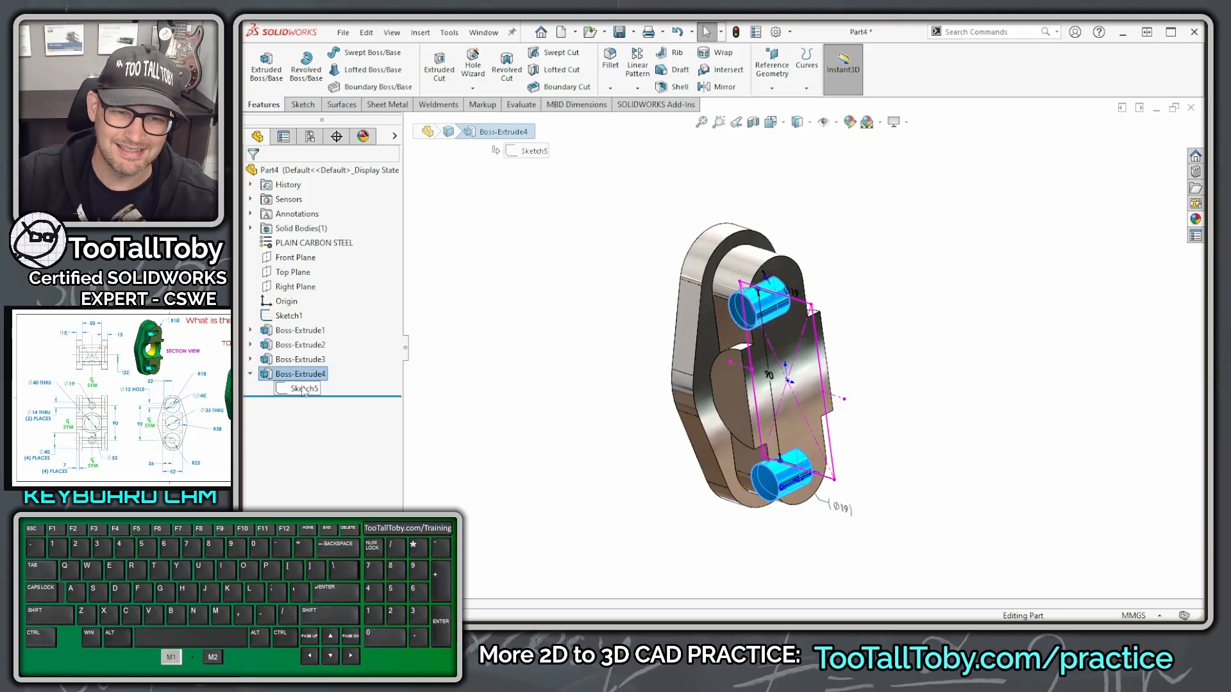
left_click(301, 389)
left_click(317, 350)
key("ctrl+8")
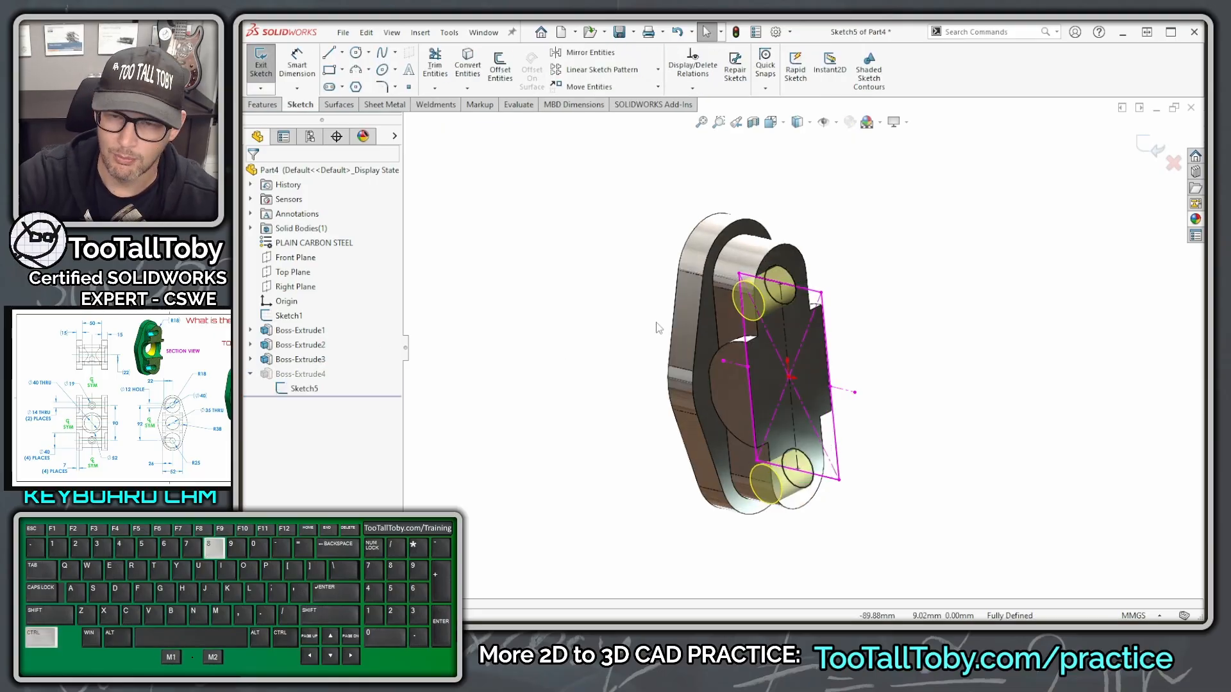
key("s")
left_click(659, 244)
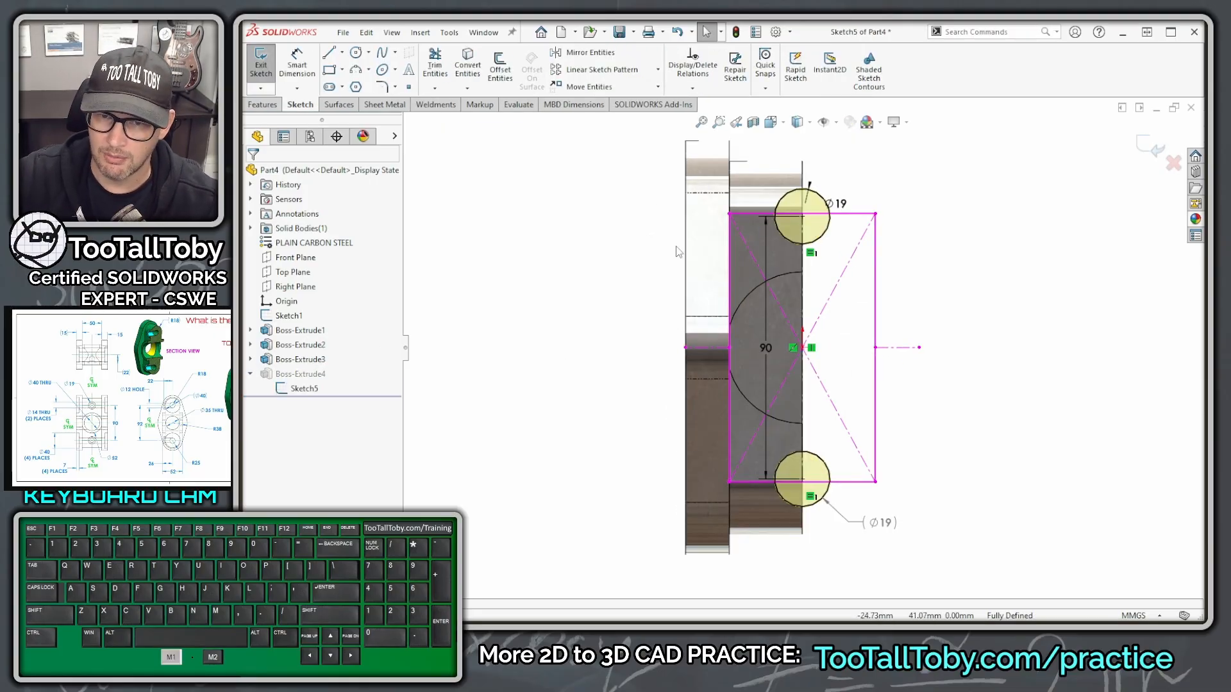
scroll(806, 191, "down", 5)
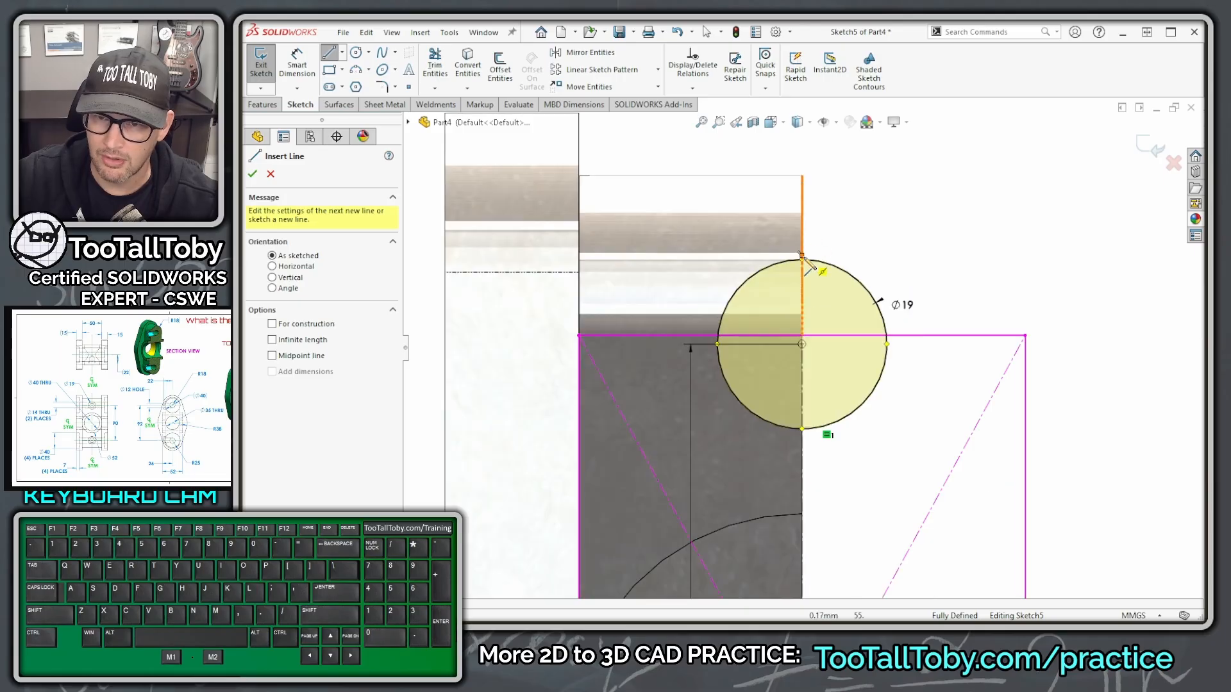
left_click(802, 260)
left_click(802, 429)
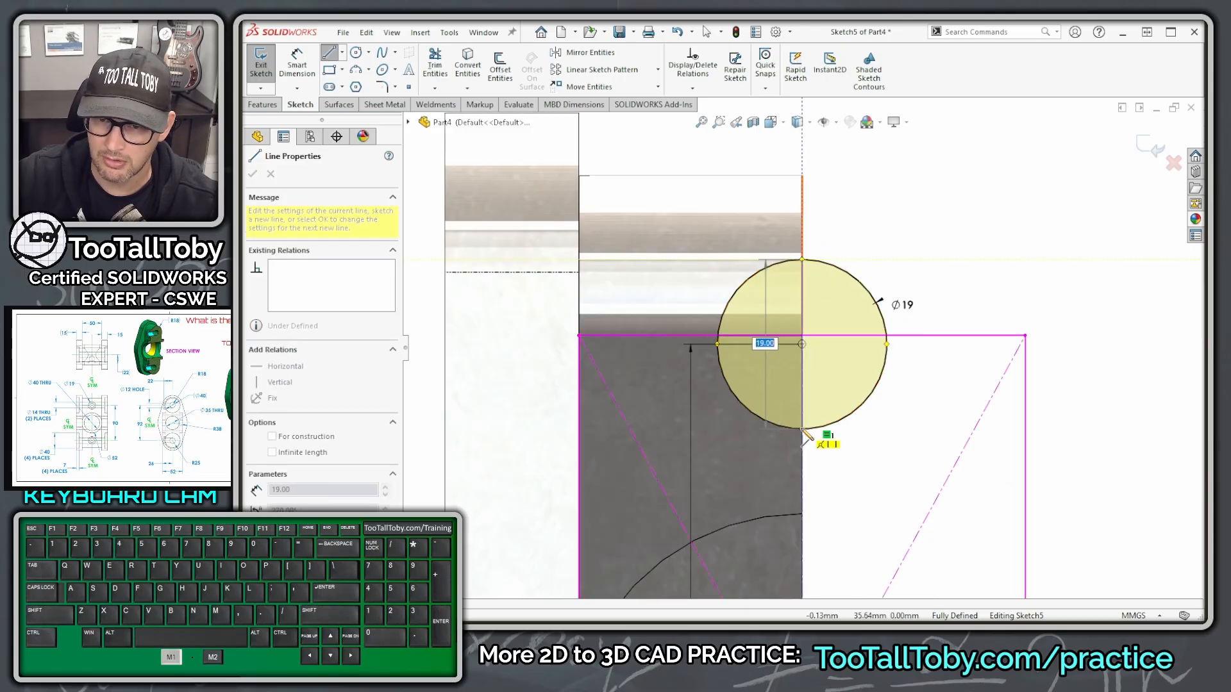
Continue the line down across the full diameter of the lower circle and remove the vertical segment between the two circles.
scroll(878, 534, "up", 2)
scroll(885, 539, "up", 4)
scroll(802, 468, "down", 3)
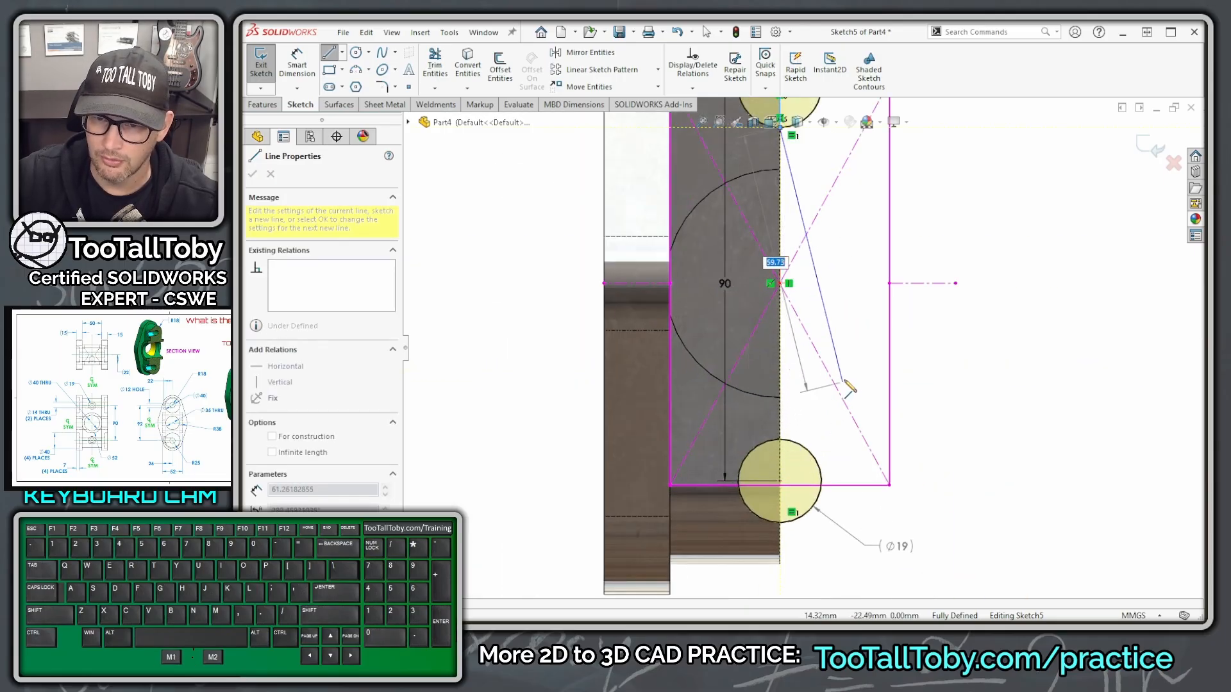
left_click(780, 440)
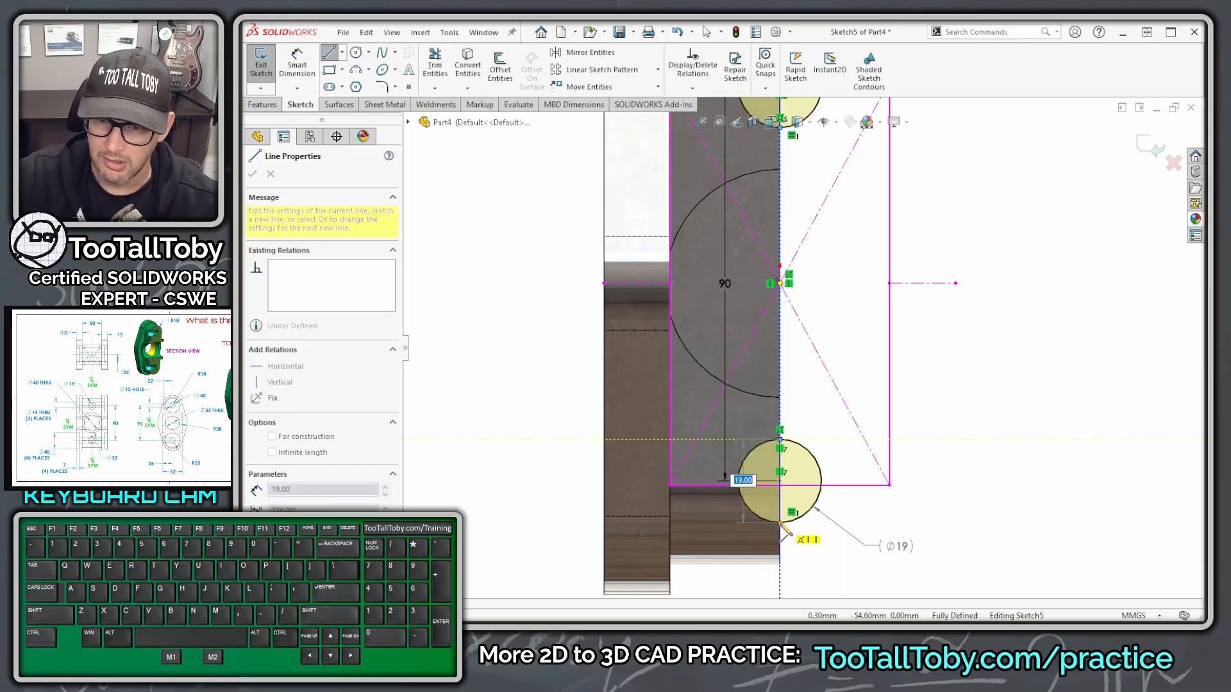
left_click(780, 523)
key("Escape")
left_click(780, 335)
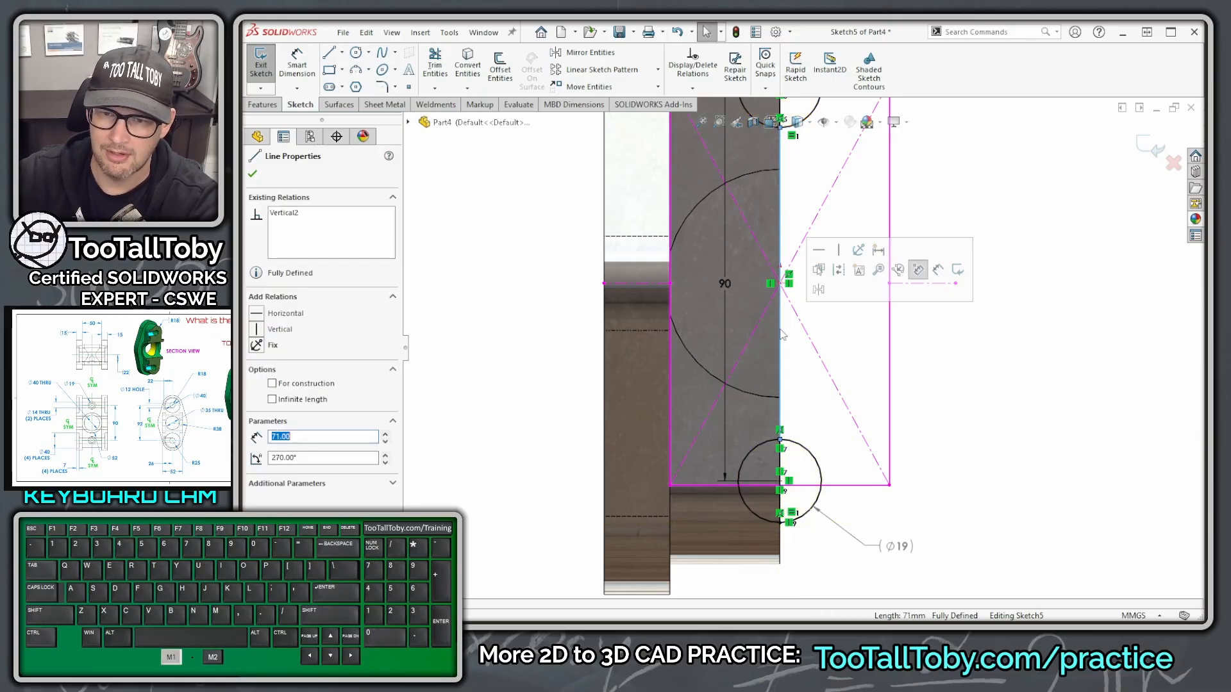
key("Escape")
Power-trim the halves of both circles facing away from the flange plate and exit the sketch to rebuild the bosses as half-cylinders.
key("s")
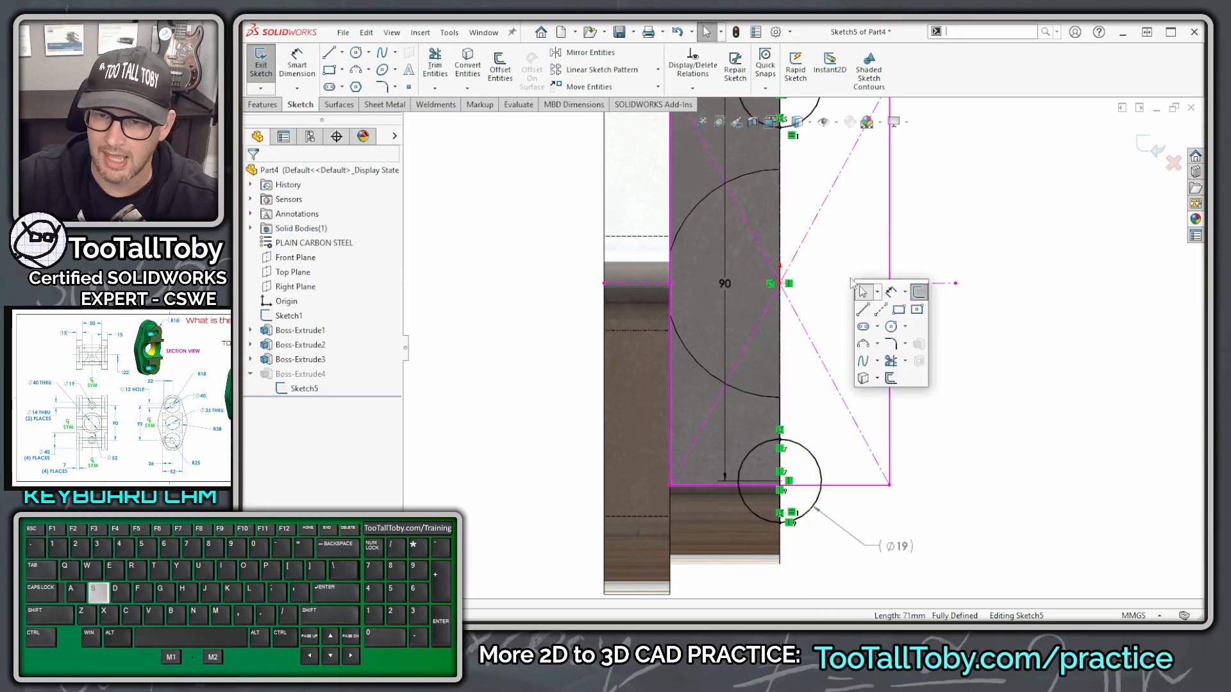
left_click(891, 360)
key("f")
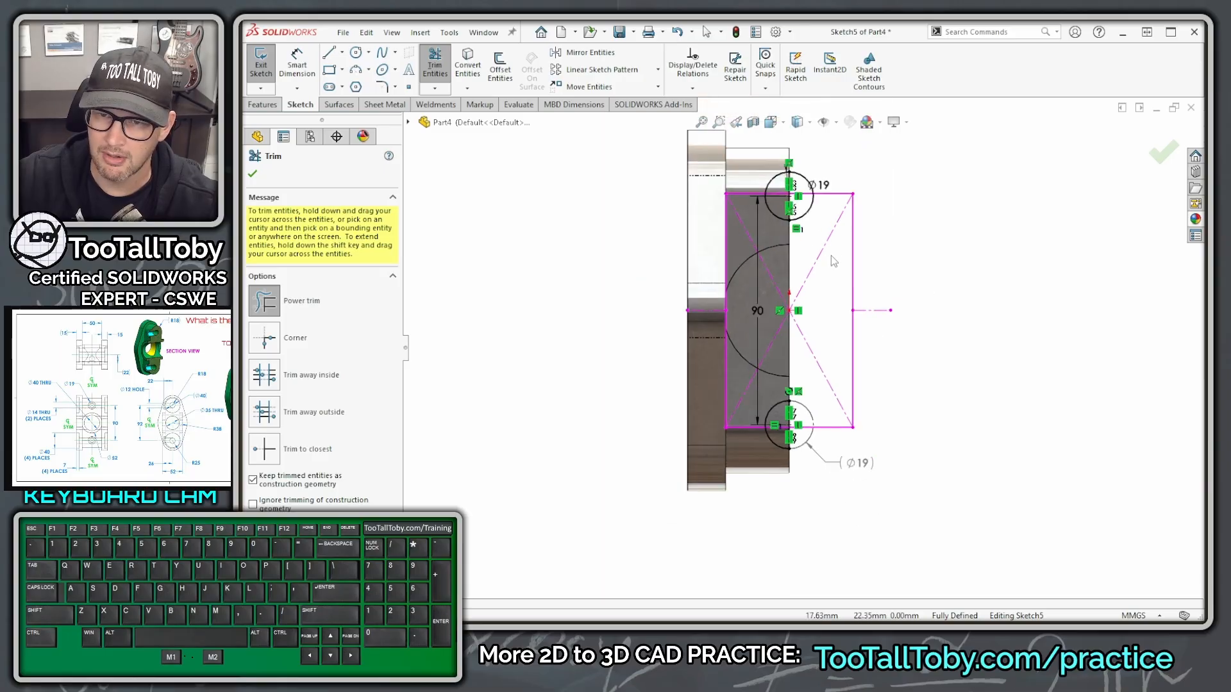
left_click_drag(803, 204, 833, 207)
left_click(1157, 156)
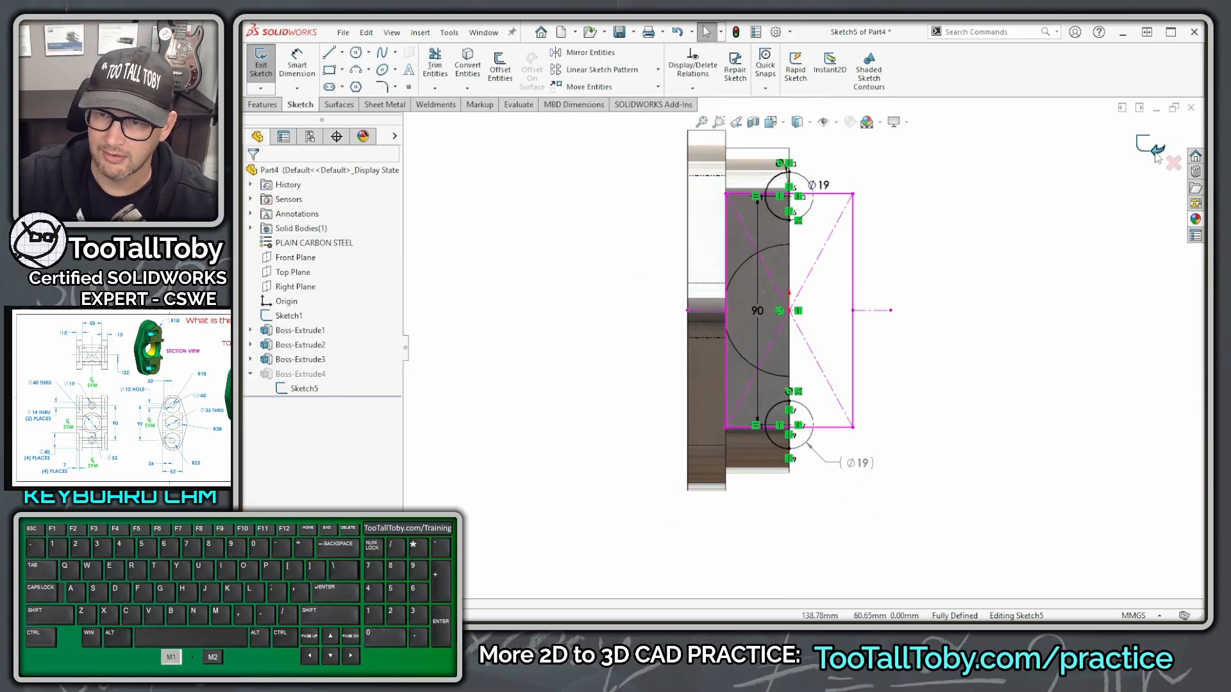
left_click(1158, 156)
Sketch a 35 mm diameter circle centred on the origin on the large flat outer face of the first boss.
mouse_move(1003, 256)
middle_mouse_down()
mouse_move(834, 293)
mouse_move(874, 272)
mouse_move(891, 308)
middle_mouse_up()
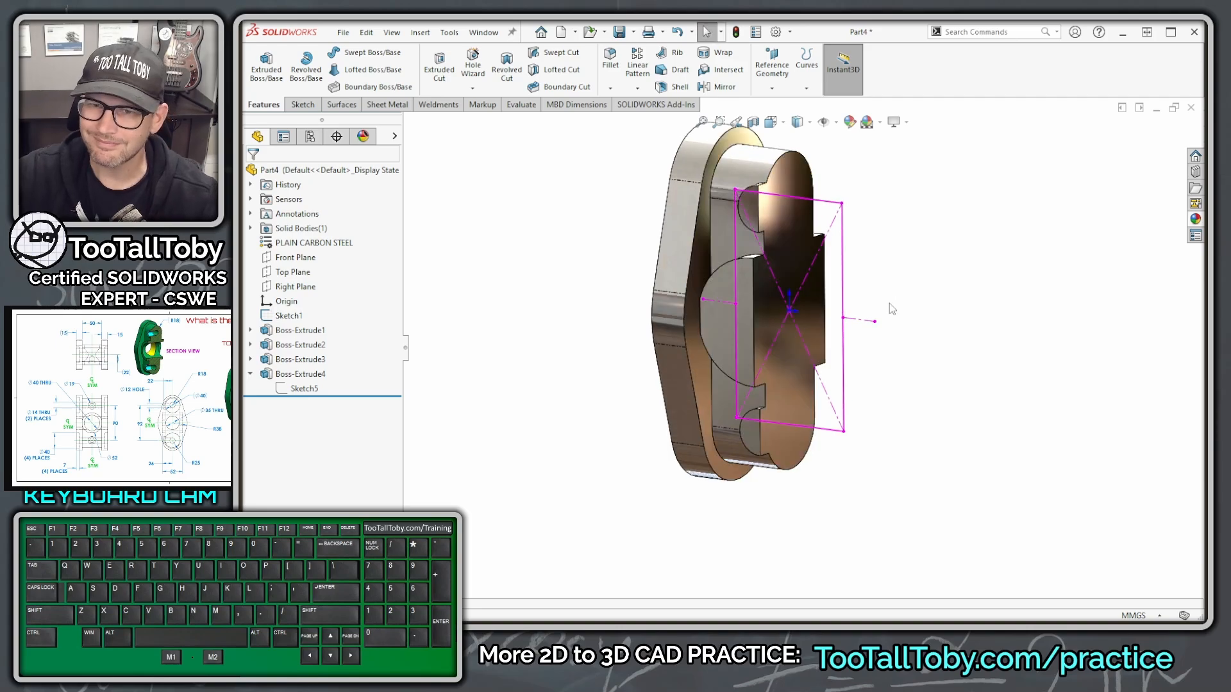
left_click(966, 289)
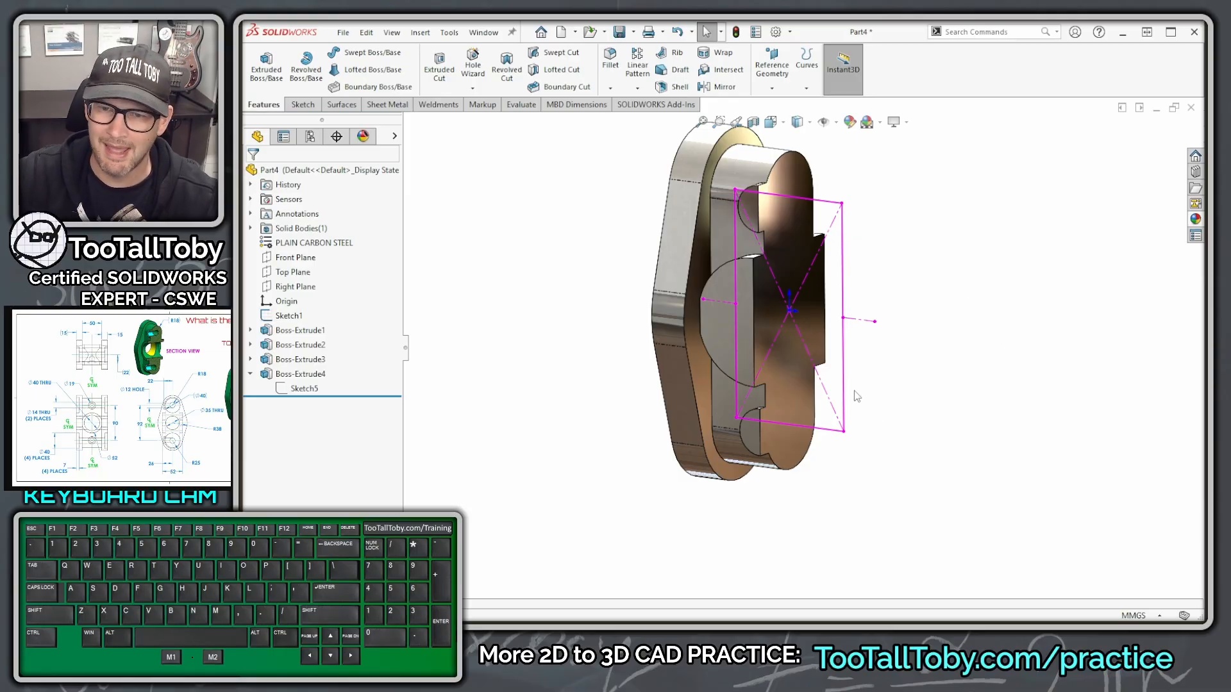
middle_click_drag(856, 396, 834, 406)
left_click(1046, 274)
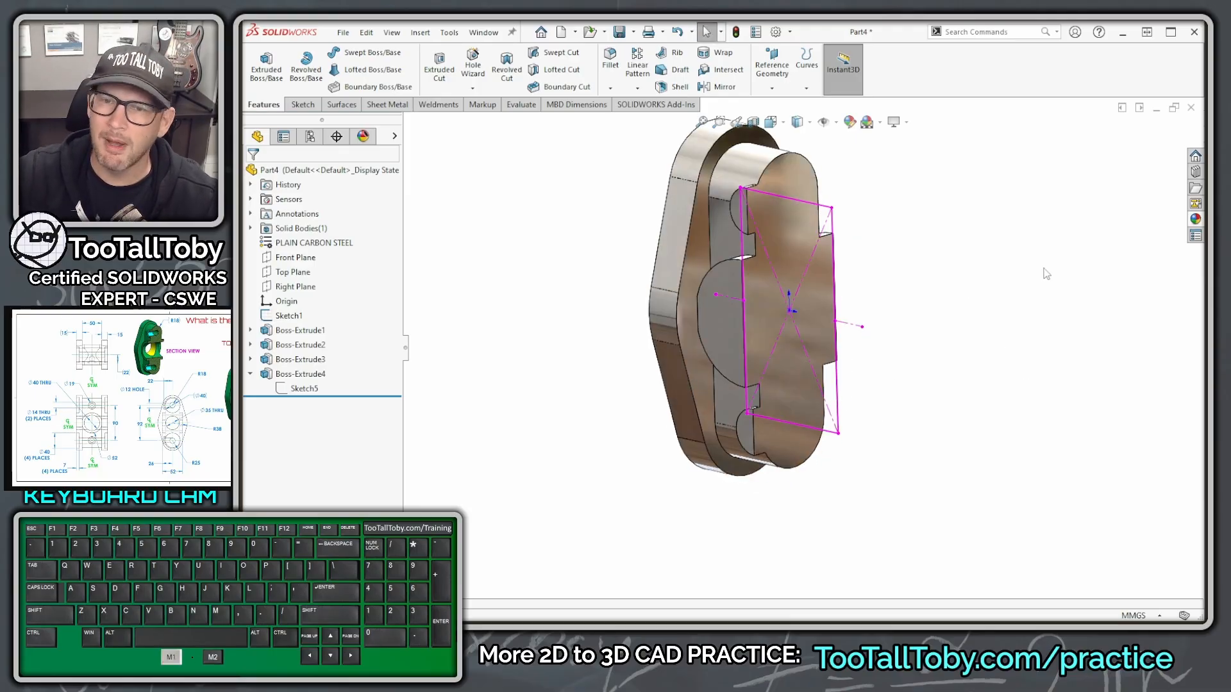
left_click(764, 313)
left_click(824, 277)
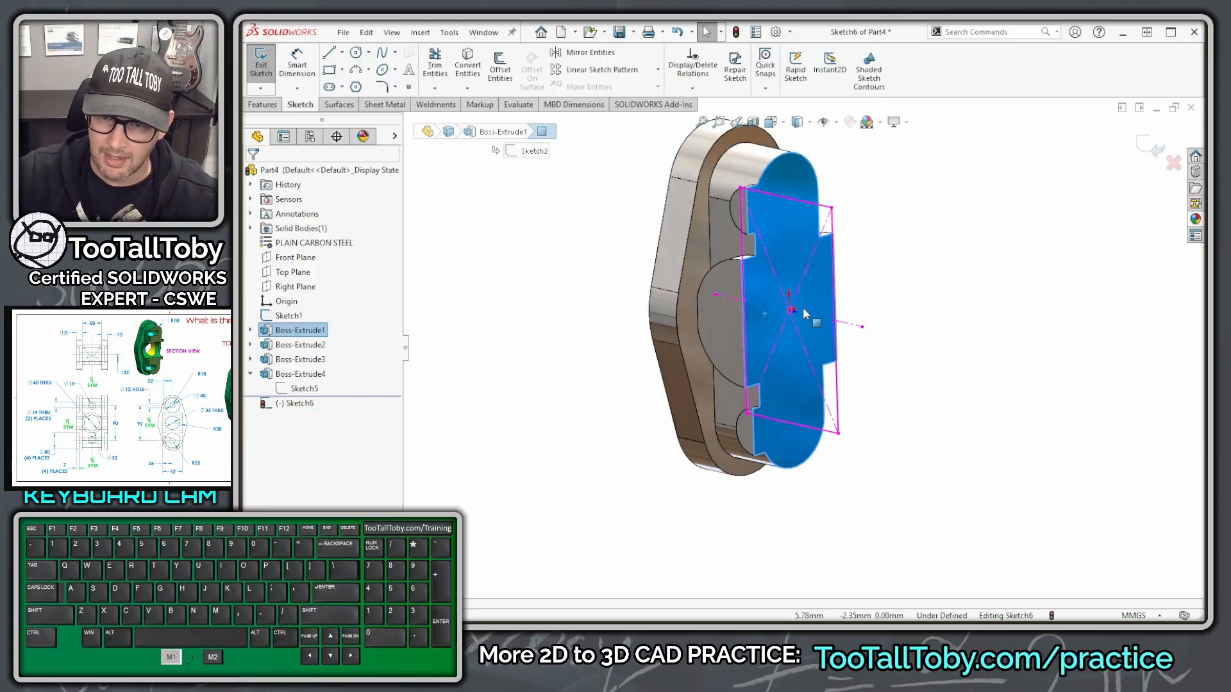
key("s")
left_click(853, 343)
left_click(793, 314)
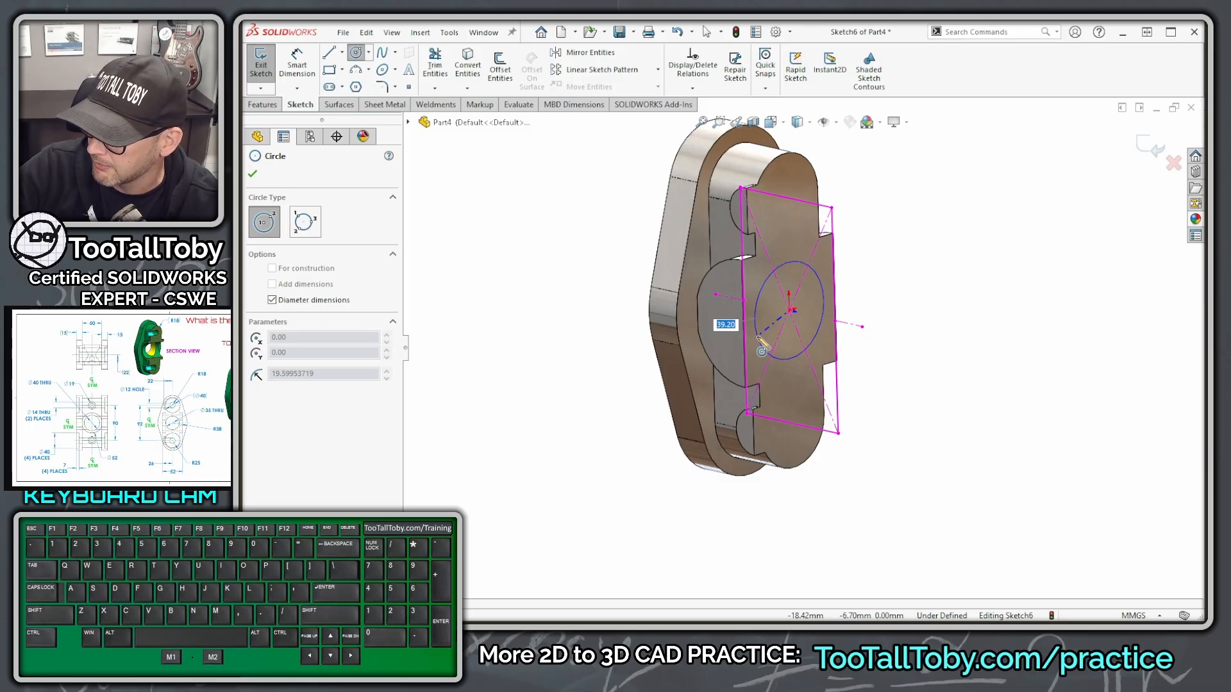
type("35")
key("Return")
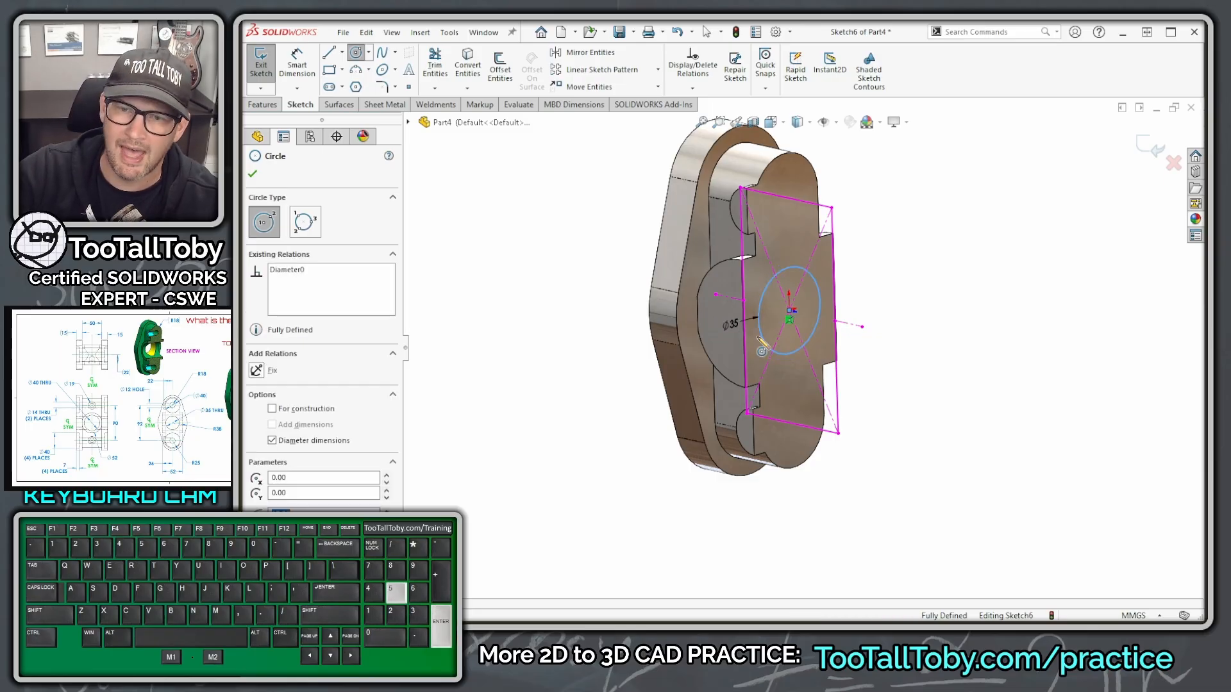
Cut-extrude the 35 mm circle Through All.
key("s")
left_click(956, 280)
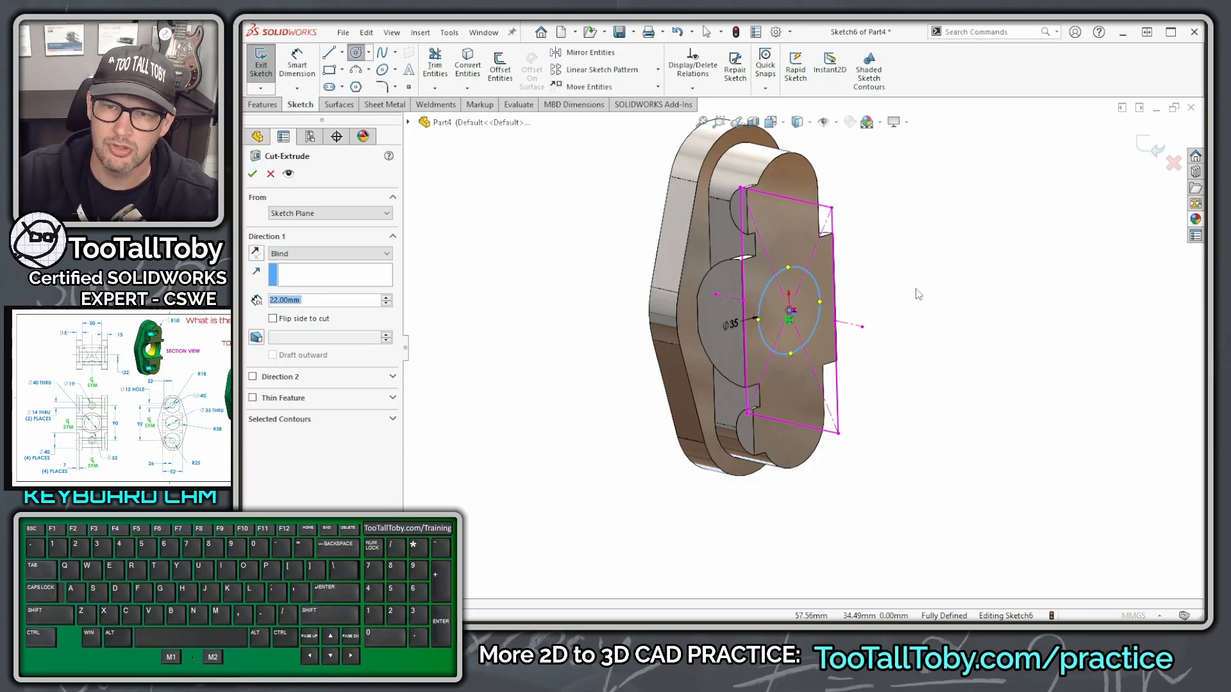
right_click(936, 163)
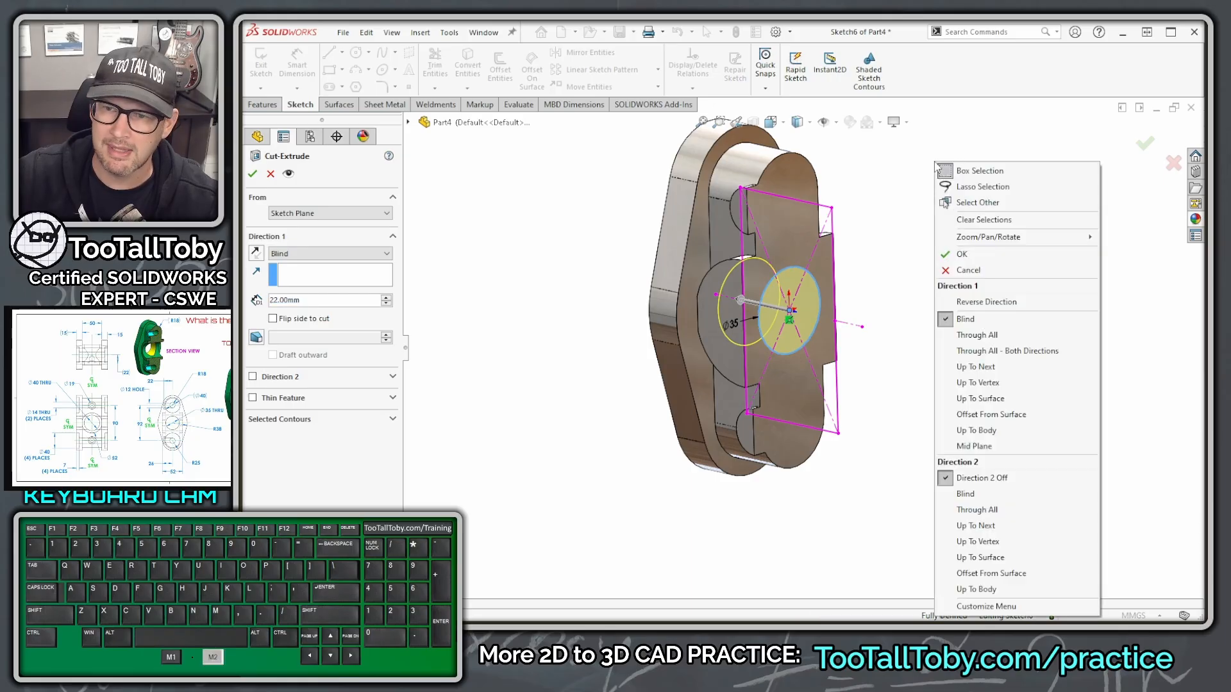
left_click(1012, 334)
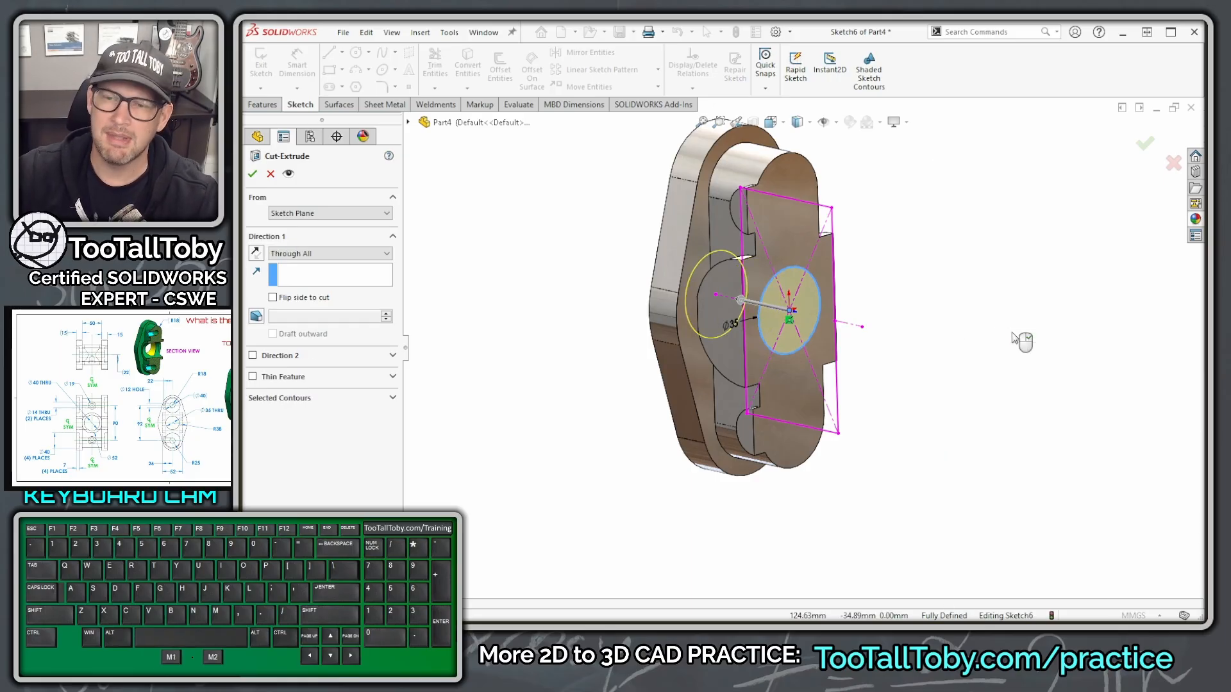
right_click(1022, 341)
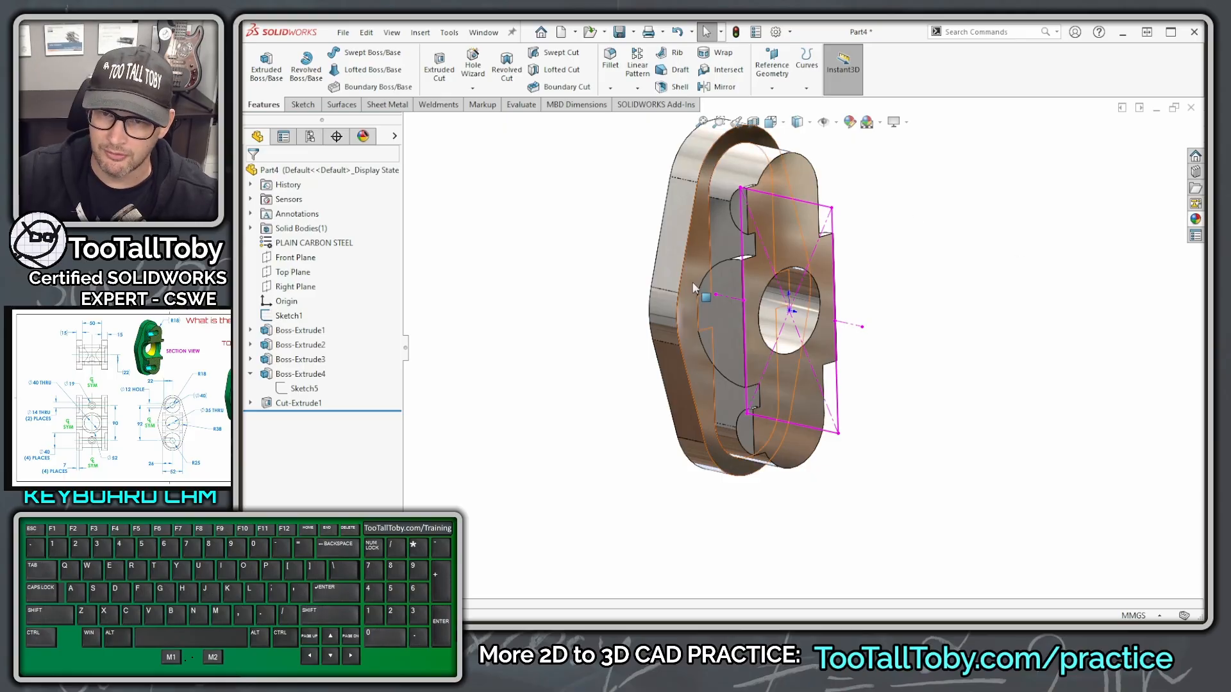
Sketch a 40 mm diameter circle centred on the origin on the Front Plane.
middle_click_drag(827, 309, 721, 262)
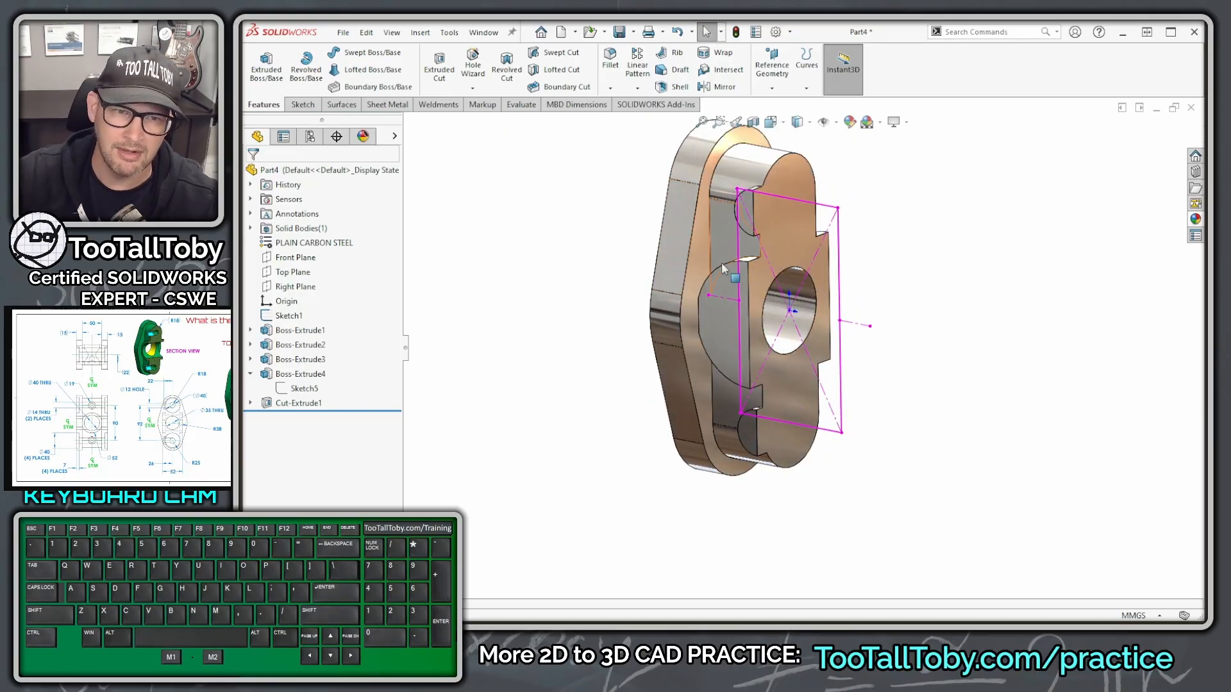
left_click(300, 258)
left_click(312, 242)
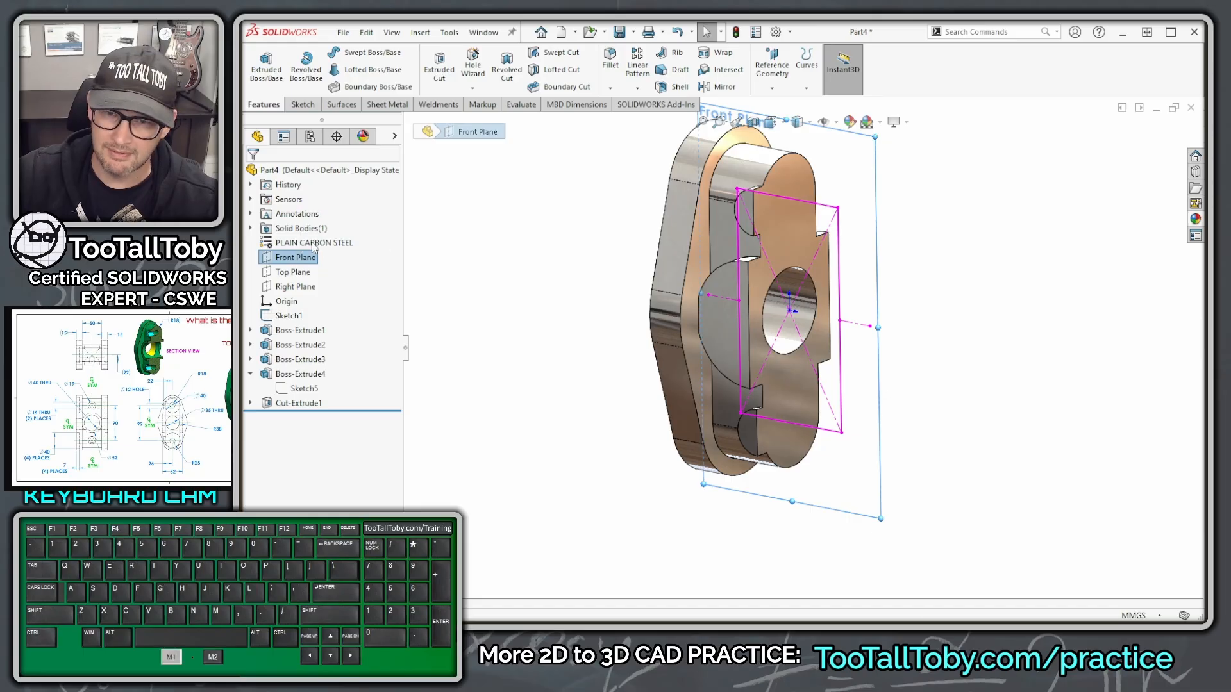
key("s")
left_click(795, 317)
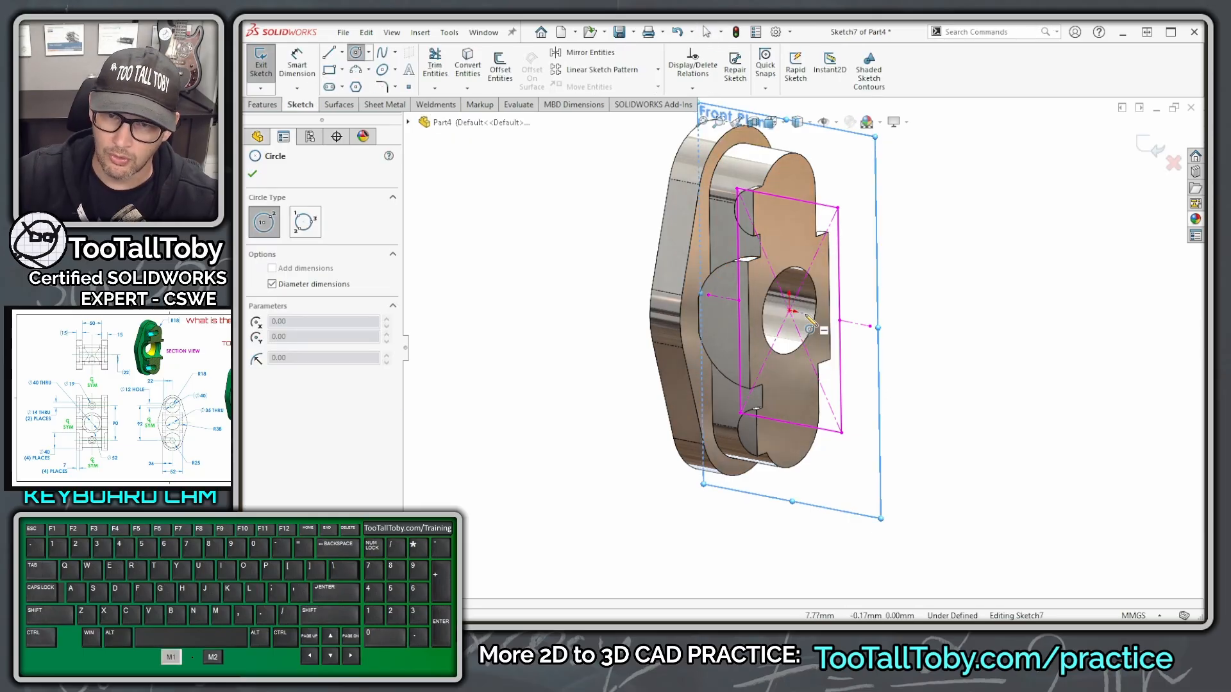
left_click(792, 313)
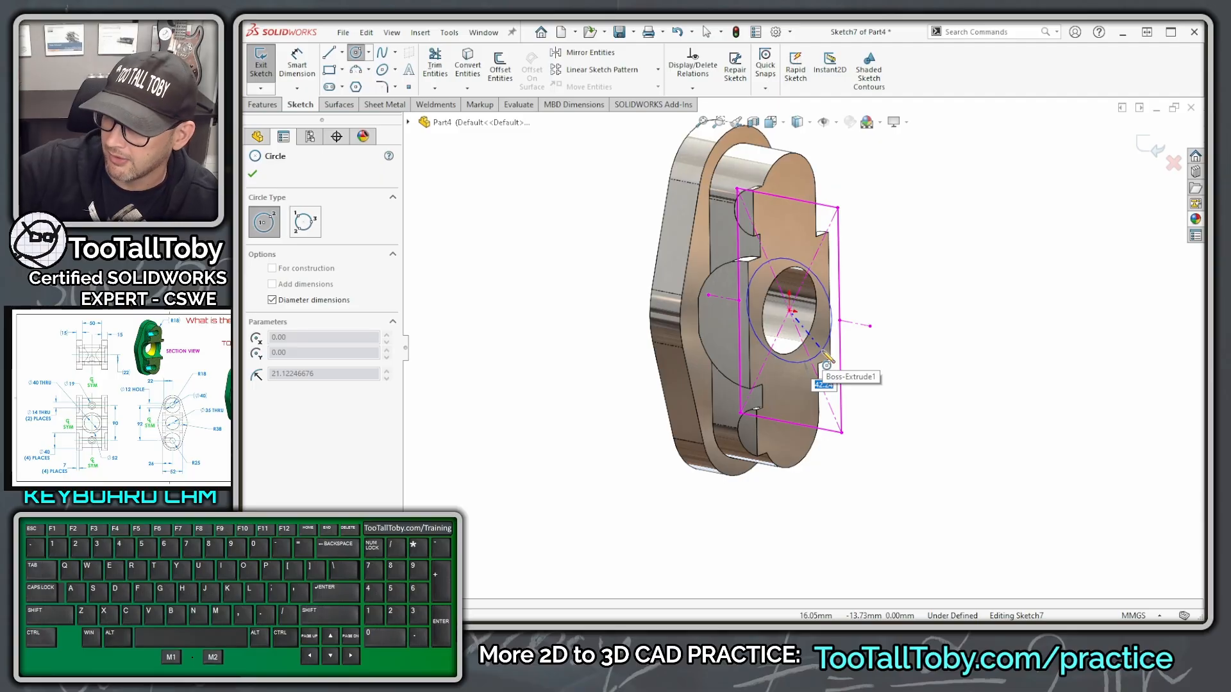
type("40")
key("Return")
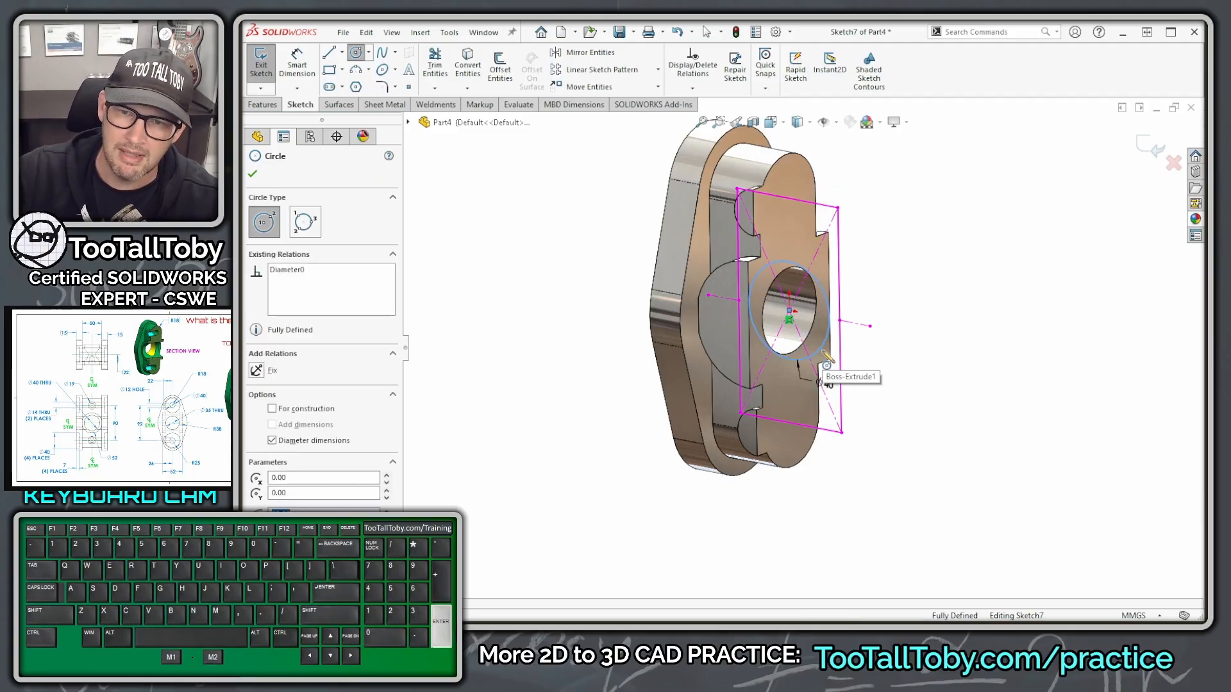
Cut-extrude the 40 mm circle Through All - Both Directions.
key("s")
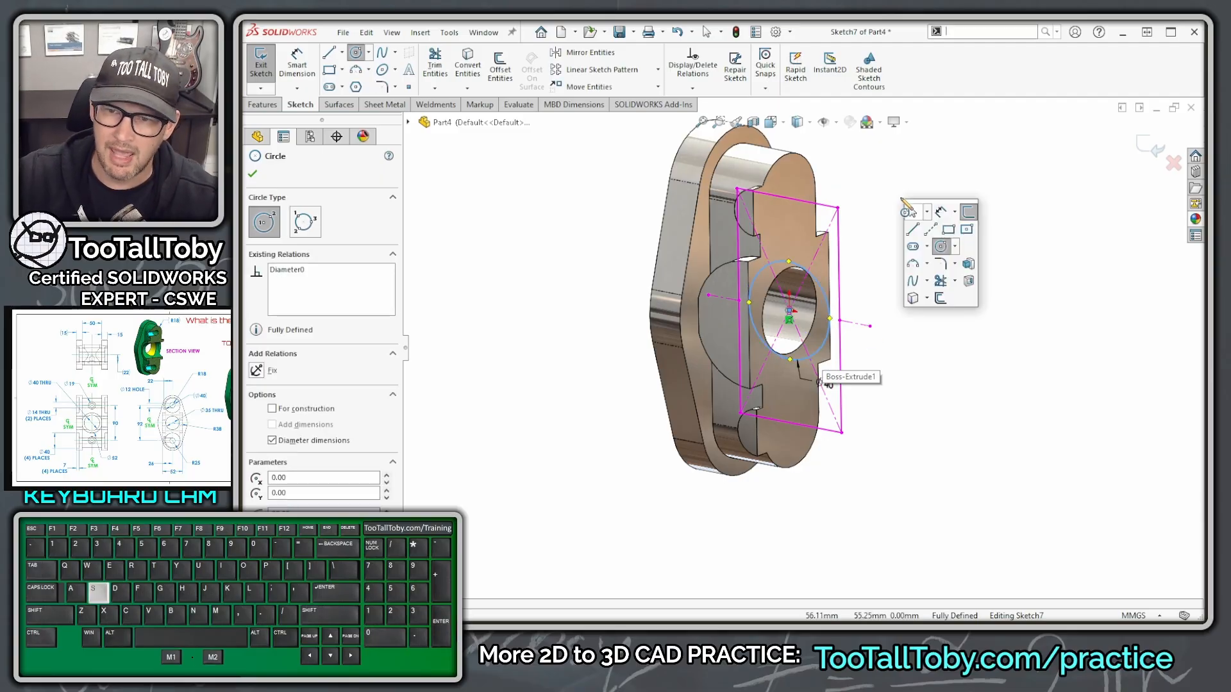
left_click(968, 282)
right_click(961, 192)
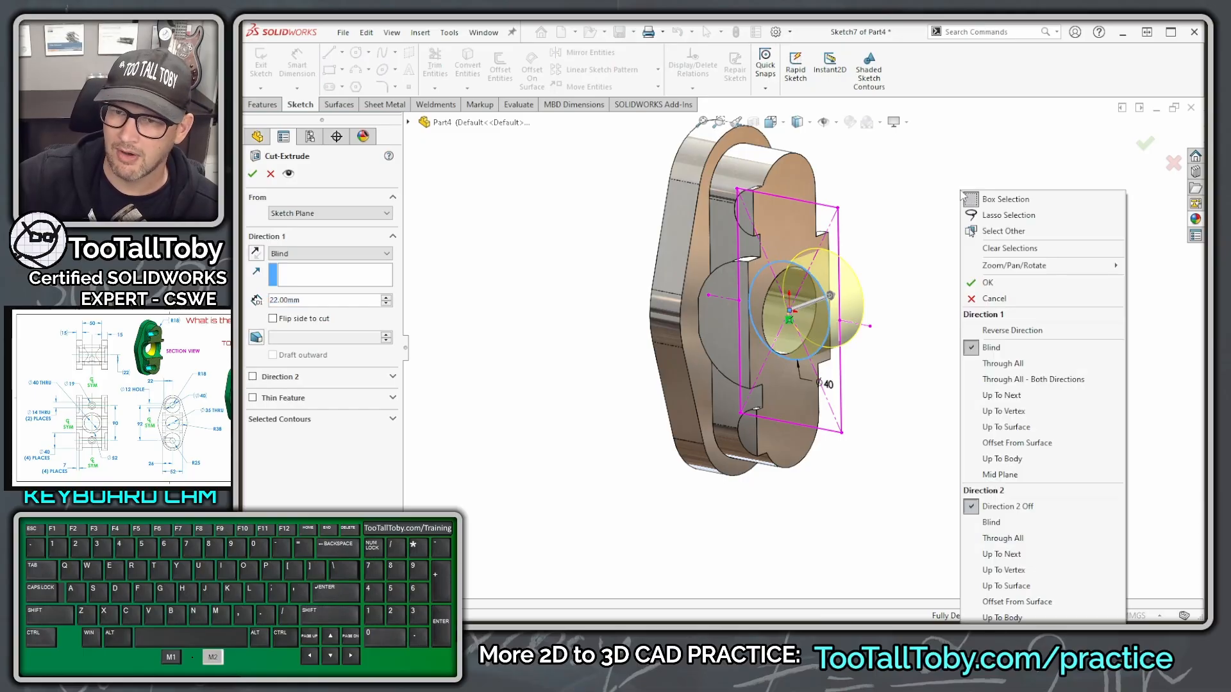
left_click(1054, 383)
right_click(1056, 385)
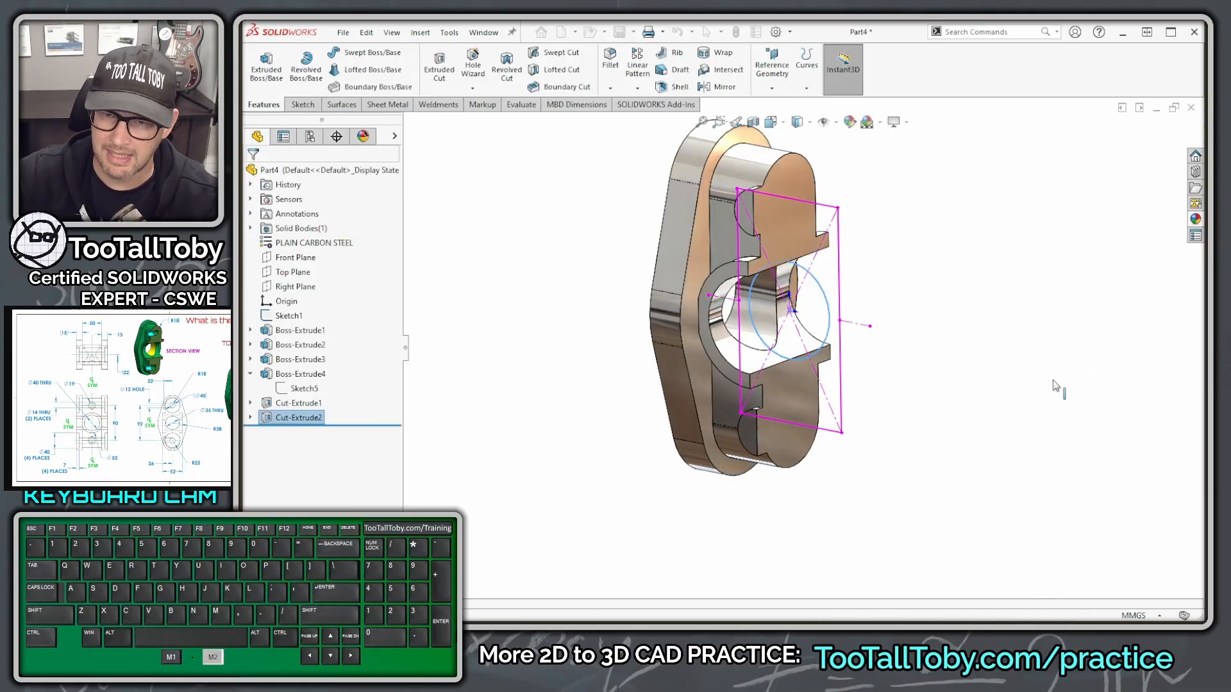
left_click(1055, 383)
Sketch a 12 mm diameter circle on the Front Plane over the upper boss.
left_click(293, 257)
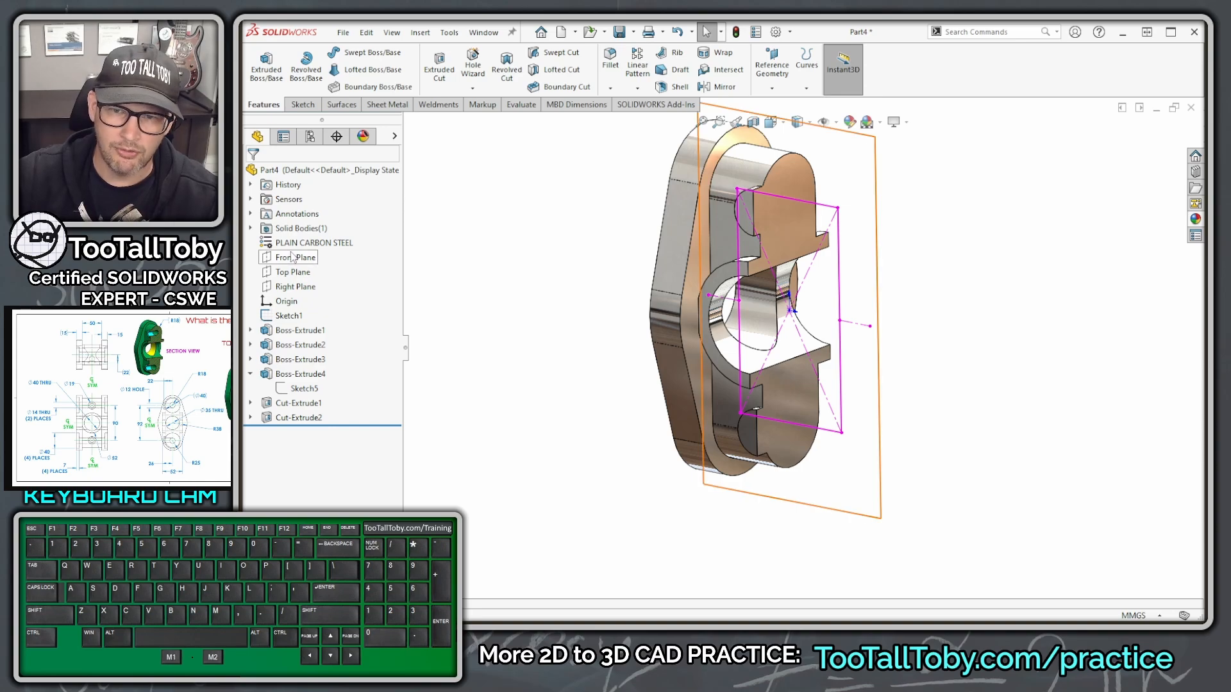
left_click(303, 232)
key("s")
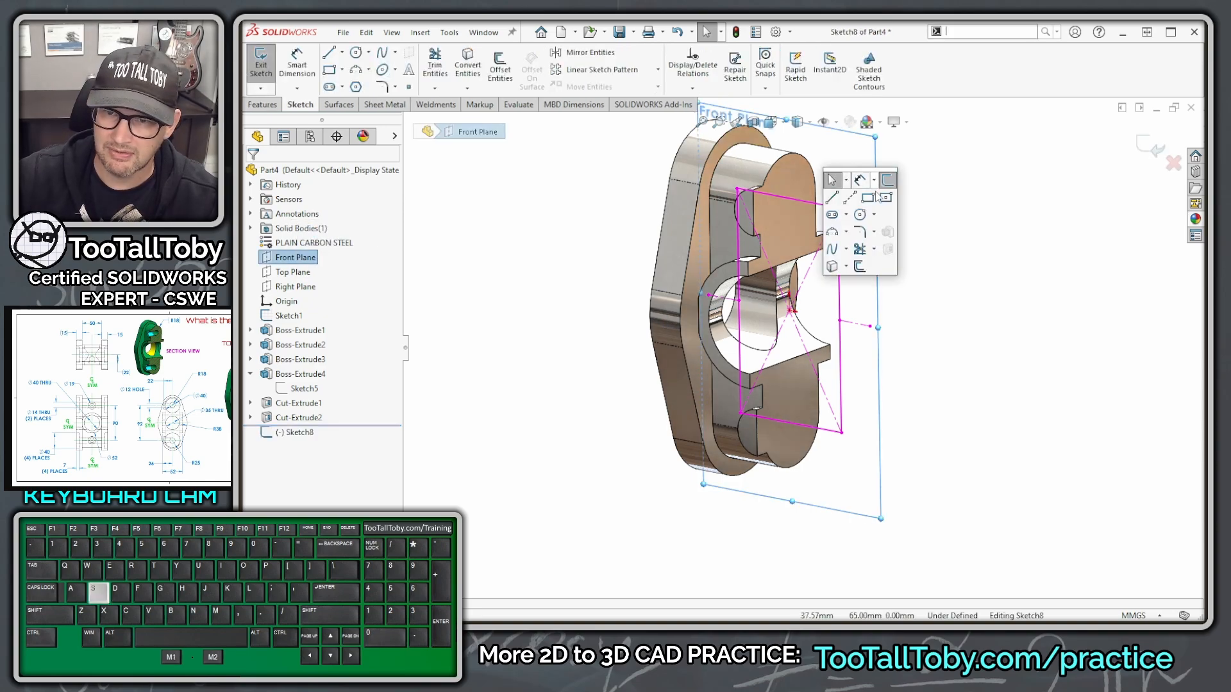
left_click(859, 214)
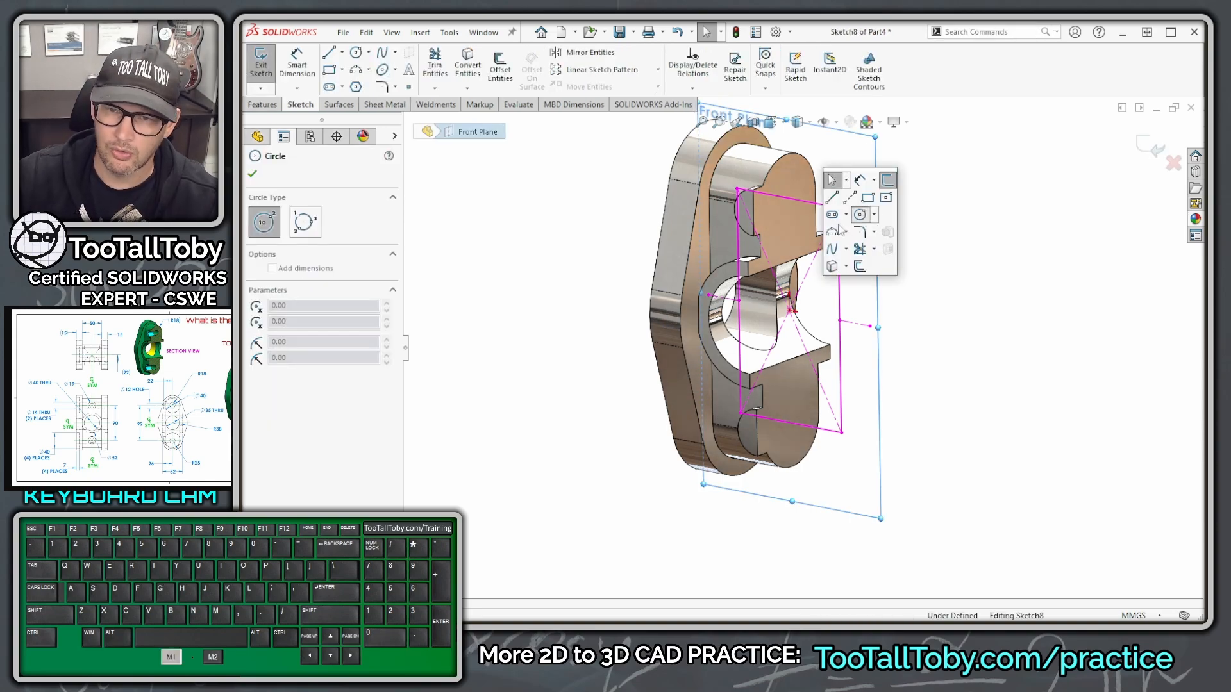
left_click(794, 187)
left_click(803, 196)
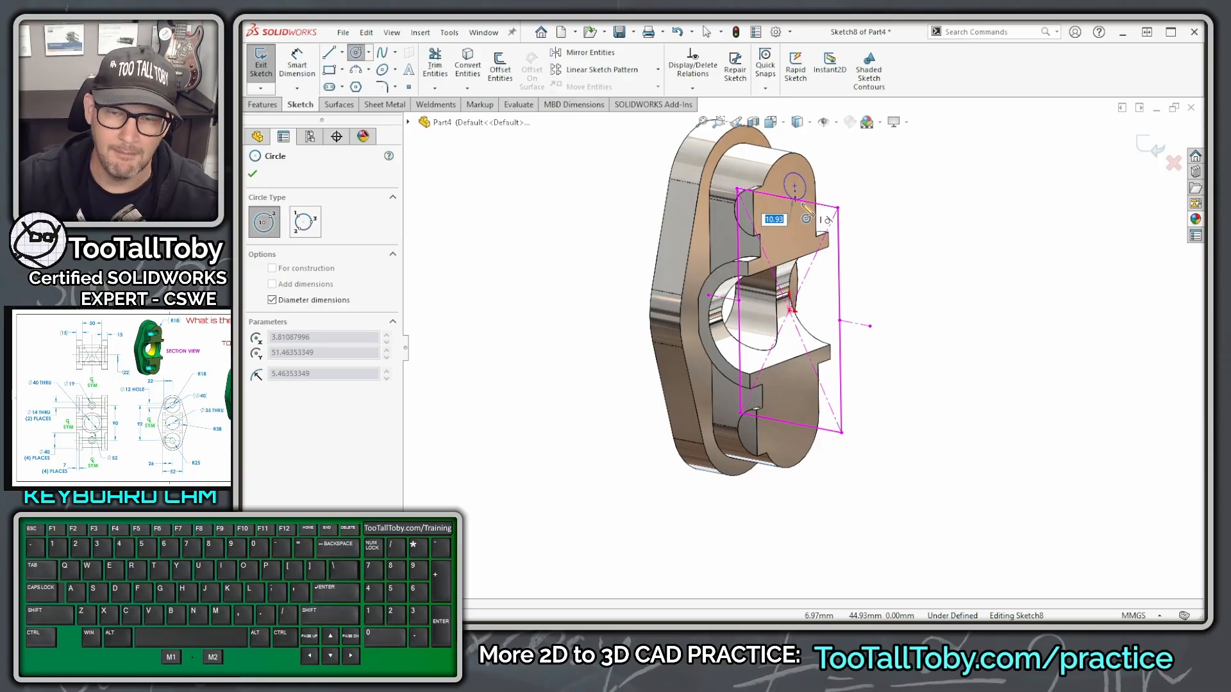
type("12")
key("Return")
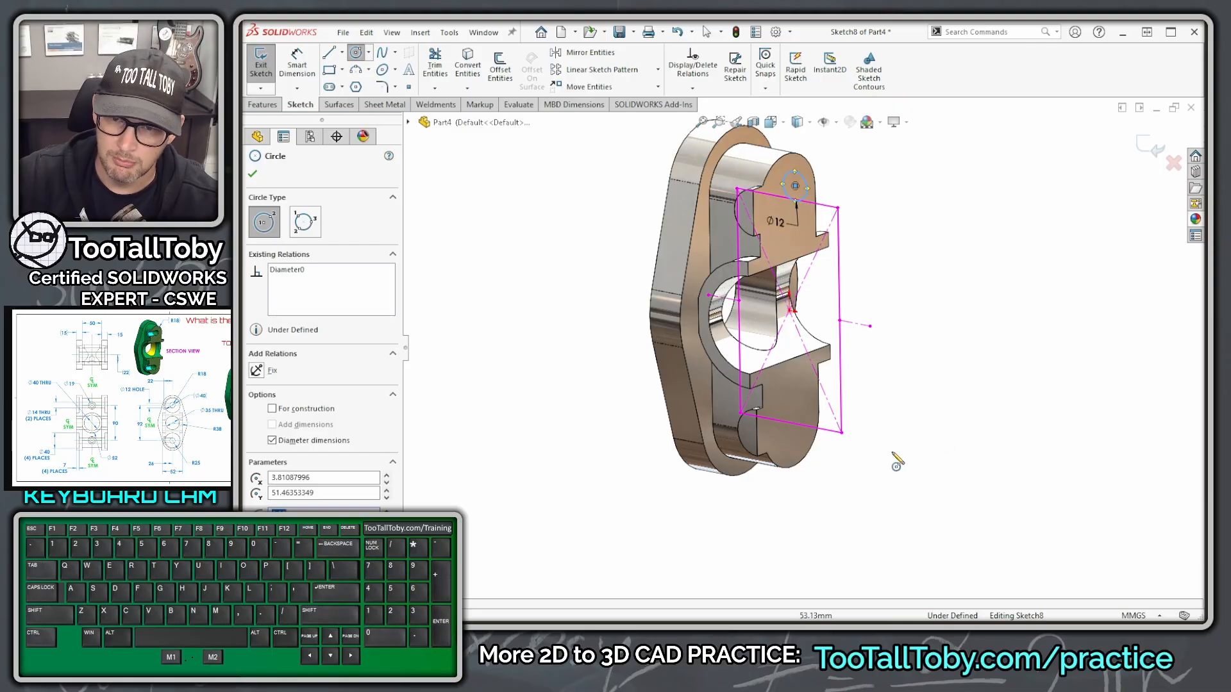
Sketch a second circle about 23 mm in diameter in the empty space beside the lower boss.
left_click(872, 425)
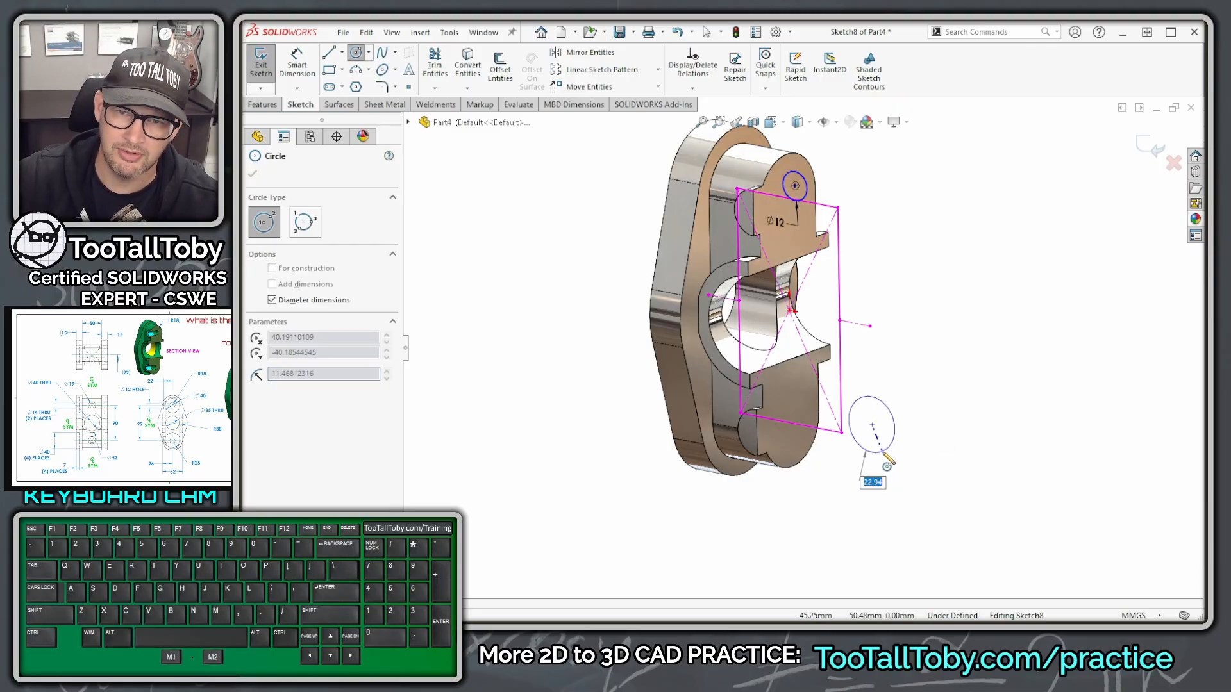
left_click(888, 456)
key("Escape")
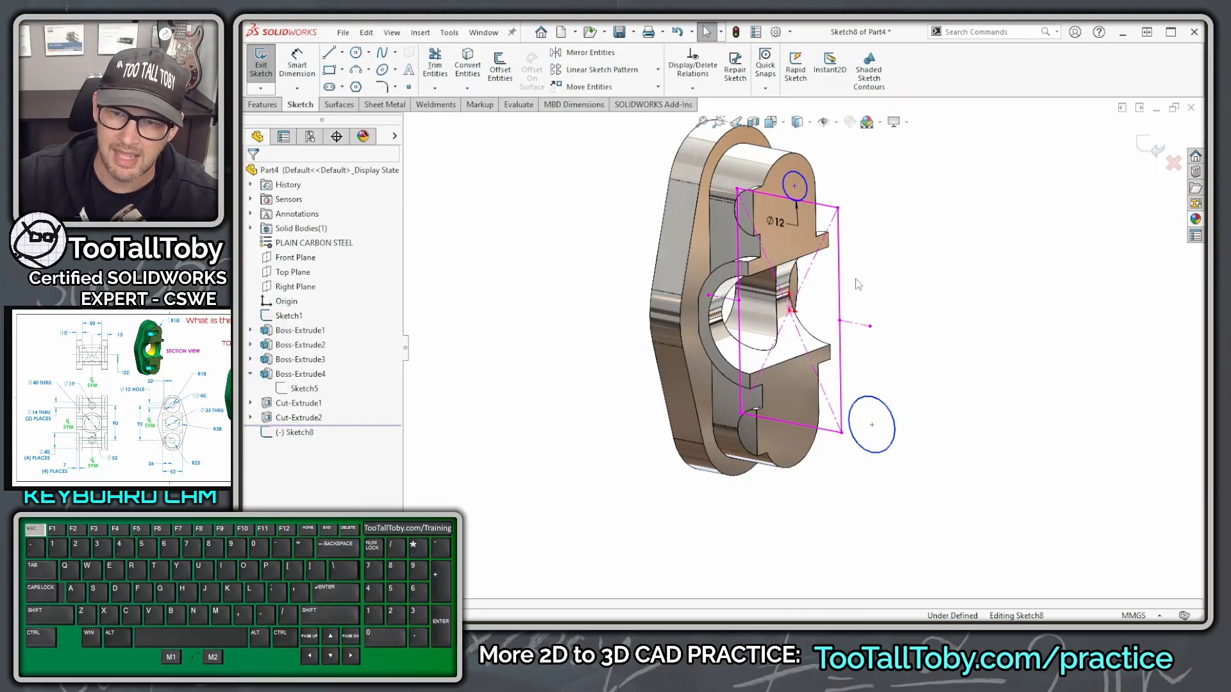
Make the second circle equal in radius to the 12 mm circle.
left_click(805, 181)
left_click(883, 405, "ctrl")
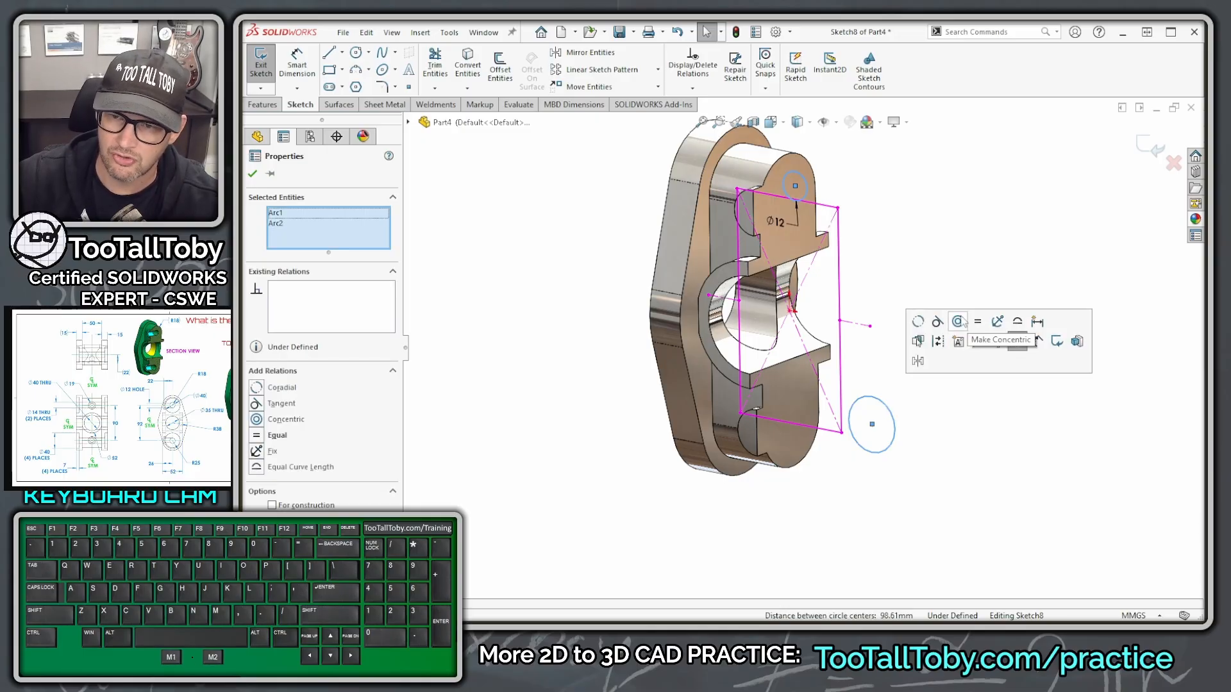
left_click(960, 323)
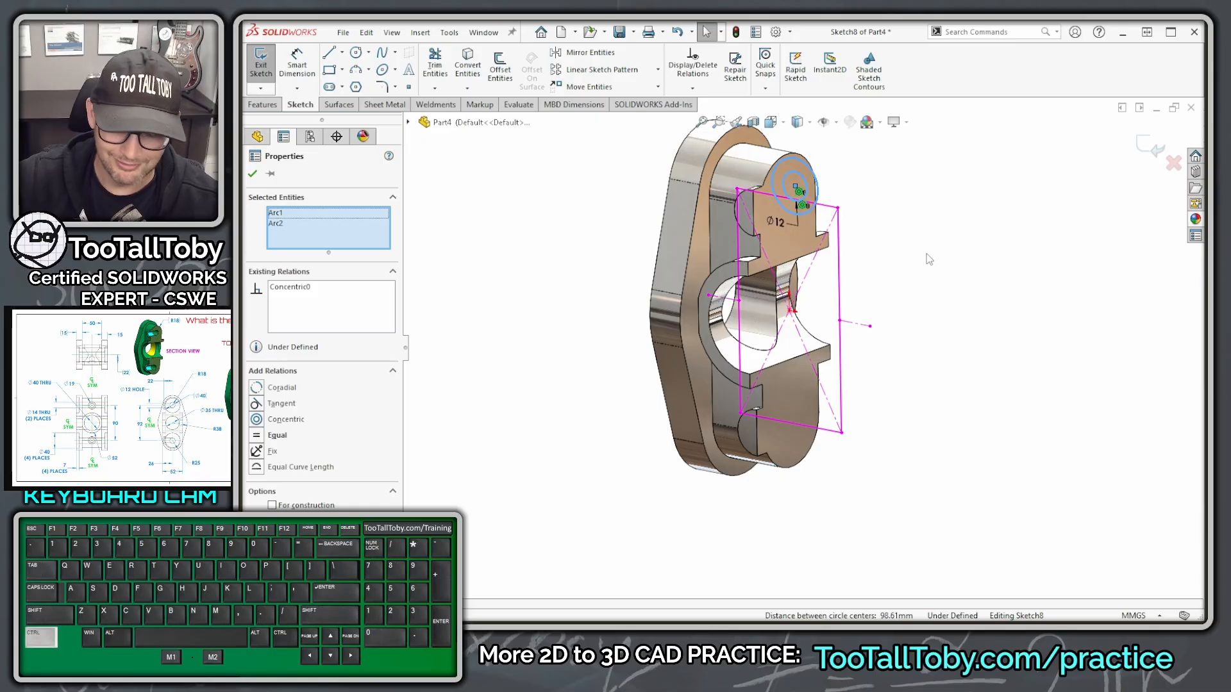
key("ctrl+z")
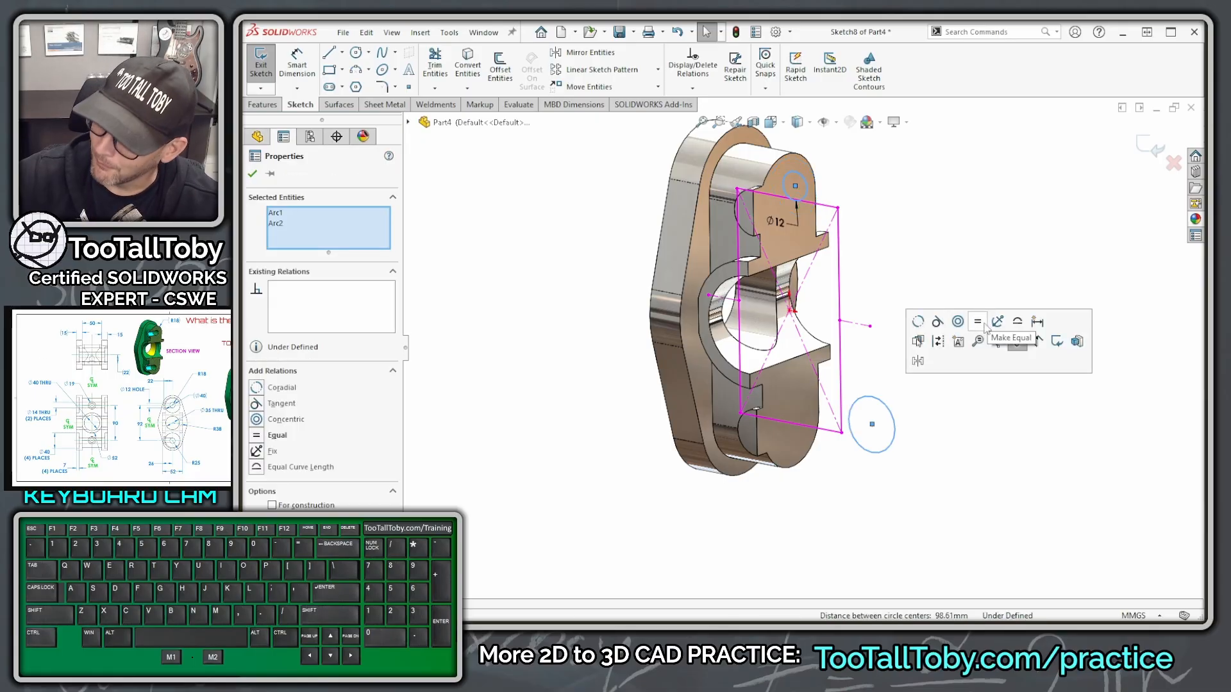
left_click(982, 324)
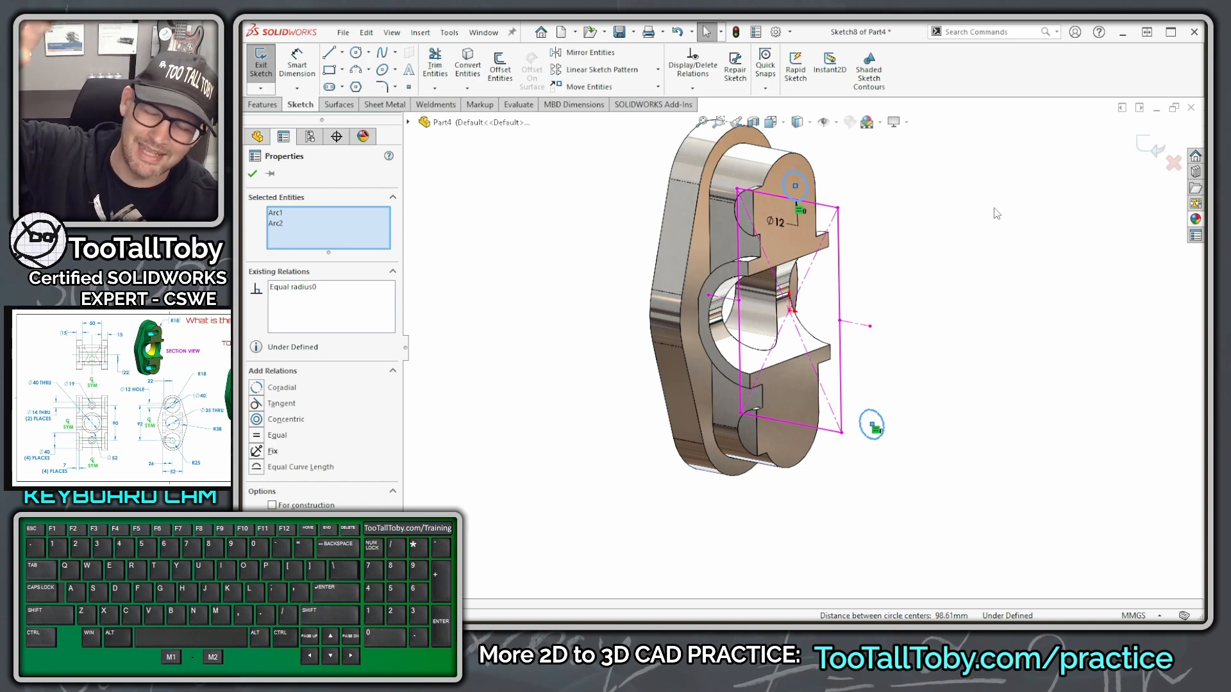
Make the upper circle concentric with the upper boss's round edge and the lower circle concentric with the lower boss's round edge.
left_click(926, 214)
left_click(751, 226)
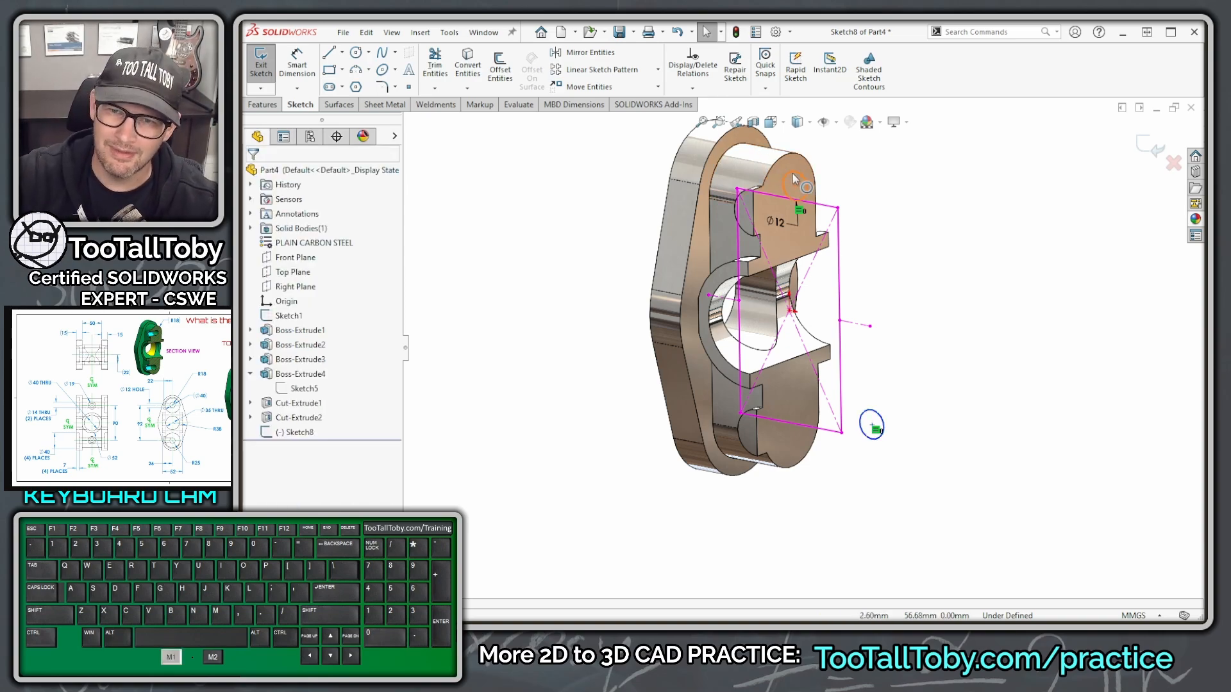
left_click(747, 237, "ctrl")
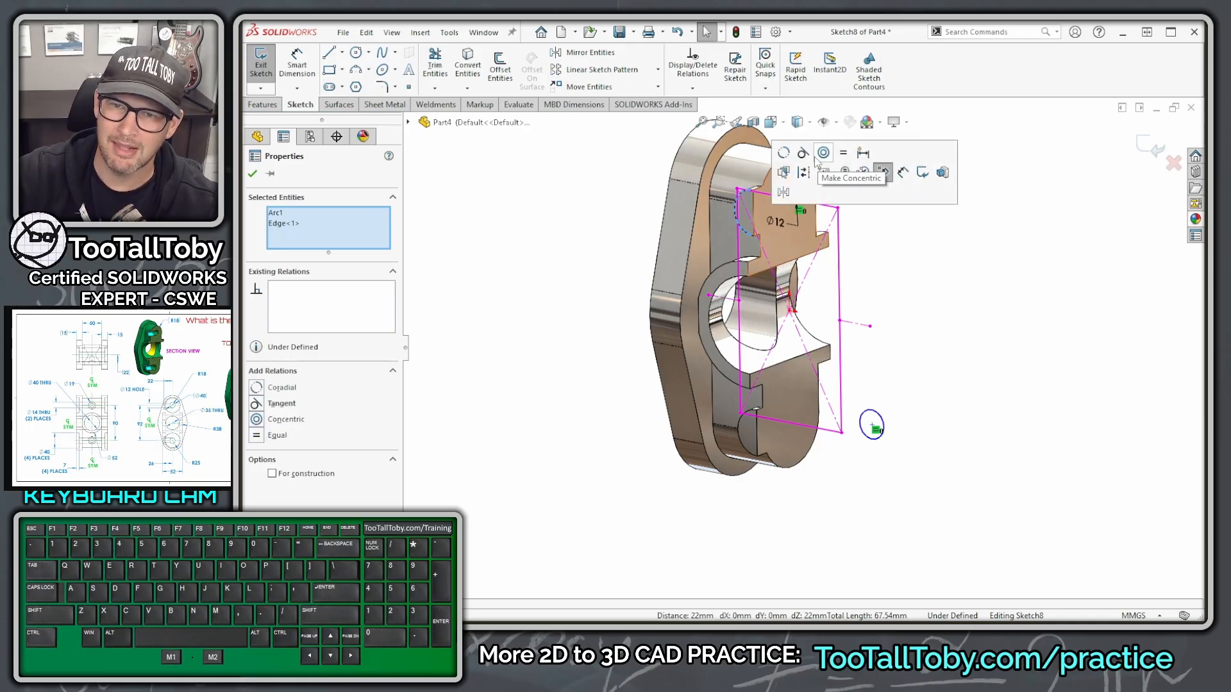
left_click(824, 153)
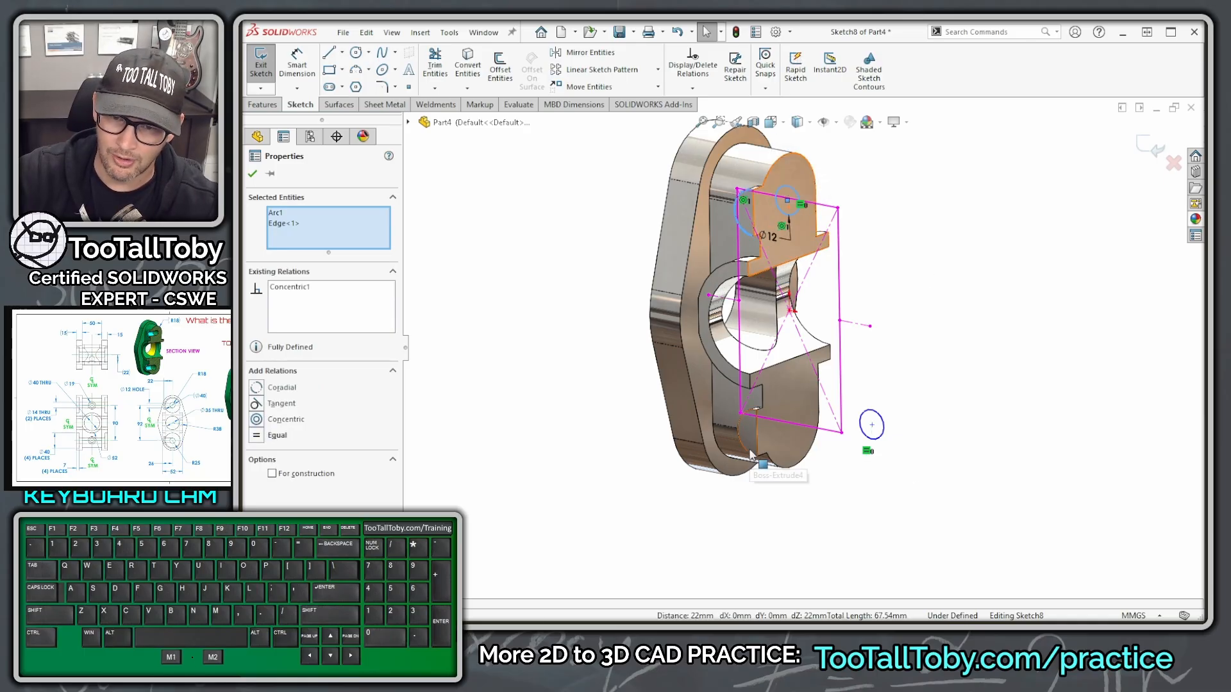
left_click(766, 471)
left_click(881, 439, "ctrl")
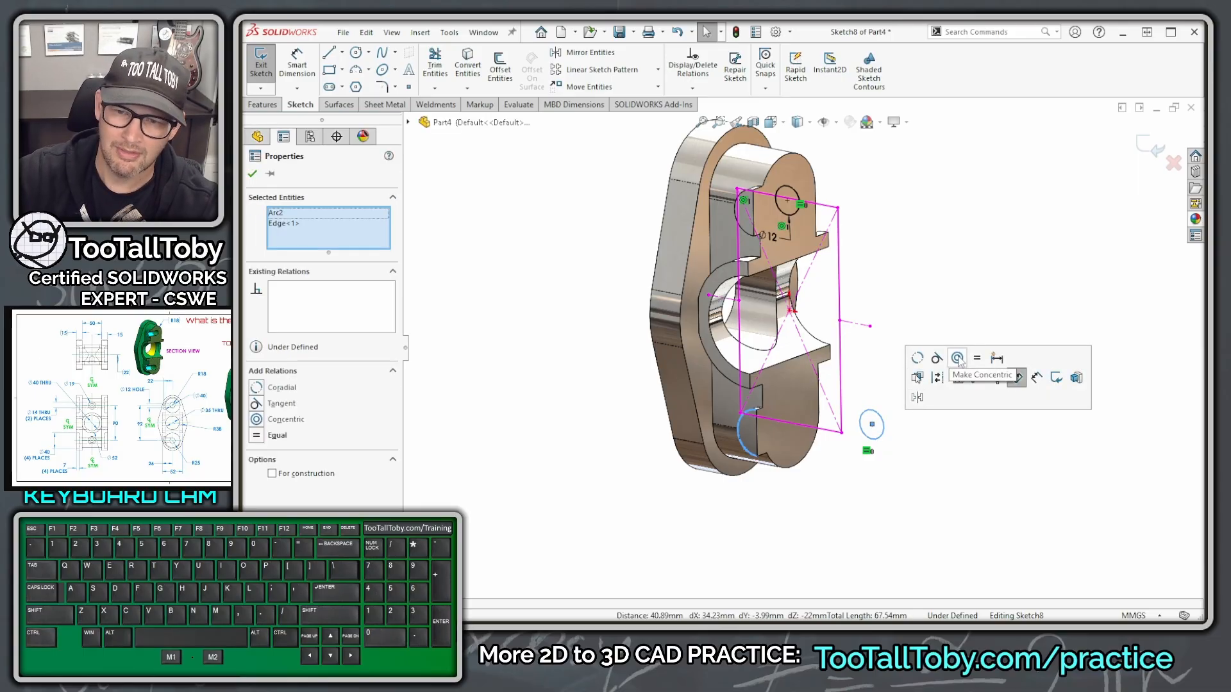
left_click(958, 359)
left_click(947, 200)
Cut-extrude both 12 mm circles Through All in the reversed direction.
mouse_move(930, 462)
middle_mouse_down()
mouse_move(945, 391)
mouse_move(912, 425)
middle_mouse_up()
key("s")
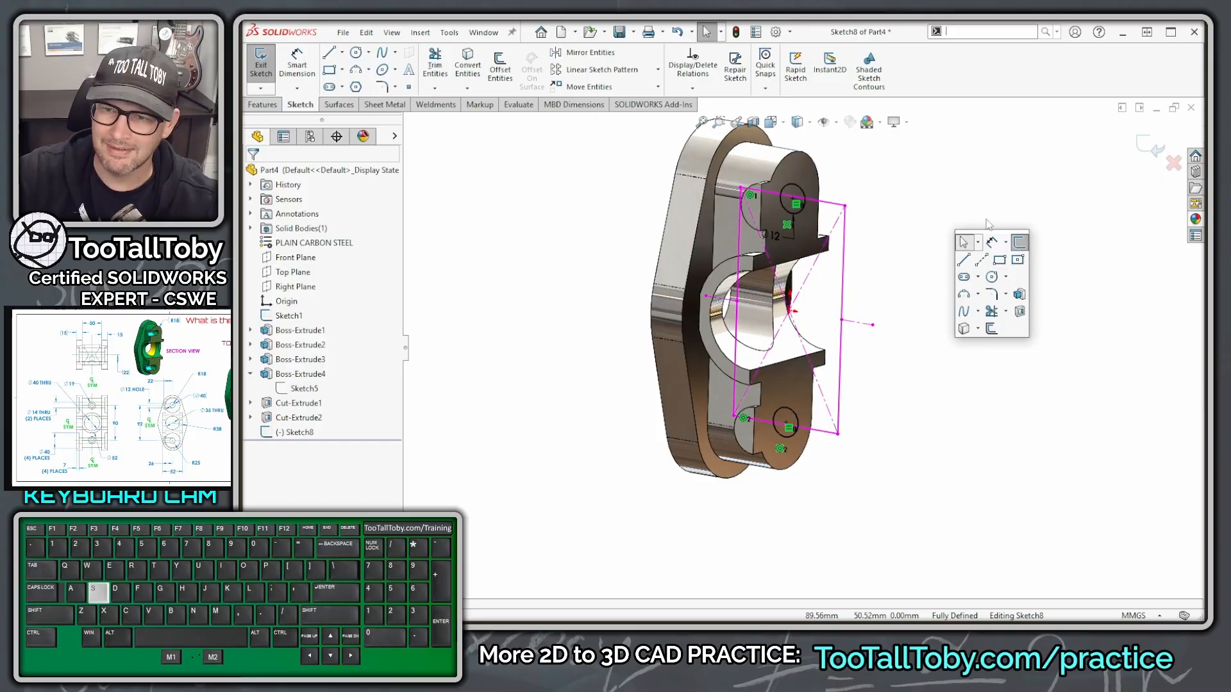
left_click(1020, 313)
right_click(965, 192)
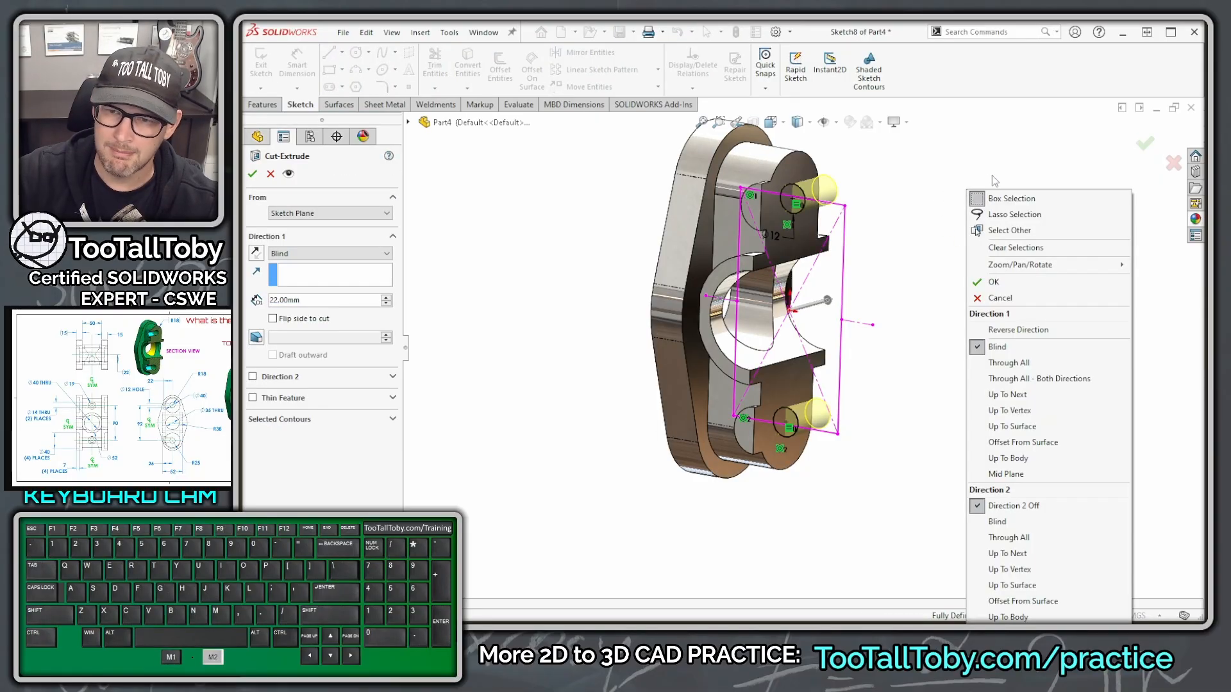
left_click(1022, 332)
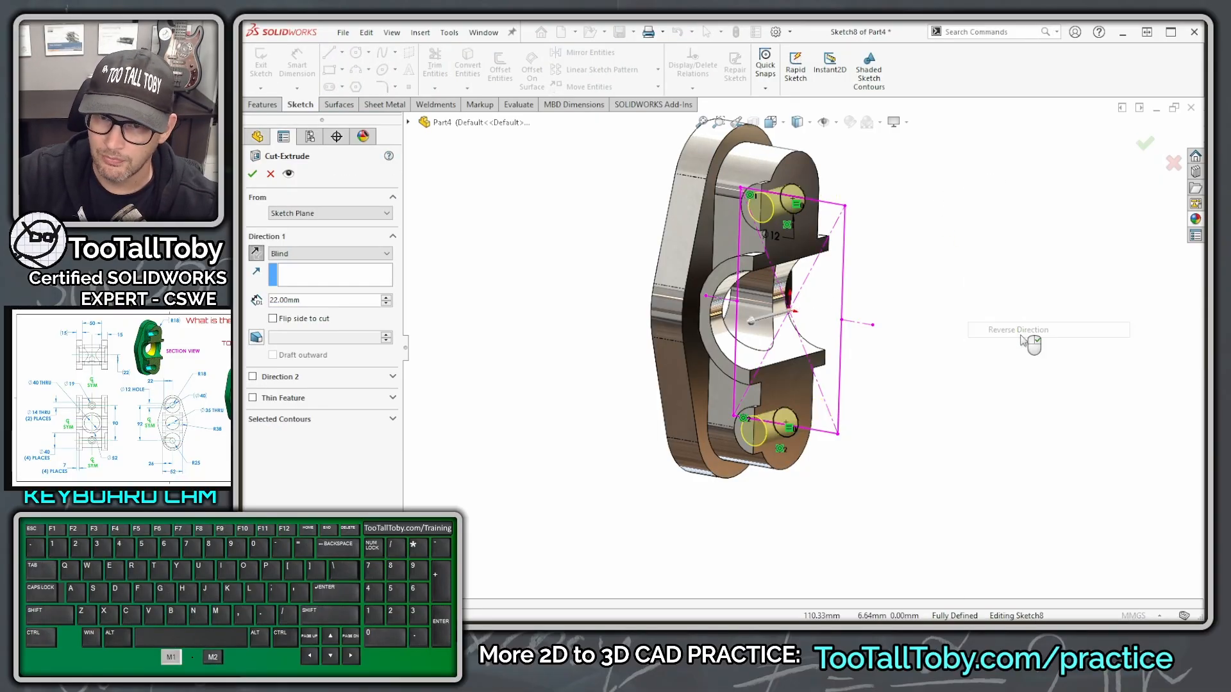
right_click(957, 198)
left_click(1024, 365)
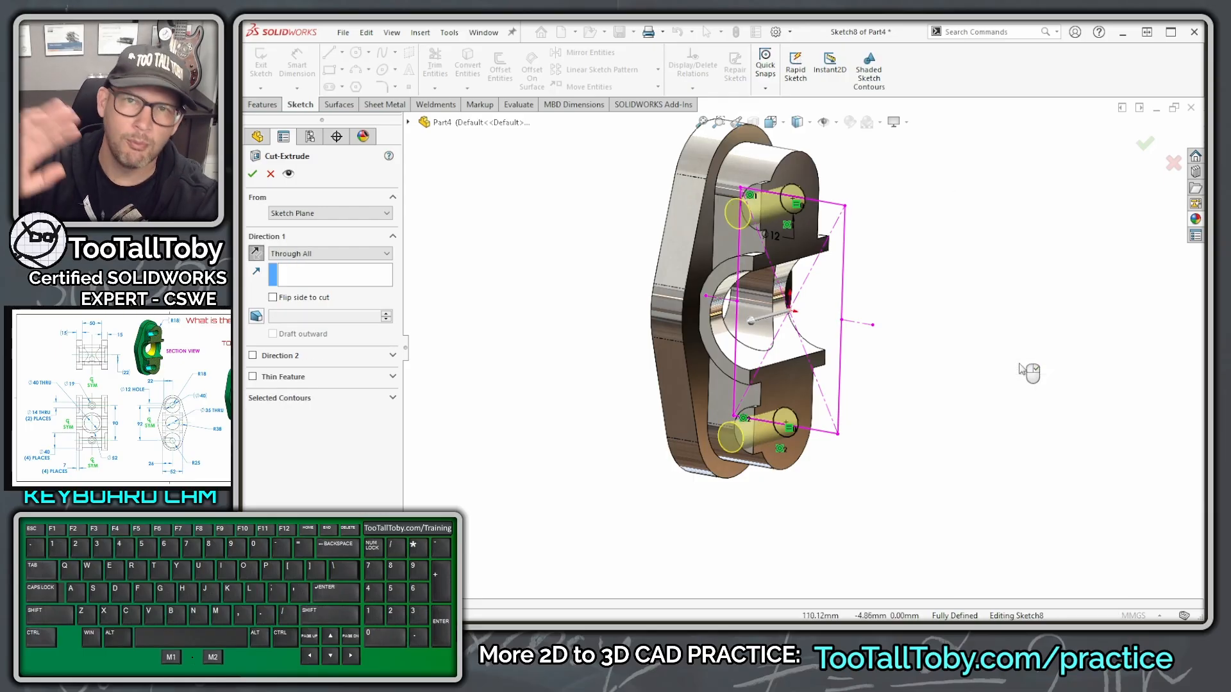
right_click(1020, 365)
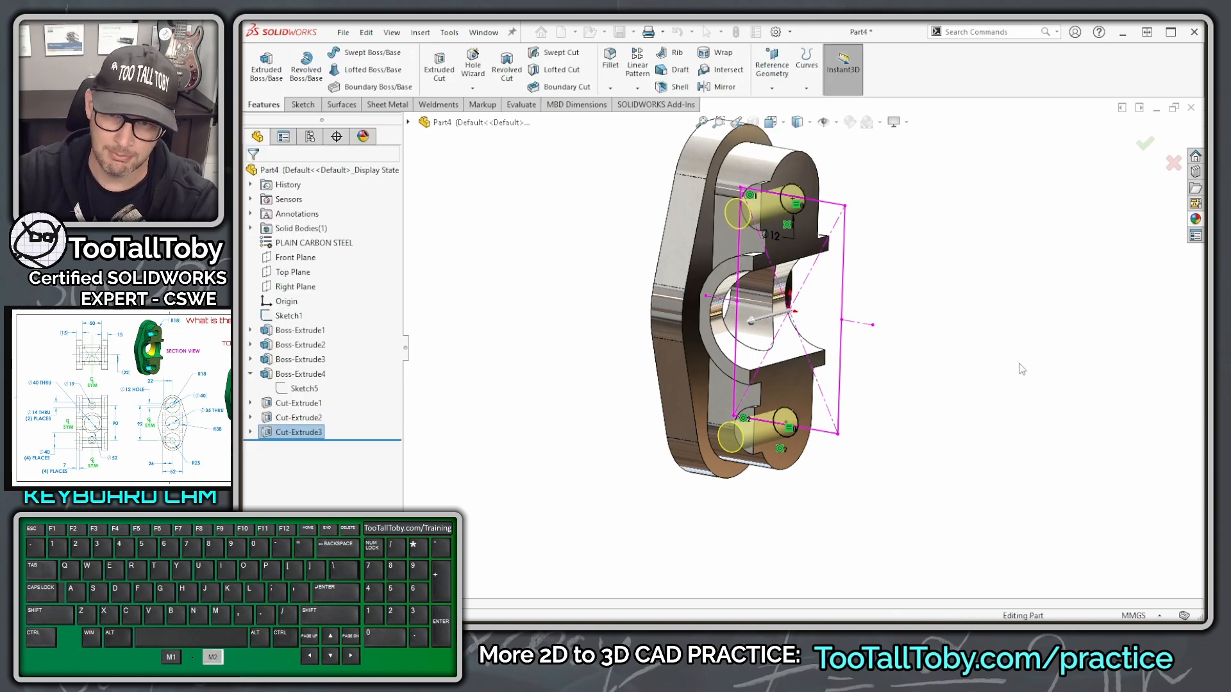
Start a Hole Wizard countersink hole on the plate's large flat outer face, keeping the custom sizing values.
mouse_move(1020, 369)
middle_mouse_down()
mouse_move(981, 371)
mouse_move(921, 346)
mouse_move(1096, 333)
mouse_move(1102, 350)
mouse_move(936, 340)
mouse_move(1099, 374)
mouse_move(1084, 377)
mouse_move(958, 347)
mouse_move(1101, 369)
middle_mouse_up()
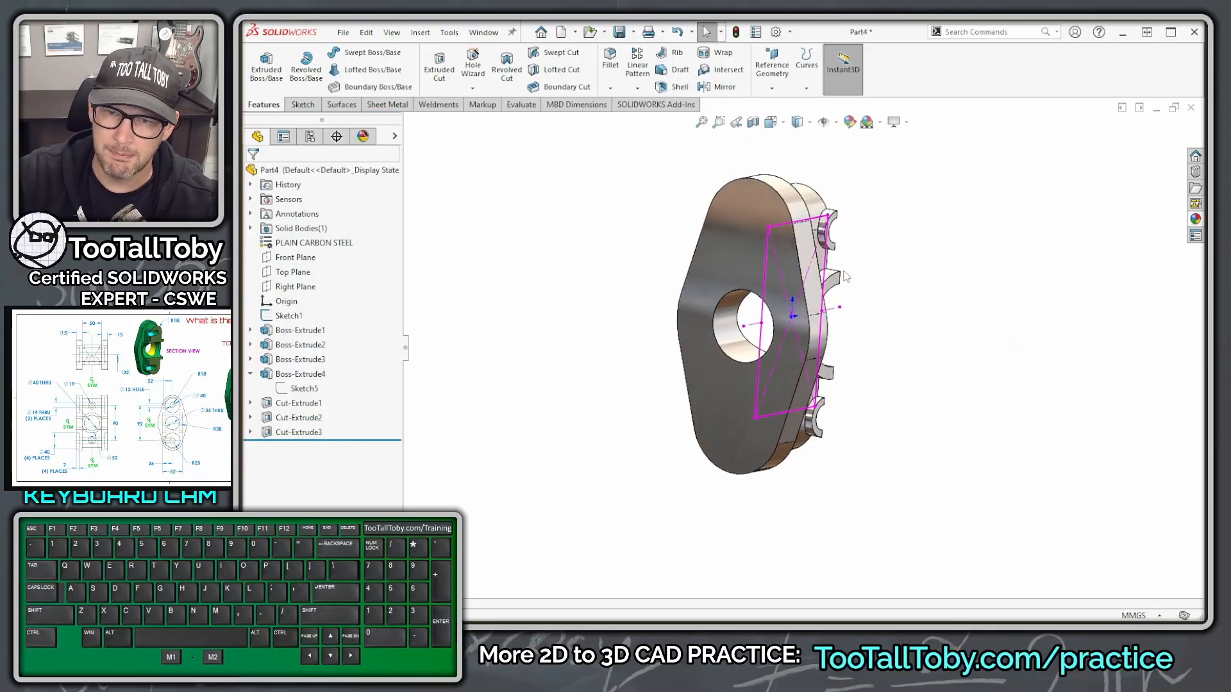
left_click(722, 225)
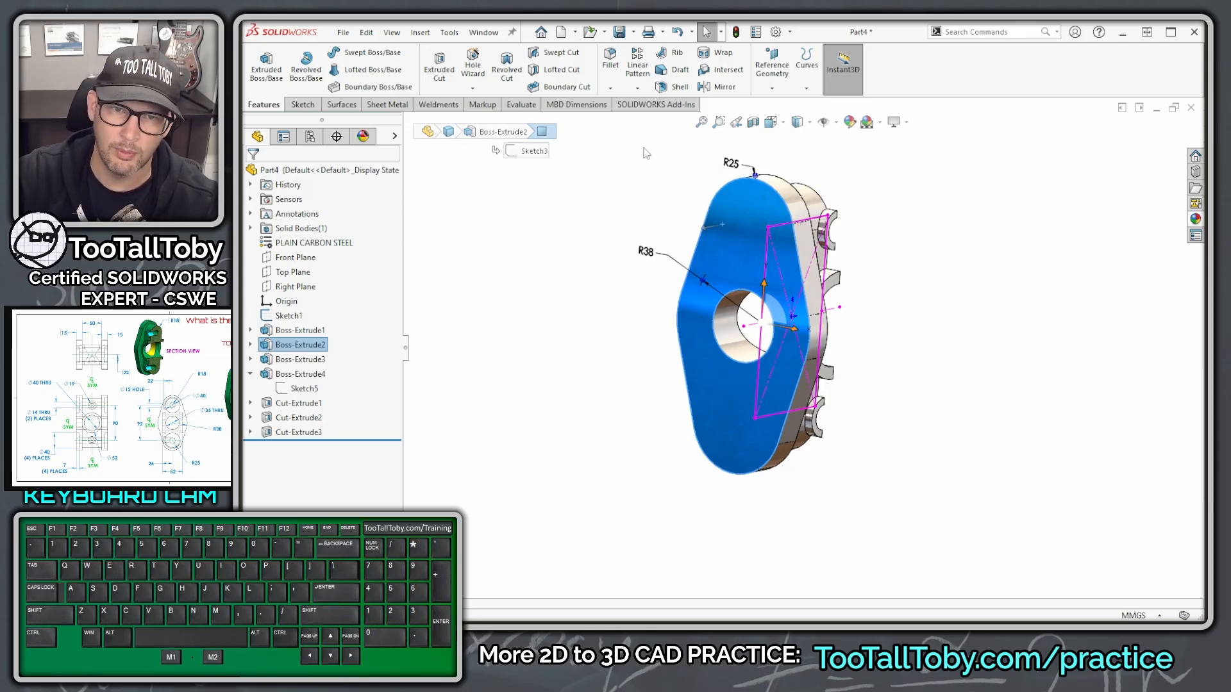
left_click(471, 64)
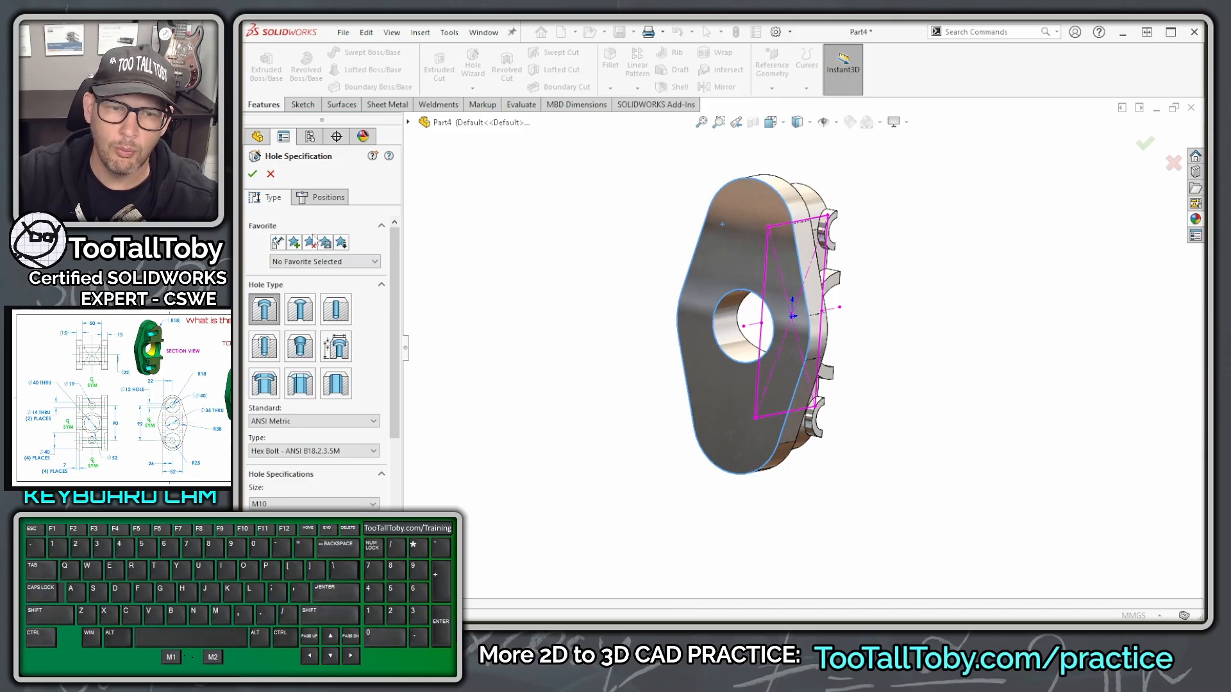
left_click(300, 313)
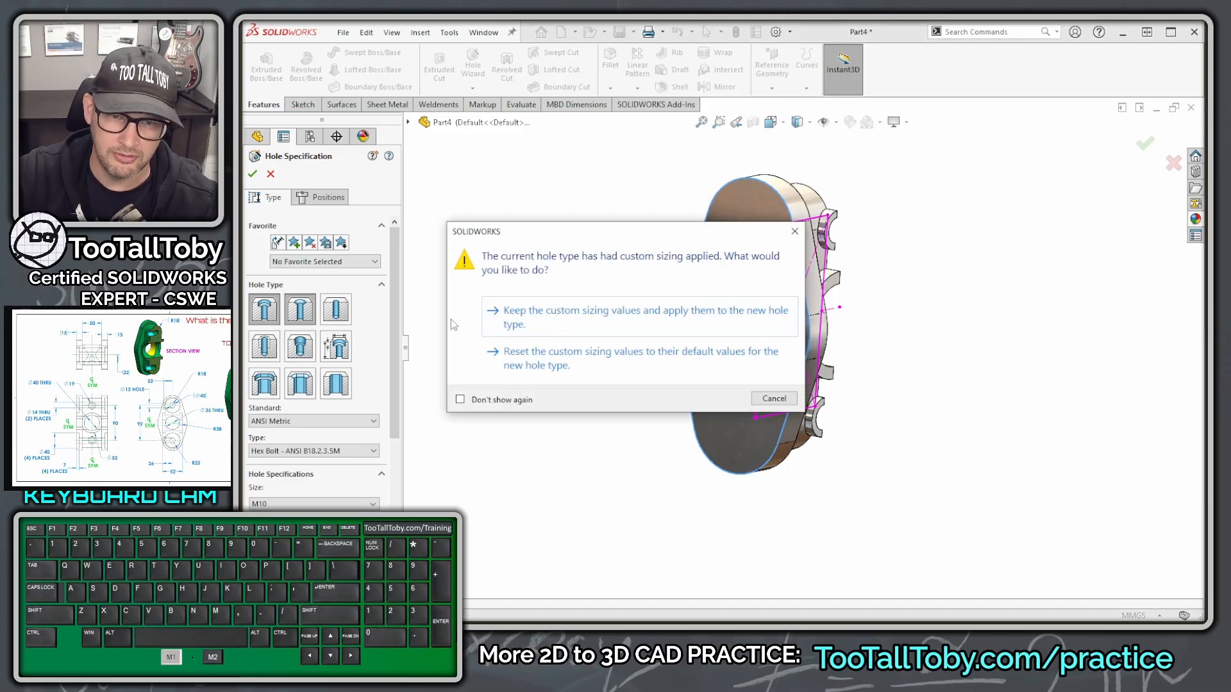
left_click(630, 323)
Position two holes at the centres of the plate's upper and lower rounded ends.
left_click(327, 197)
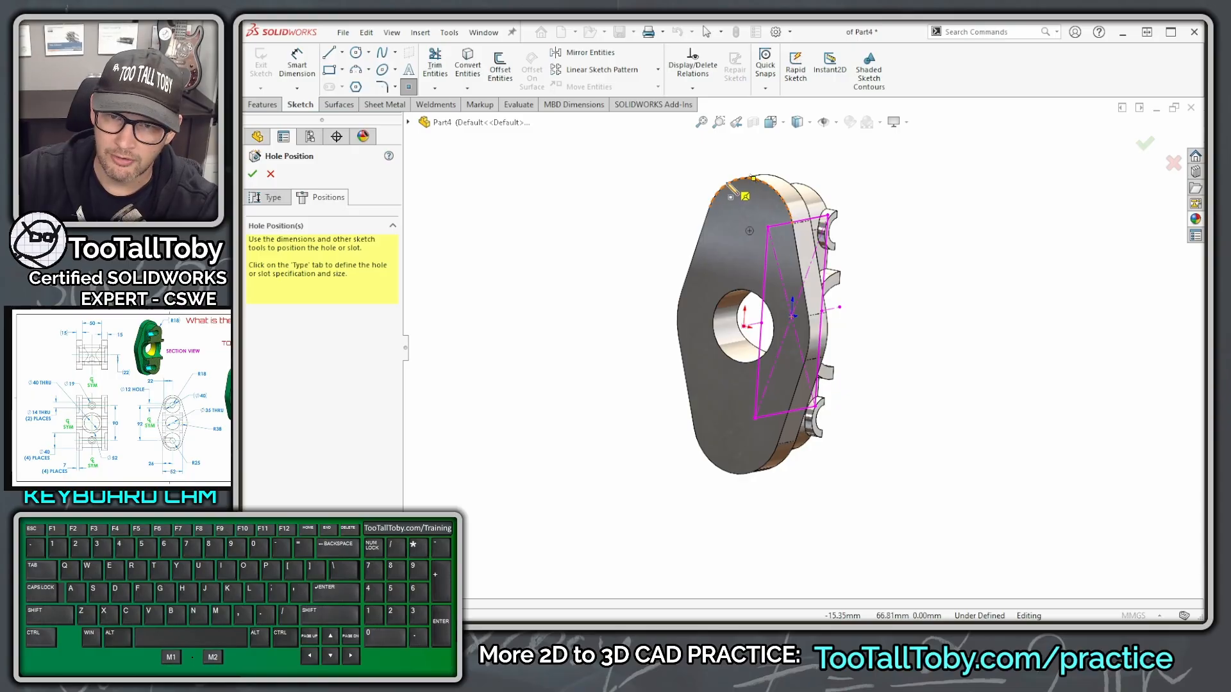
left_click(750, 231)
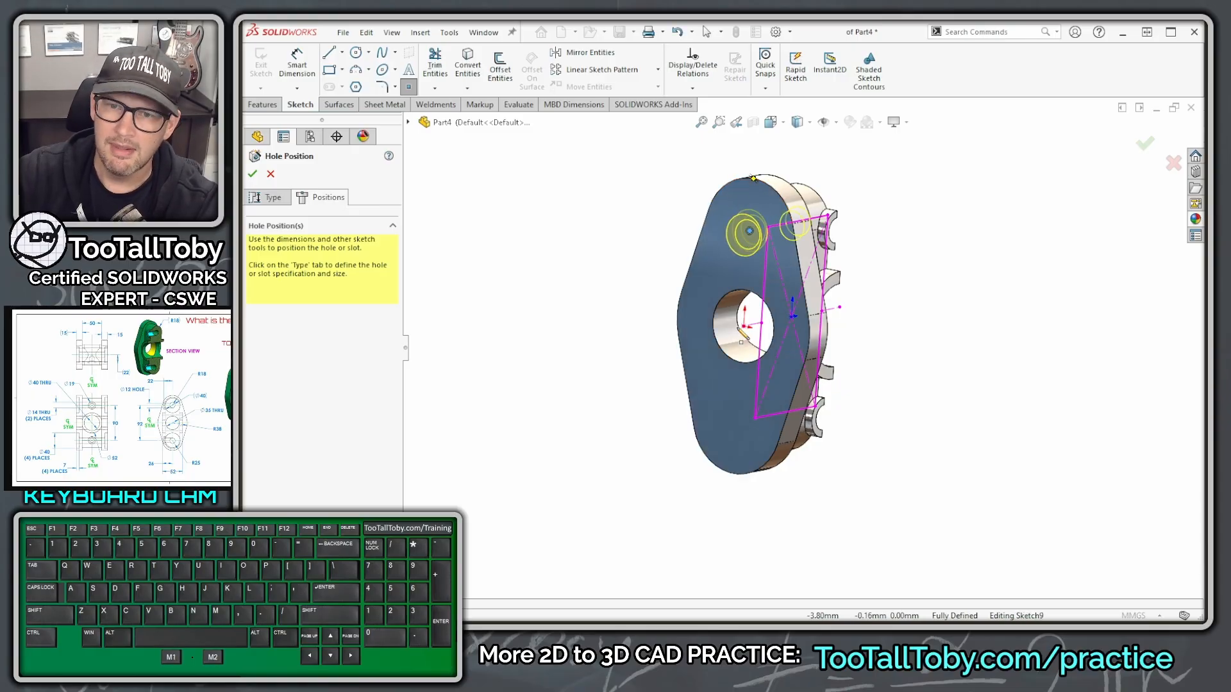
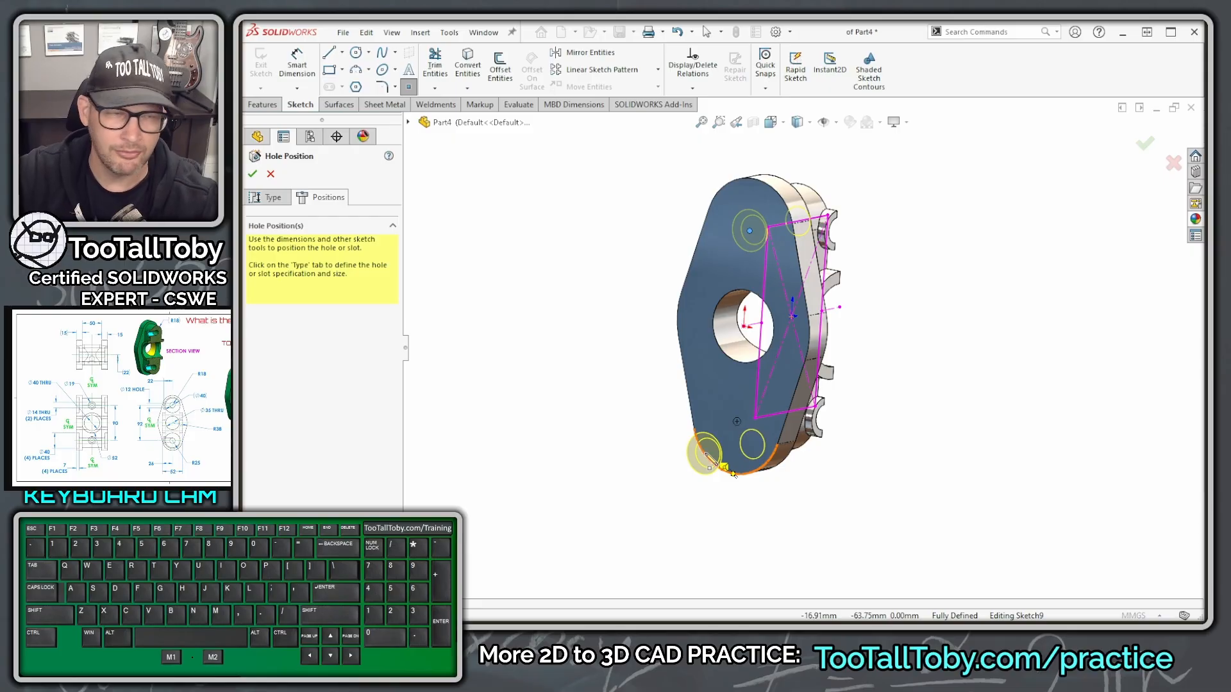
left_click(736, 423)
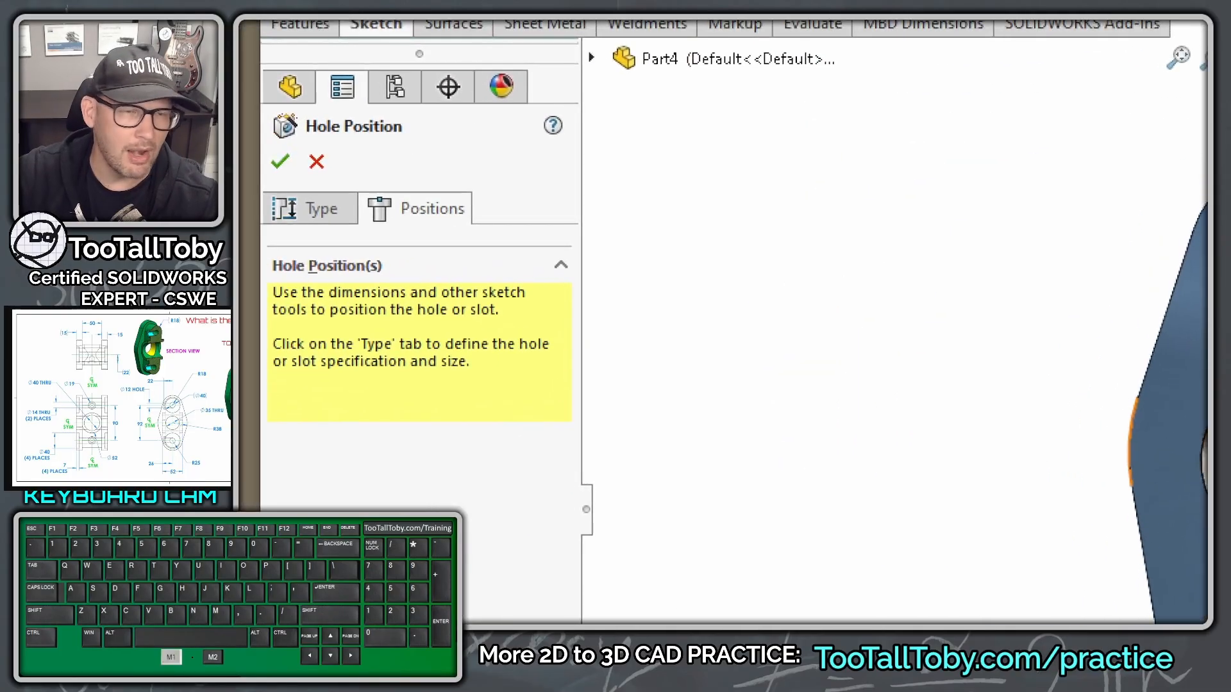
mouse_move(370, 224)
left_mouse_down()
mouse_move(359, 177)
mouse_move(473, 195)
mouse_move(387, 228)
left_mouse_up()
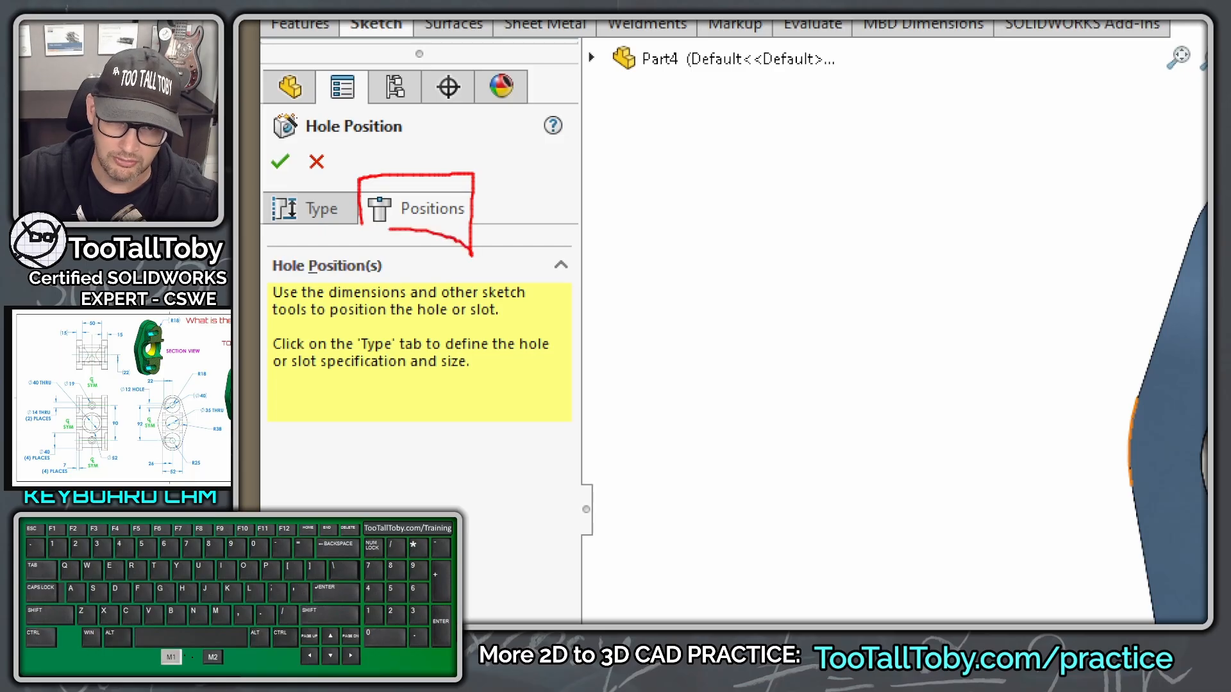
left_click_drag(332, 197, 363, 135, "ctrl+shift")
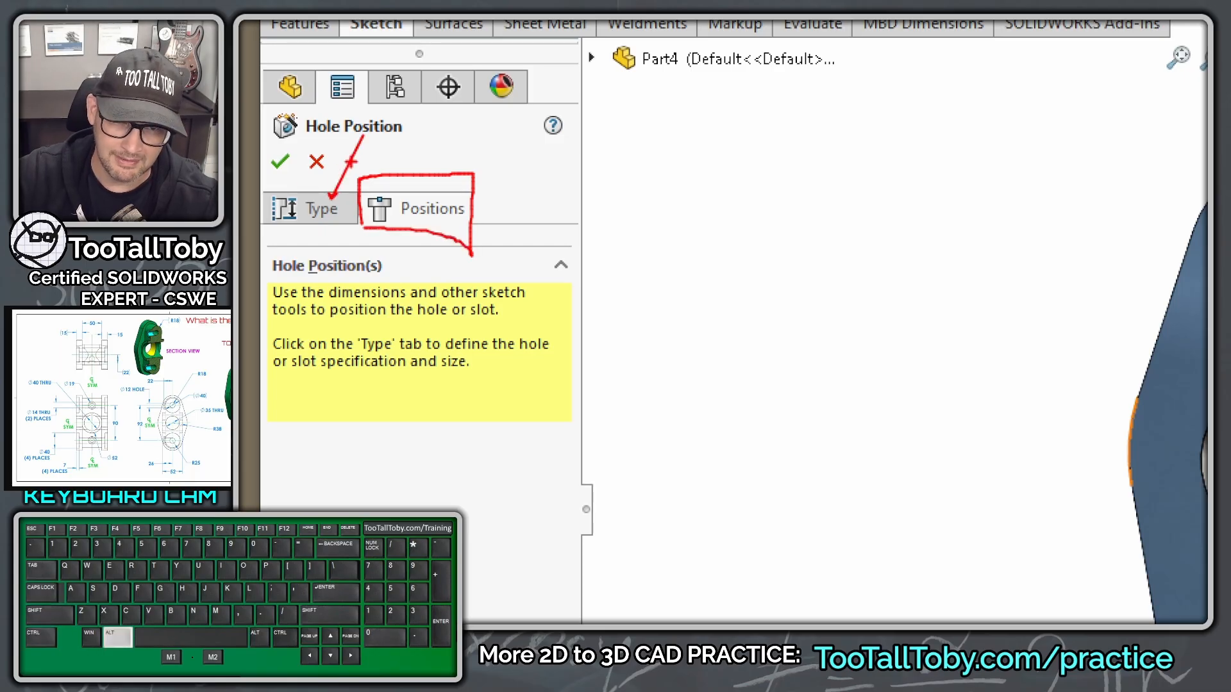
Change the hole type to Counterbore, keeping the custom sizing values, and show the hole's size specifications.
left_click(308, 209)
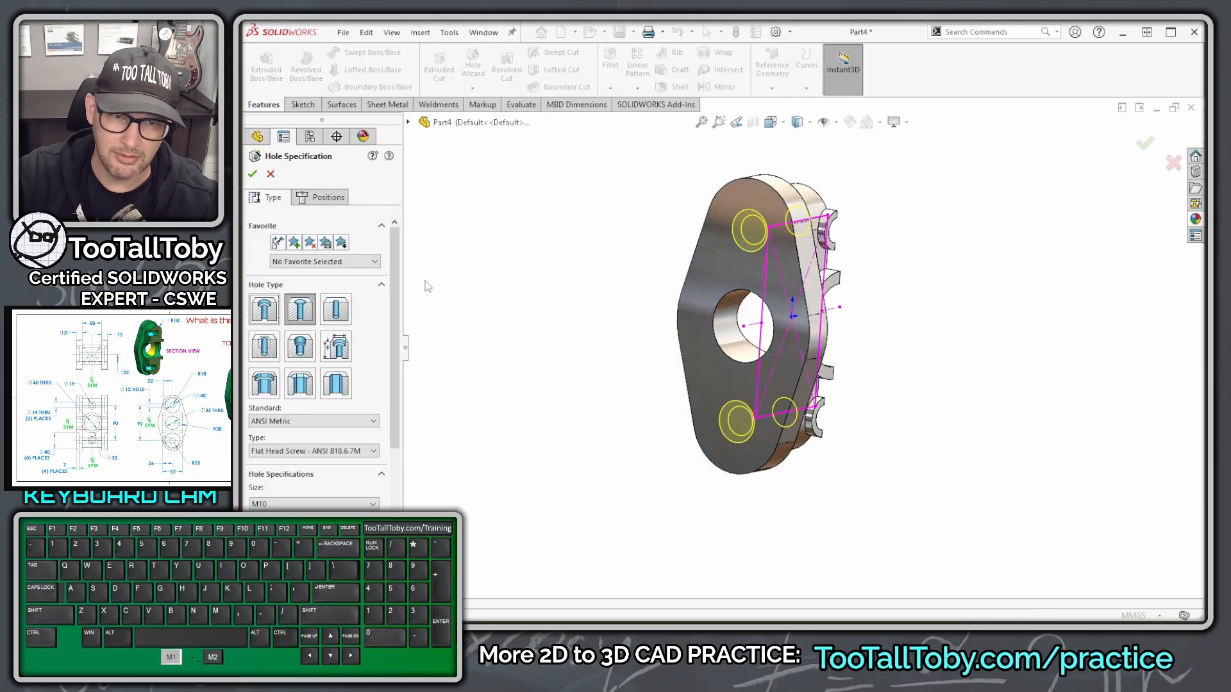
left_click(270, 313)
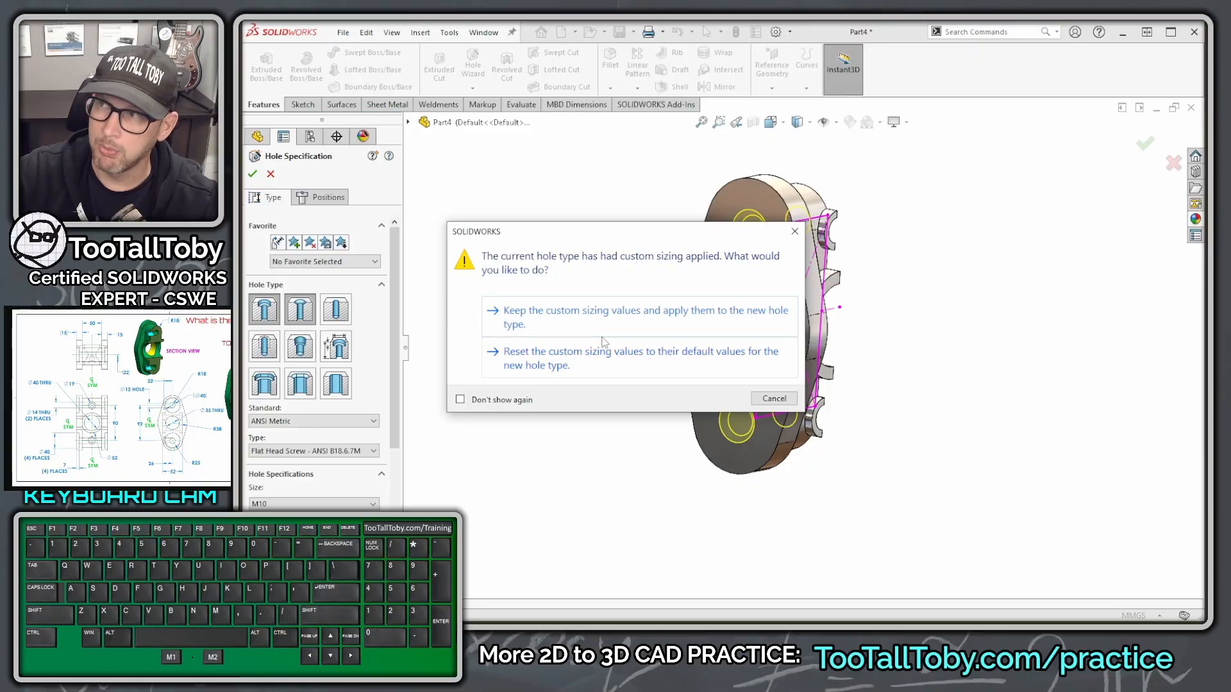
left_click(607, 313)
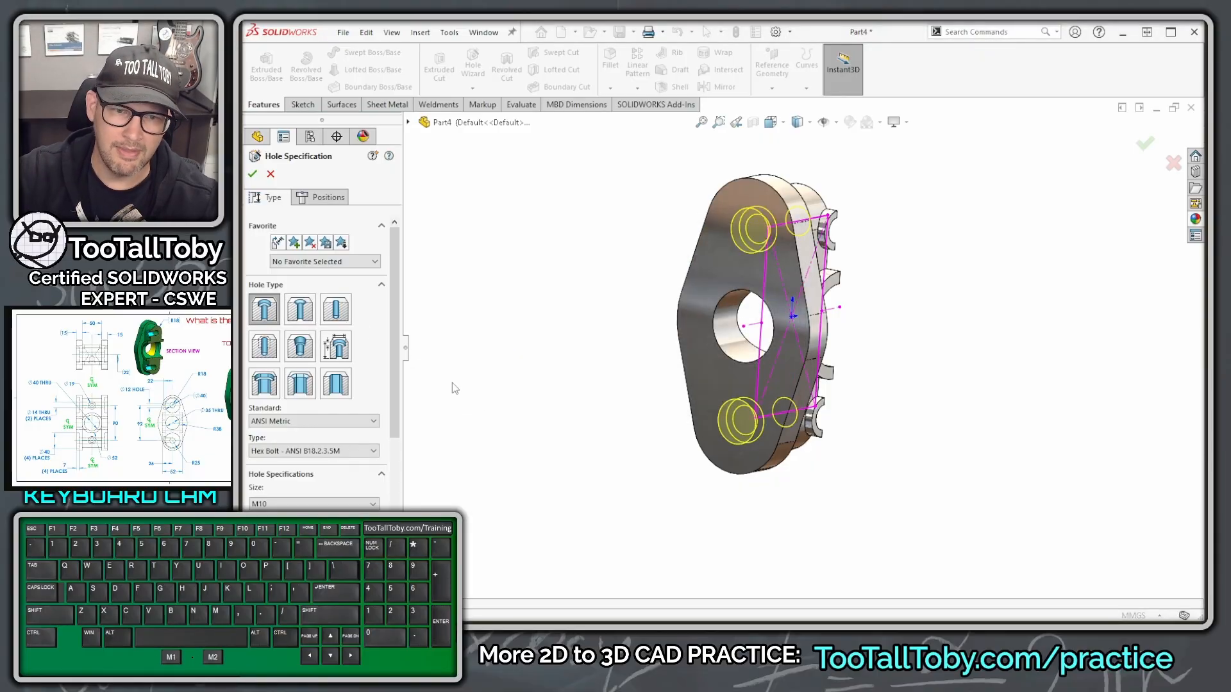
left_click_drag(396, 396, 397, 475)
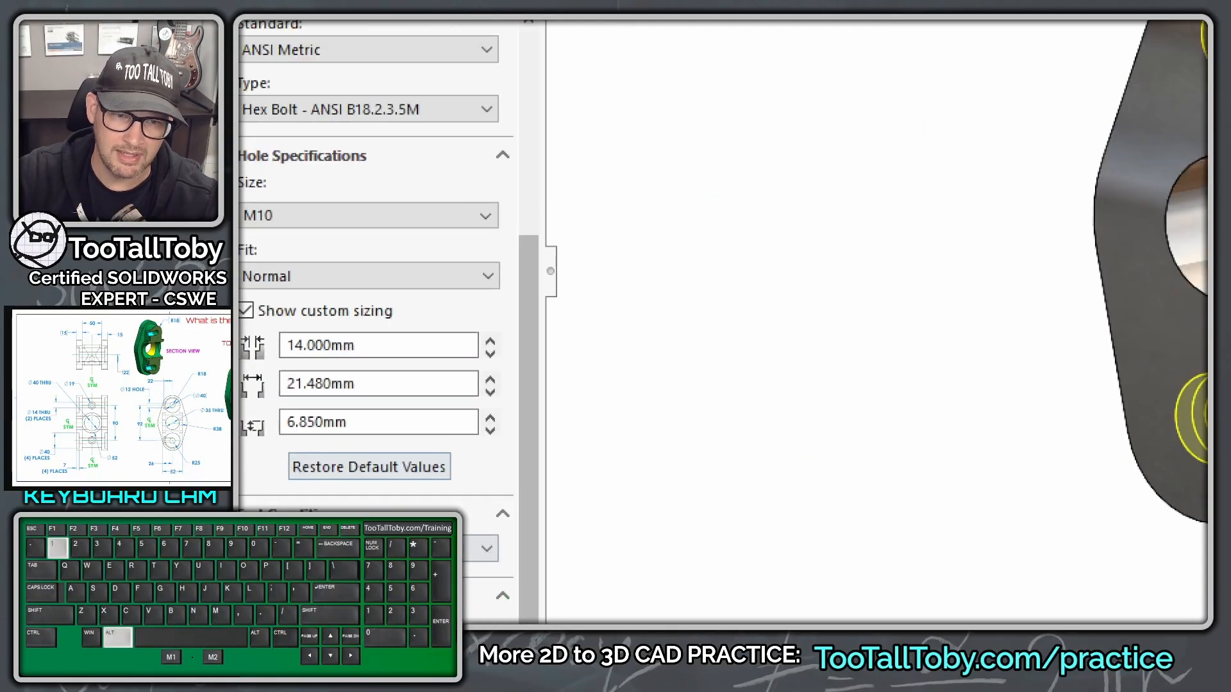
mouse_move(242, 328)
left_mouse_down()
mouse_move(398, 320)
mouse_move(246, 276)
left_mouse_up()
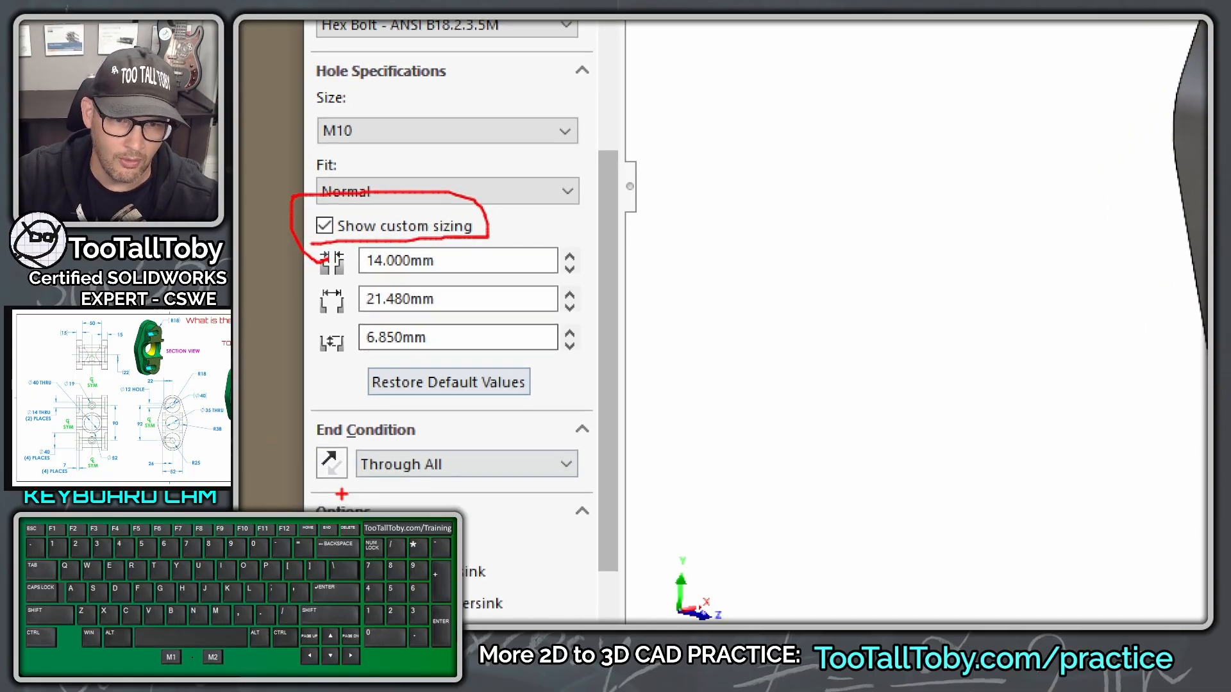
left_click_drag(322, 491, 564, 483)
left_click_drag(585, 442, 309, 428)
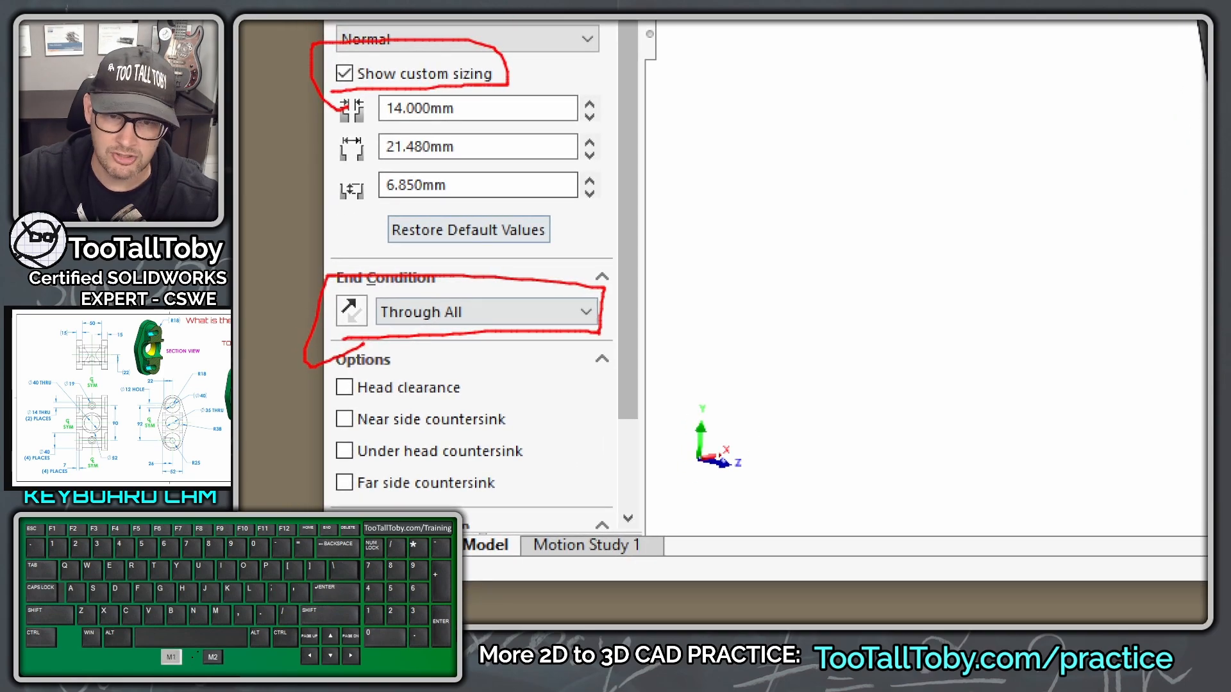
left_click_drag(340, 364, 343, 449)
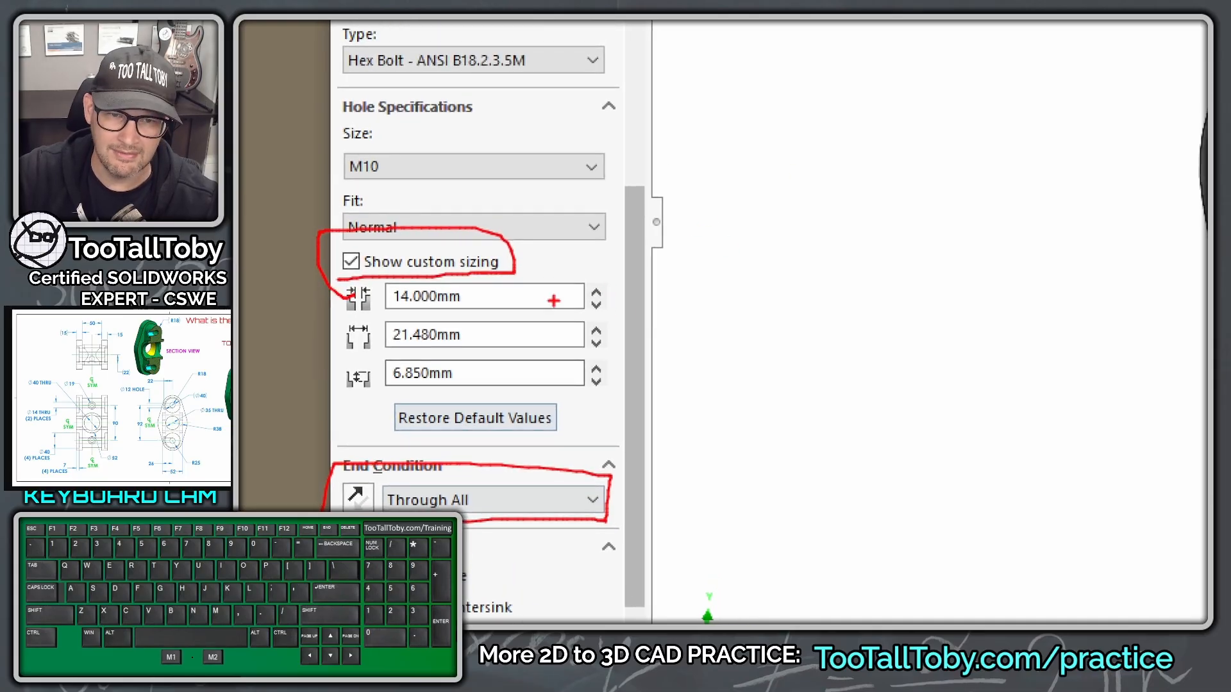
left_click_drag(474, 289, 549, 228, "ctrl+shift")
left_click_drag(461, 334, 508, 296, "ctrl+shift")
left_click_drag(482, 376, 542, 339, "ctrl+shift")
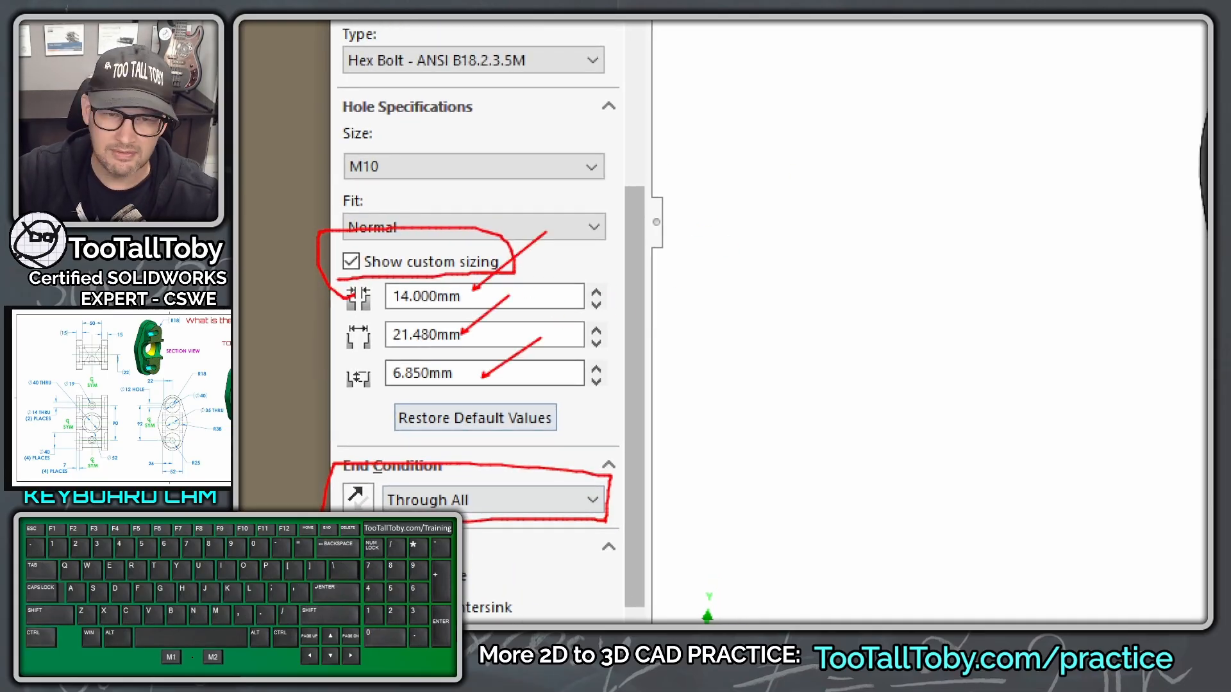
left_click(554, 296)
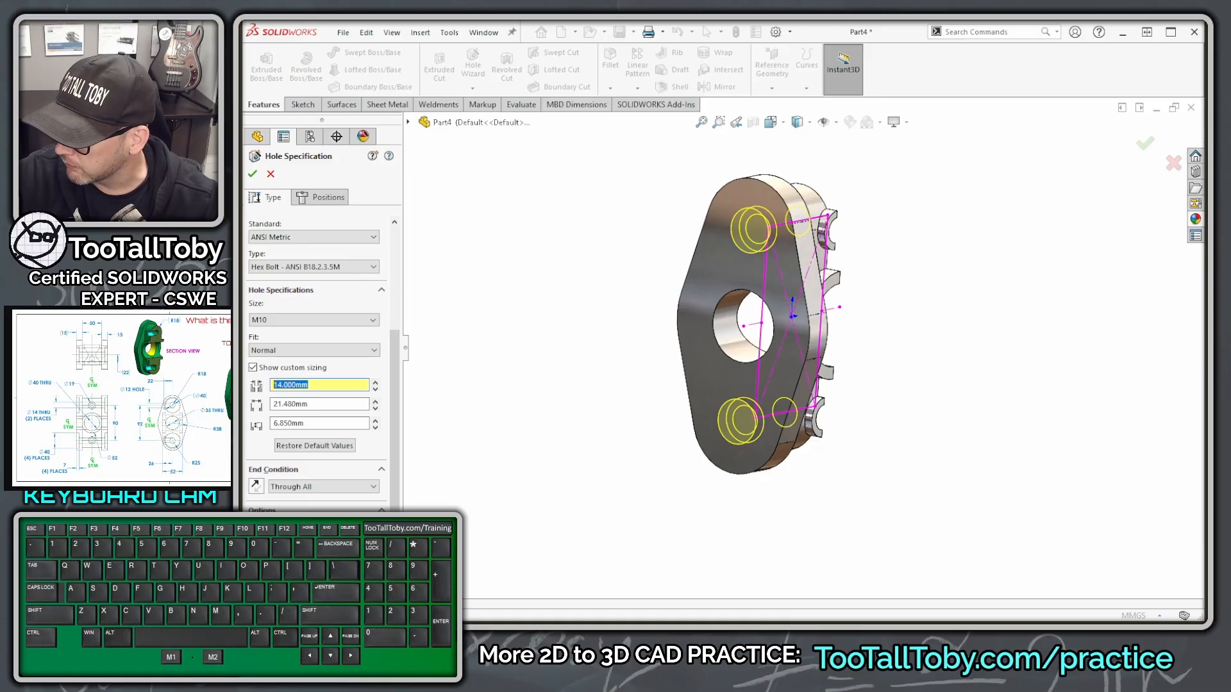
type("40")
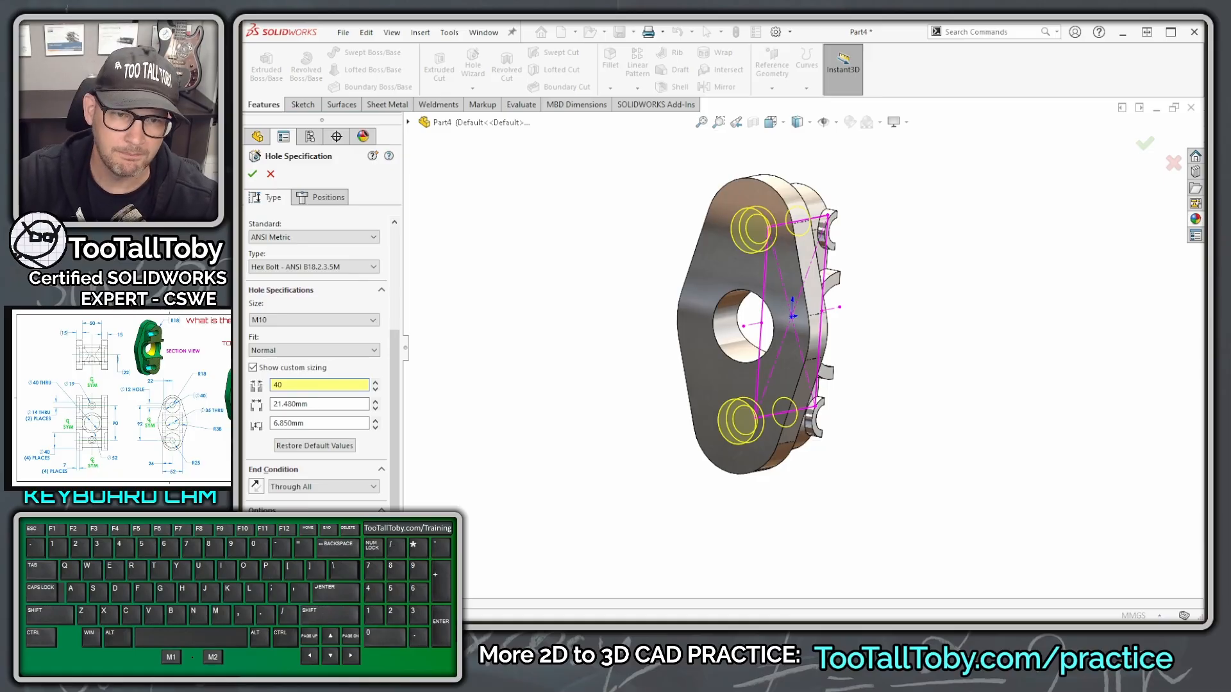
key("Return")
key("Tab")
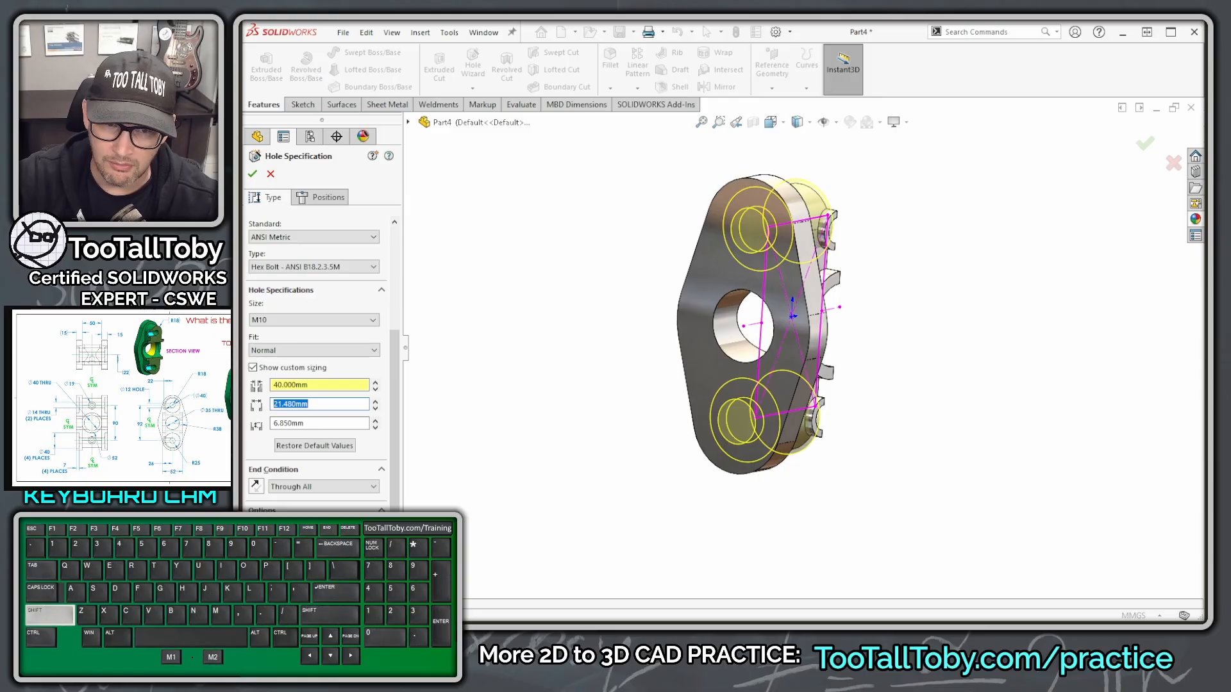
Set the through hole diameter to 14 mm, counterbore diameter to 40 mm and counterbore depth to 7 mm, and finish the holes.
key("shift+Tab")
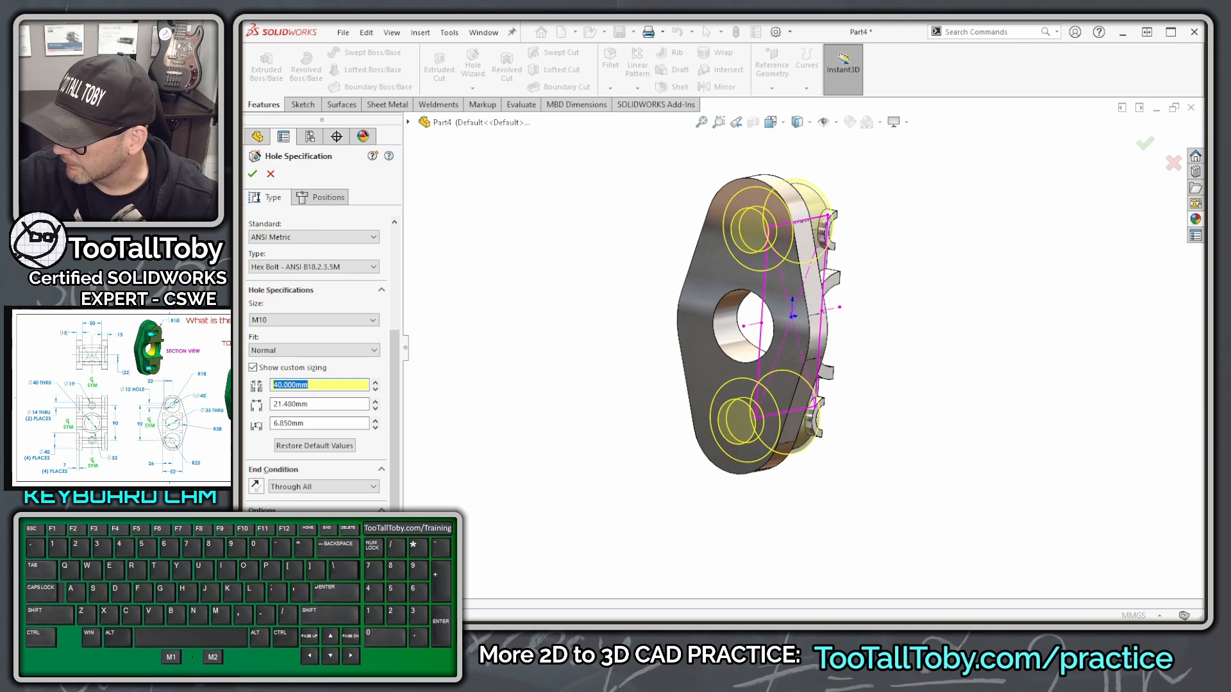
type("14")
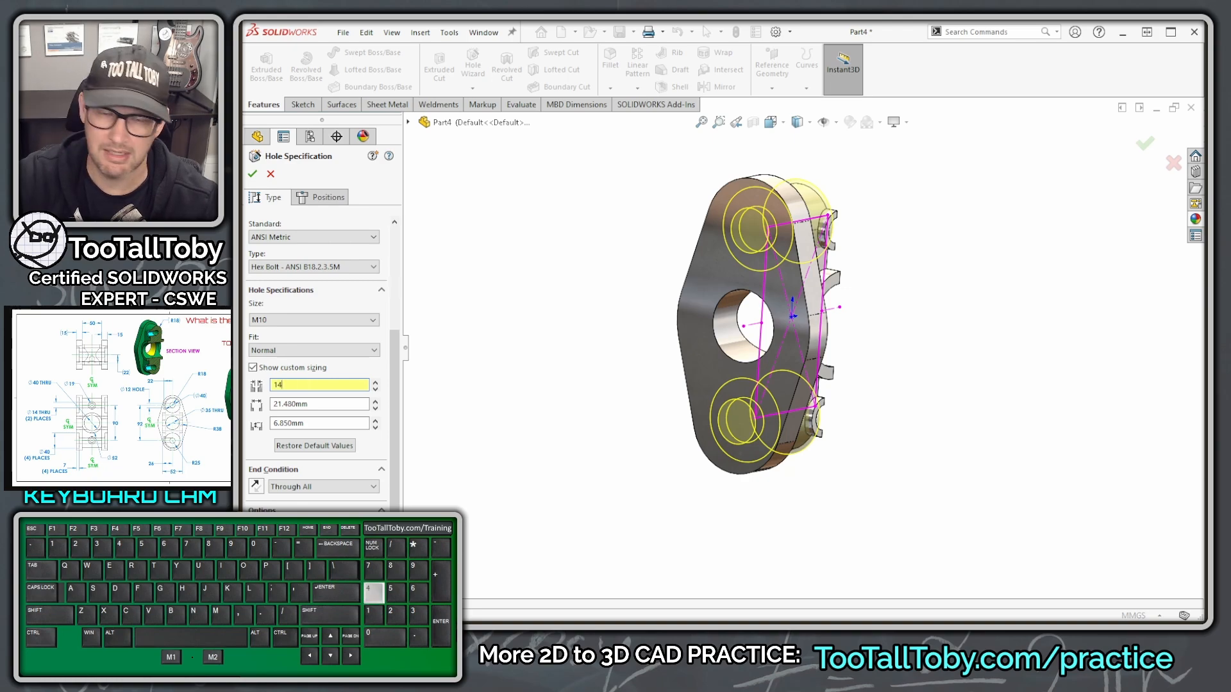
key("Tab")
type("40")
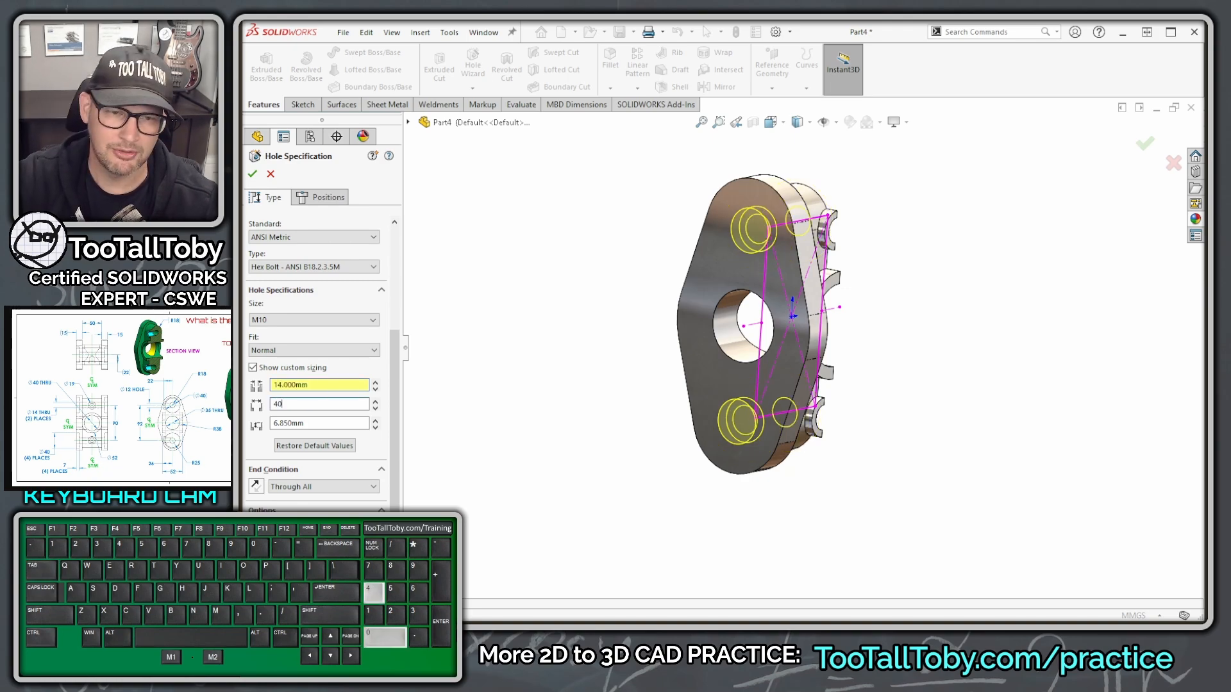
key("Tab")
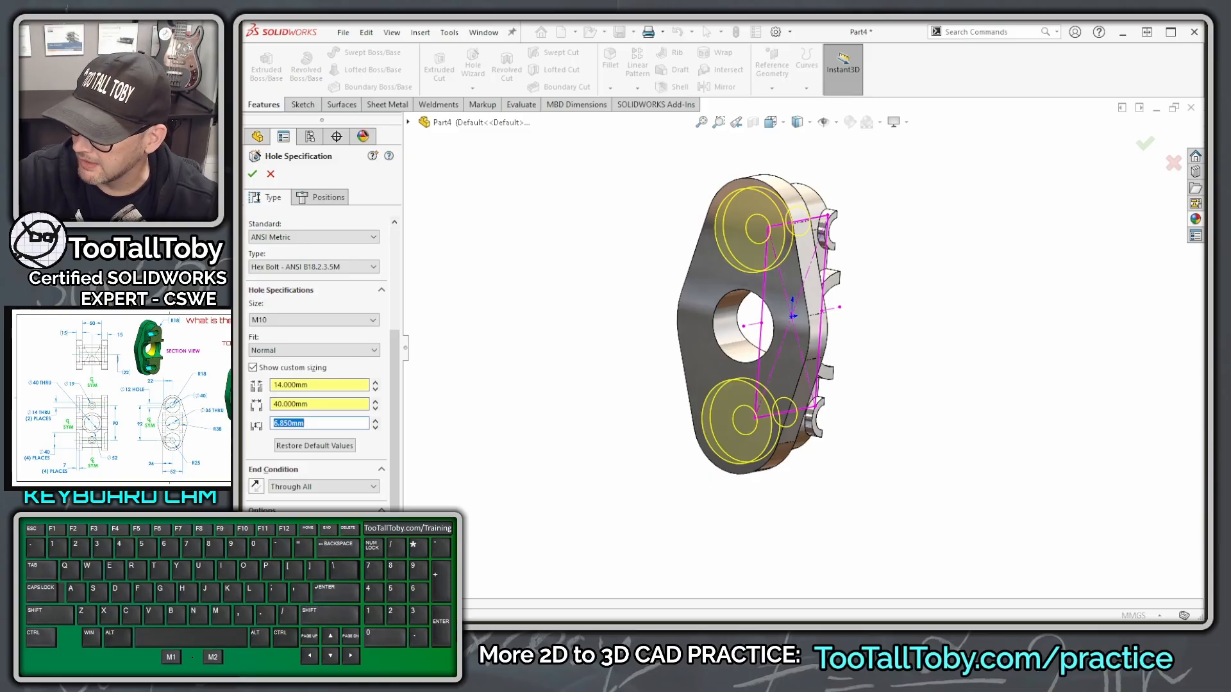
type("7")
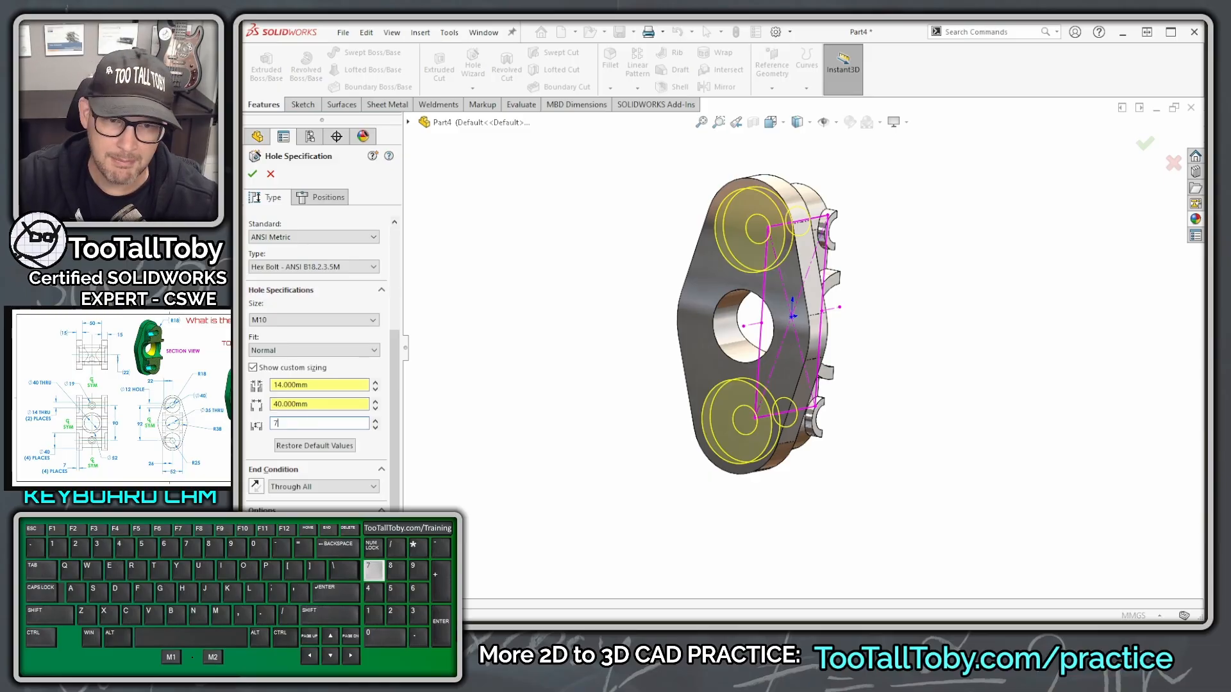
key("Return")
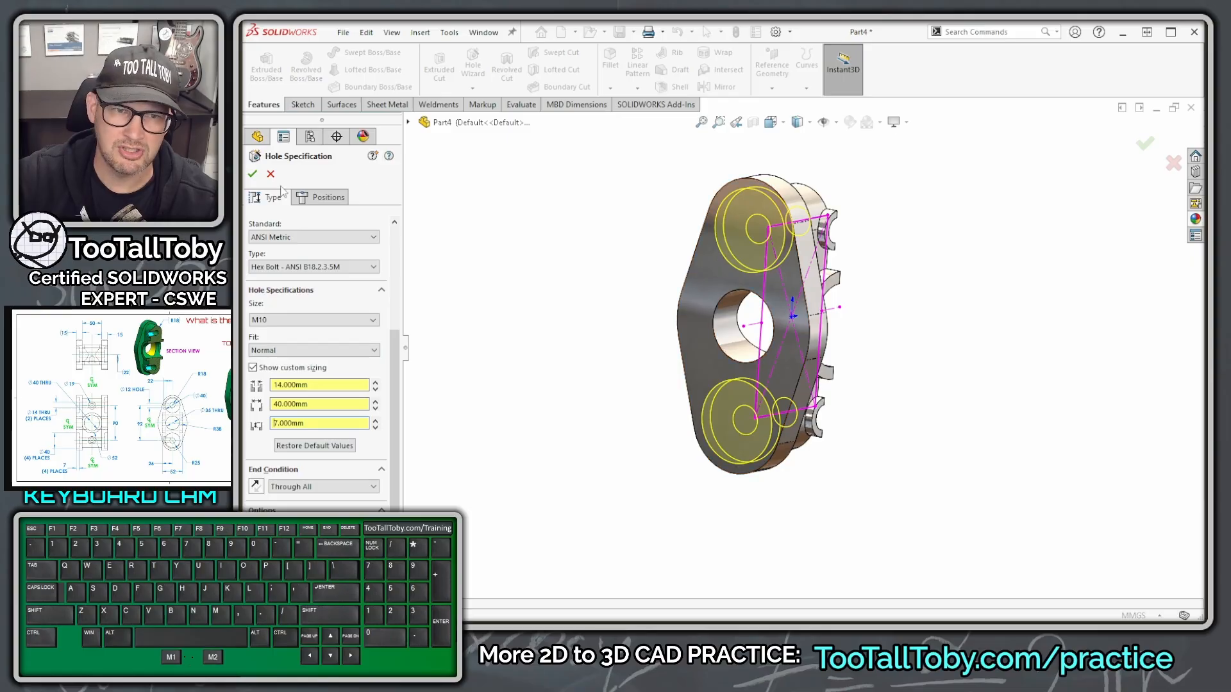
left_click(252, 175)
Mirror the whole body about the flat face on its open side, opposite the plate, with Merge solids on.
middle_click_drag(632, 333, 507, 330)
left_click(716, 88)
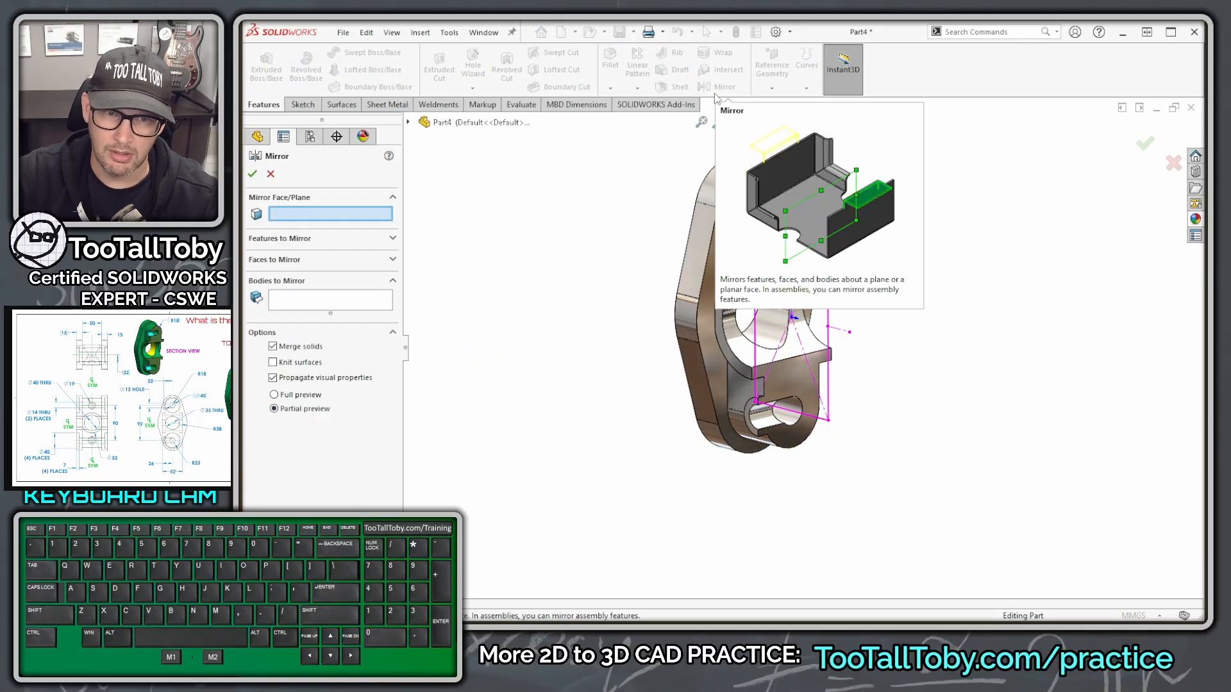
left_click(776, 260)
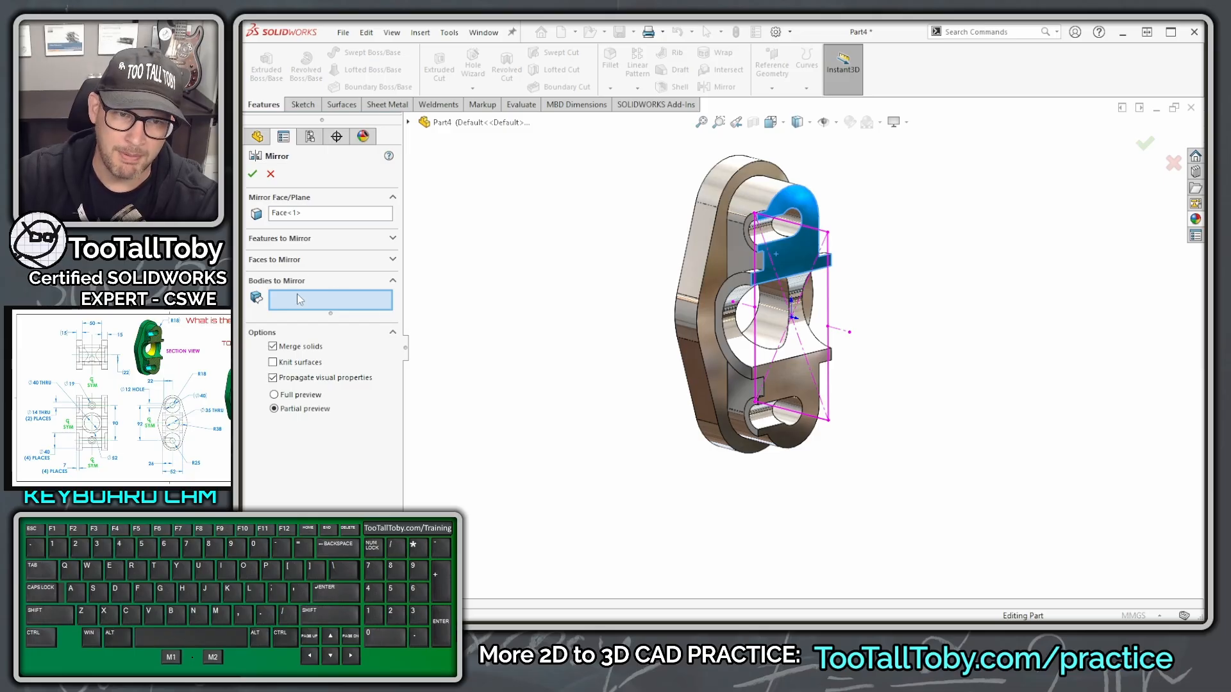
left_click(314, 239)
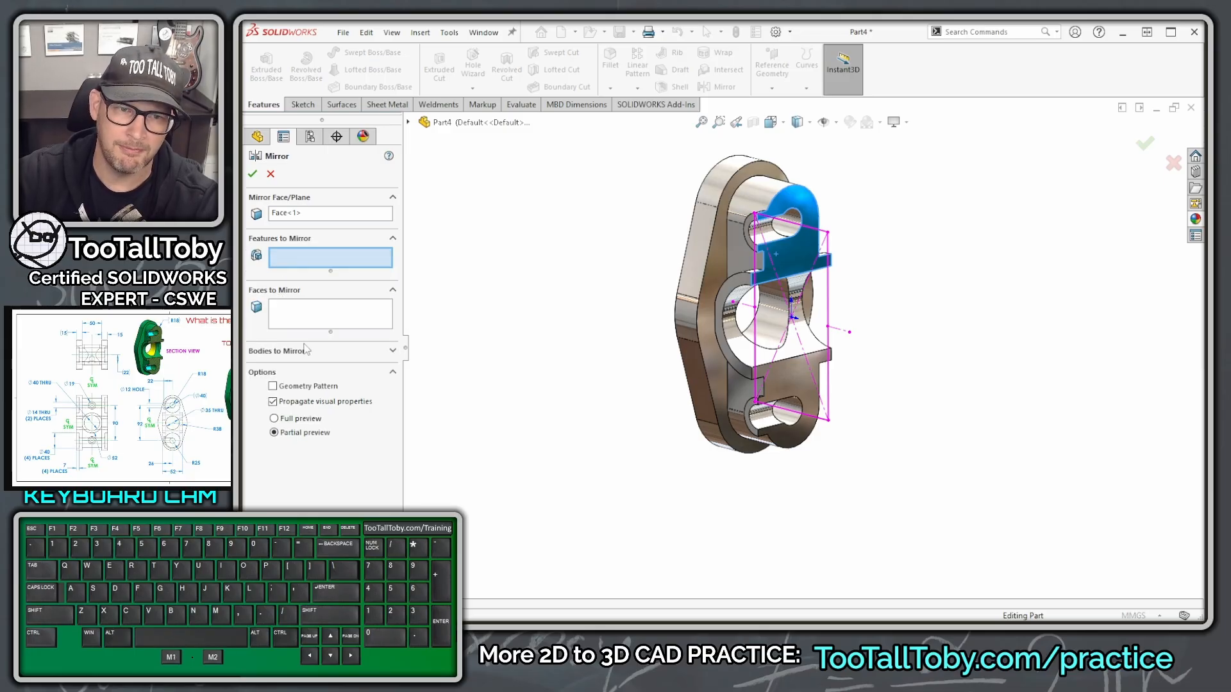
left_click(305, 349)
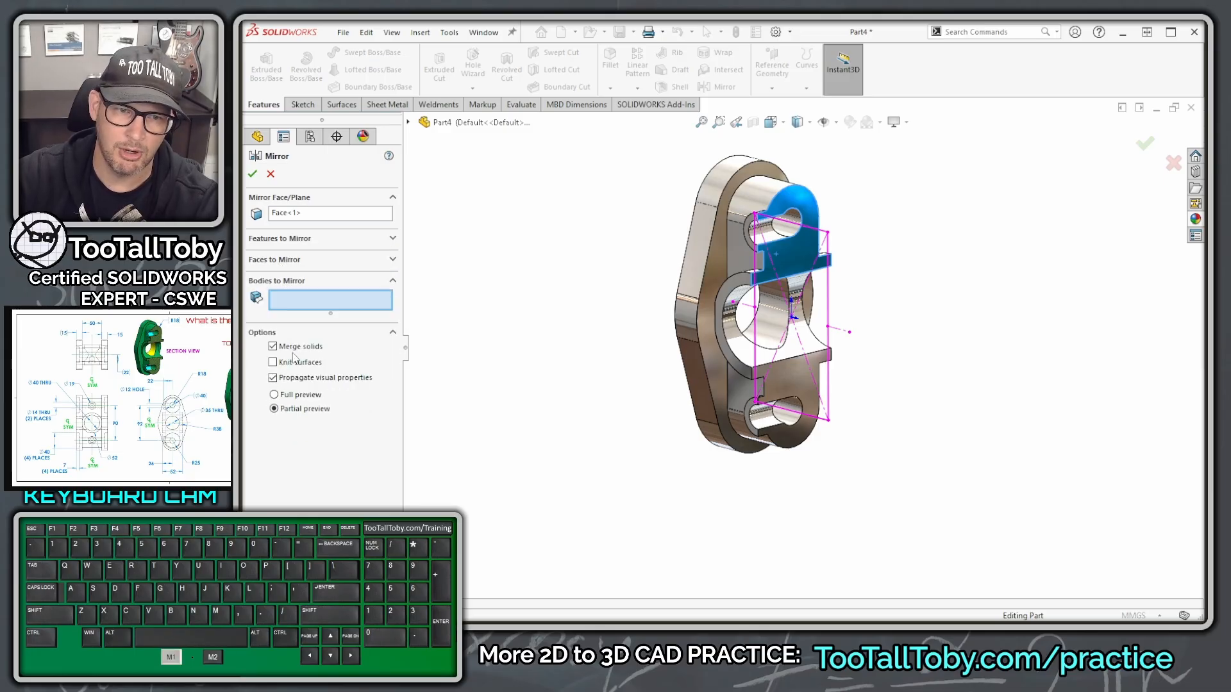
left_click(713, 310)
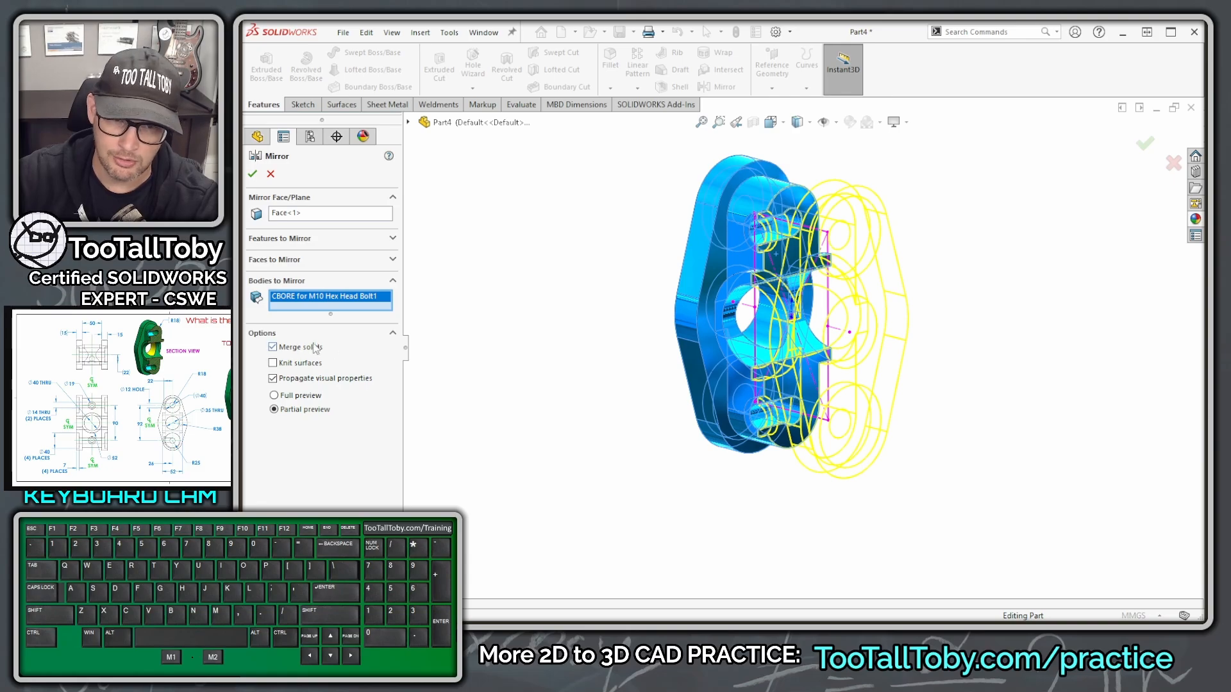
left_click(254, 175)
Reveal the part's mass sensor and force a full rebuild to update it.
middle_click_drag(544, 343, 576, 336)
middle_click_drag(902, 418, 794, 392, "ctrl")
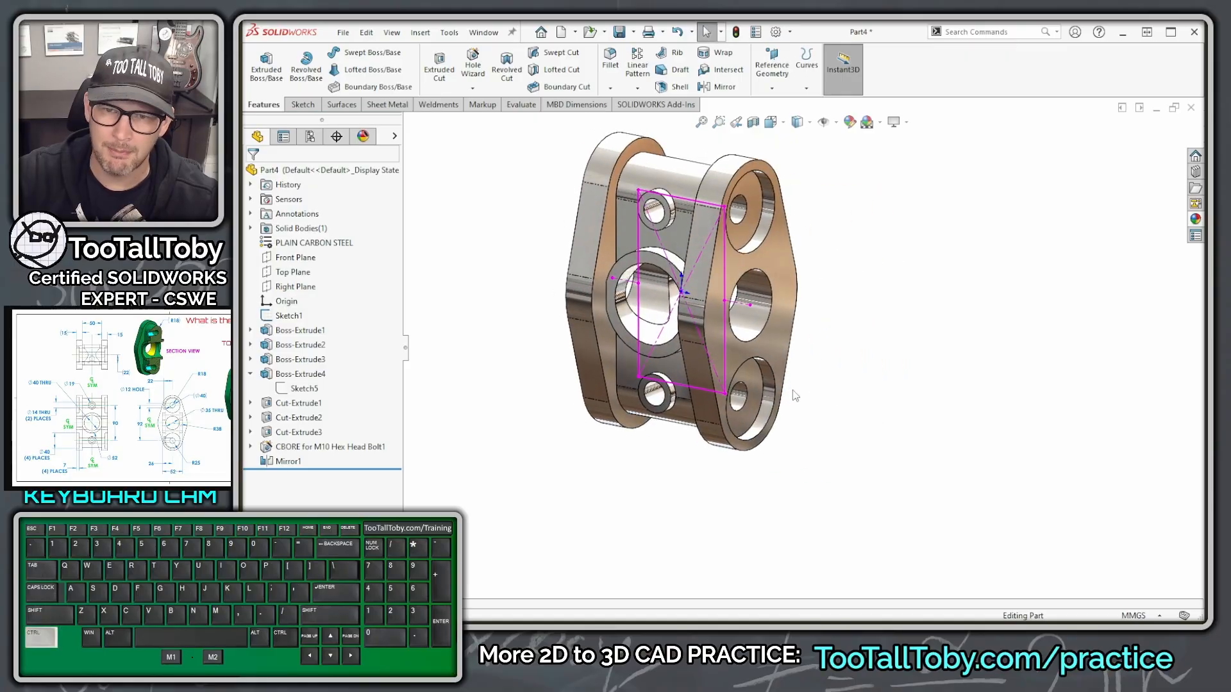
left_click(251, 200)
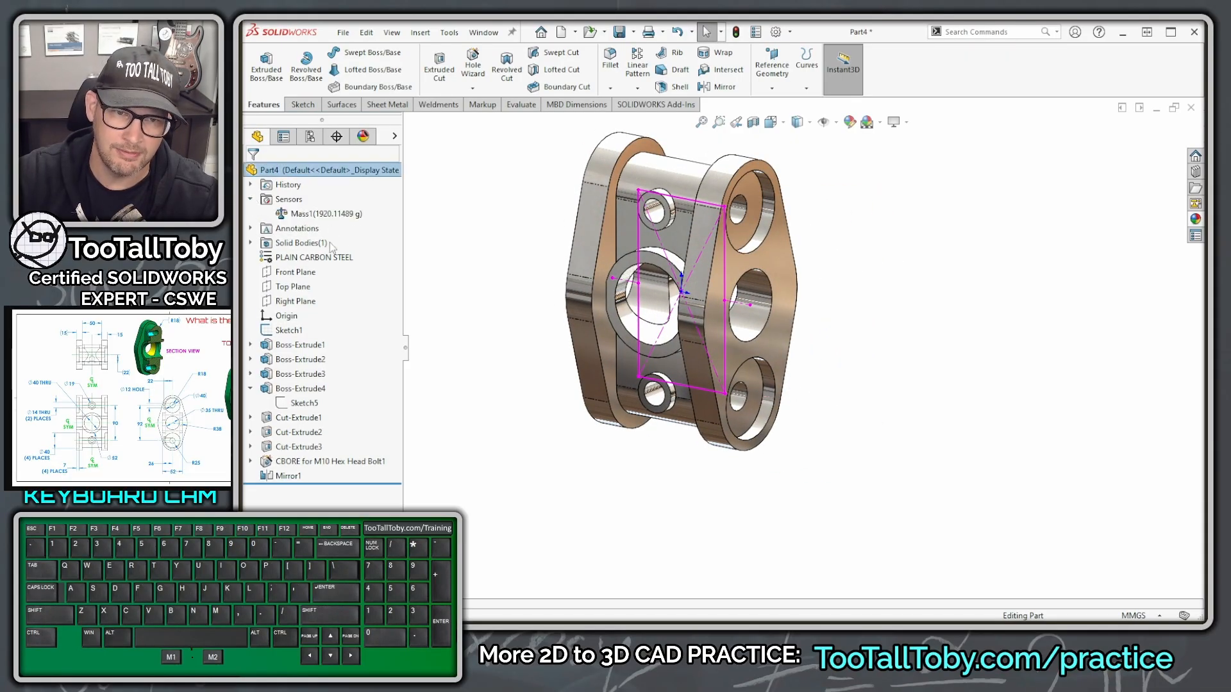
left_click(485, 226)
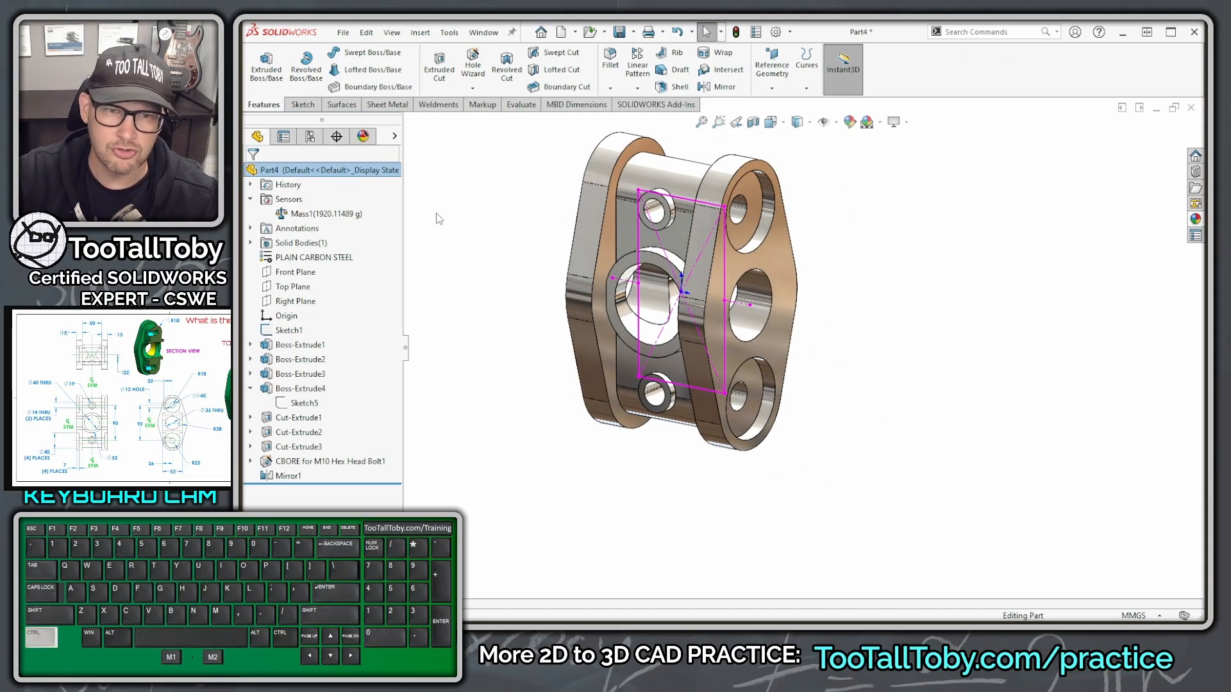
key("ctrl+q")
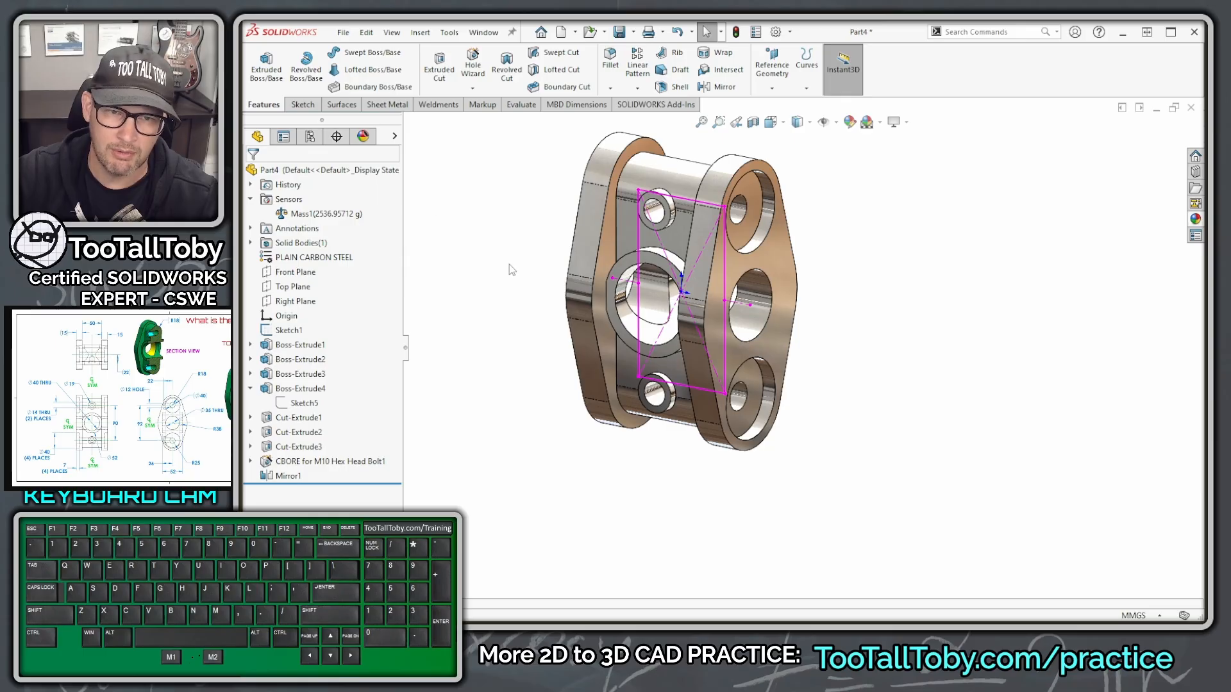
Evaluate the part's mass properties and copy the mass value in grams.
left_click(525, 107)
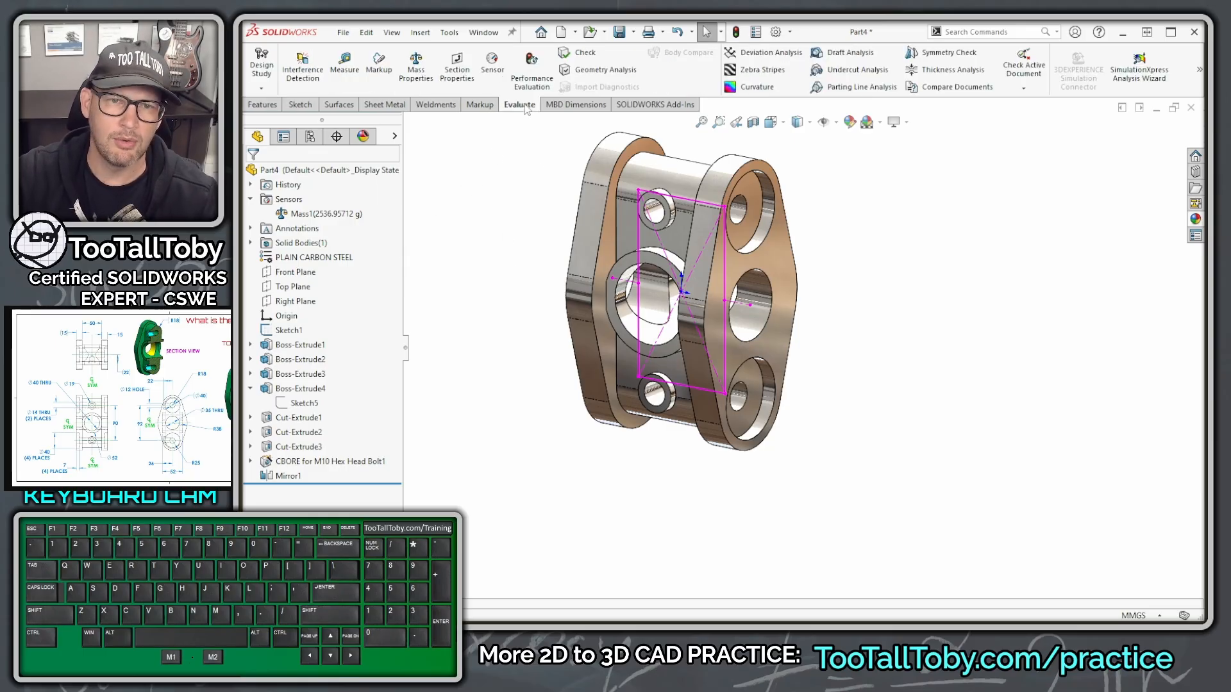
left_click(416, 61)
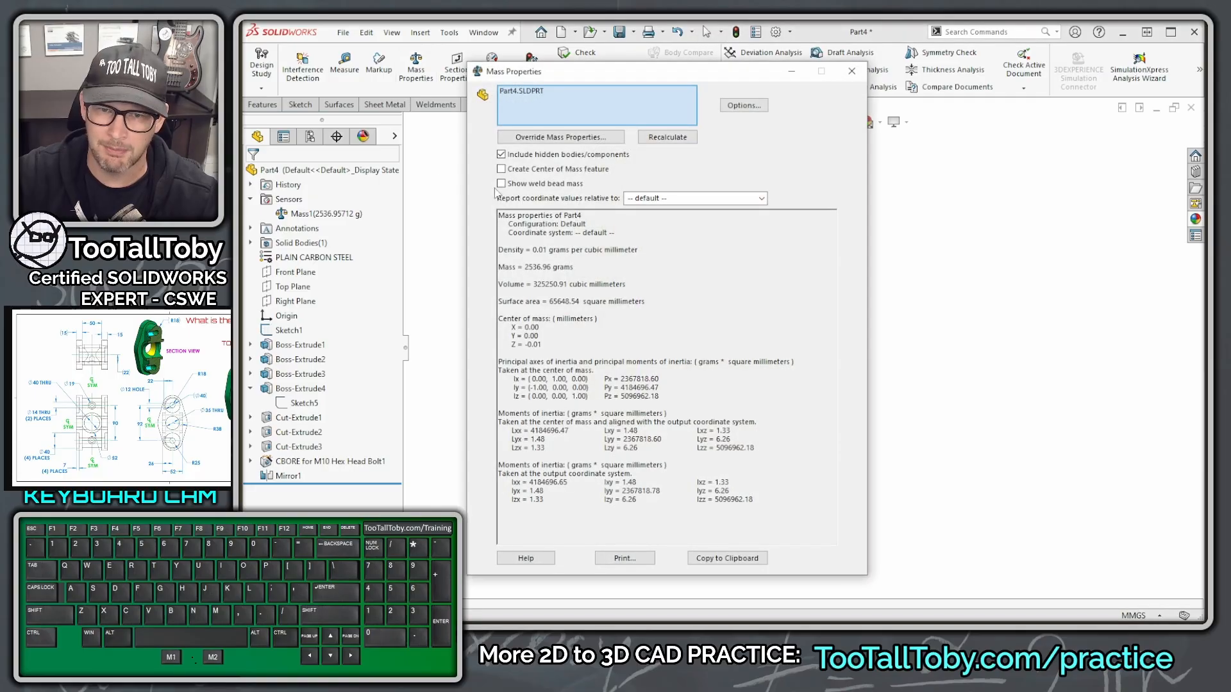
left_click_drag(554, 267, 523, 269)
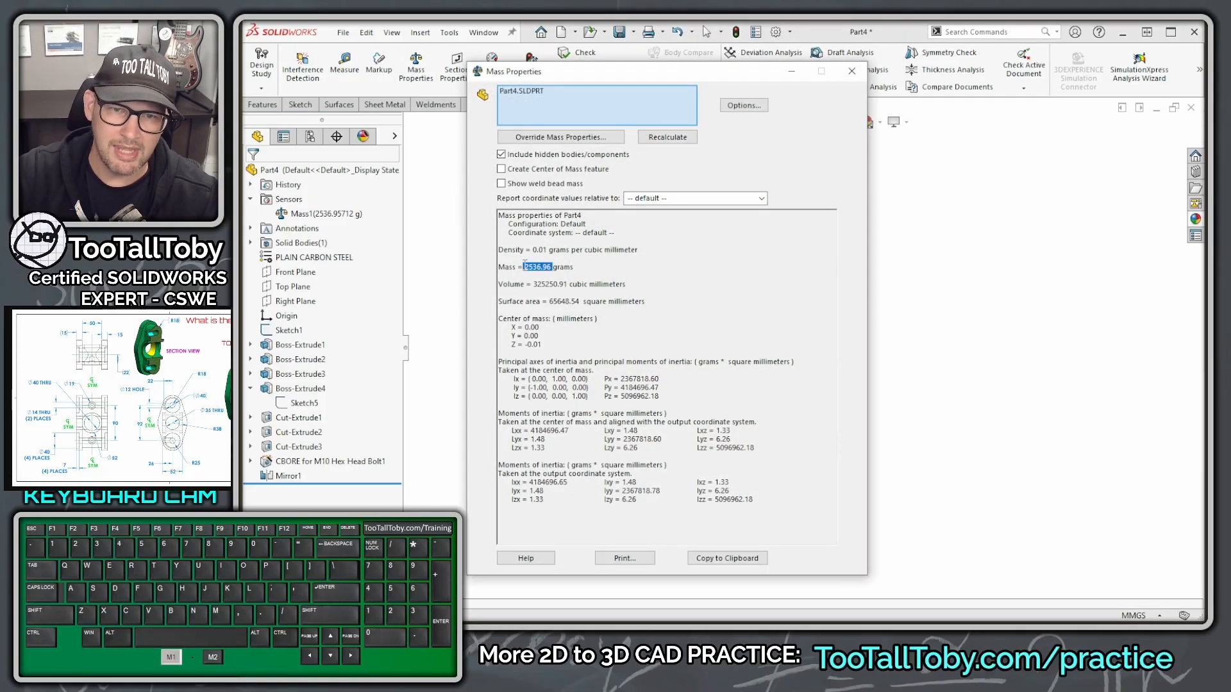
key("ctrl+c")
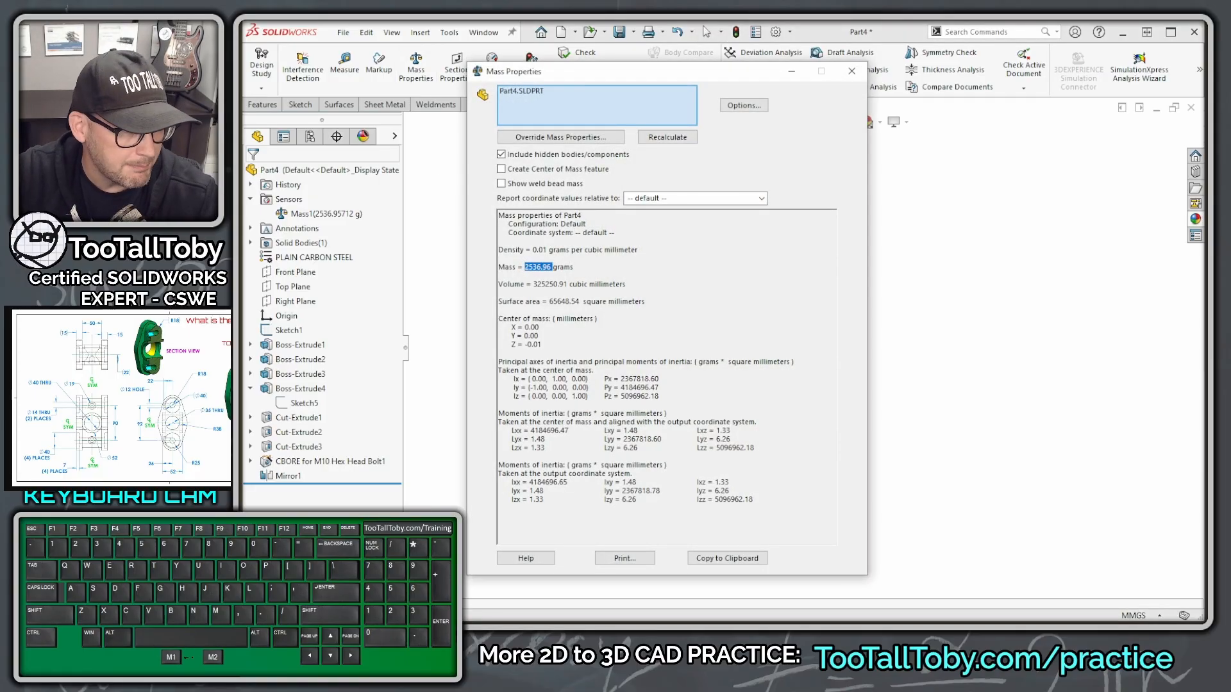
Switch to the browser's Pump Body submission timer, enter the copied mass 2536.96 as the answer, and submit the result with its time.
left_click(724, 620)
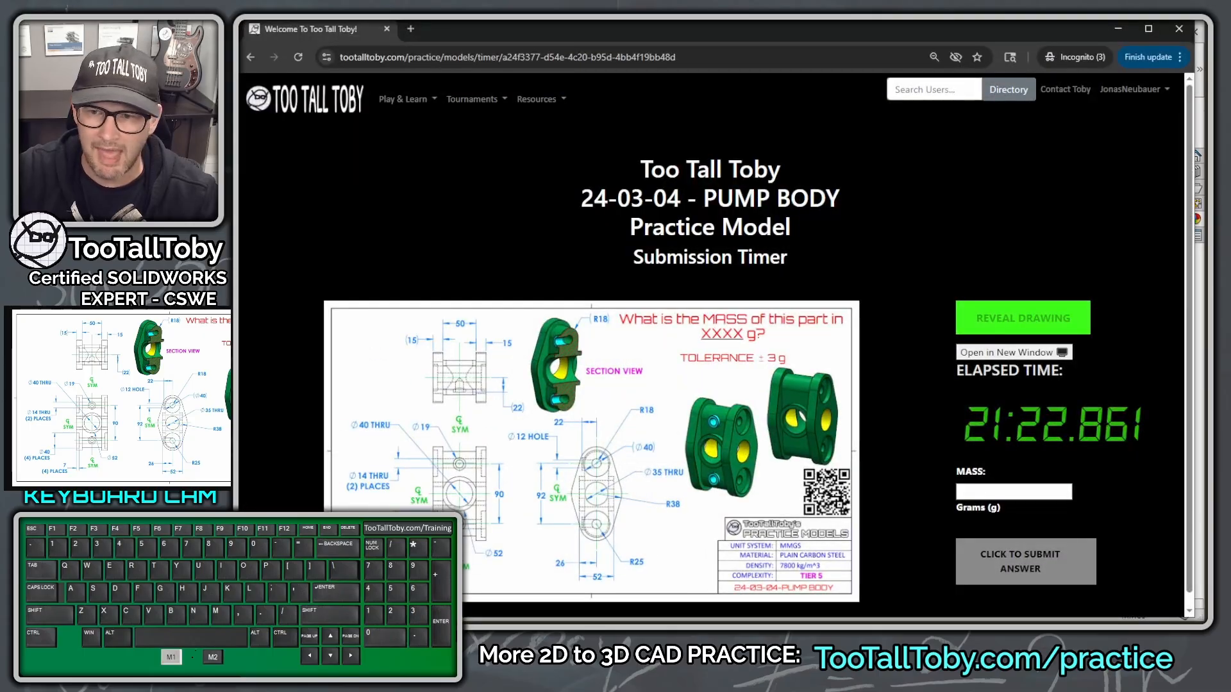
left_click(980, 492)
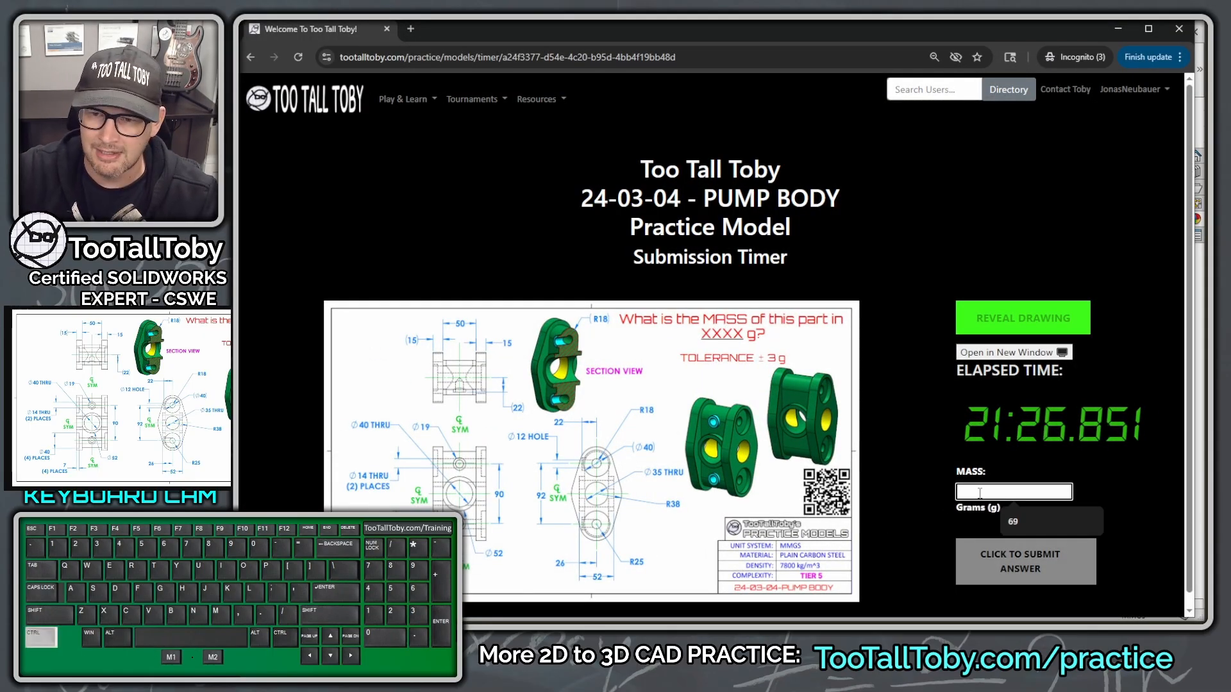
key("ctrl+v")
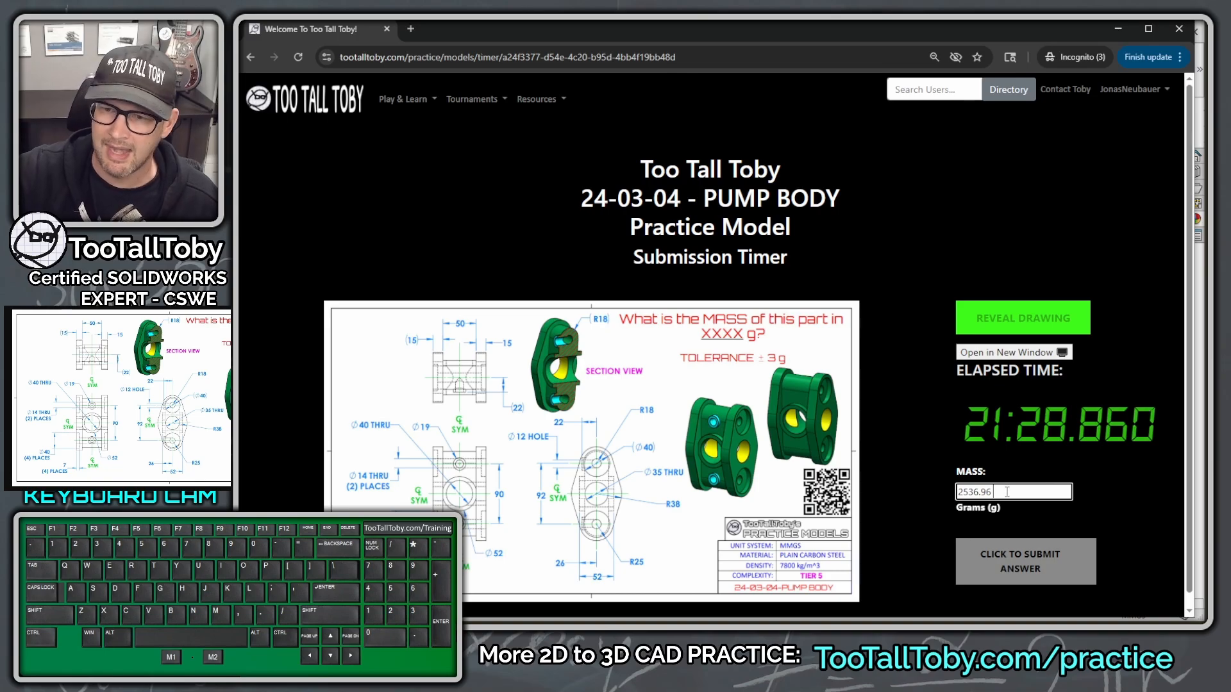
key("Return")
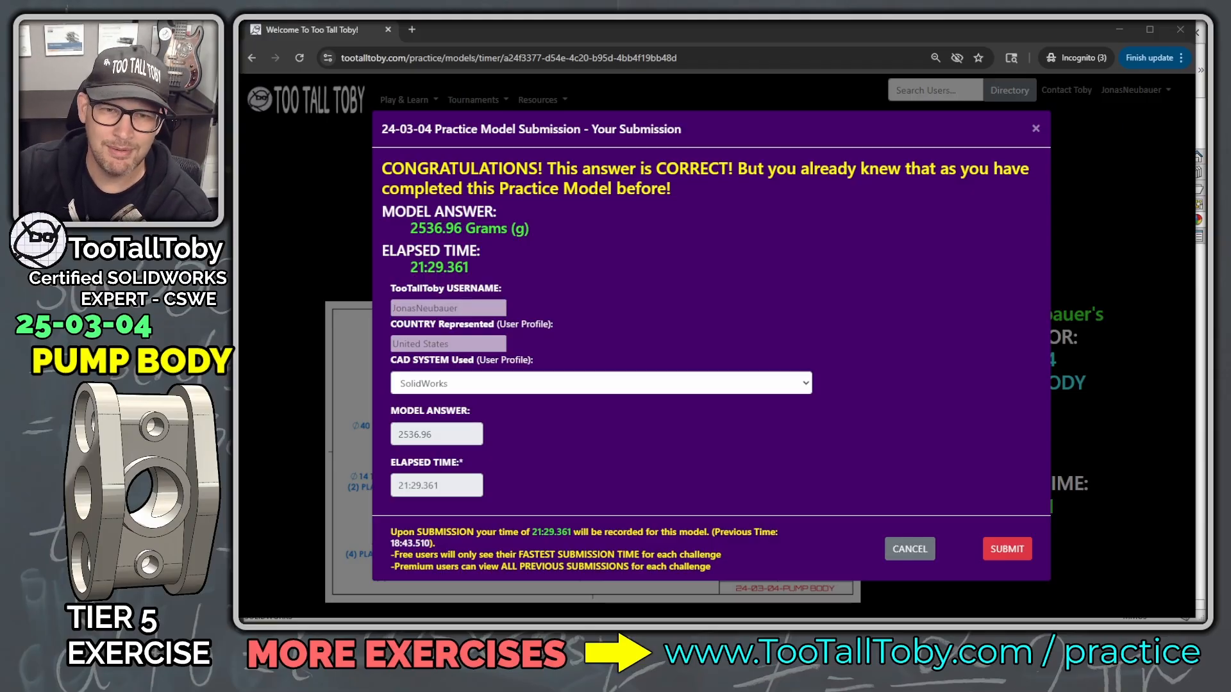
left_click(1011, 550)
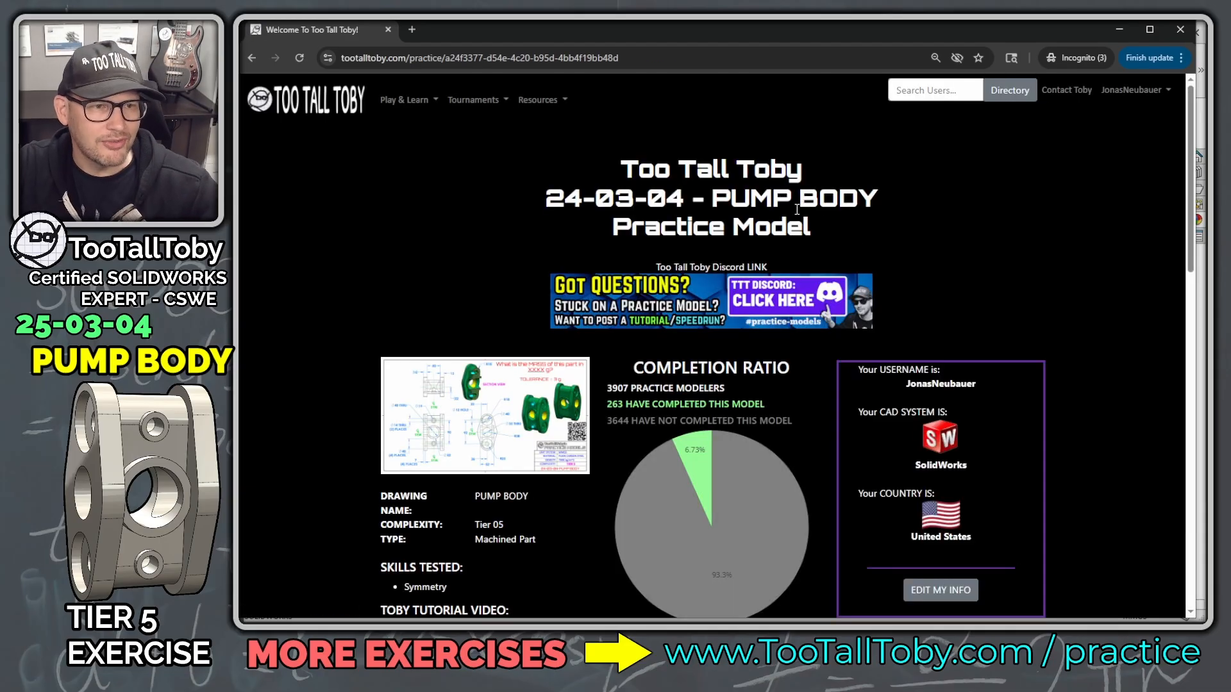
Examine the Pump Body practice model's Data & Analytics, including the rank, submission chart and previous runs.
scroll(797, 210, "down", 2)
scroll(795, 208, "down", 1)
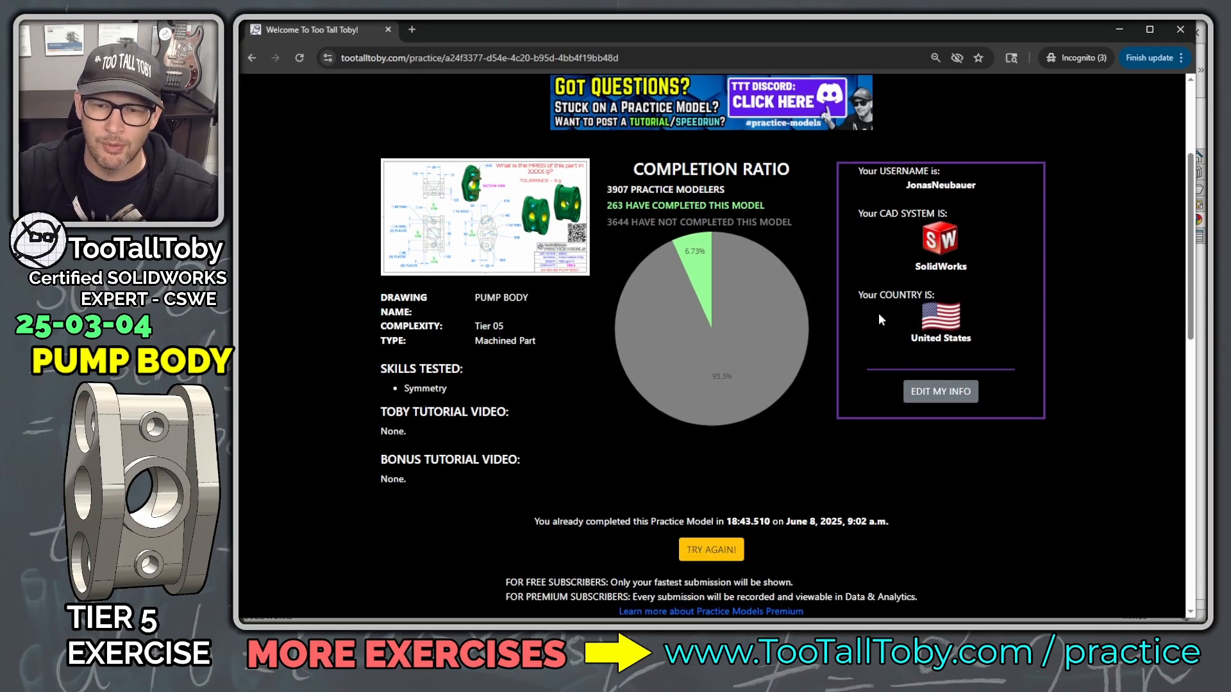
scroll(878, 313, "down", 5)
scroll(879, 313, "up", 4)
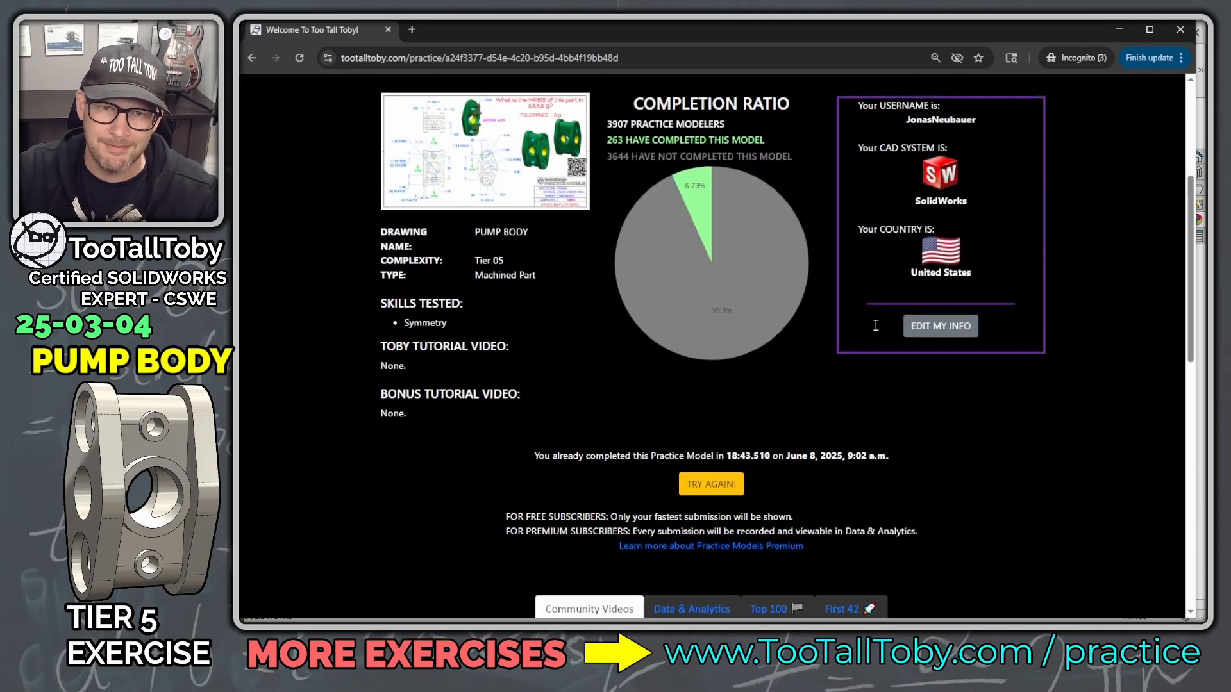
scroll(875, 326, "up", 3)
scroll(659, 461, "down", 6)
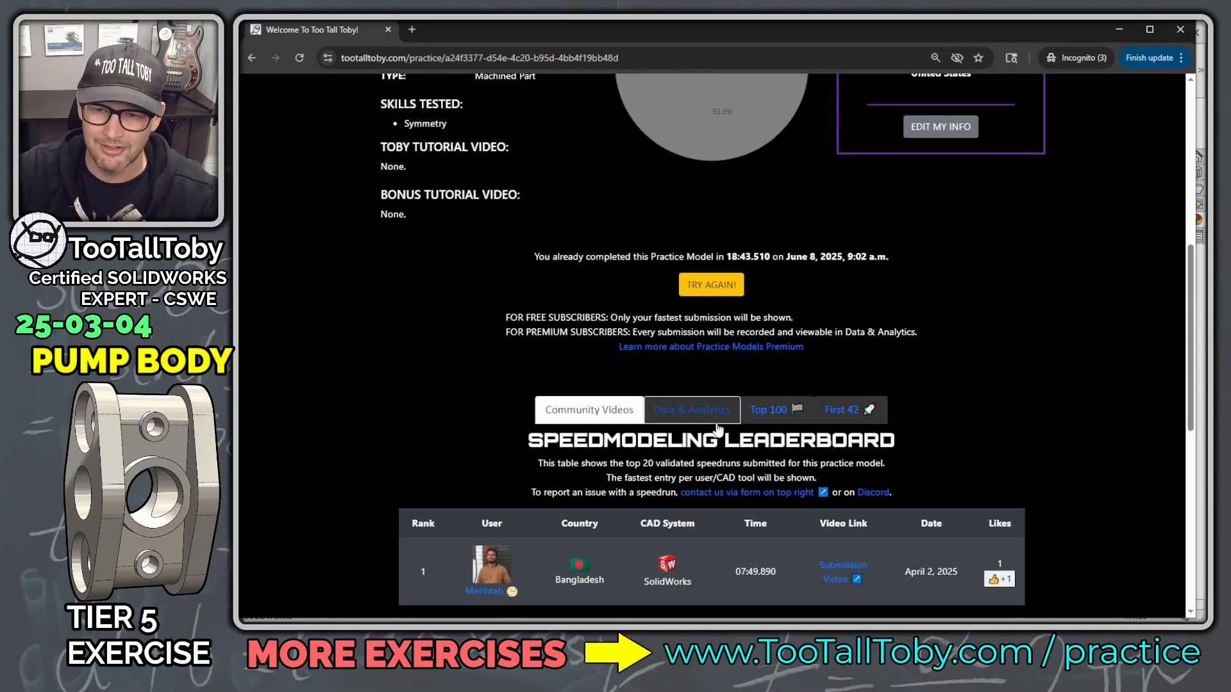
scroll(718, 429, "down", 1)
left_click(700, 346)
scroll(750, 320, "down", 3)
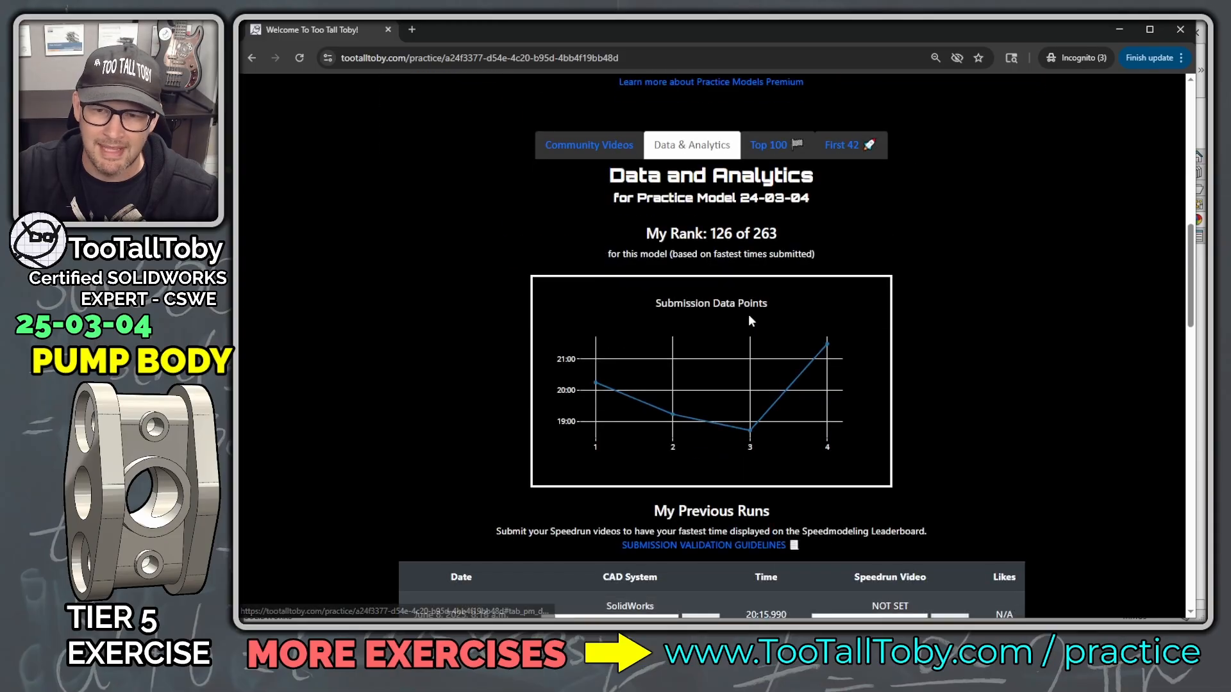
scroll(750, 320, "down", 2)
mouse_move(601, 252)
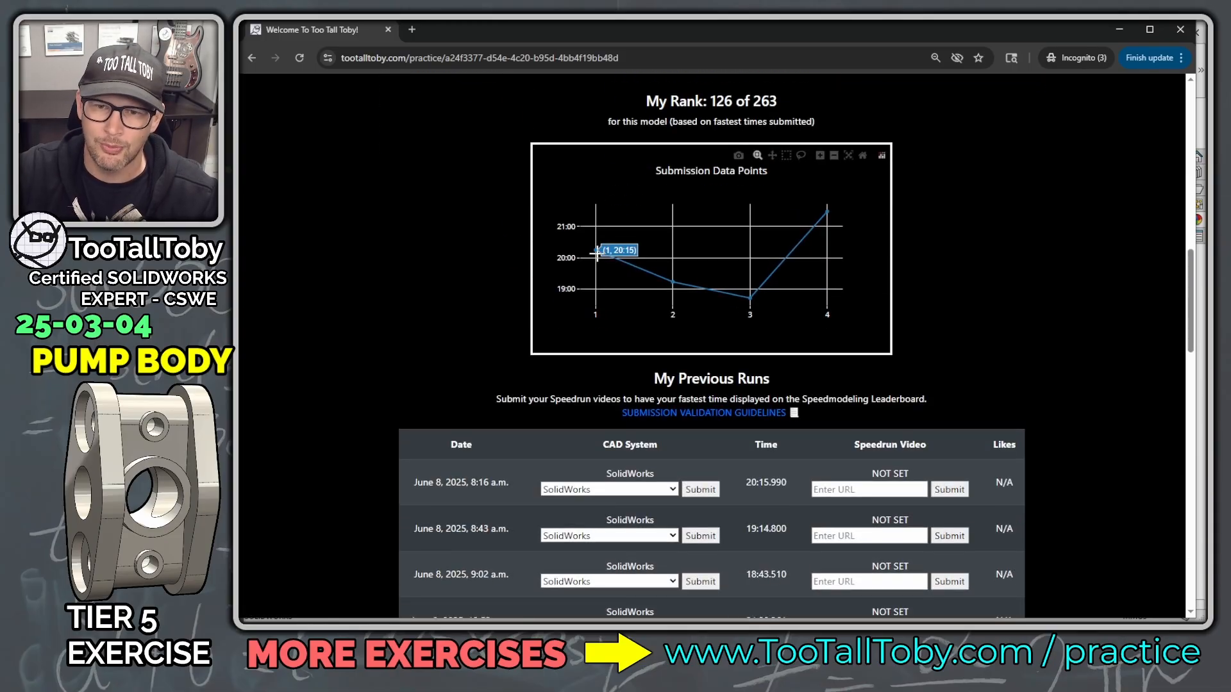
Inspect the time of each point in the Submission Data Points chart and compare them with the My Previous Runs table.
mouse_move(672, 280)
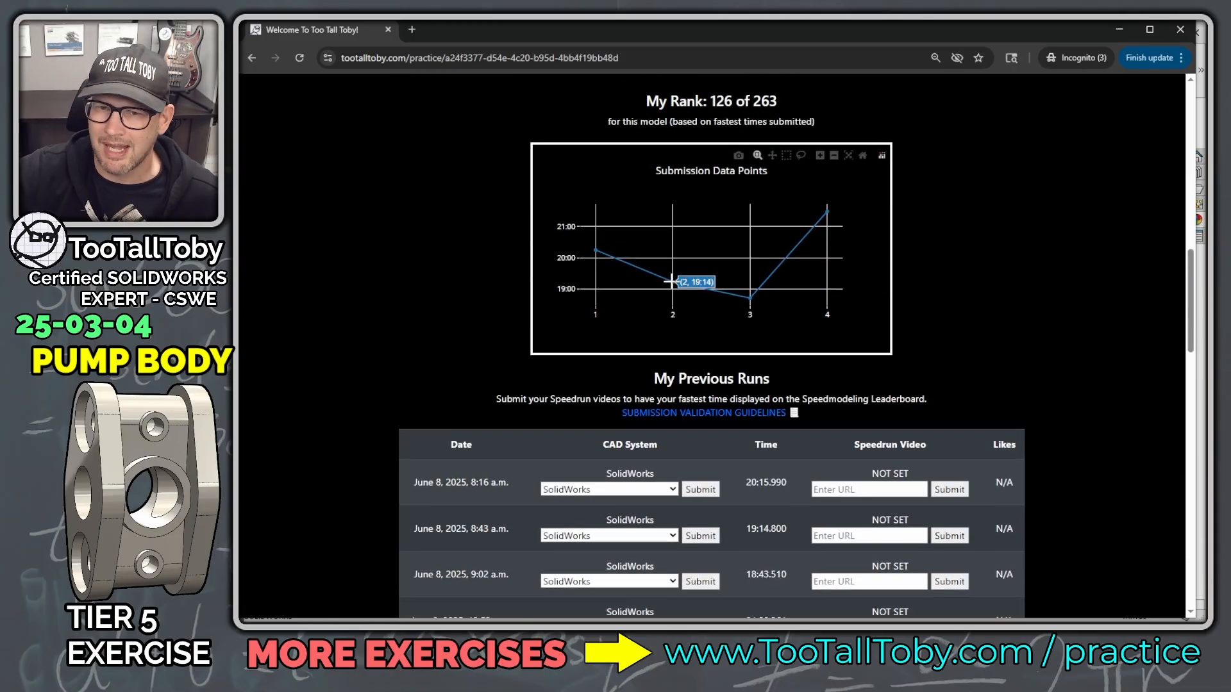
mouse_move(750, 295)
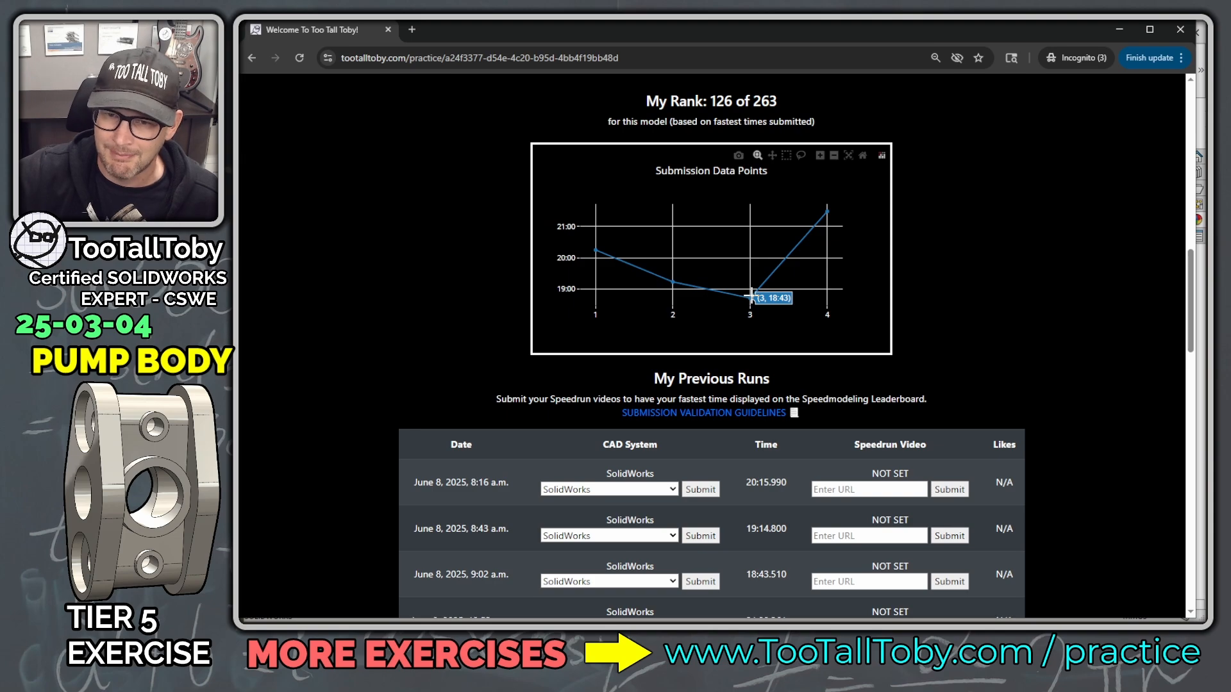
mouse_move(827, 215)
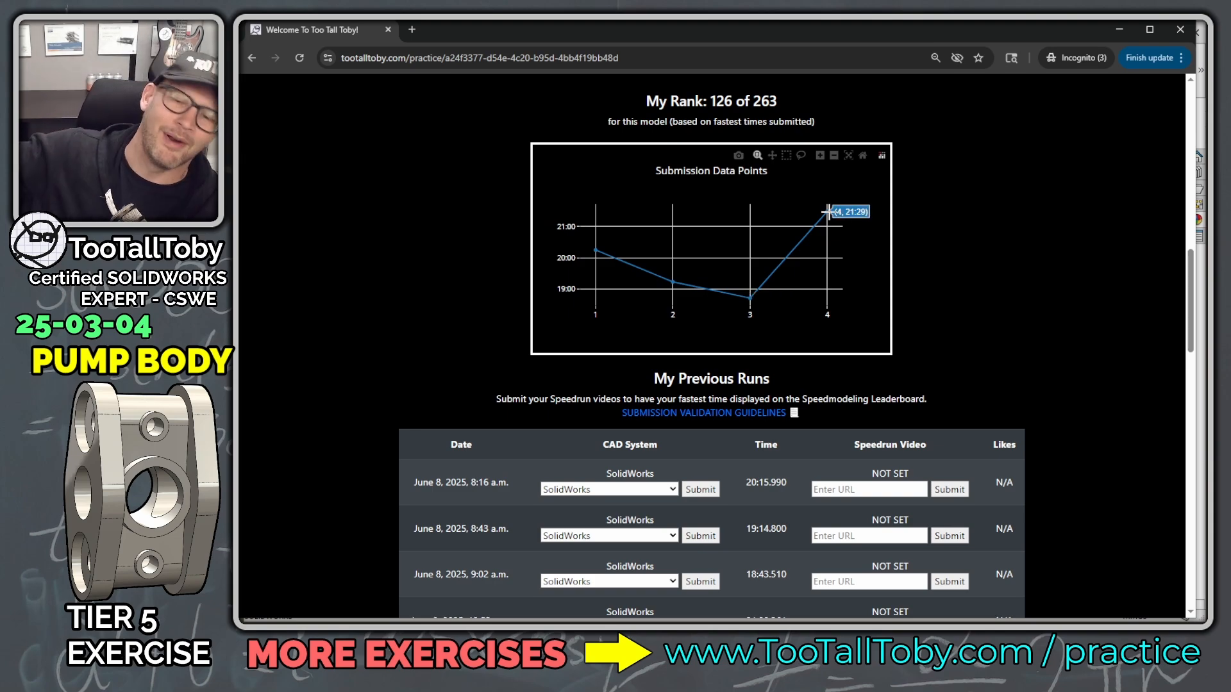
scroll(833, 210, "down", 1)
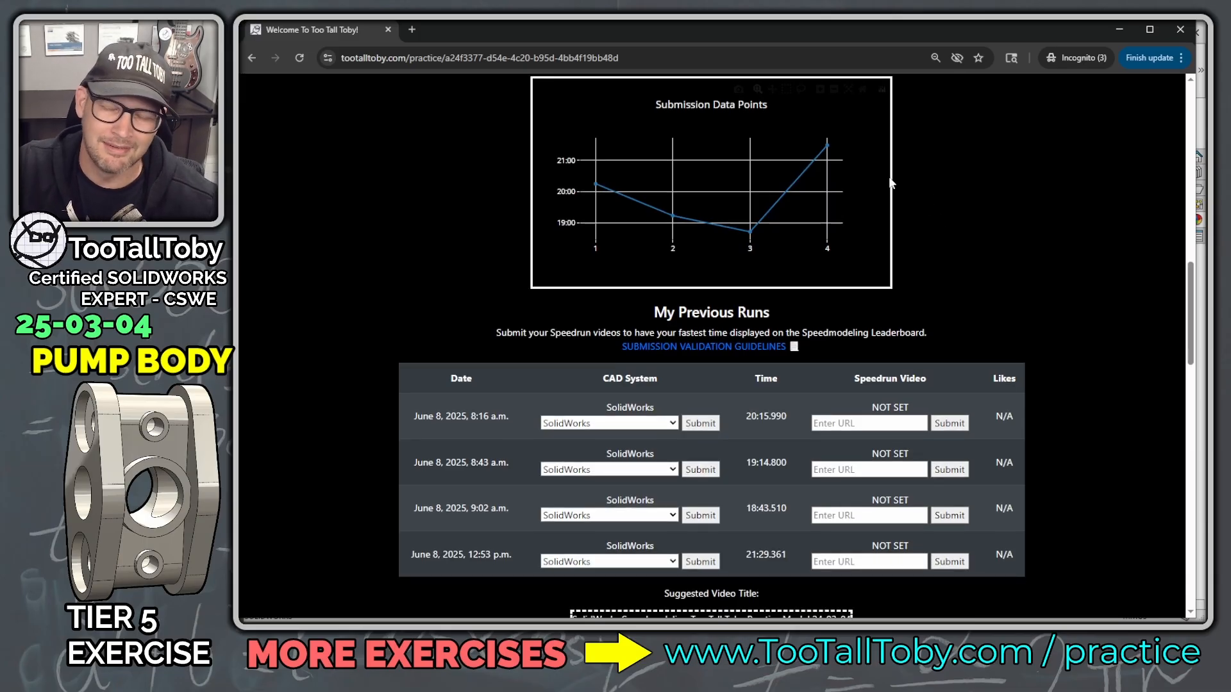
scroll(747, 206, "down", 3)
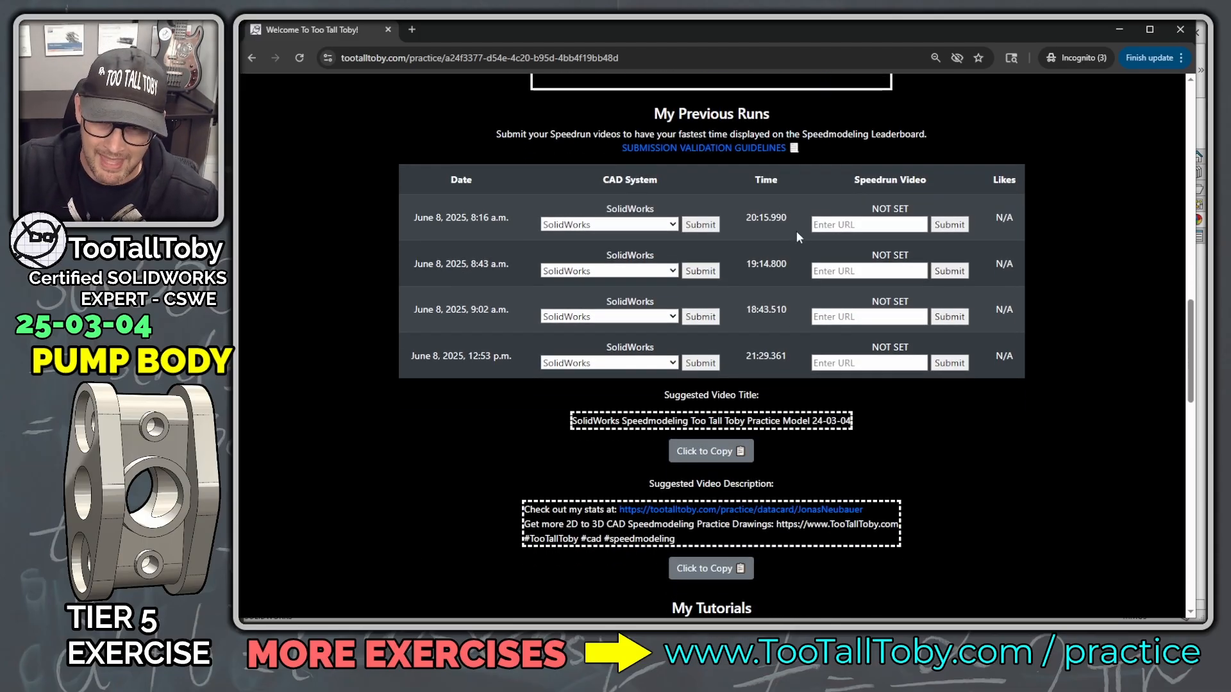
scroll(828, 268, "up", 1)
scroll(836, 267, "down", 2)
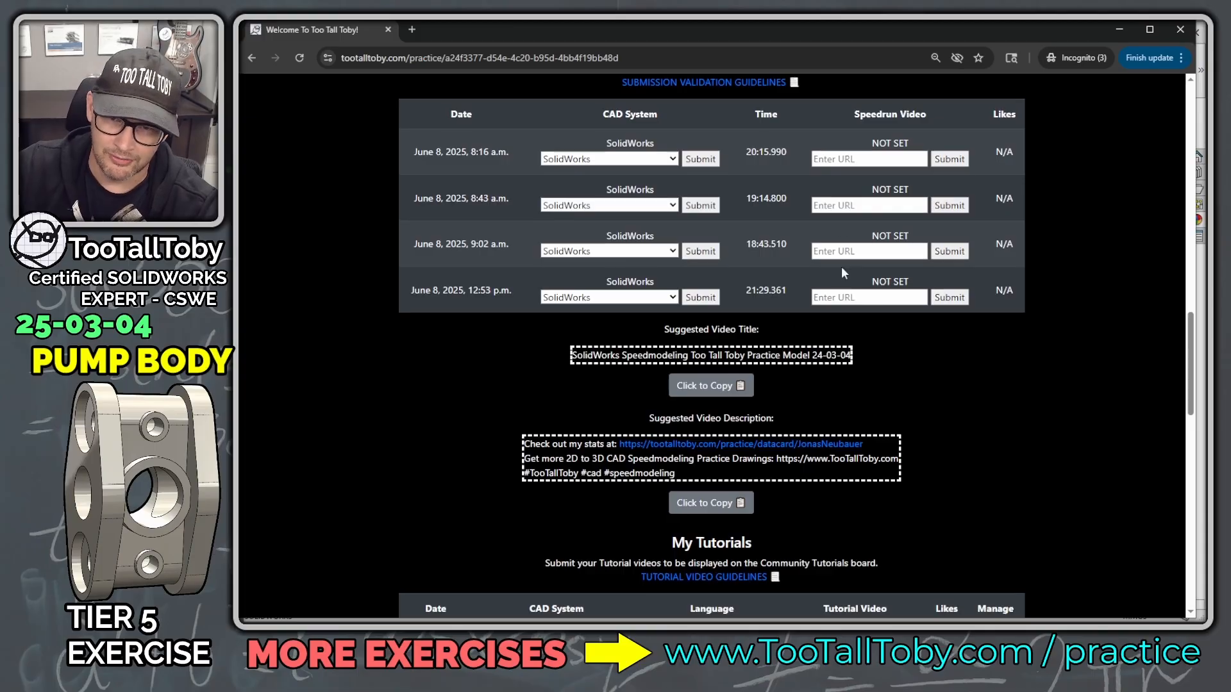
Open the account's My Analytics page and examine the progress summary, performance chart and All Submissions table.
scroll(842, 270, "up", 15)
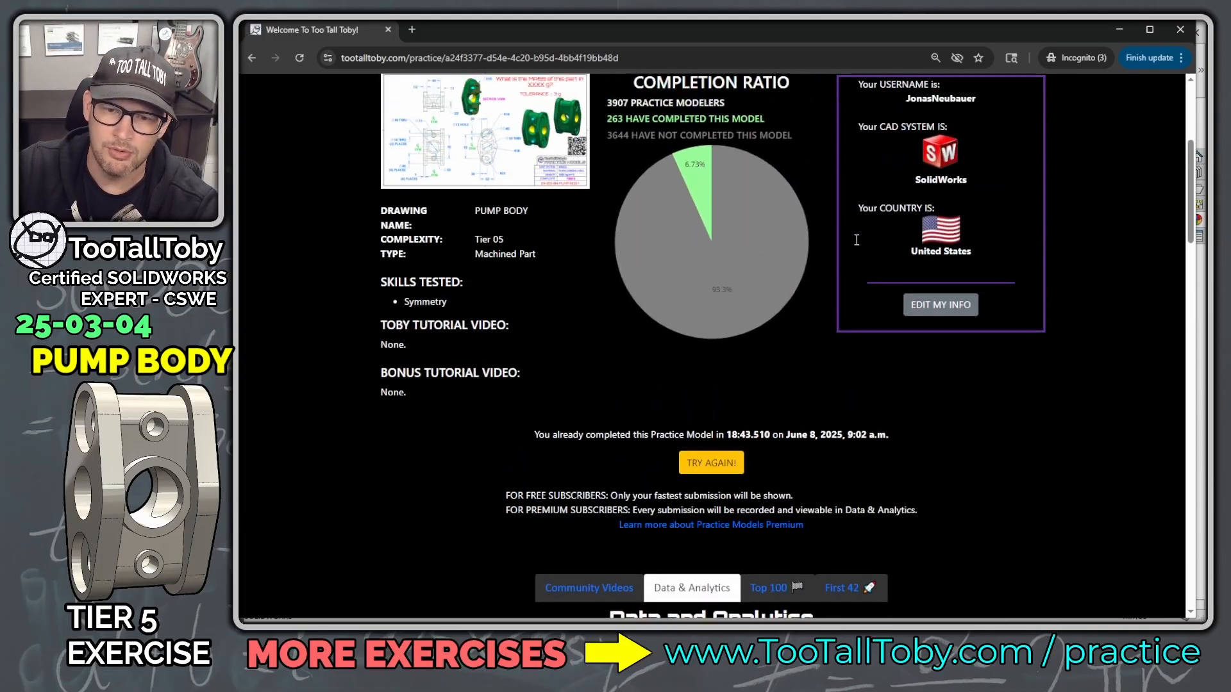
scroll(857, 240, "up", 5)
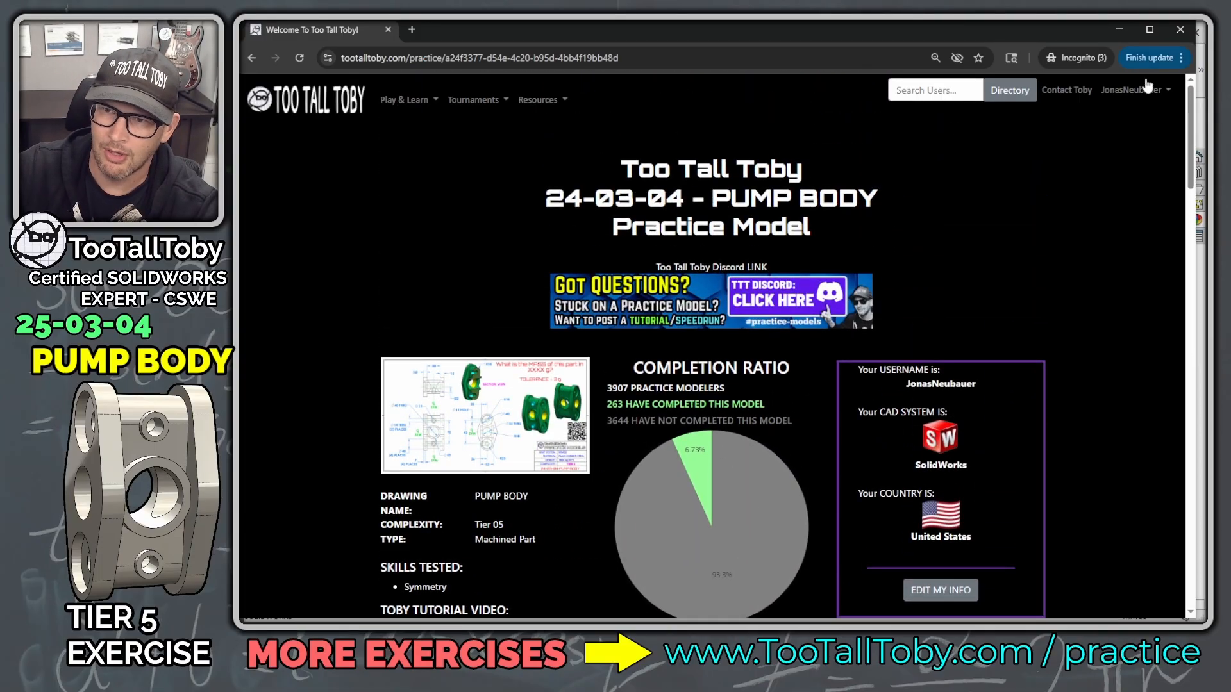
left_click(1157, 93)
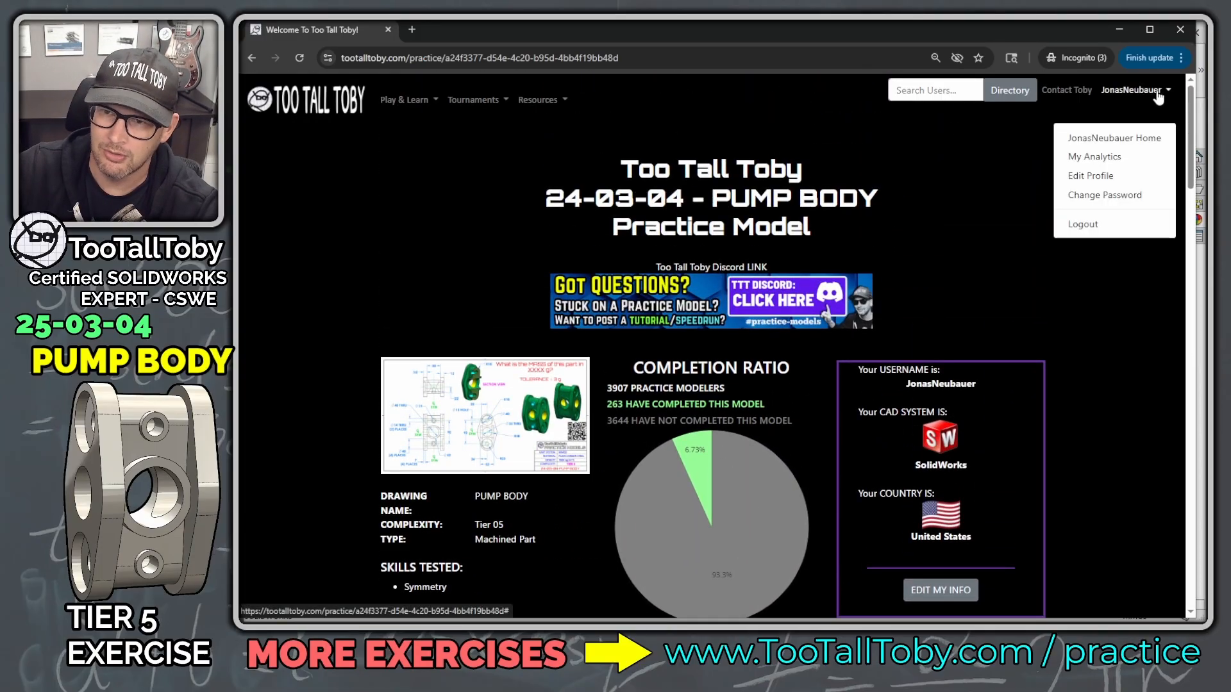
left_click(1113, 159)
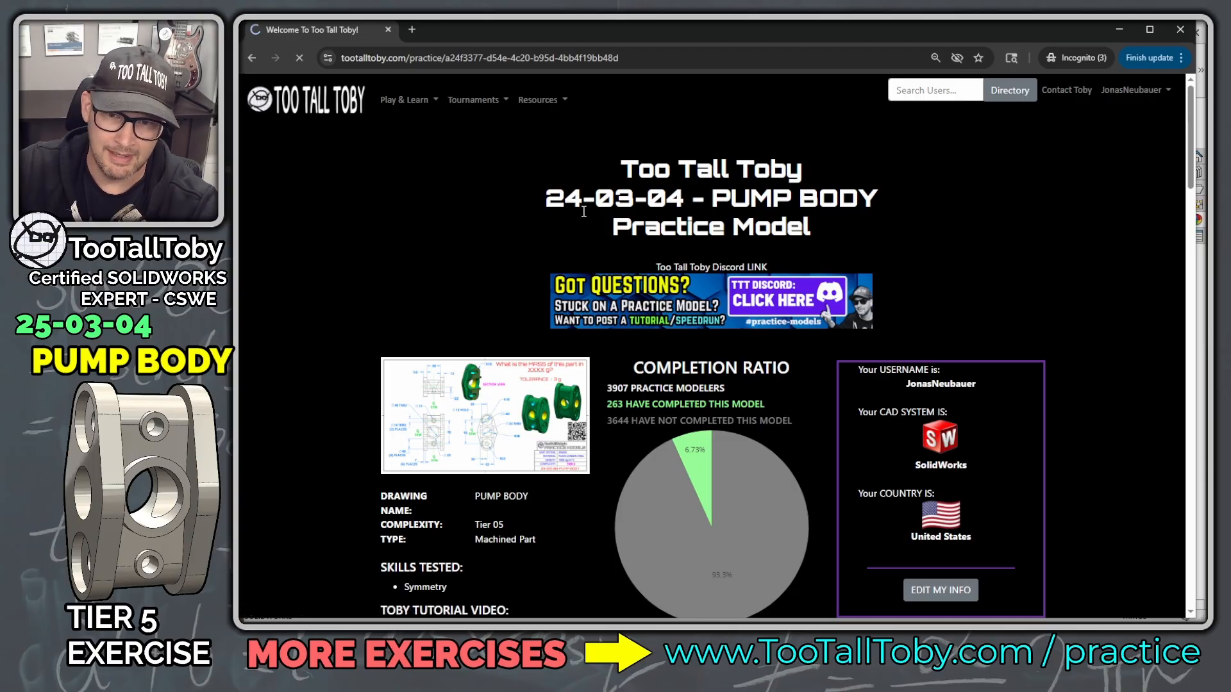
scroll(1002, 259, "down", 10)
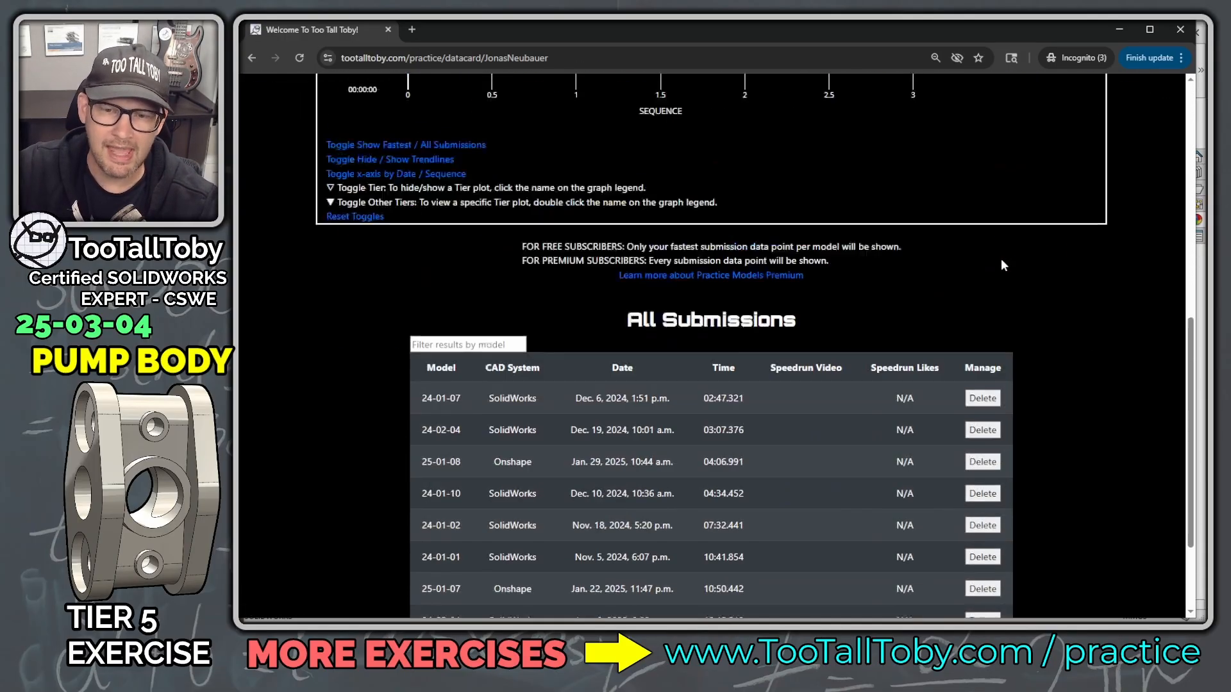
scroll(1002, 265, "down", 2)
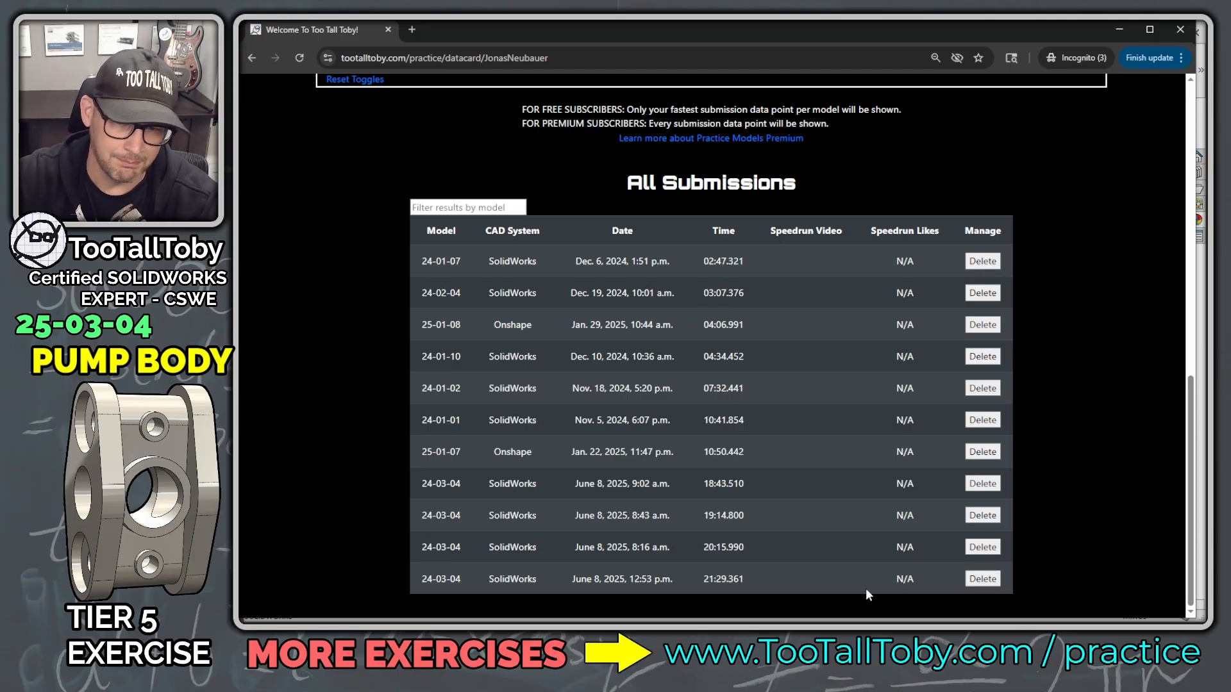
scroll(551, 441, "up", 7)
scroll(588, 428, "up", 4)
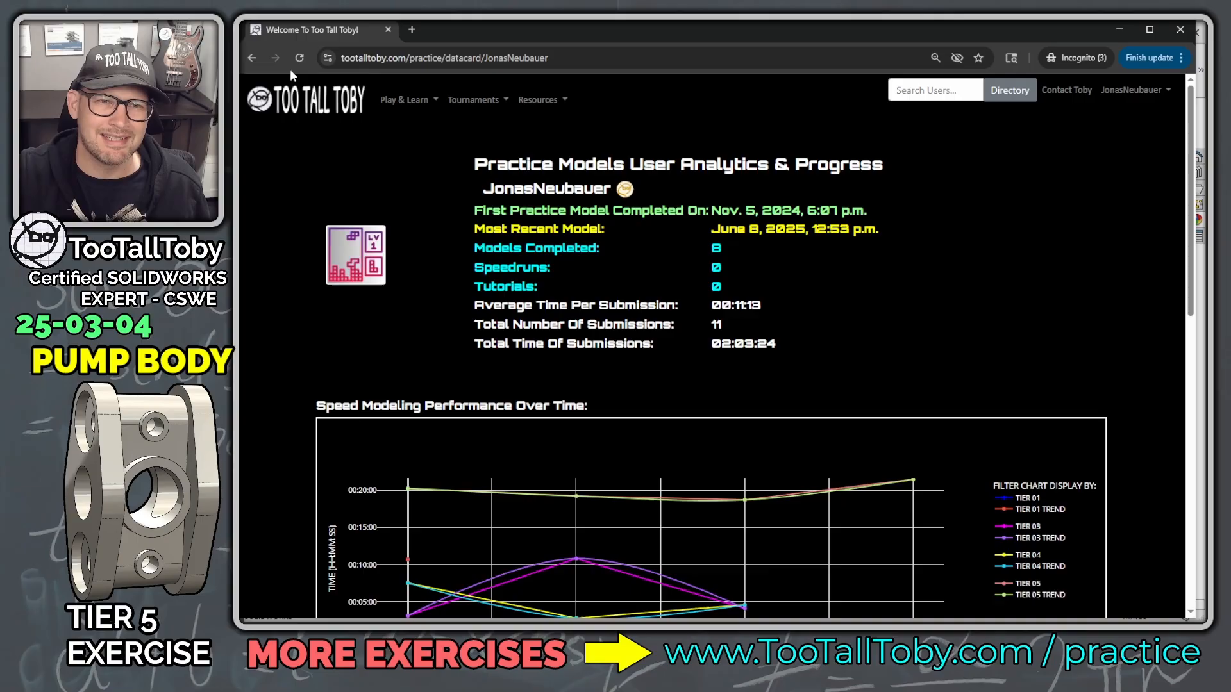
Return to the 24-03-04 Pump Body practice model page and review its completion details and fastest recorded time.
left_click(248, 58)
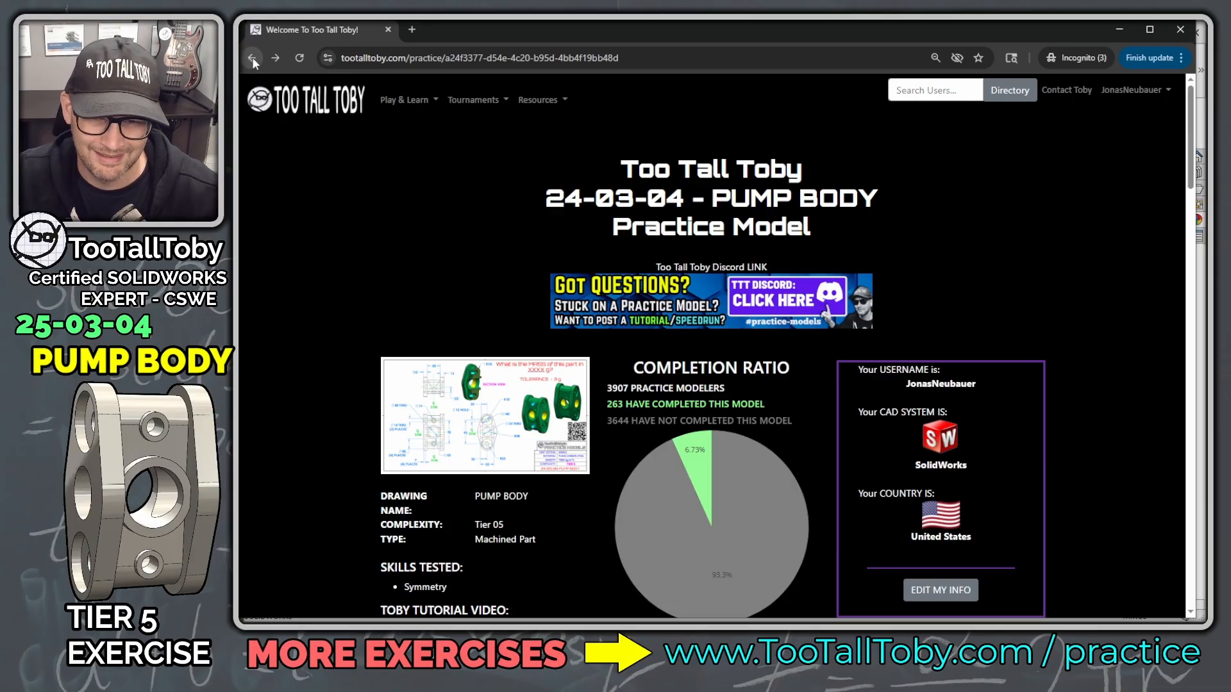
scroll(895, 427, "down", 5)
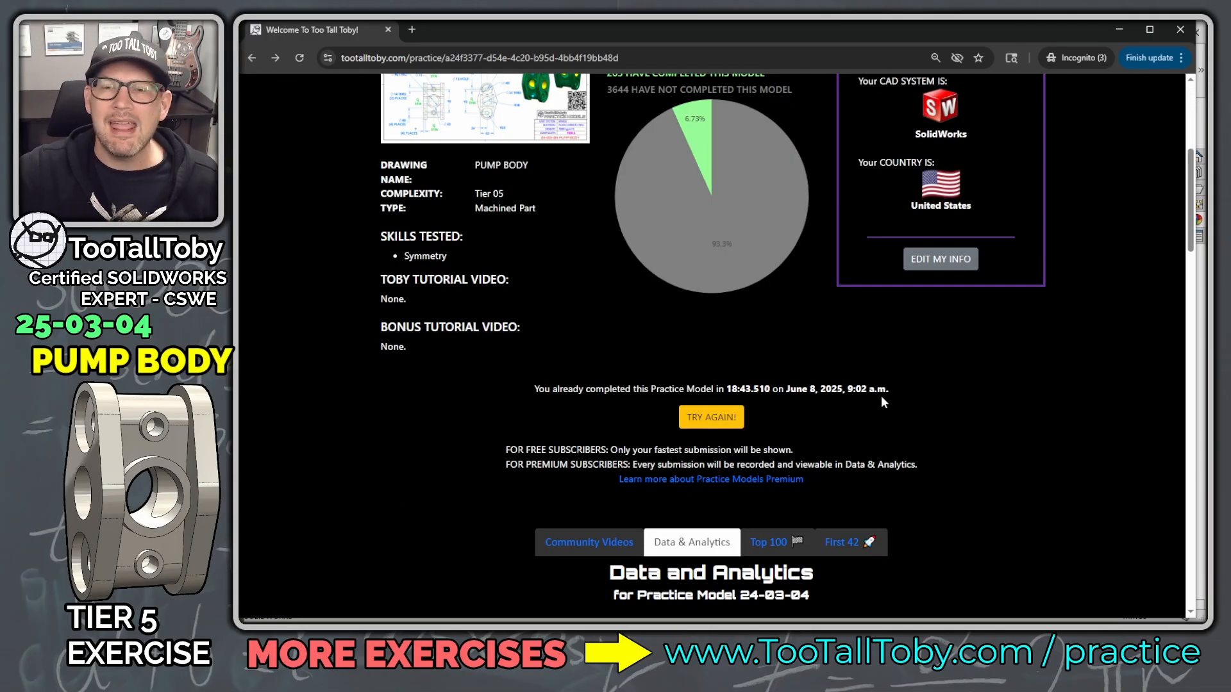
scroll(881, 401, "up", 2)
scroll(881, 395, "up", 3)
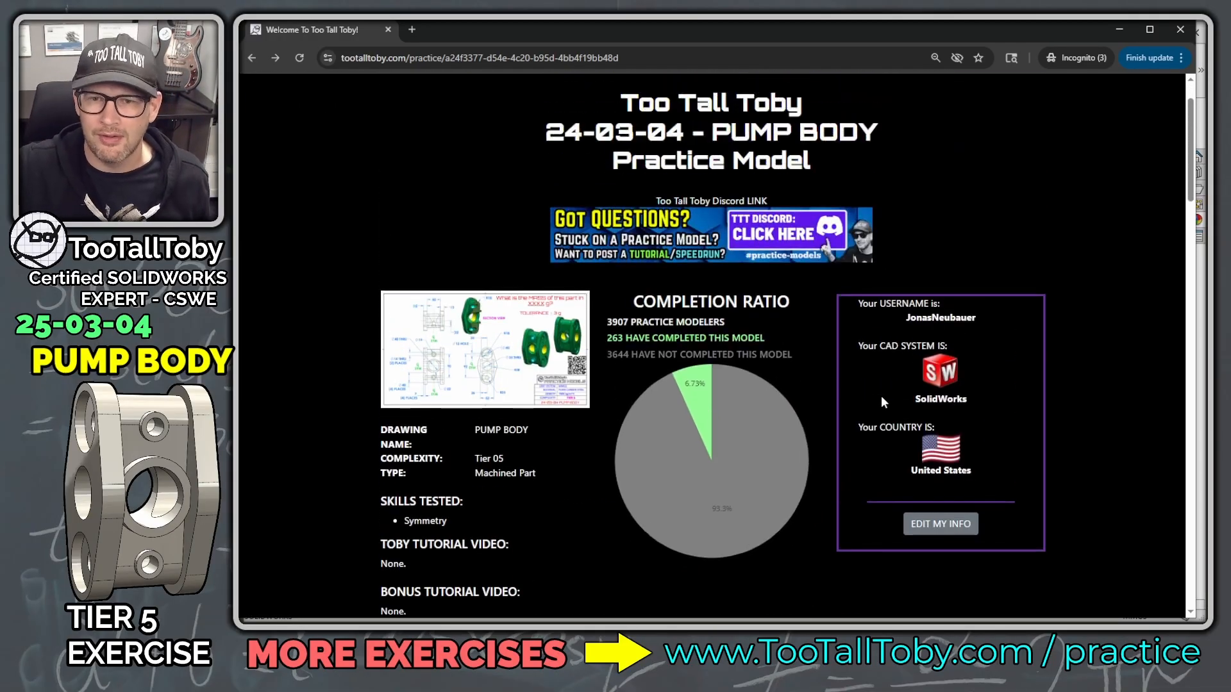